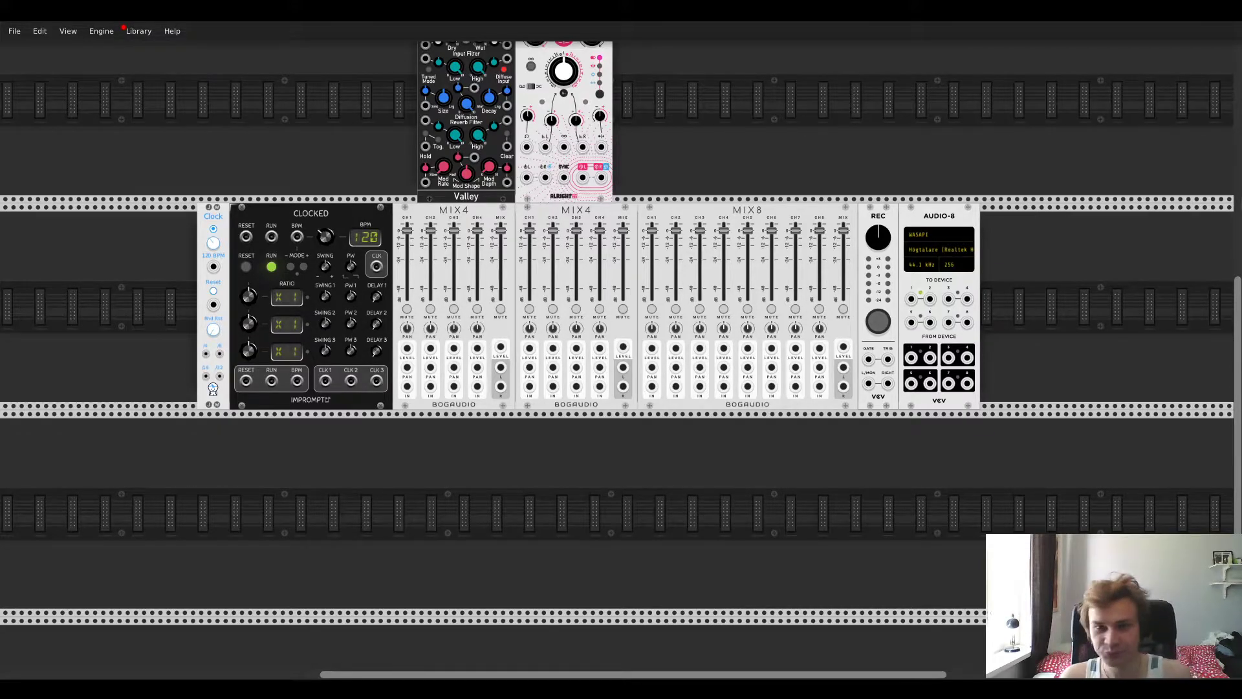
Step: Add four VC Freq Div II modules below the Clock module and feed its clock output into each divider's input
right_click(306, 509)
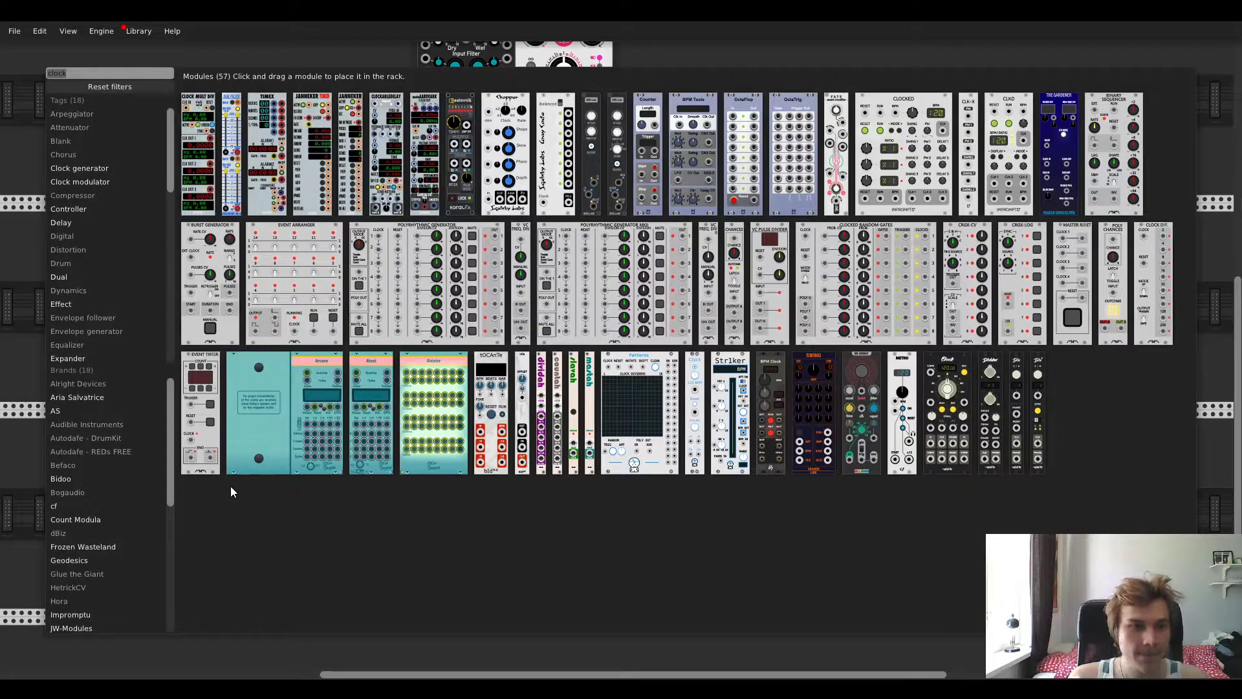
type("div")
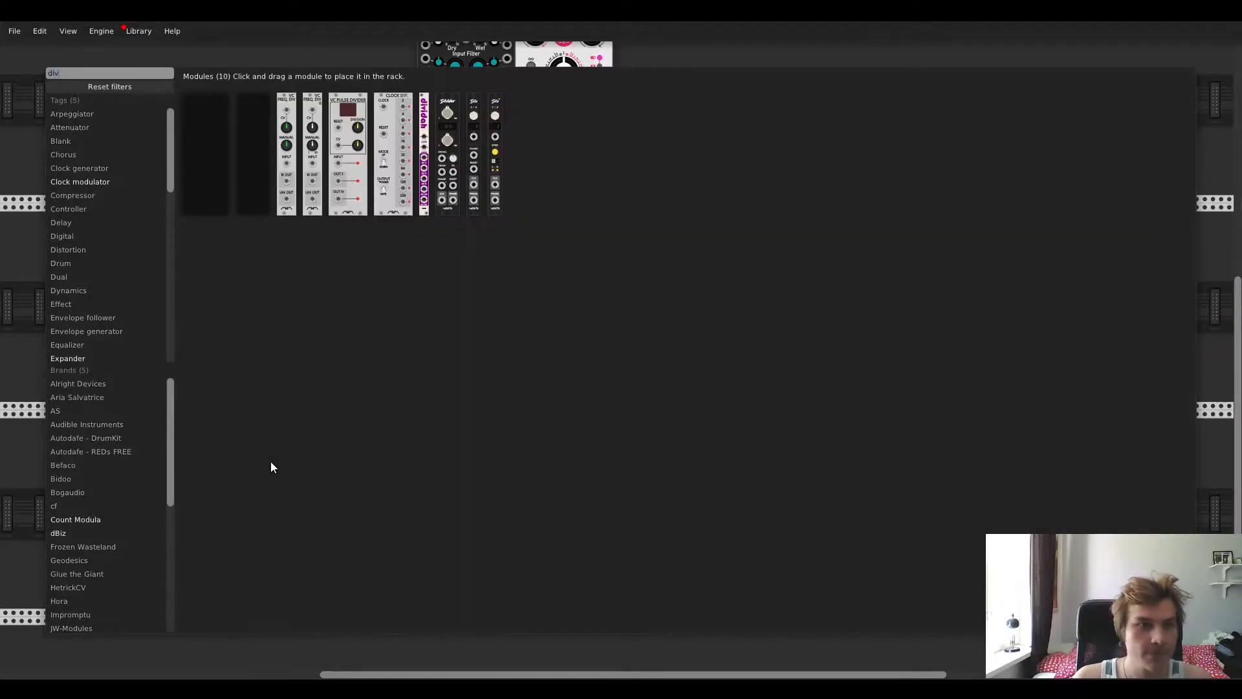
left_click_drag(304, 137, 189, 452)
key("ctrl+d")
key("ctrl+d")
key("ctrl+d")
left_click_drag(213, 326, 218, 267)
Step: Patch the two mix outputs of the MIX8 mixer into device inputs 1 and 2 of the AUDIO-8 module
left_click_drag(843, 368, 848, 363)
left_click_drag(844, 368, 911, 299)
left_click_drag(930, 299, 890, 368)
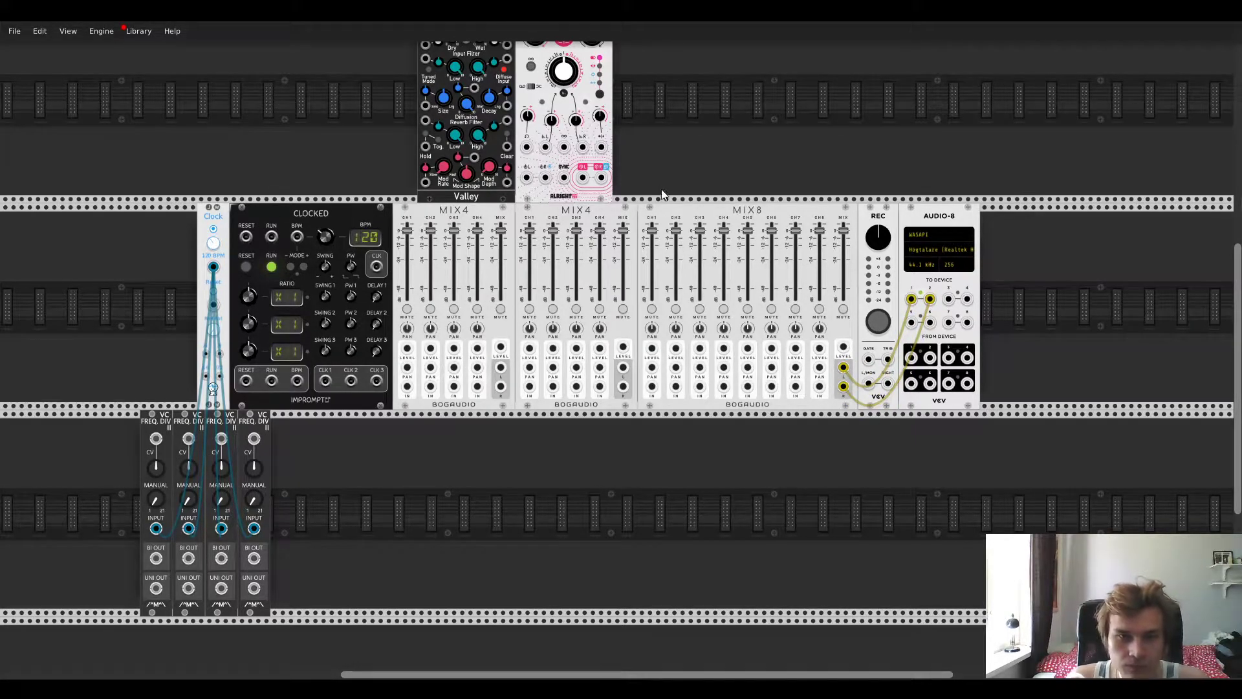
Step: Patch the two MIX4 mixers through the Plateau and the Alright delay into MIX8 channels 1 to 4, and sync the delay to the Clock module
scroll(681, 189, "up", 2)
mouse_move(500, 436)
left_mouse_down()
mouse_move(440, 245)
mouse_move(427, 83)
mouse_move(441, 94)
mouse_move(499, 348)
mouse_move(501, 451)
left_mouse_up()
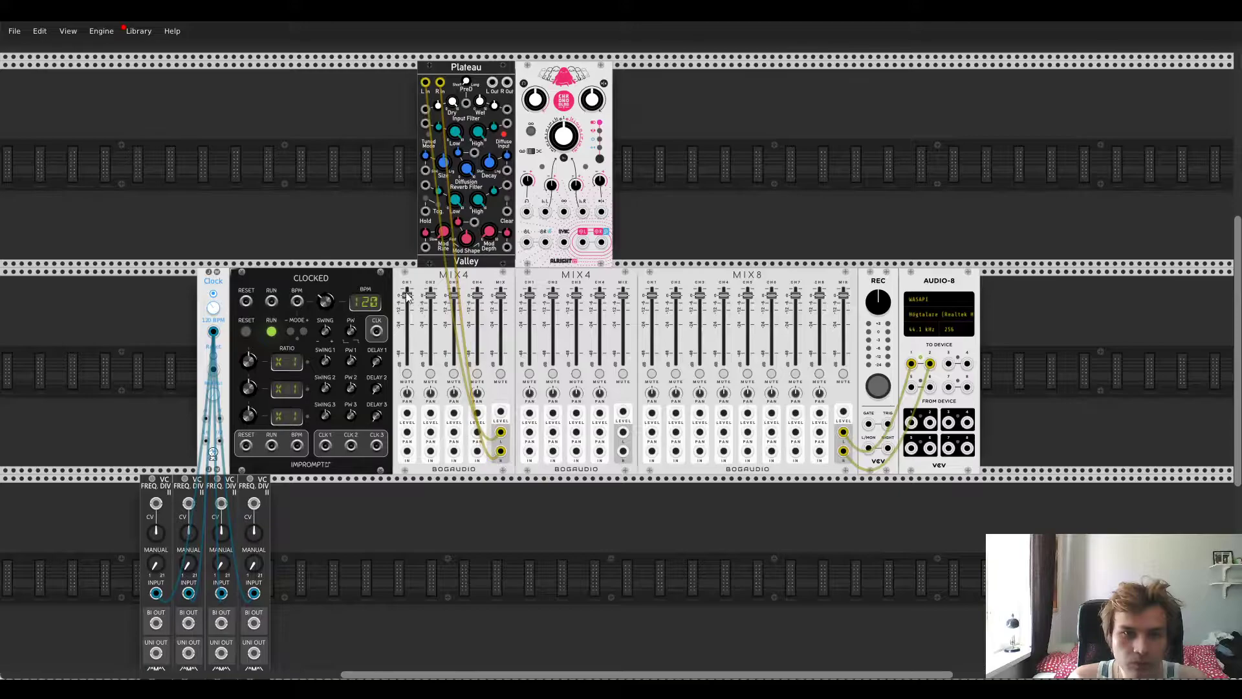
mouse_move(492, 83)
left_mouse_down()
mouse_move(534, 456)
mouse_move(654, 452)
mouse_move(507, 84)
left_mouse_up()
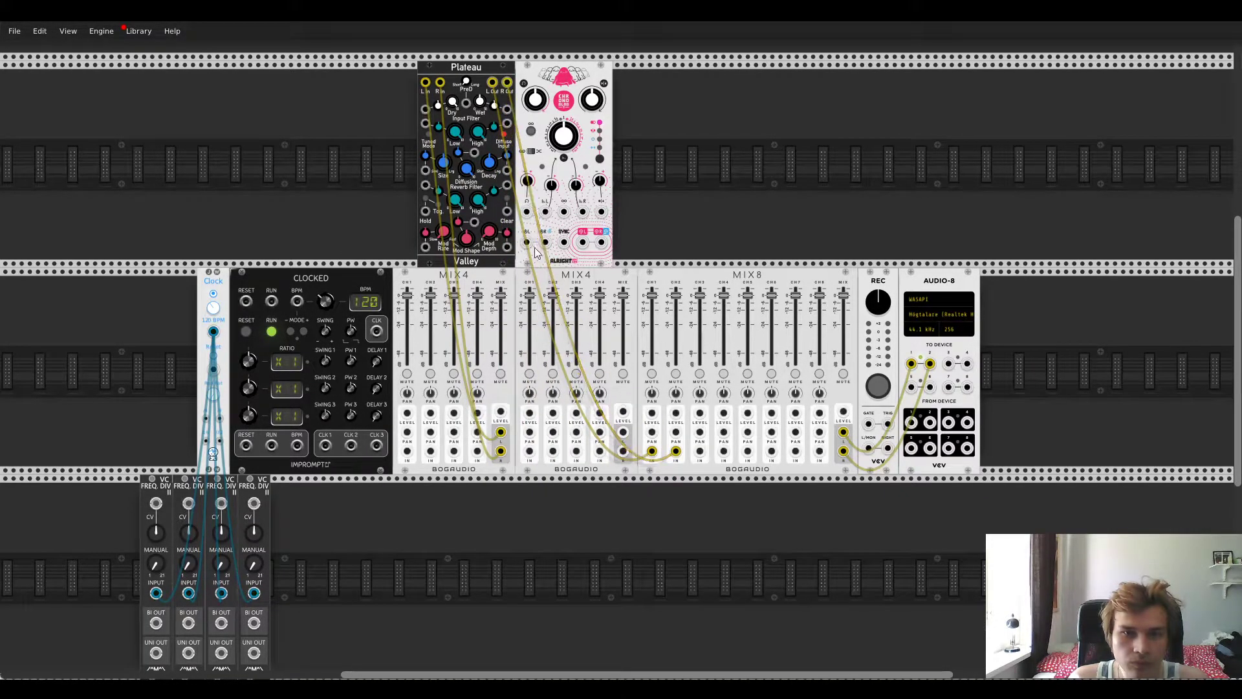
left_click_drag(528, 242, 205, 418)
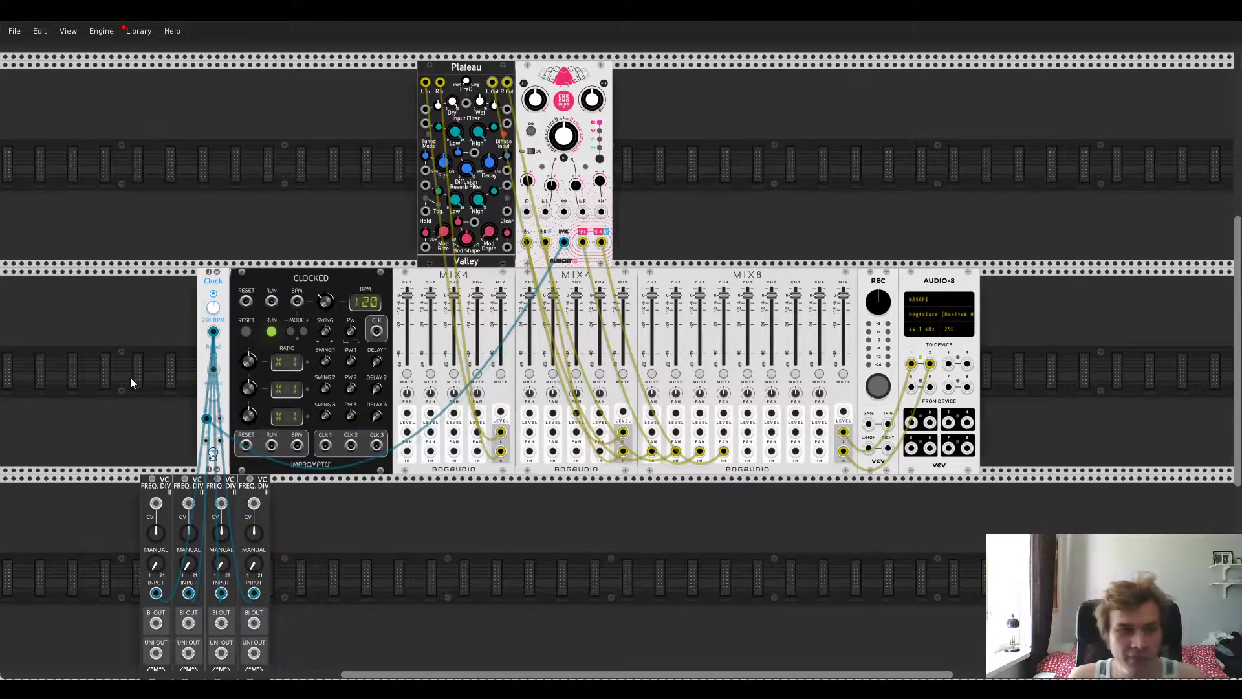
Step: Add a Darius sequencer in the row below the MIX4 mixers, leaving a gap beside the dividers, and return CLOCKED to its place
scroll(191, 396, "down", 2)
scroll(382, 495, "down", 3)
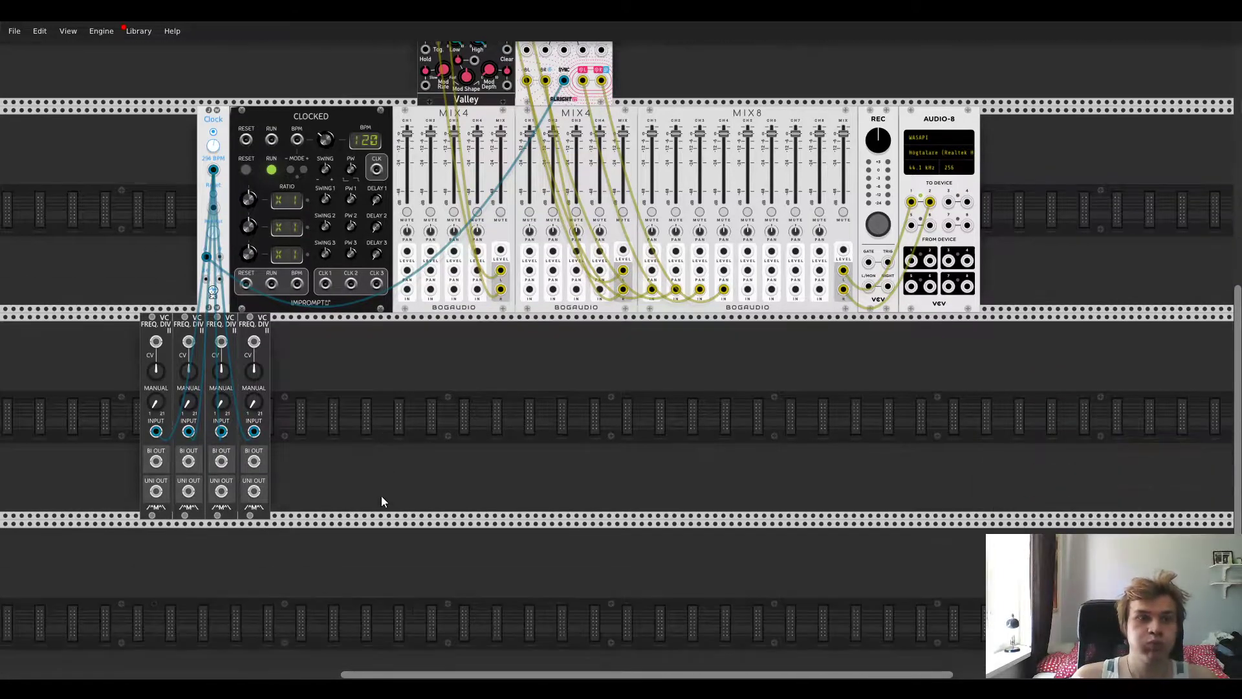
right_click(381, 496)
type("dar")
left_click(243, 199)
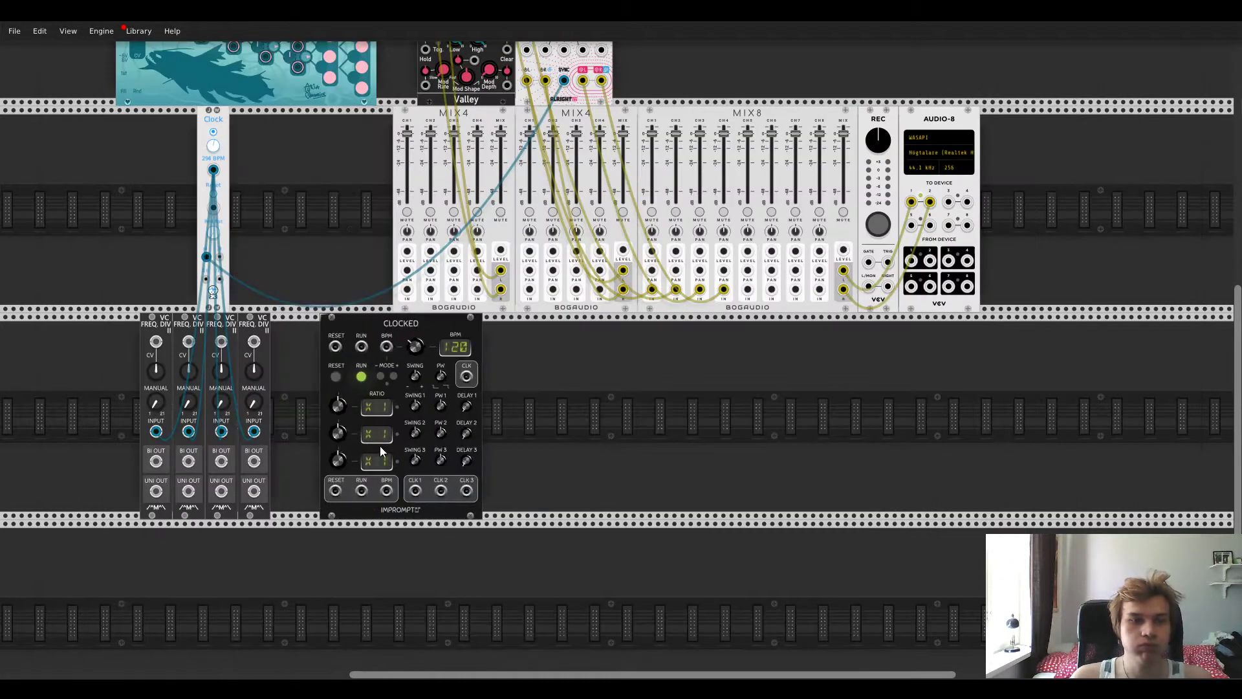
left_click_drag(398, 335, 305, 128)
scroll(289, 155, "up", 3)
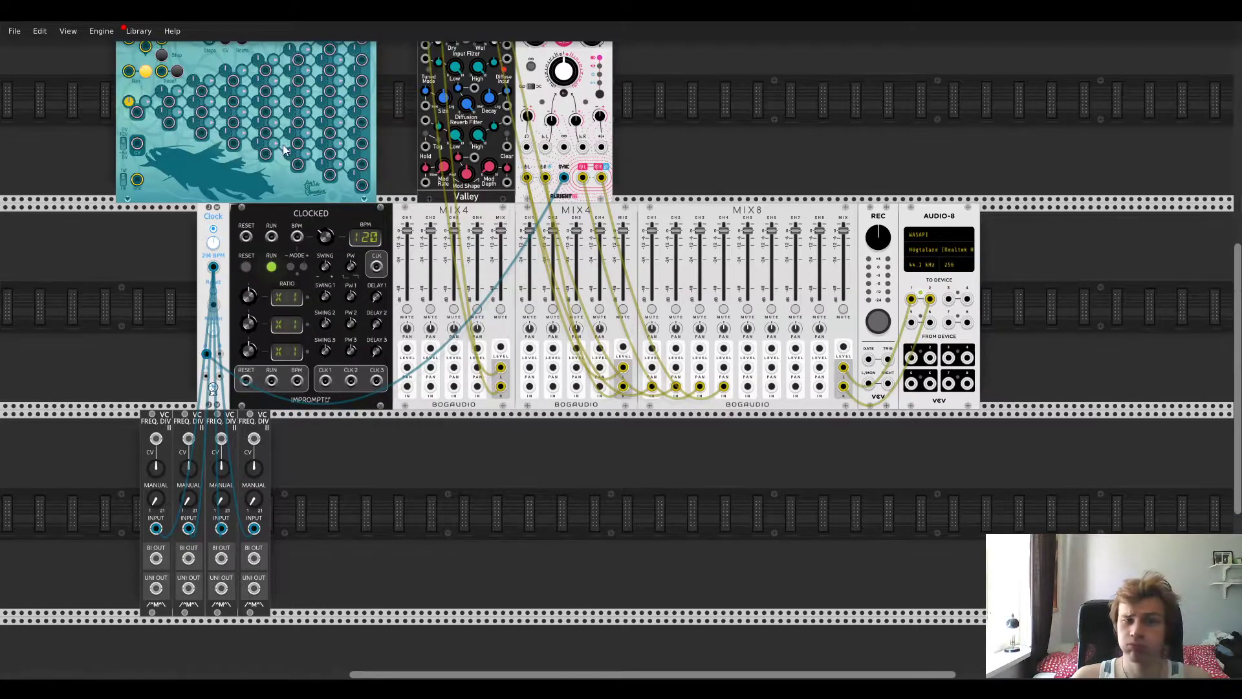
left_click_drag(197, 193, 361, 602)
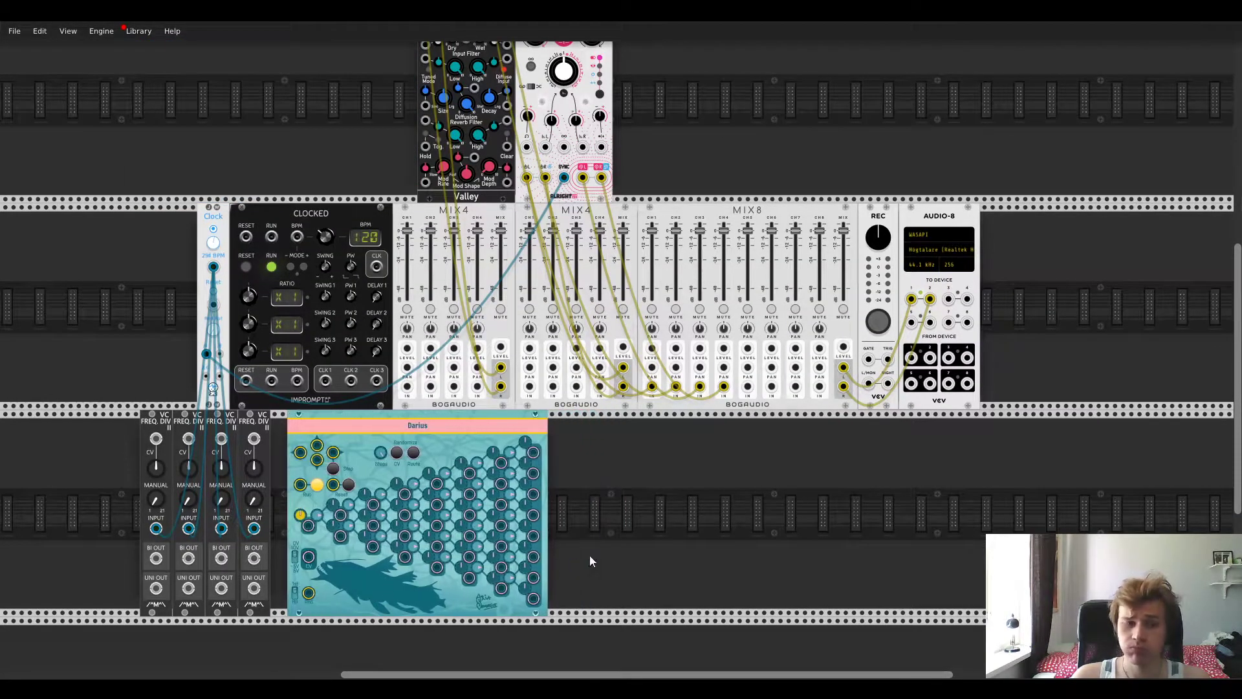
scroll(556, 505, "down", 1)
scroll(470, 407, "down", 3)
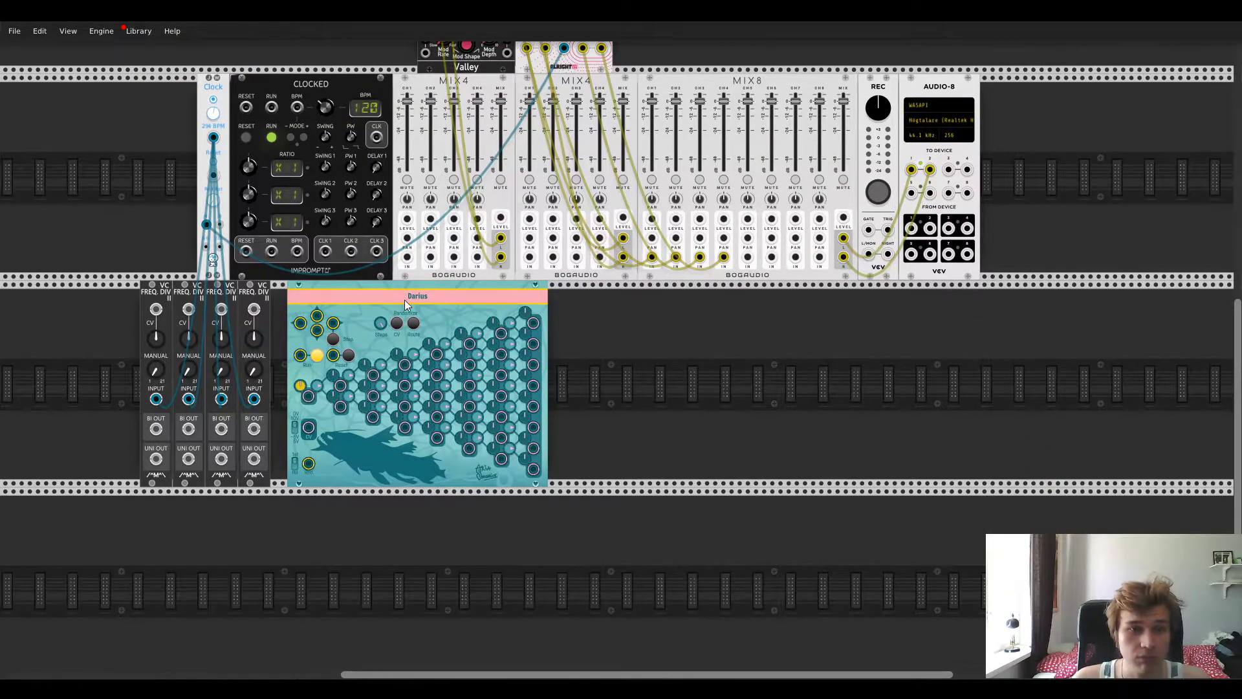
left_click_drag(434, 288, 537, 308)
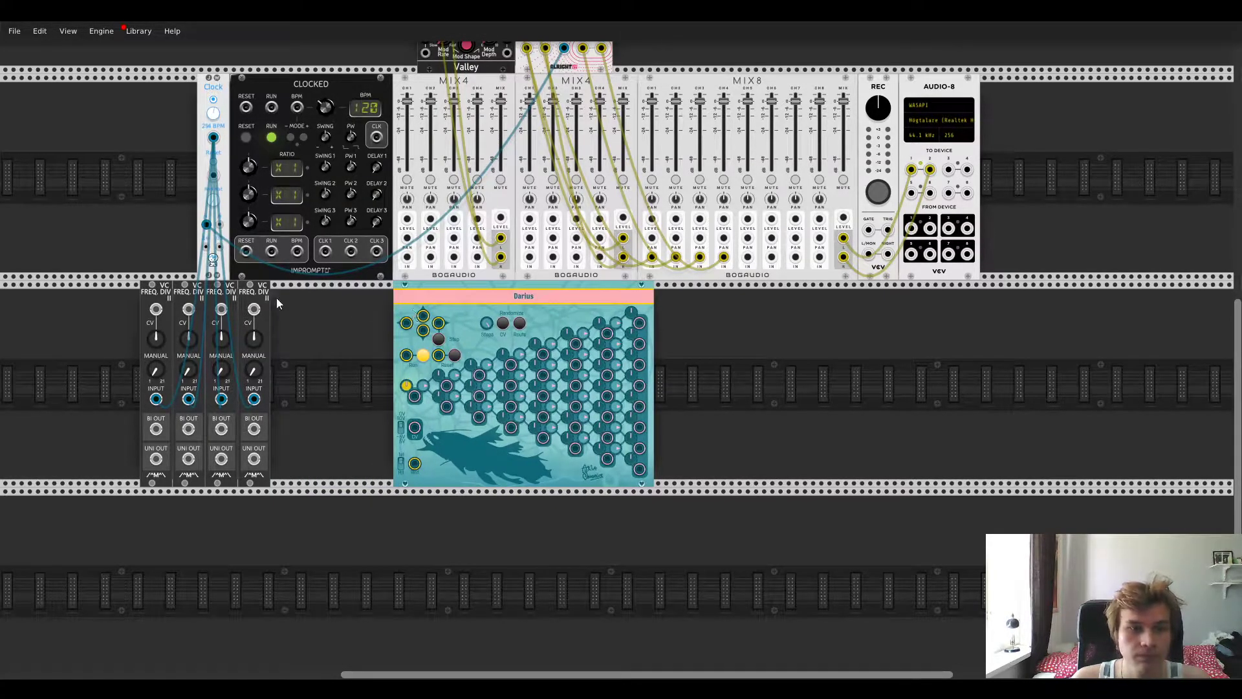
Step: Nudge the four frequency dividers slightly right and duplicate the Darius sequencer, placing the copy farther along the same row
left_click_drag(173, 287, 157, 287)
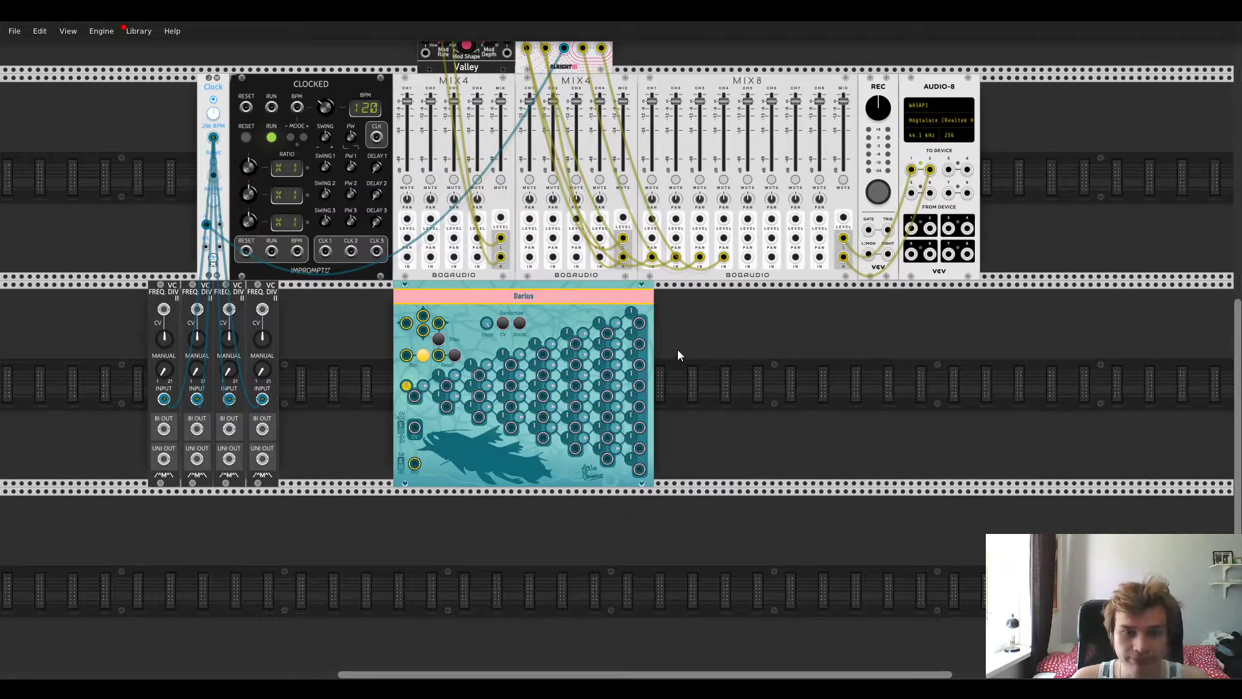
key("ctrl+d")
left_click_drag(749, 283, 1077, 315)
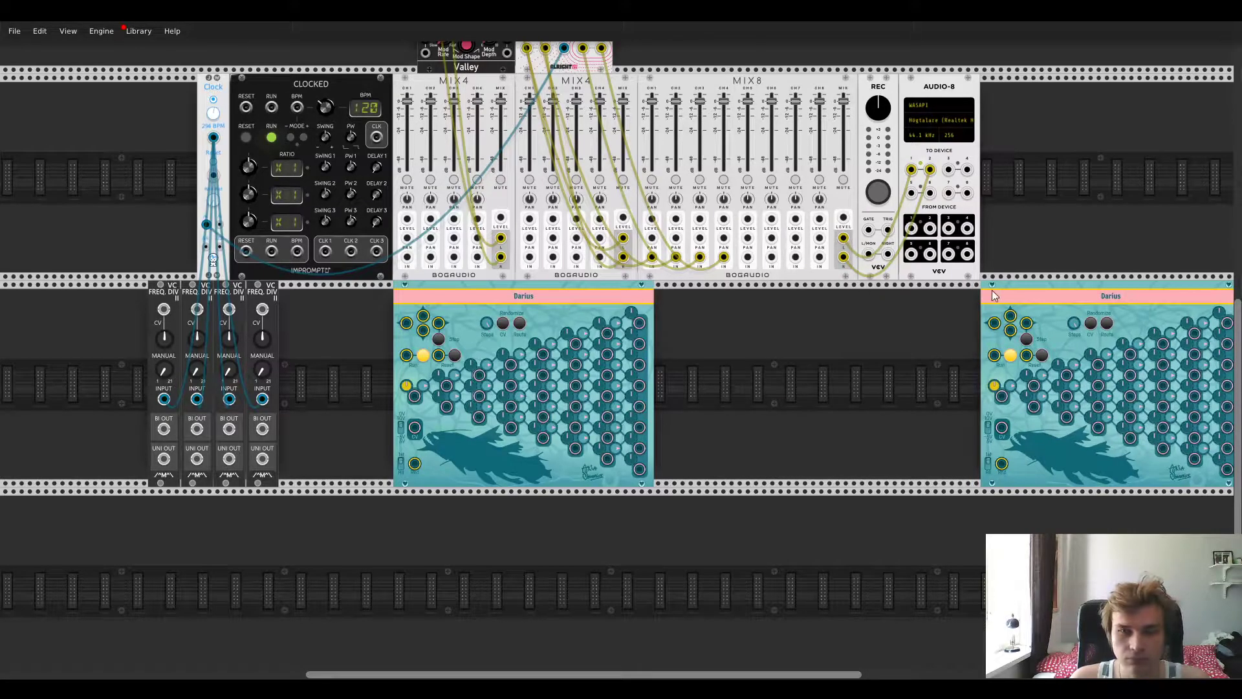
Step: Add four BASAL oscillators and arrange them in a two-by-two block beside the first Darius
right_click(716, 363)
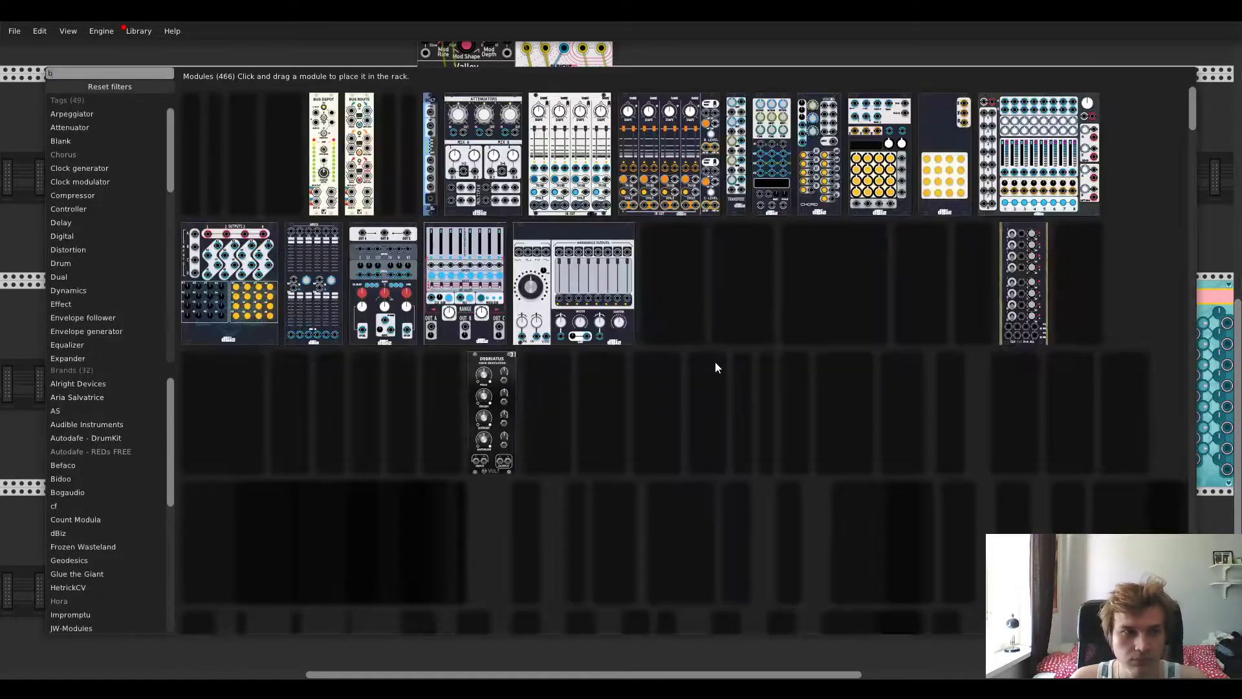
key("Return")
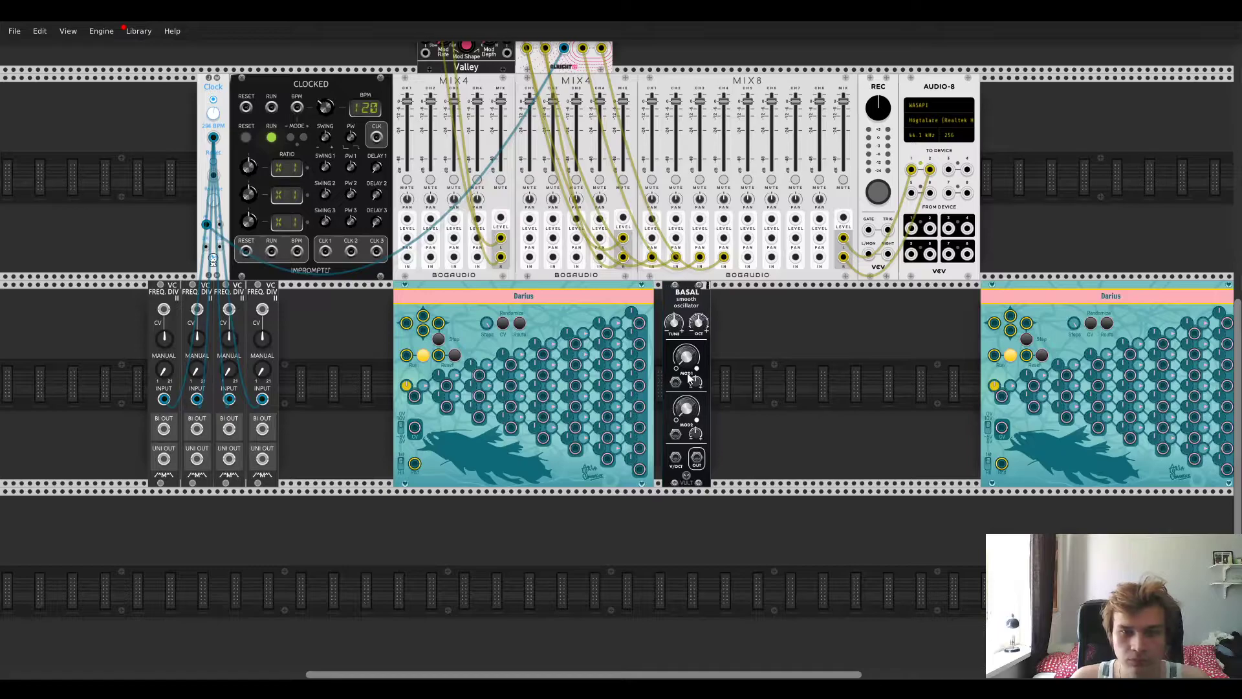
key("ctrl+d")
key("ctrl+d")
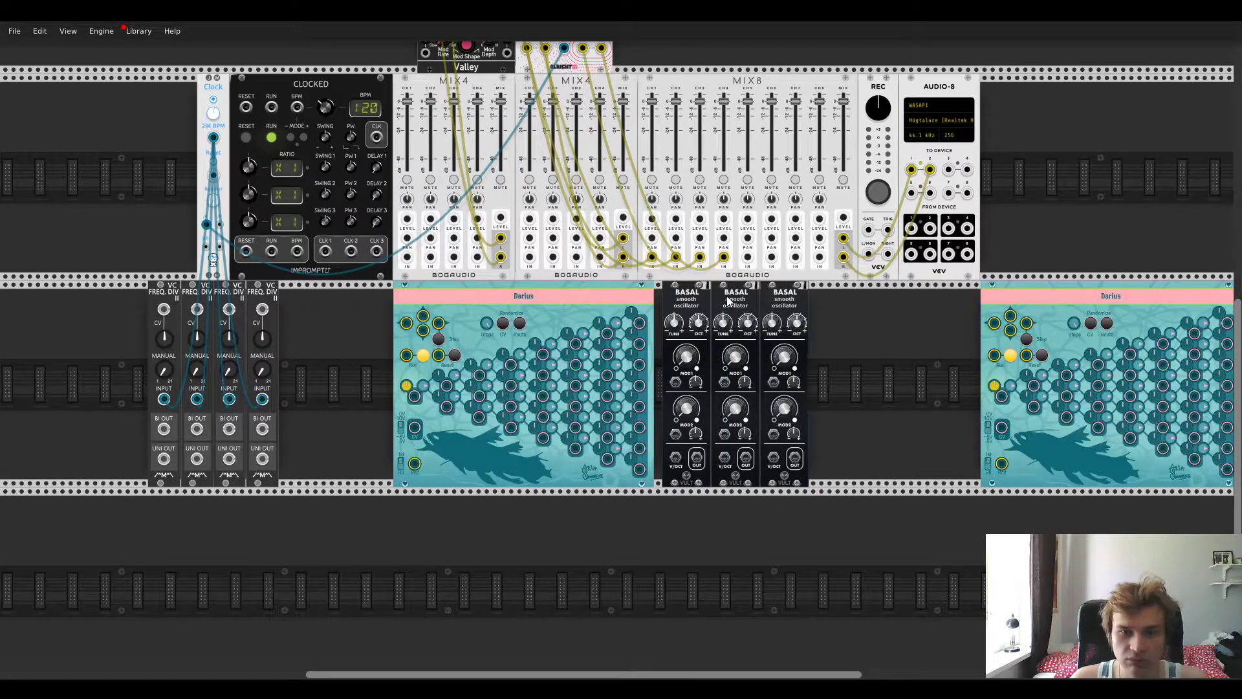
key("ctrl+d")
left_click_drag(824, 297, 676, 529)
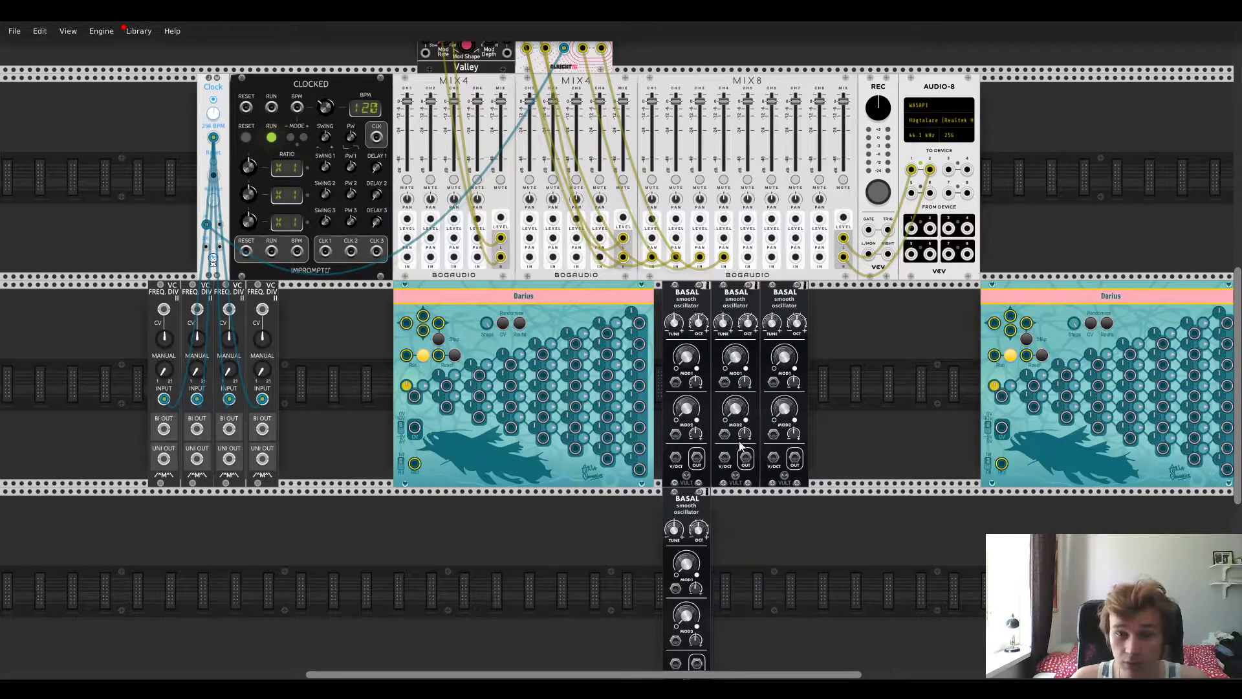
left_click_drag(743, 420, 743, 628)
left_click_drag(786, 296, 736, 297)
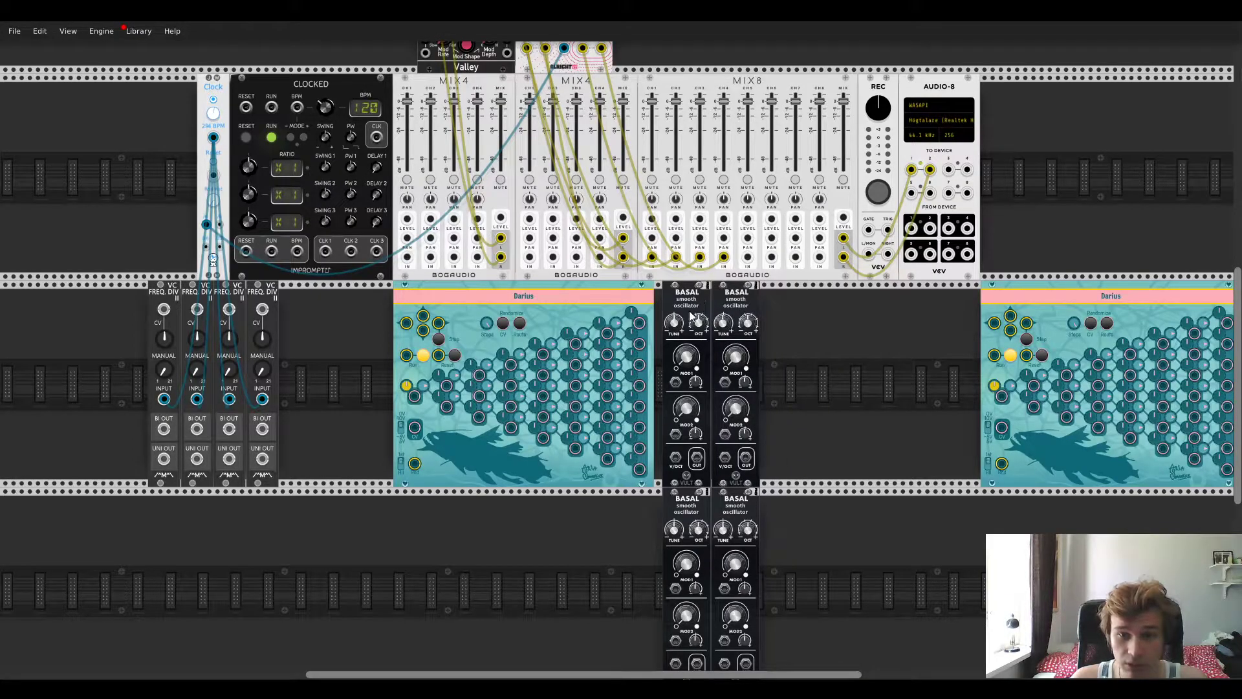
Step: Add two Dual Atenuverter modules below the first Darius and patch its CV output into both inputs of the first one
right_click(585, 544)
type("aten")
left_click_drag(202, 148, 596, 540)
key("ctrl+d")
scroll(623, 485, "down", 2)
left_click_drag(414, 363, 582, 512)
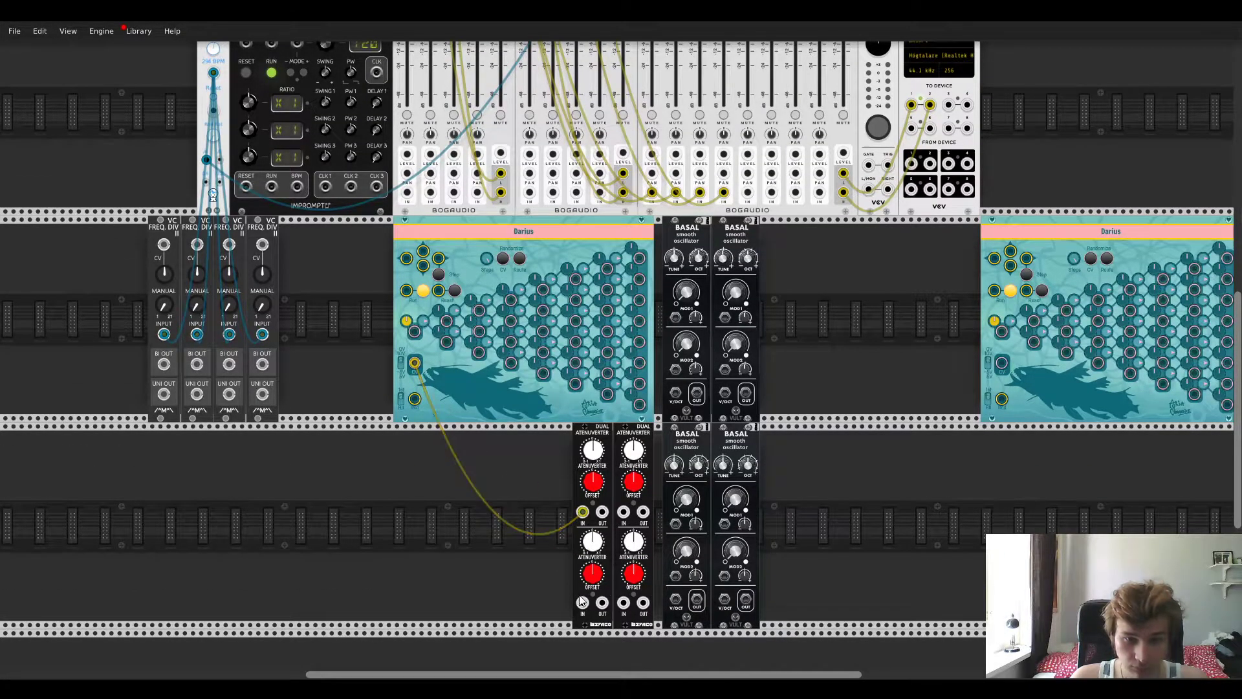
left_click_drag(582, 603, 415, 364)
left_click_drag(623, 603, 516, 471)
Step: Stack the second Darius directly below the first and place the patched atenuverter beside the upper one, shifting the BASAL oscillators right
left_click_drag(1070, 222, 392, 452)
left_click_drag(589, 439, 673, 439)
left_click_drag(691, 239, 674, 221)
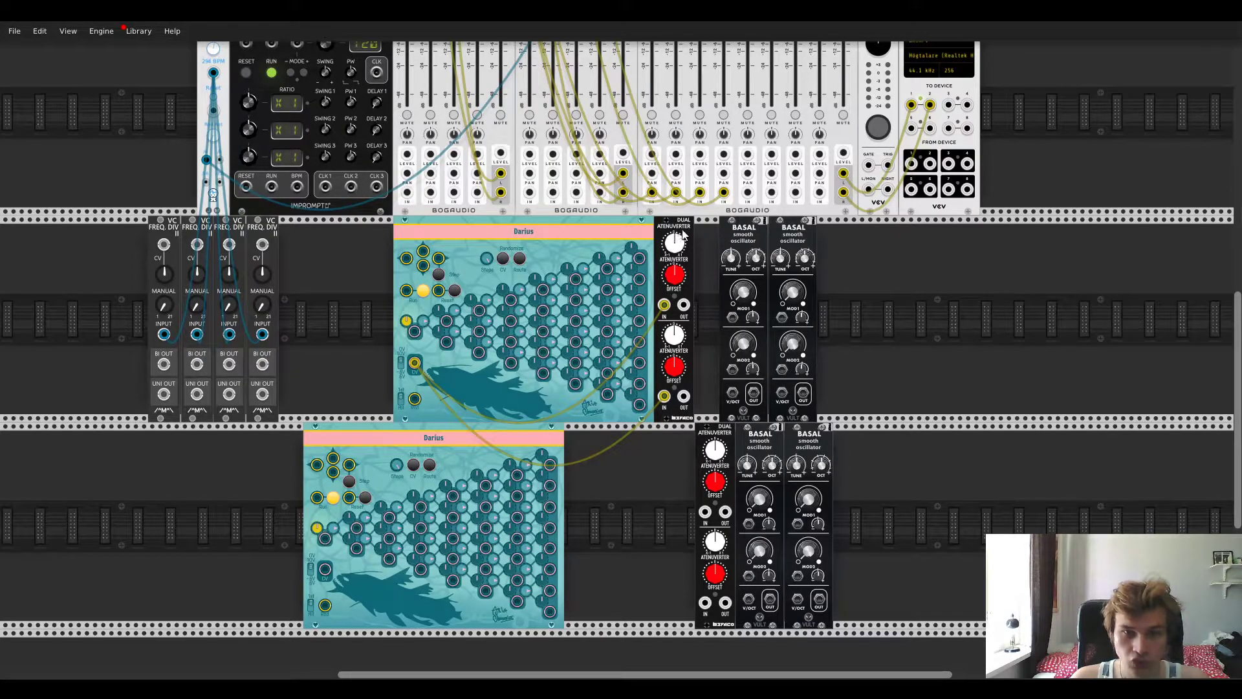
left_click_drag(506, 433, 595, 440)
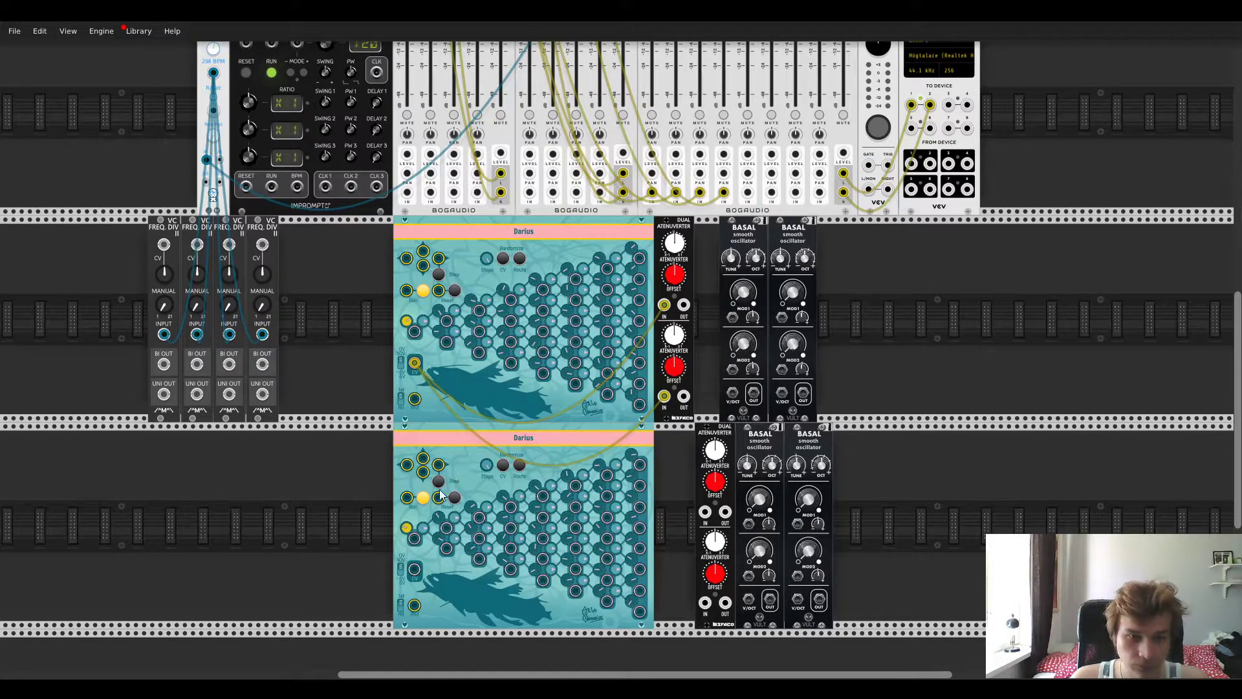
Step: Patch the lower Darius's CV output into both inputs of the second Dual Atenuverter
left_click_drag(415, 573, 705, 512)
mouse_move(704, 600)
left_mouse_down()
mouse_move(491, 575)
mouse_move(704, 603)
left_mouse_up()
left_click_drag(706, 602, 415, 605)
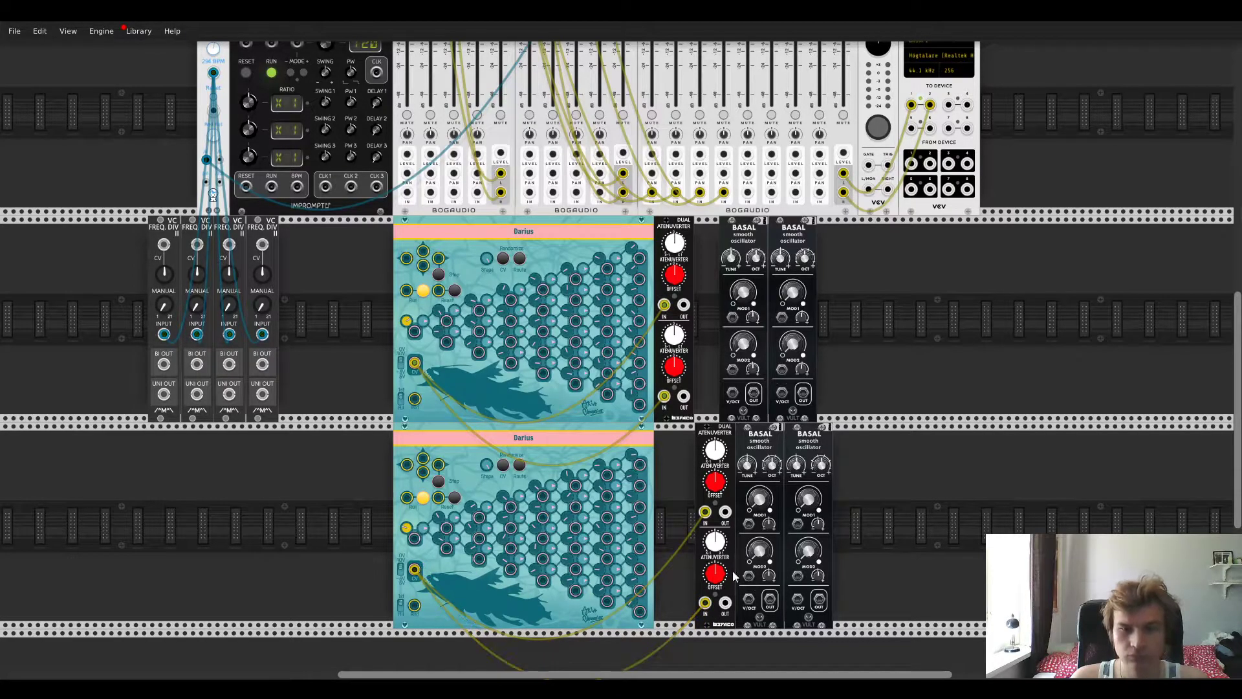
Step: Shift the BASAL oscillators farther right to free up space and add a Quantizer module in the upper row
left_click_drag(761, 429, 879, 430)
left_click_drag(751, 243, 886, 249)
right_click(750, 304)
type("quantiz")
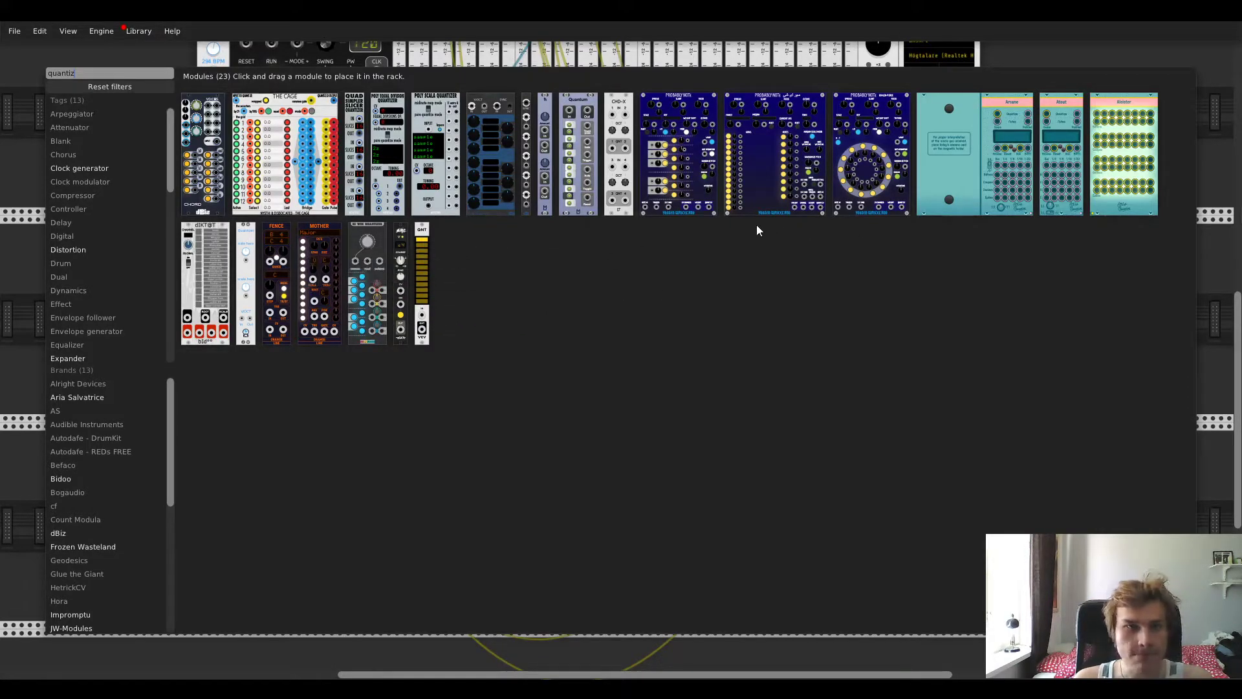
left_click_drag(244, 259, 672, 487)
left_click_drag(684, 418, 751, 228)
Step: Duplicate the Quantizer until each row has two, lining up the lower atenuverter and the quantizers beside the Darius modules
key("ctrl+d")
left_click_drag(700, 421, 665, 437)
left_click_drag(755, 432, 715, 432)
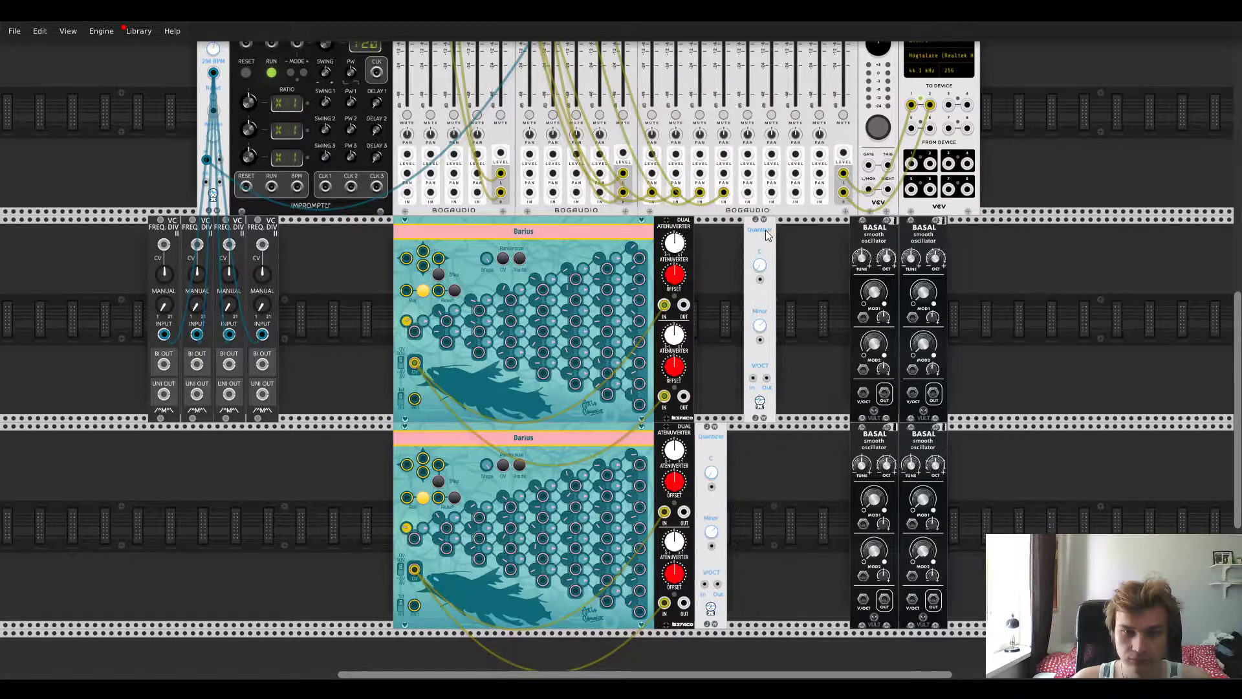
left_click_drag(766, 232, 710, 239)
key("ctrl+d")
key("ctrl+d")
Step: Patch each of the four atenuverter outputs into the V/OCT input of its own Quantizer
left_click_drag(704, 379, 737, 378)
left_click(684, 396)
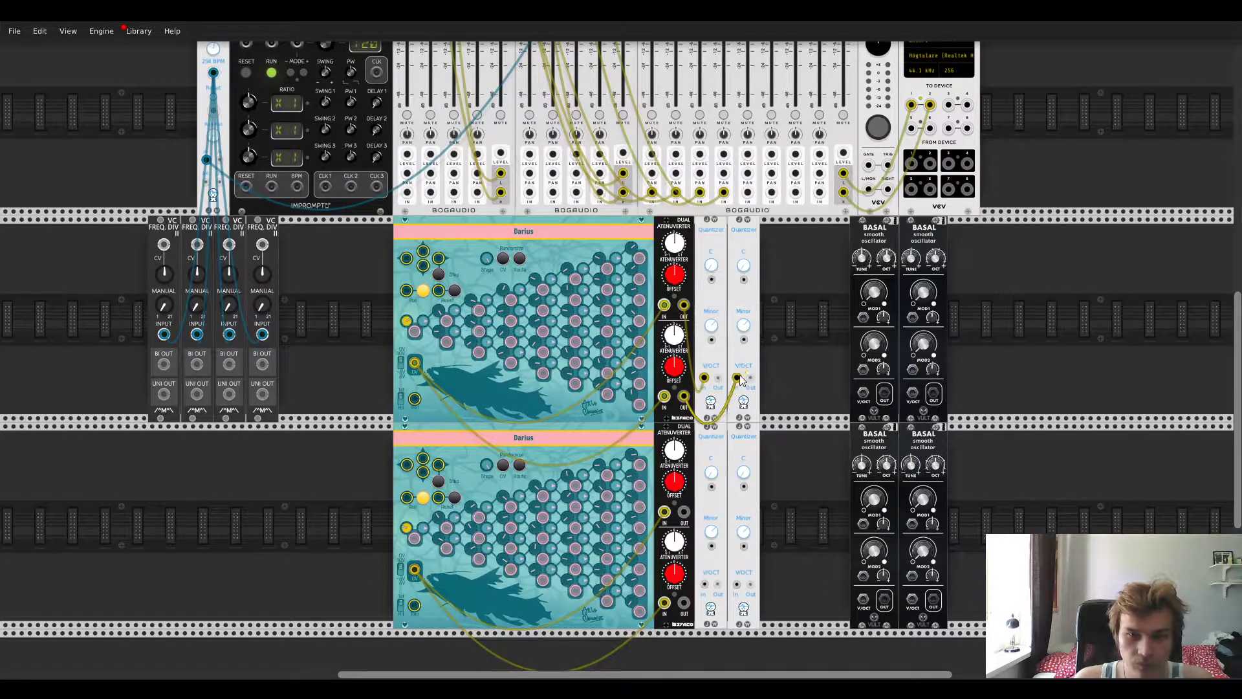
left_click_drag(704, 585, 684, 513)
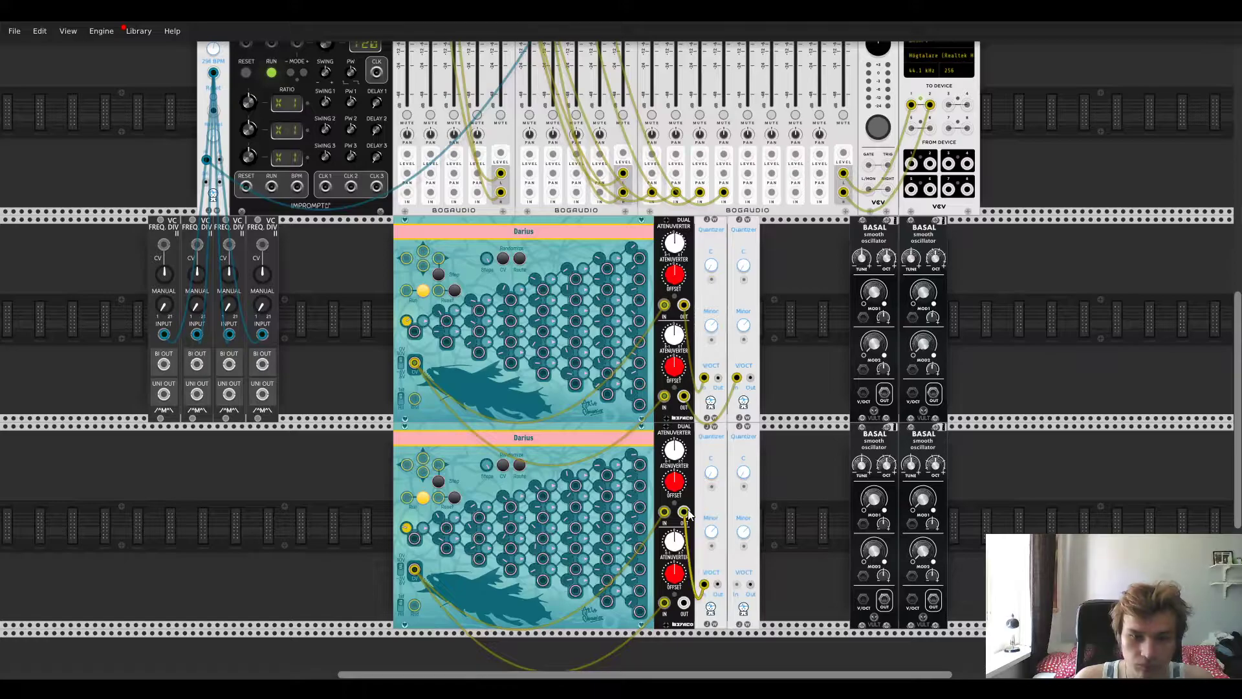
left_click_drag(737, 584, 683, 602)
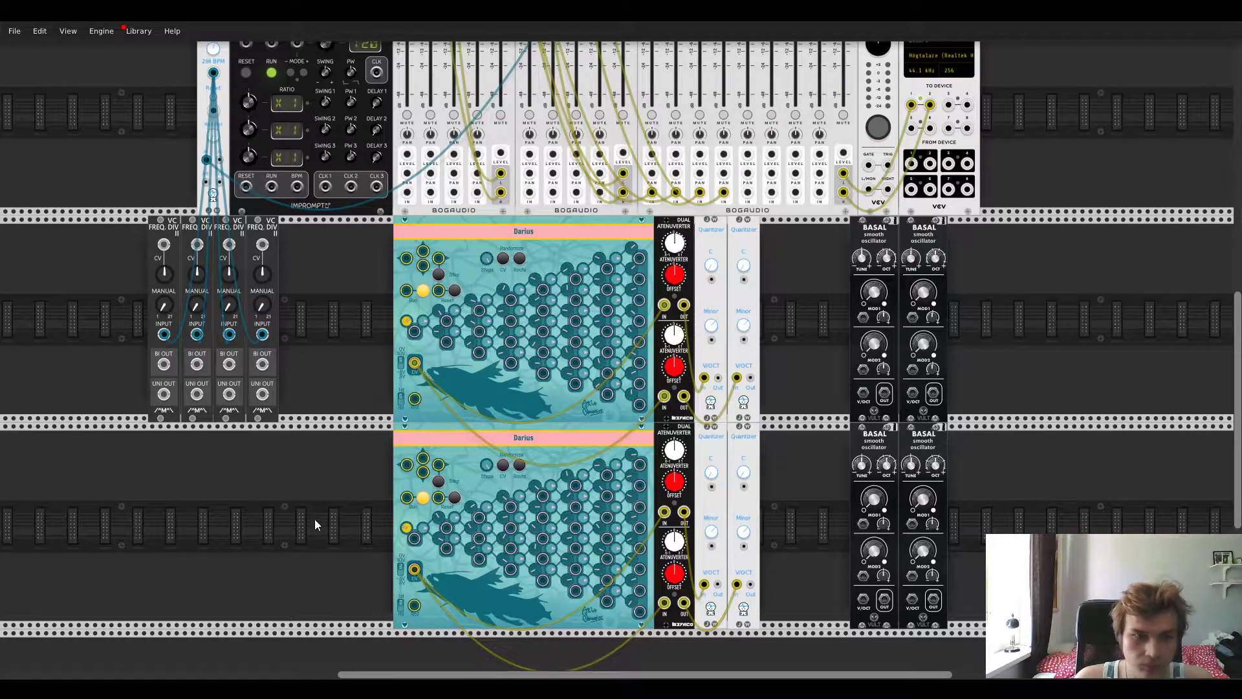
Step: Add an OctaTrig module directly to the left of the four frequency dividers
right_click(95, 454)
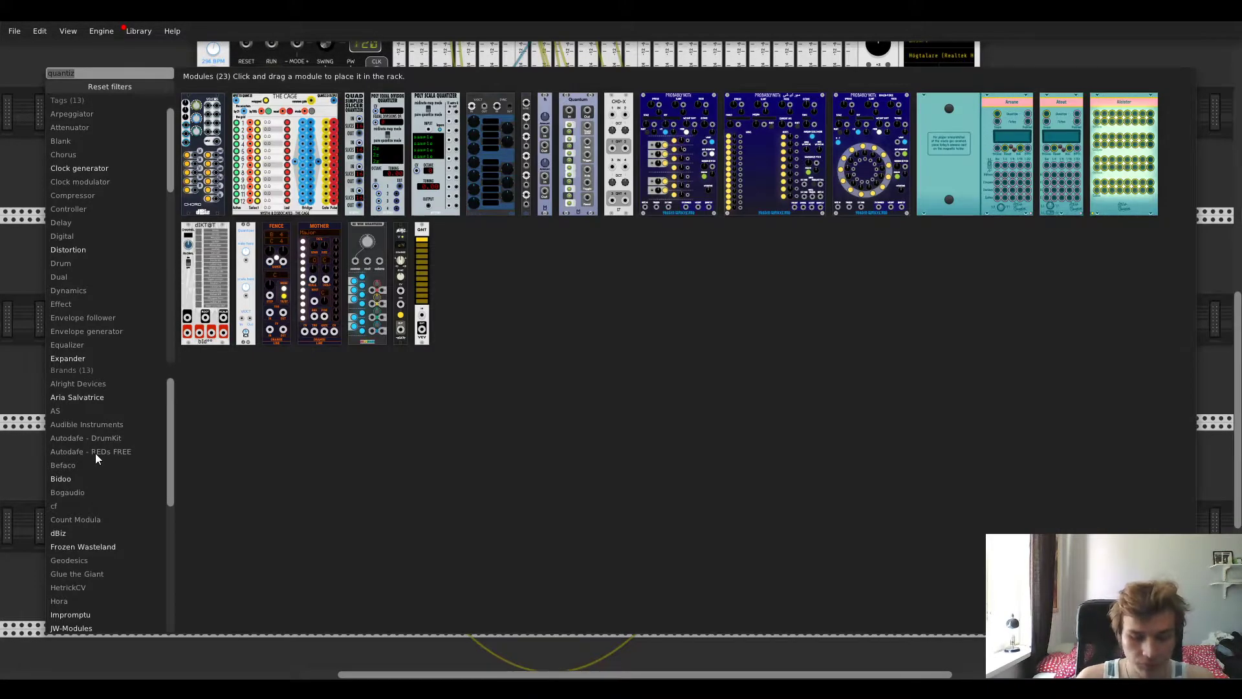
type("octa")
left_click_drag(312, 176, 104, 258)
scroll(130, 319, "left", 5)
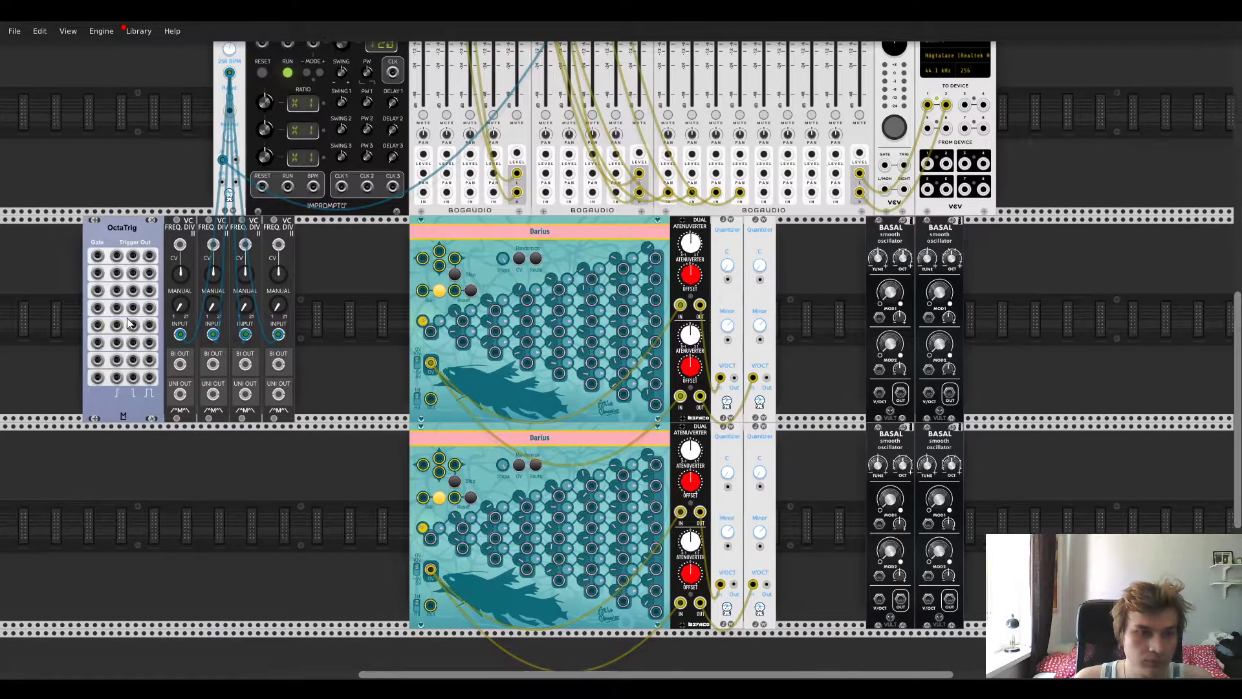
Step: Add a Bus Route 2 module and reorder the row as frequency dividers, OctaTrig, Bus Route 2
right_click(129, 318)
type("bus")
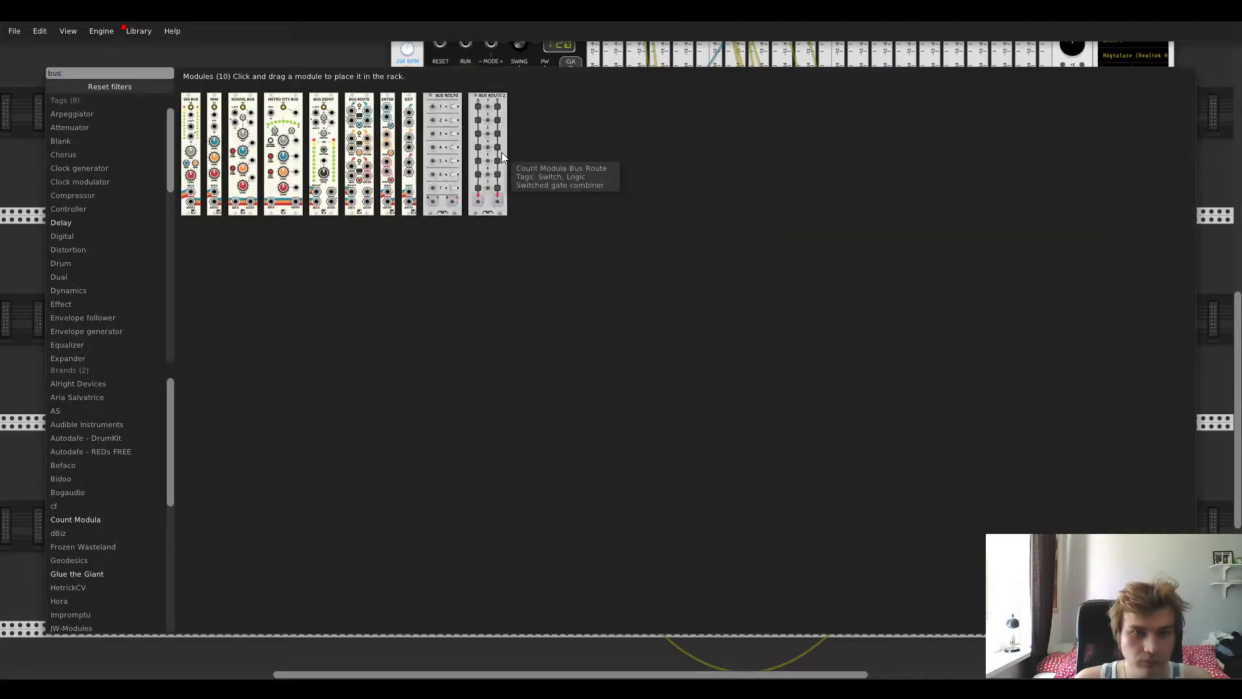
left_click_drag(502, 155, 282, 290)
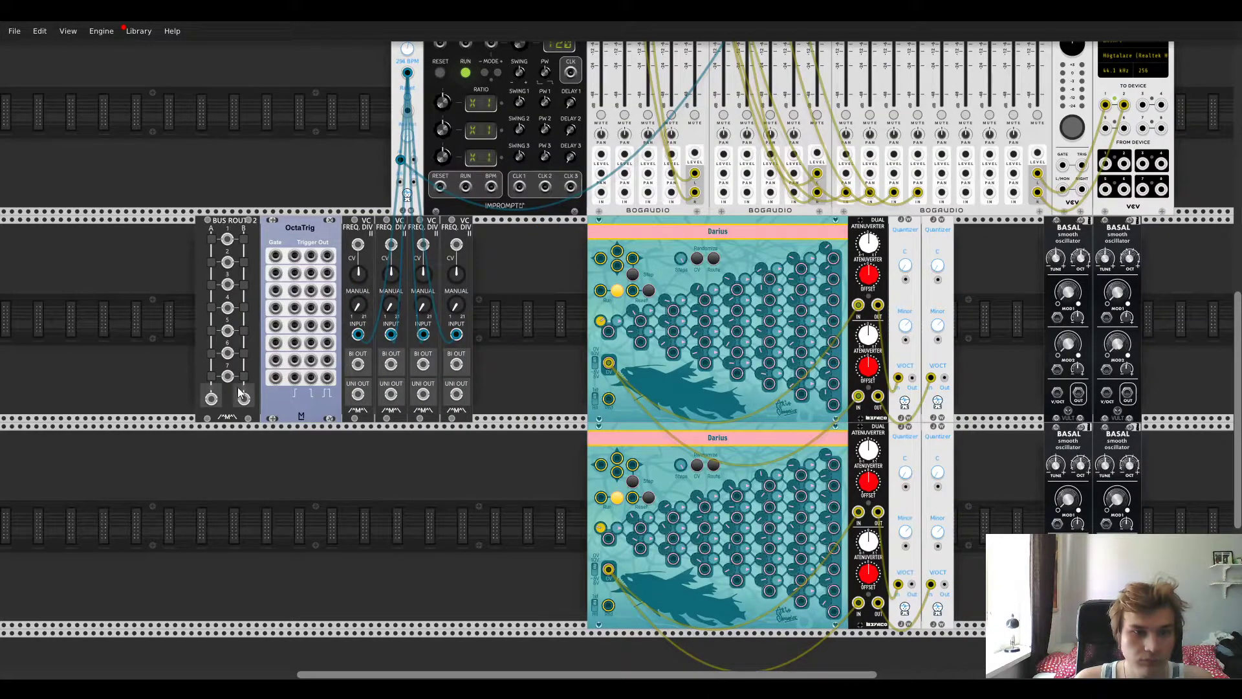
left_click_drag(432, 272, 482, 269)
left_click_drag(523, 232, 441, 233)
left_click_drag(221, 221, 465, 228)
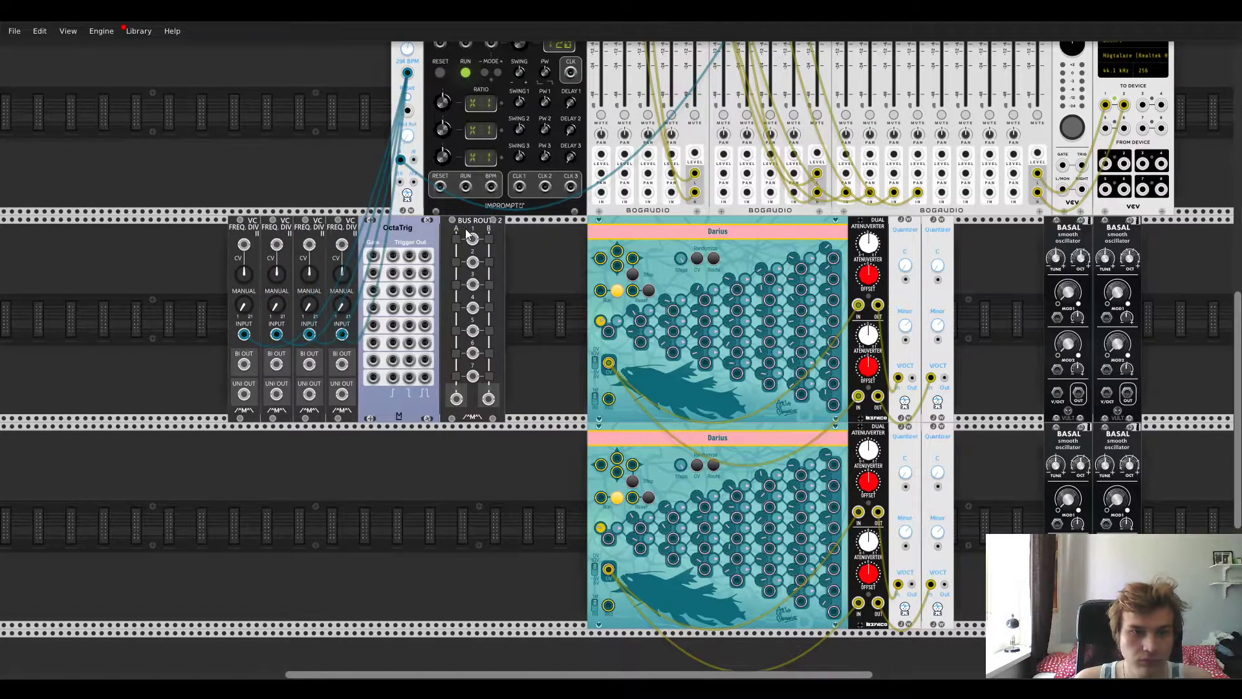
Step: Patch the four dividers' UNI outputs into OctaTrig gate inputs and the matching trigger outputs into Bus Route 2 inputs 1 to 4
left_click_drag(244, 395, 373, 256)
left_click(245, 399)
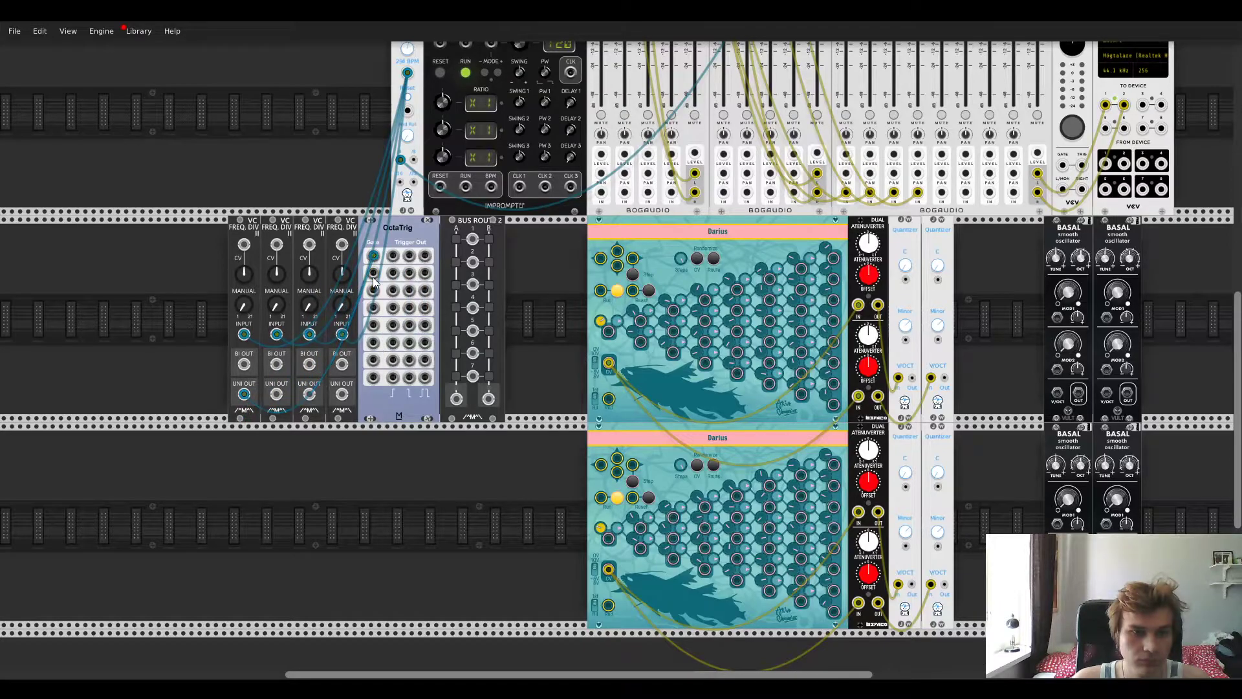
left_click_drag(309, 394, 373, 325)
left_click_drag(394, 256, 472, 284)
left_click_drag(392, 308, 472, 307)
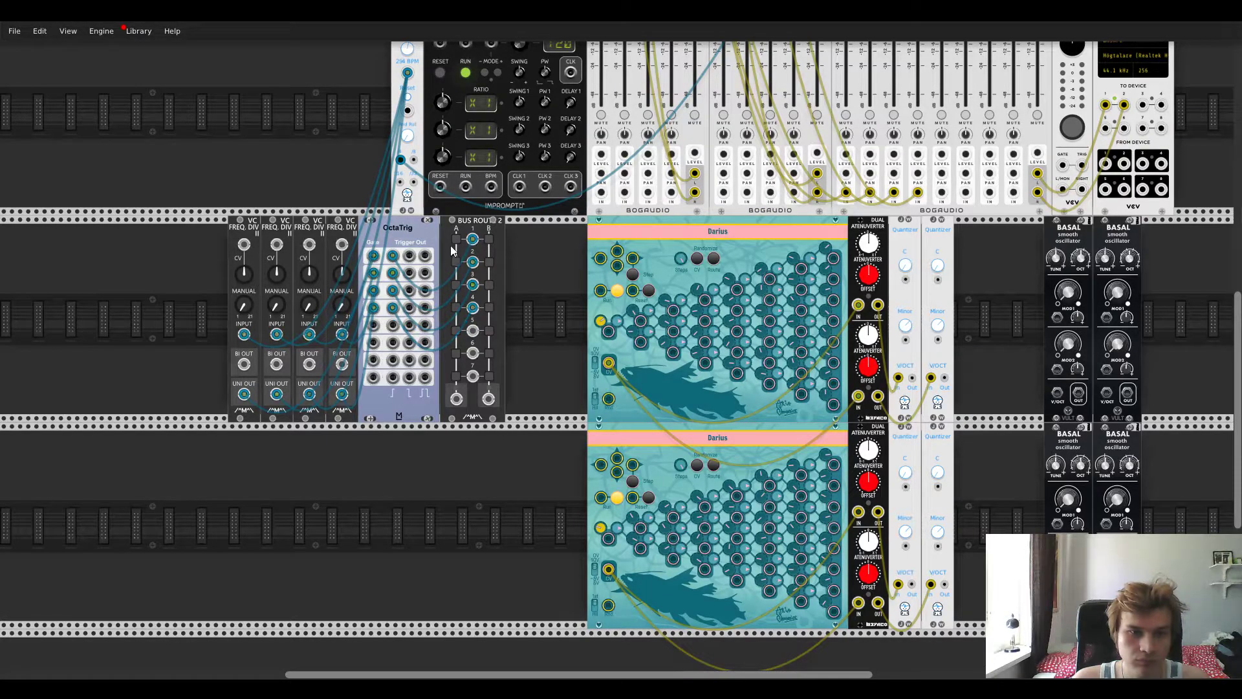
Step: Route Bus Route 2 inputs 1, 2 and 4 to bus A and inputs 2 and 3 to bus B
left_click(456, 239)
left_click(456, 262)
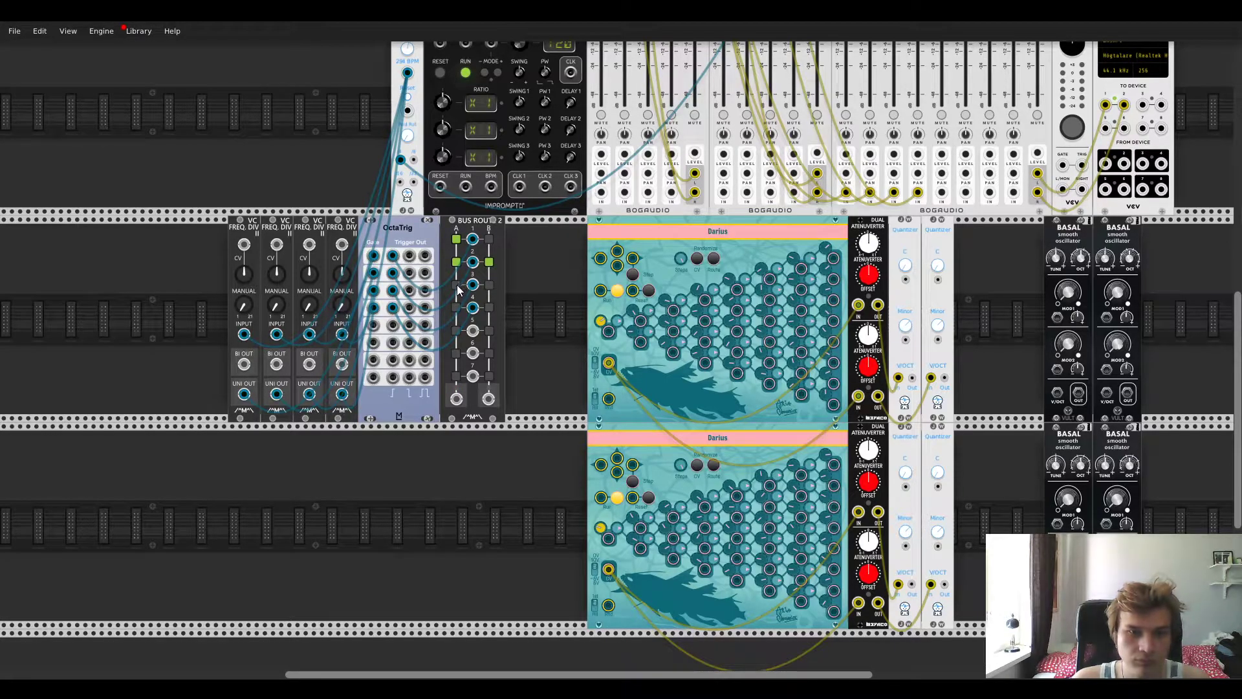
left_click(454, 307)
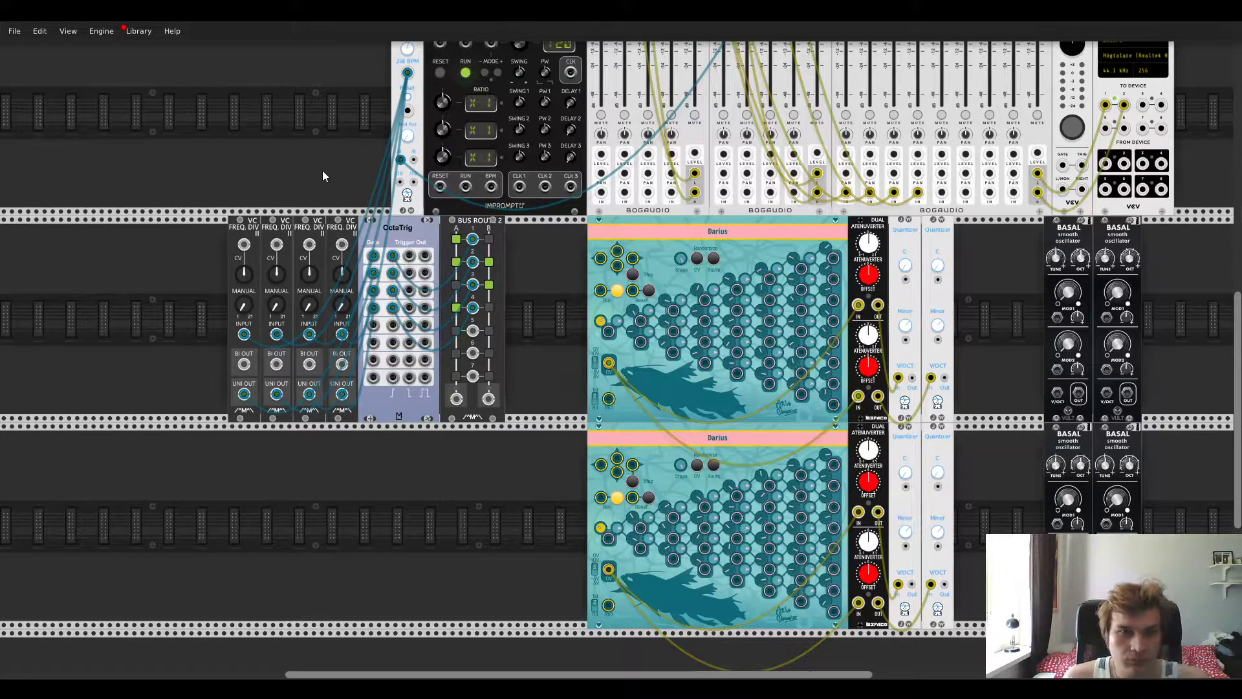
Step: Set a different manual division amount on each of the four frequency dividers
scroll(323, 175, "up", 4)
left_click_drag(244, 435, 277, 372)
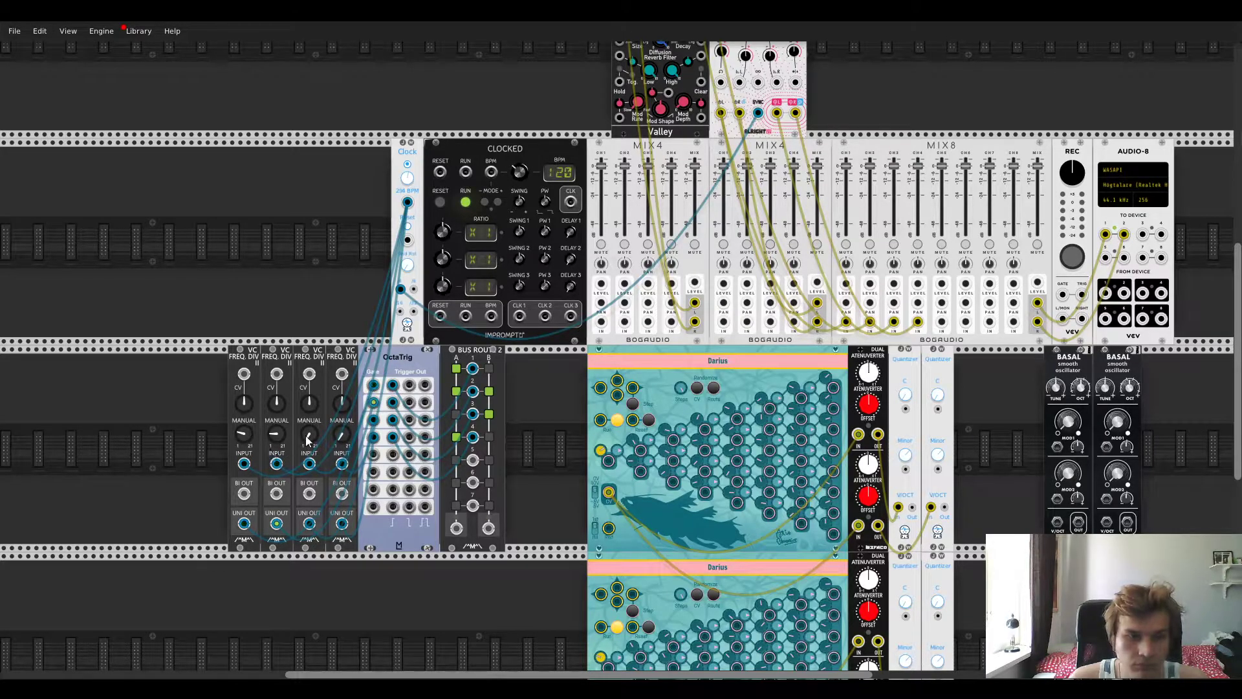
left_click_drag(338, 451, 338, 432)
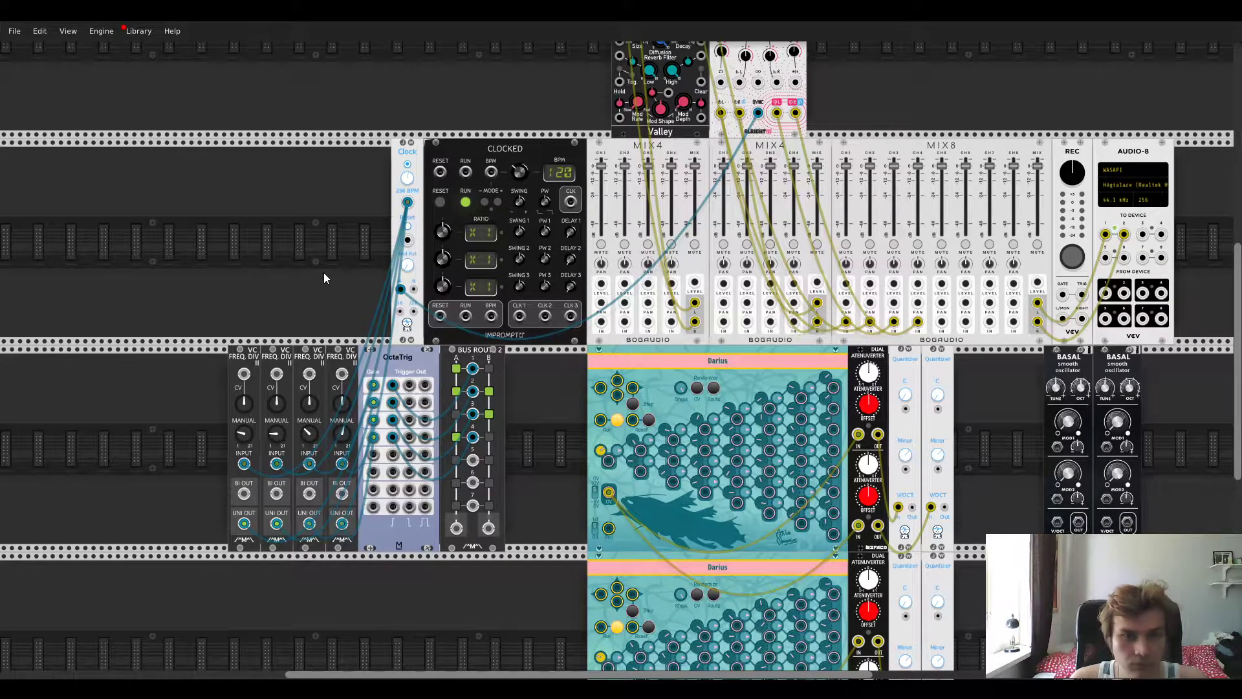
scroll(527, 444, "down", 5)
scroll(526, 443, "up", 3)
scroll(526, 442, "down", 1)
scroll(867, 413, "down", 2)
scroll(867, 407, "left", 3)
scroll(866, 408, "right", 7)
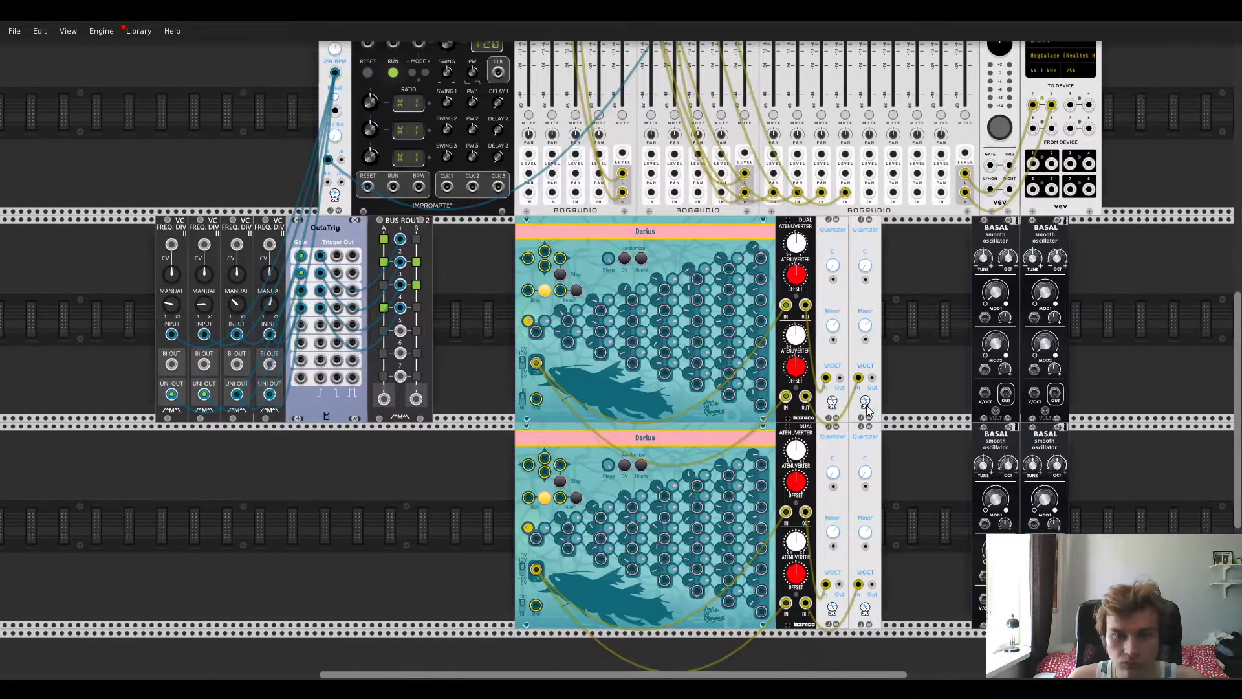
scroll(800, 410, "up", 3)
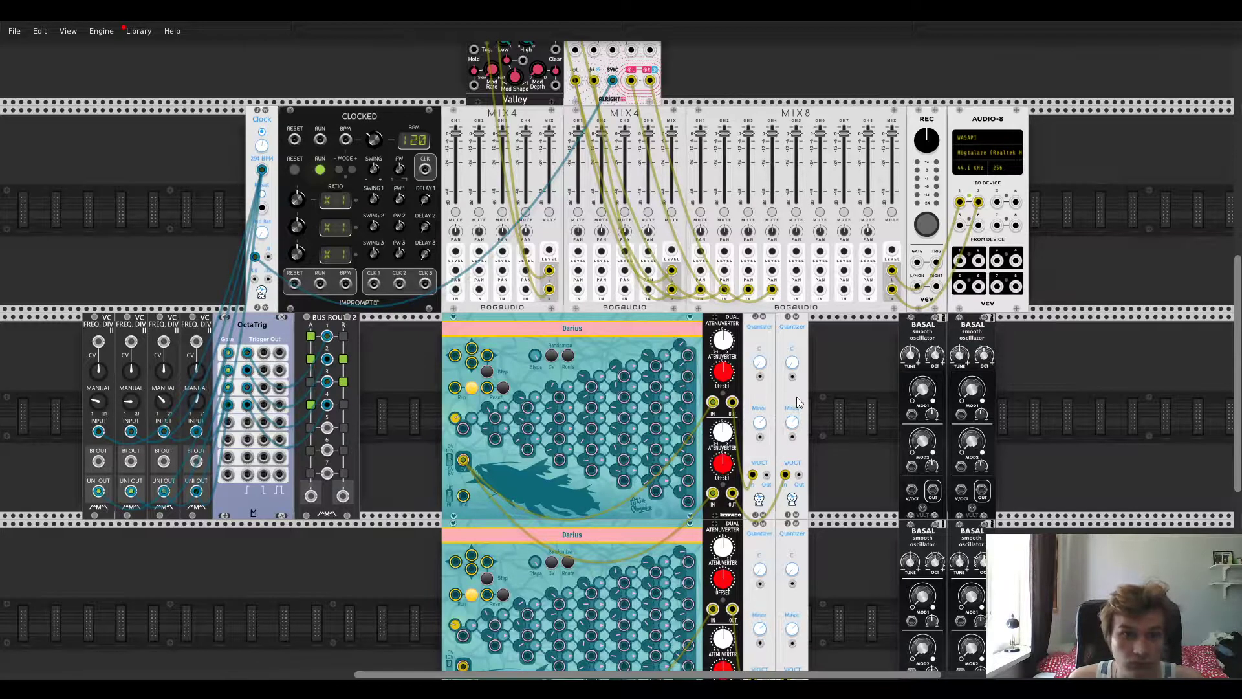
scroll(800, 408, "up", 3)
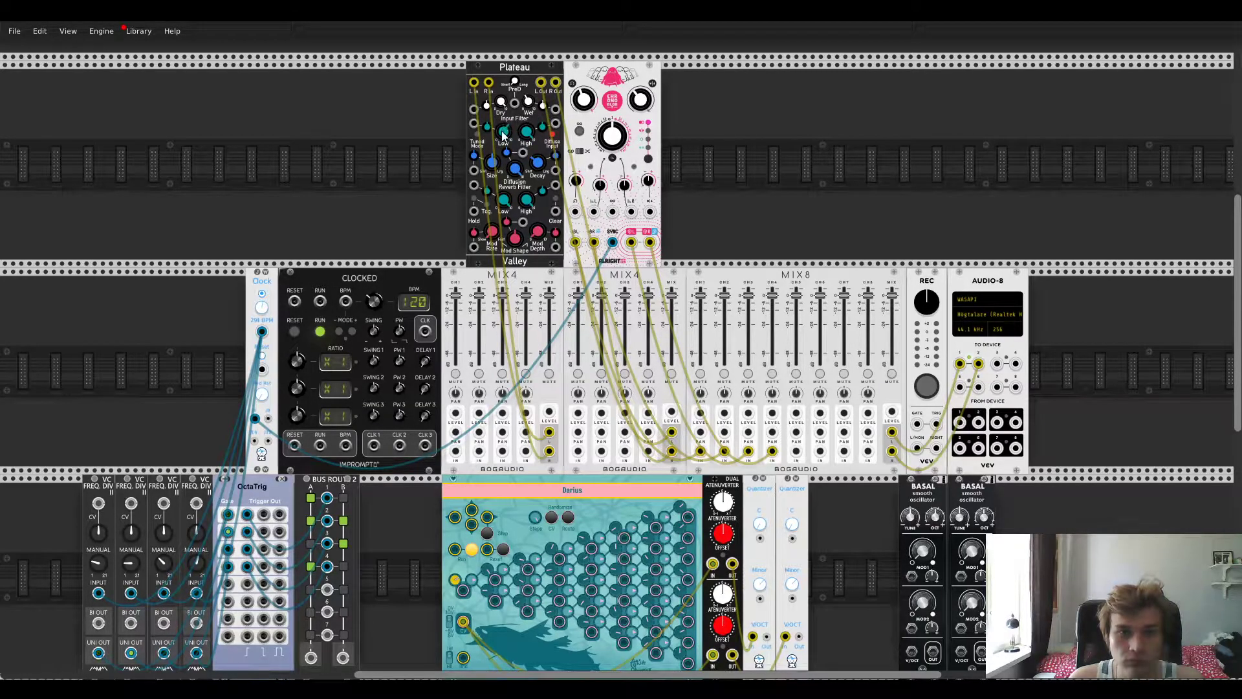
right_click(538, 119)
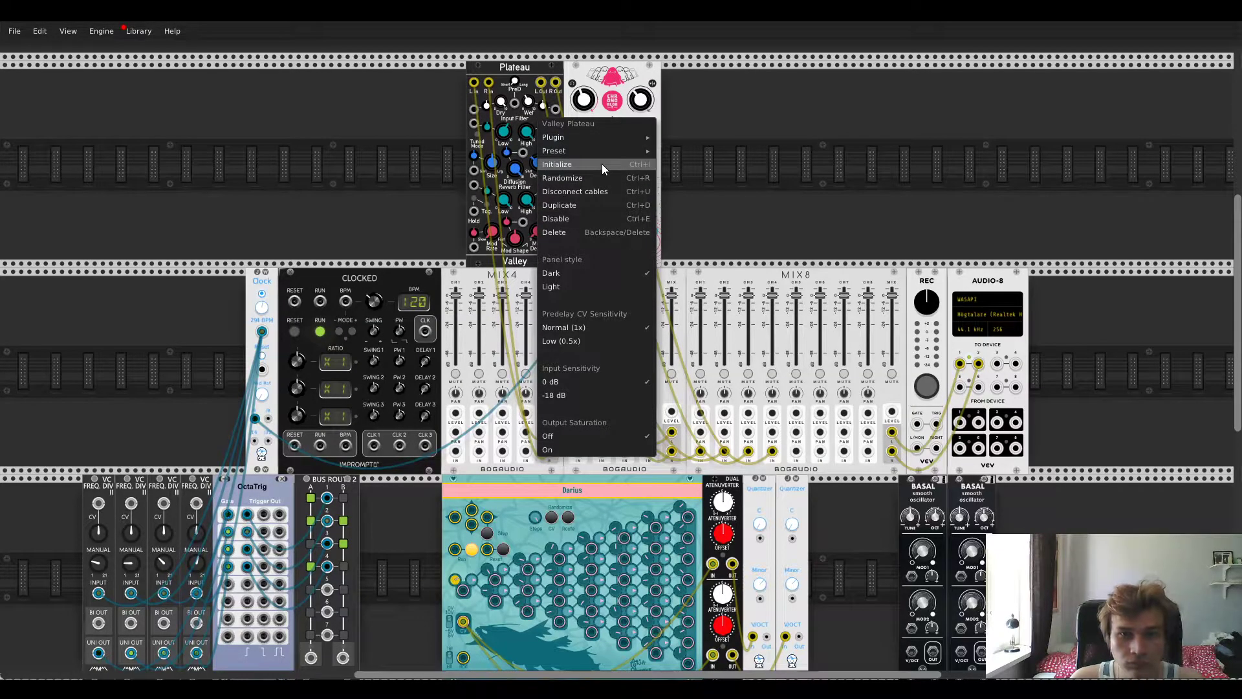
mouse_move(599, 150)
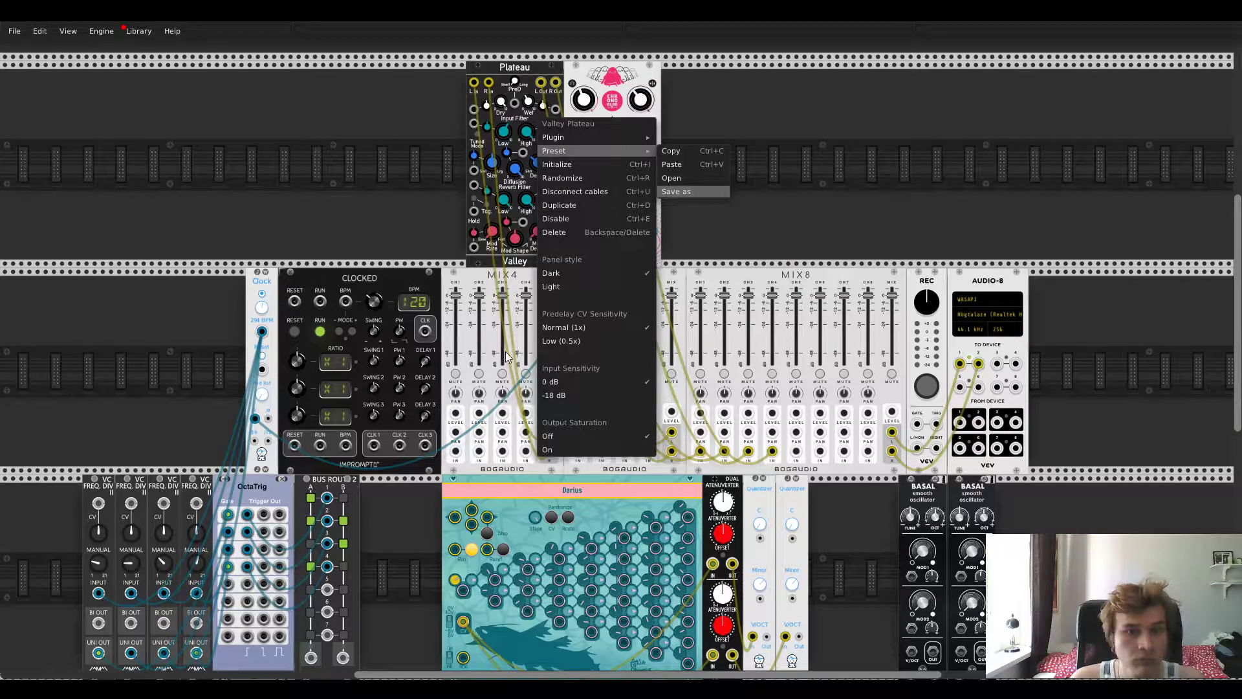
left_click(649, 361)
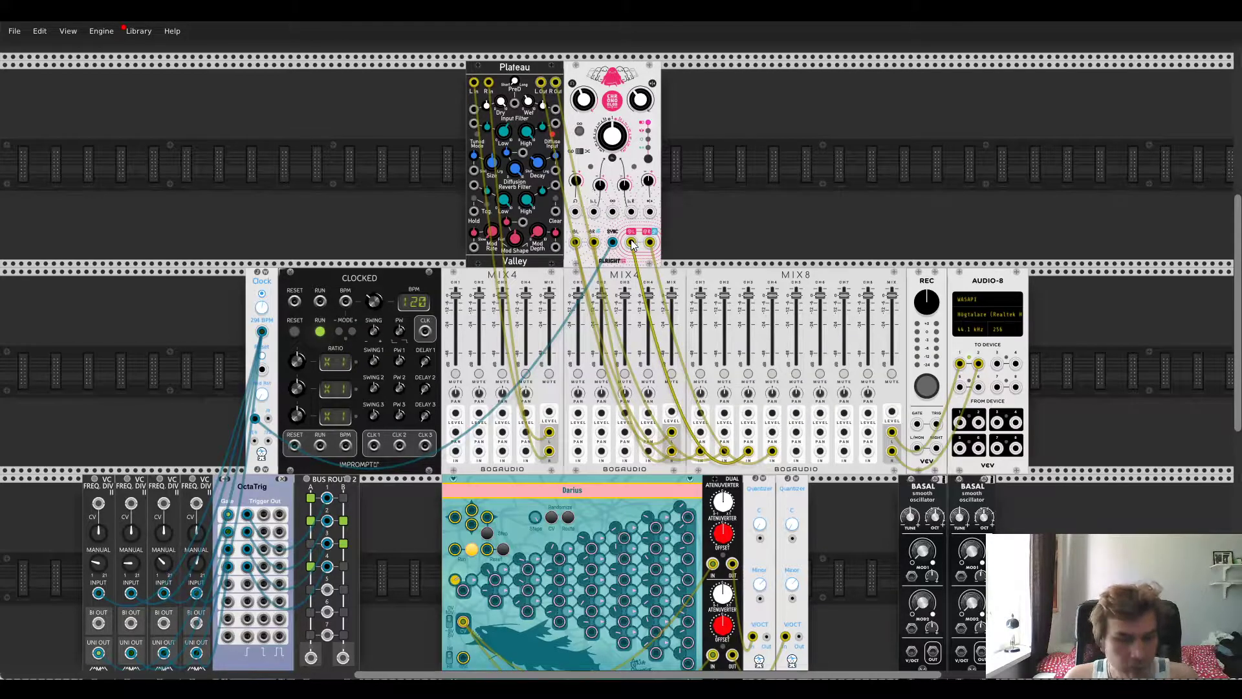
Step: Move the upper and lower pairs of BASAL oscillators directly beside the Quantizers in their rows
scroll(631, 239, "down", 3)
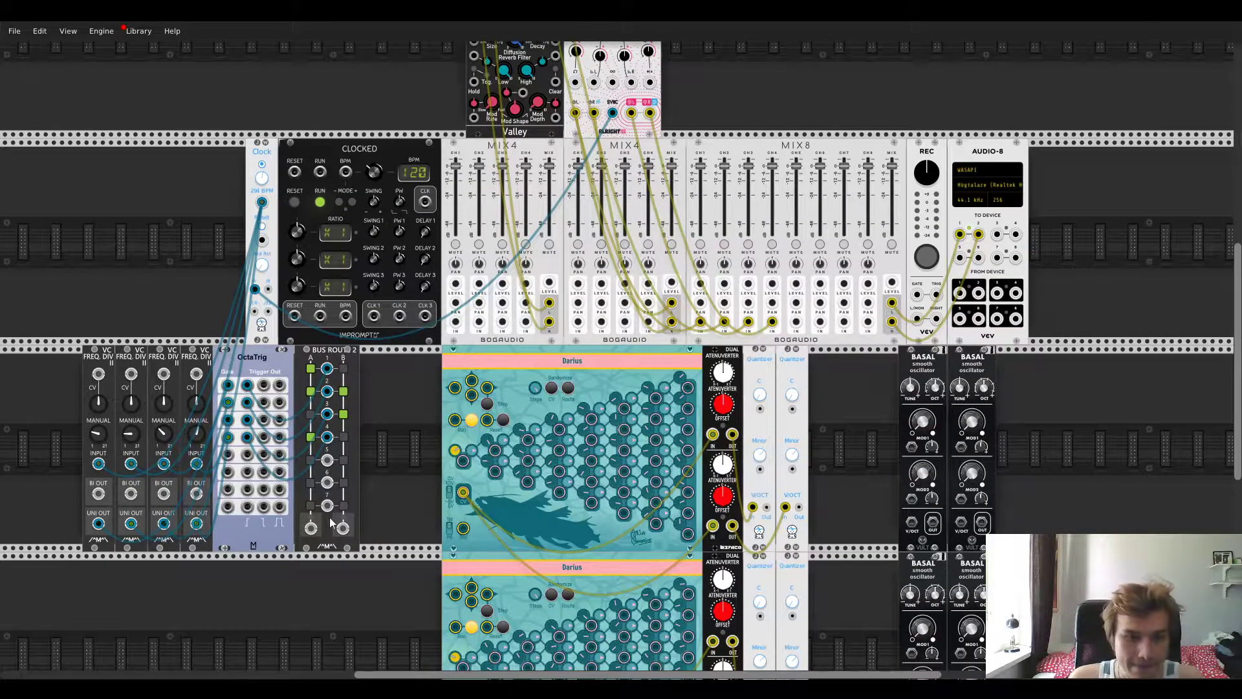
scroll(400, 482, "down", 2)
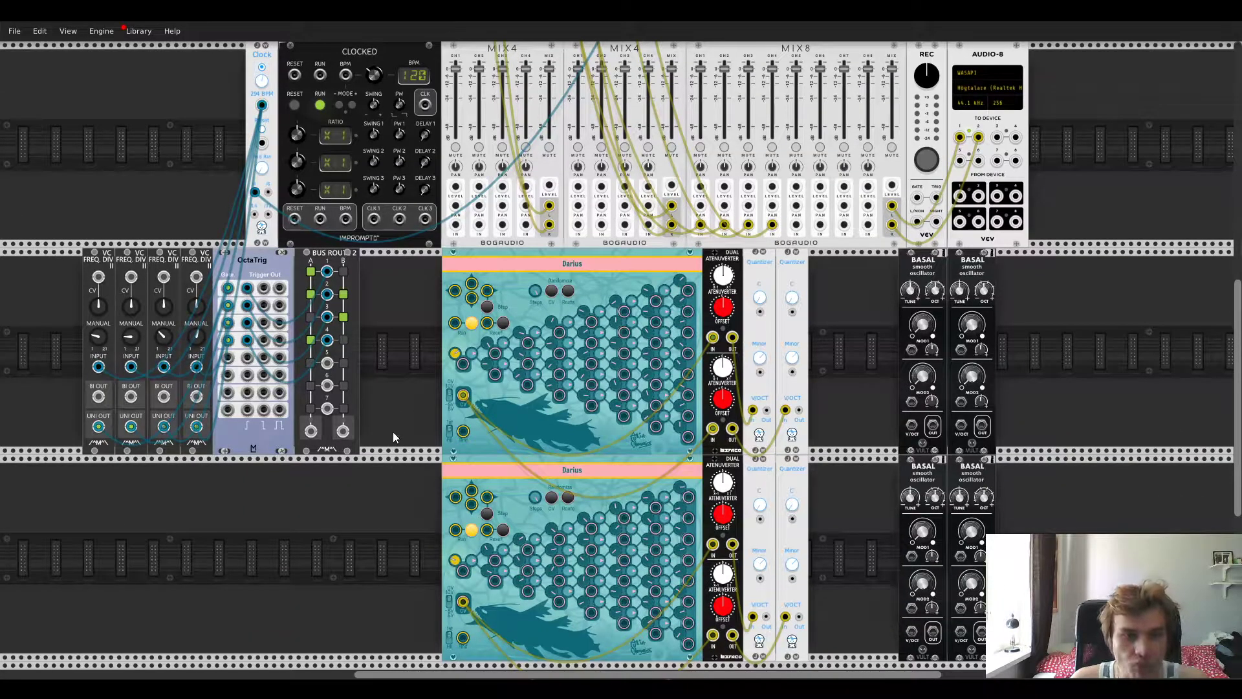
left_click_drag(949, 261, 867, 261)
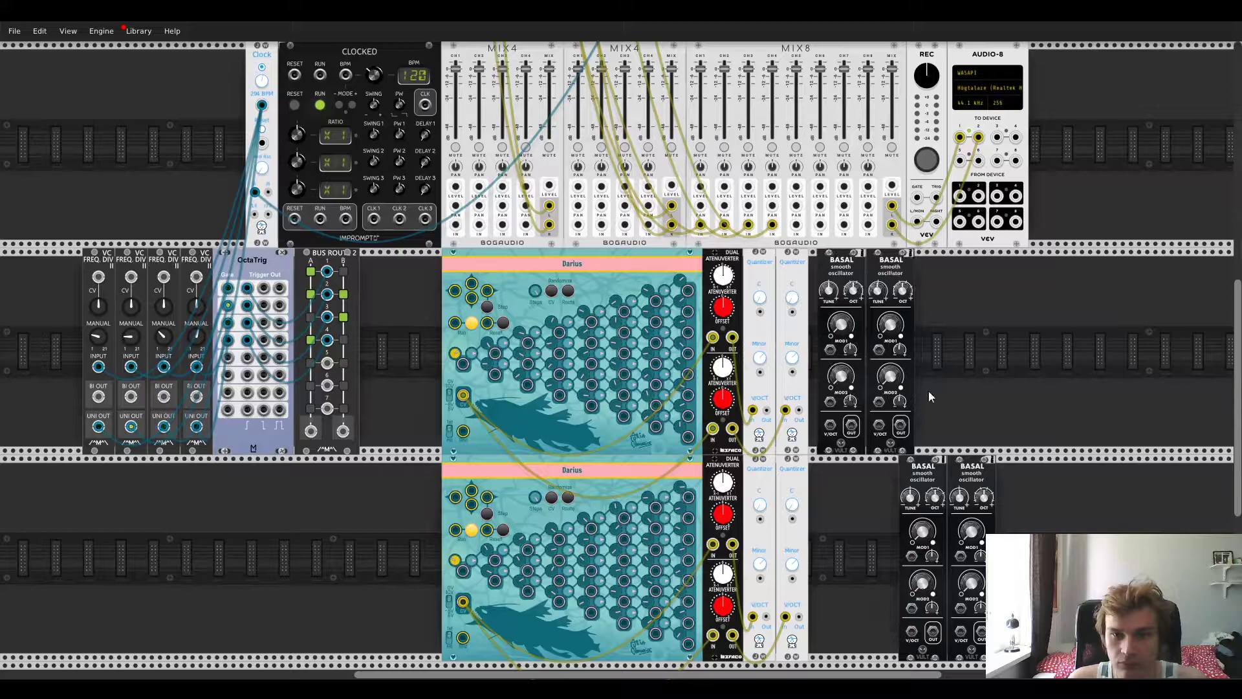
left_click_drag(979, 473, 888, 471)
left_click_drag(891, 261, 883, 261)
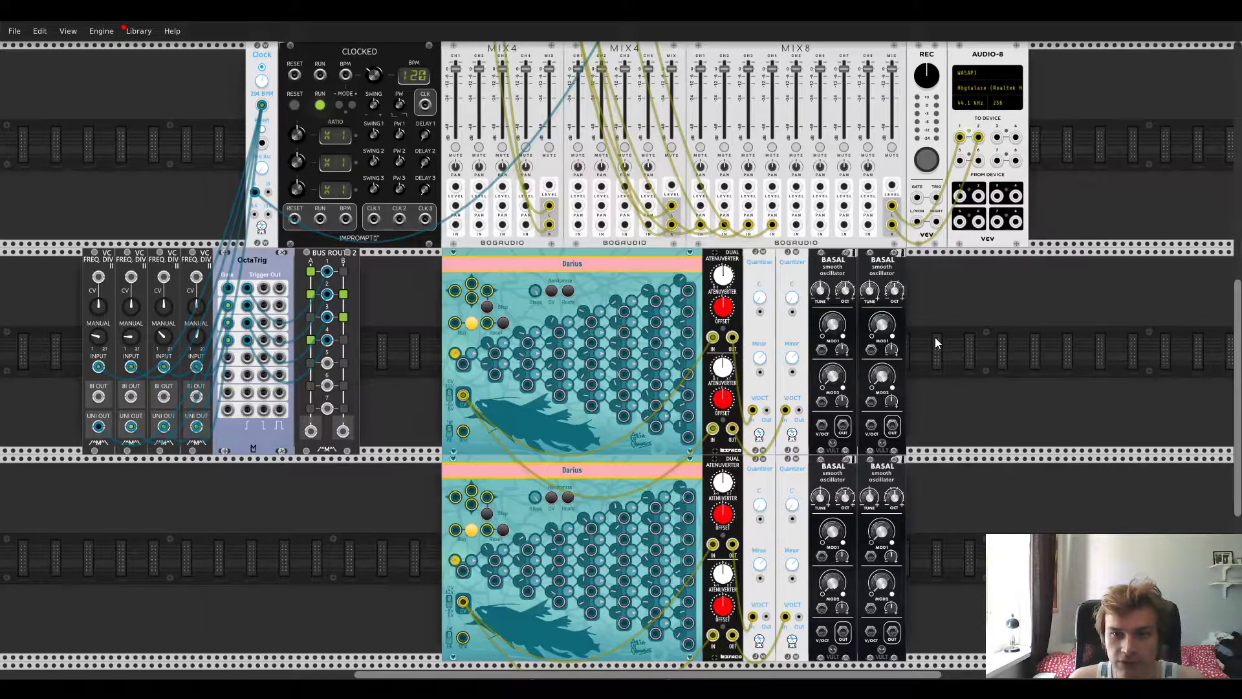
Step: Search the module library for "mix" and "jw", look through the JW-Modules brand, and reset the filters
right_click(935, 339)
type("mix")
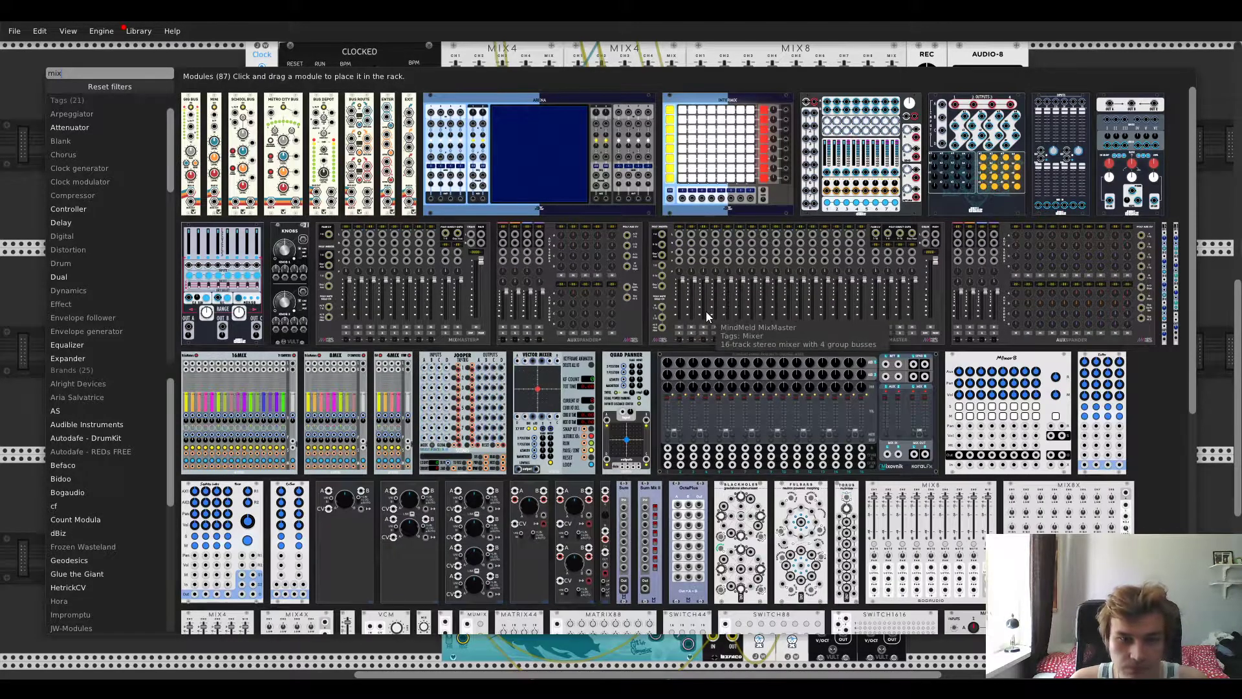
type("jw")
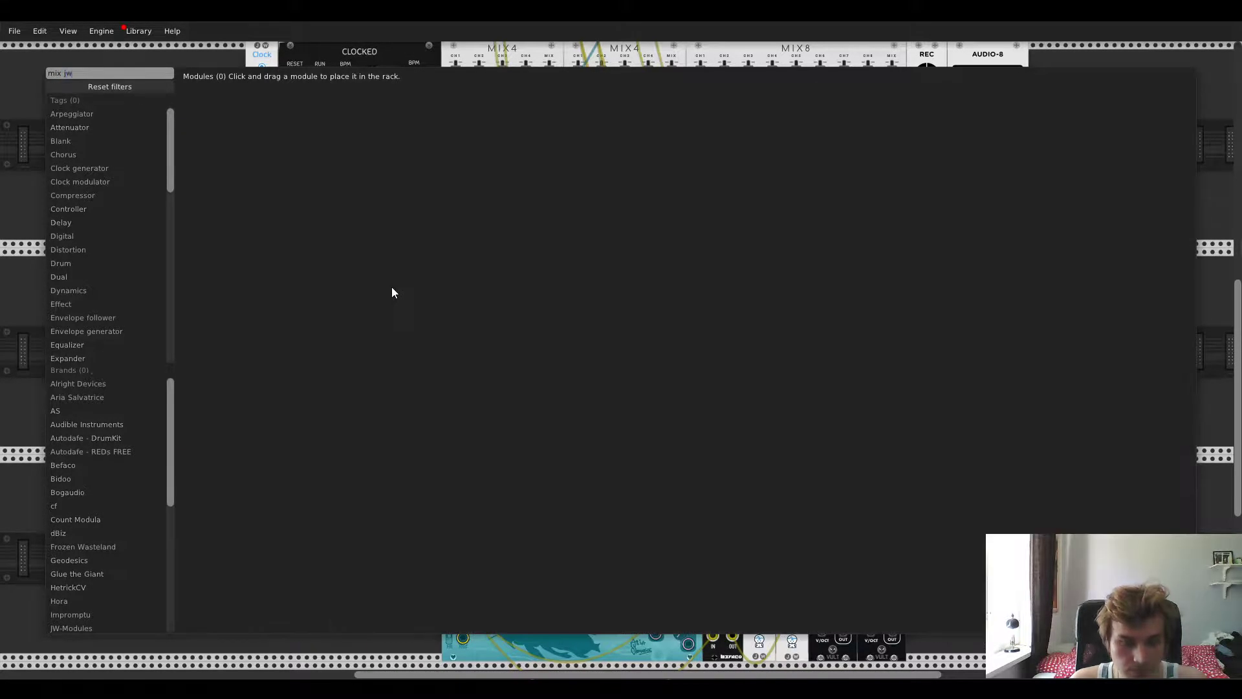
key("ctrl+a")
type("jw")
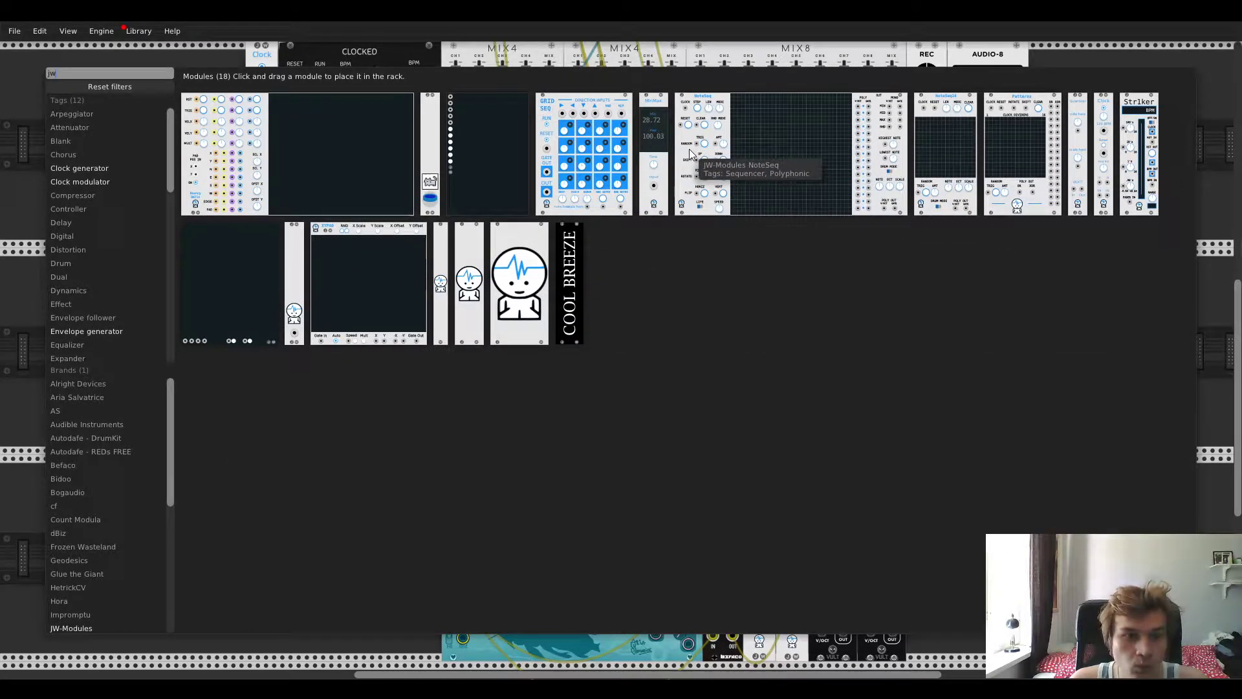
key("BackSpace")
key("BackSpace")
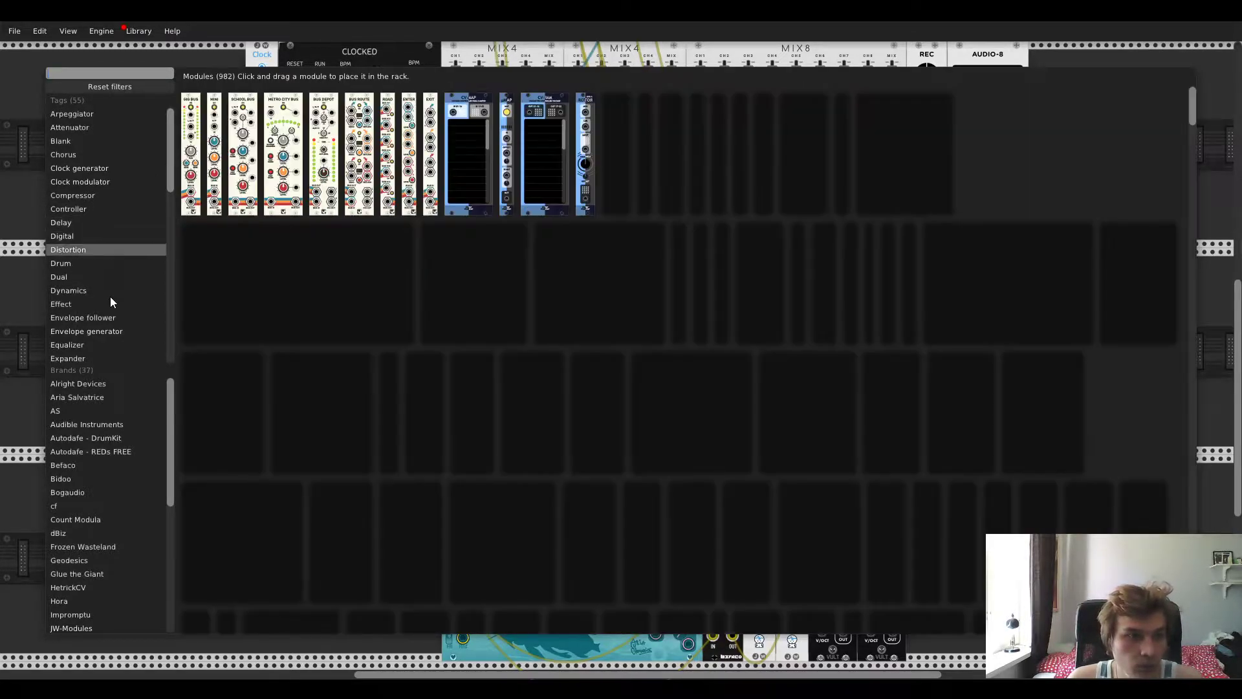
scroll(122, 508, "down", 5)
left_click(103, 499)
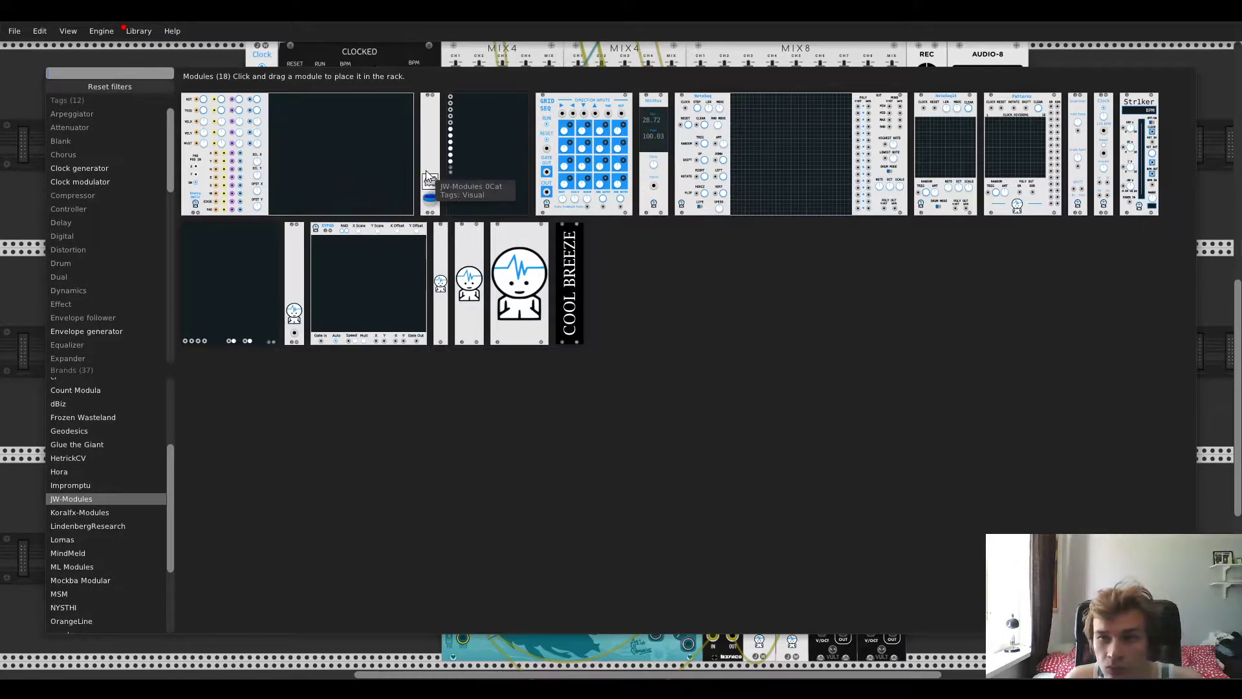
left_click(127, 87)
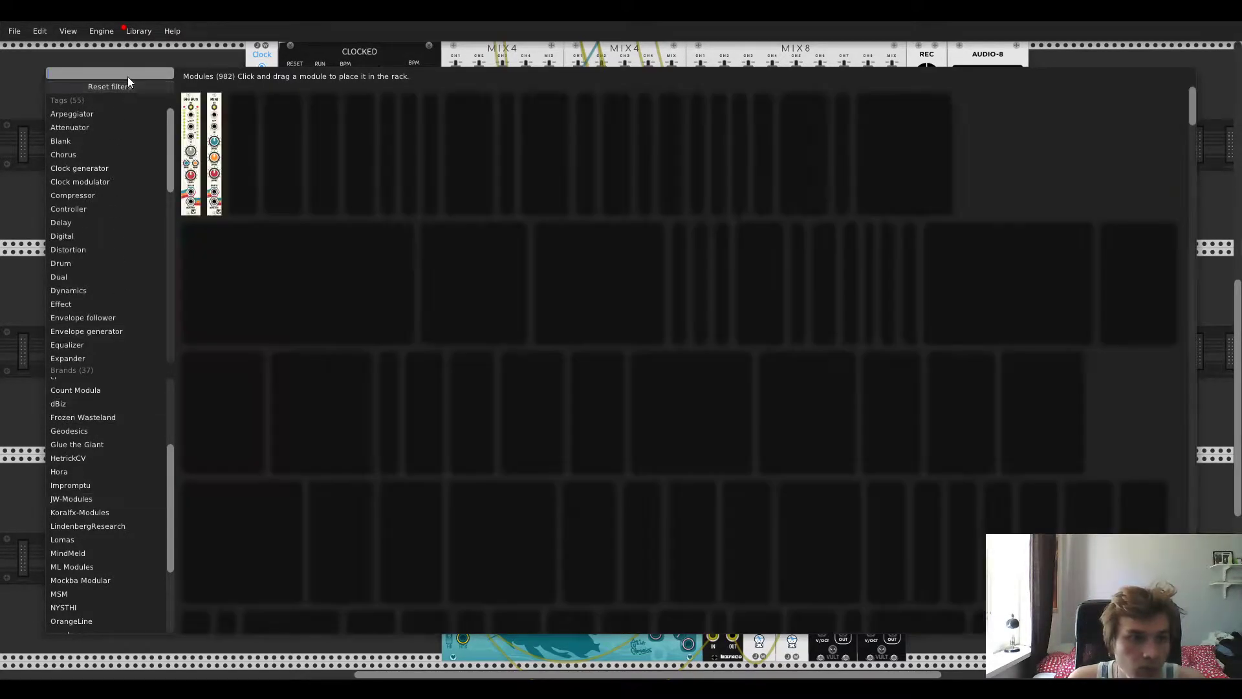
Step: Find the Bogaudio MIX1 among the "mix" modules and place it directly right of the lower BASAL pair
type("mix bog")
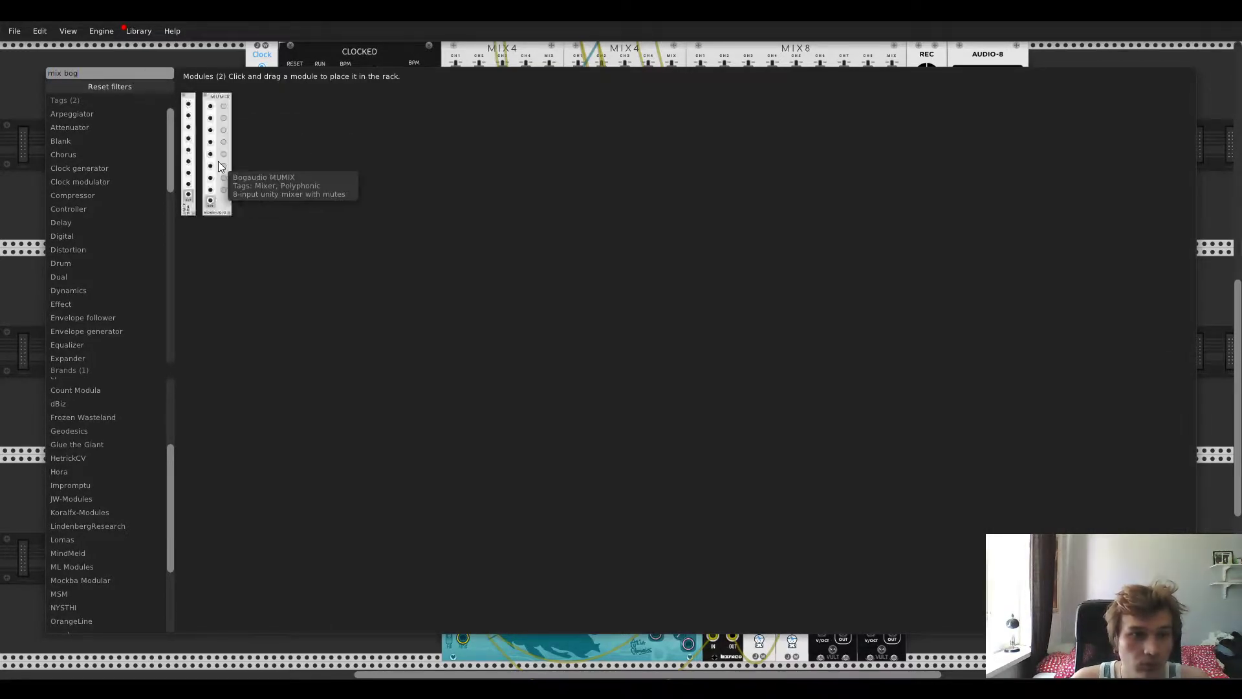
key("ctrl+a")
type("mix")
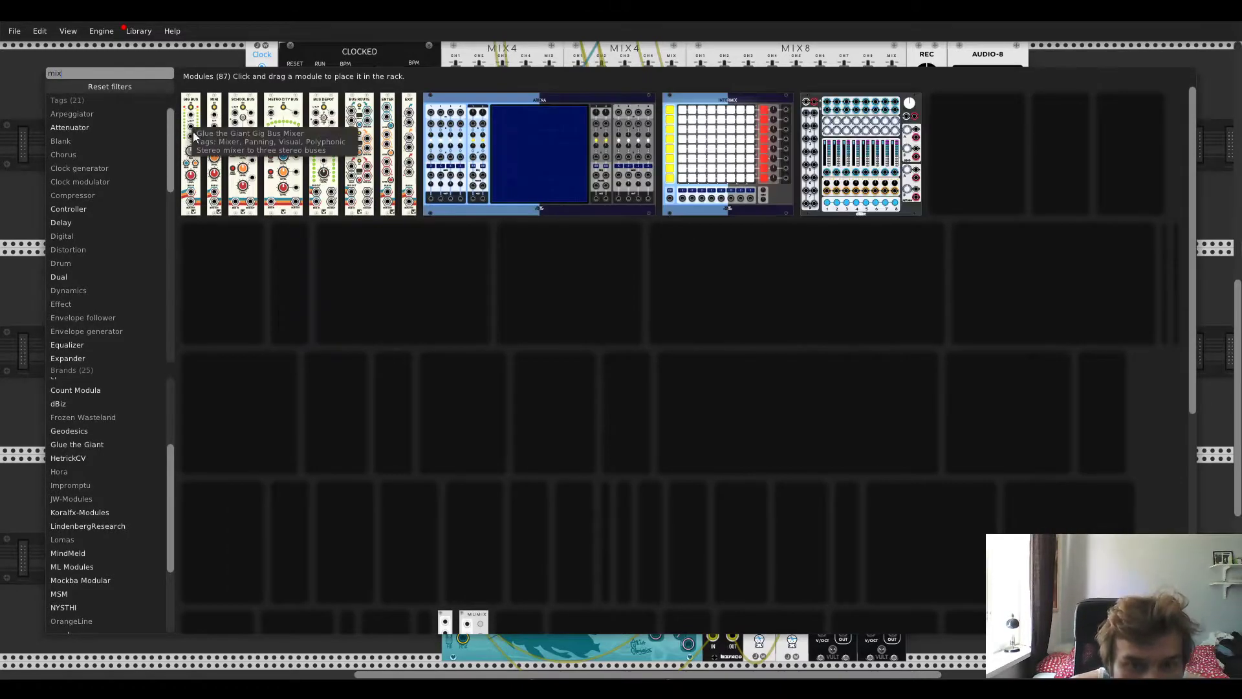
scroll(751, 348, "down", 3)
scroll(770, 353, "down", 1)
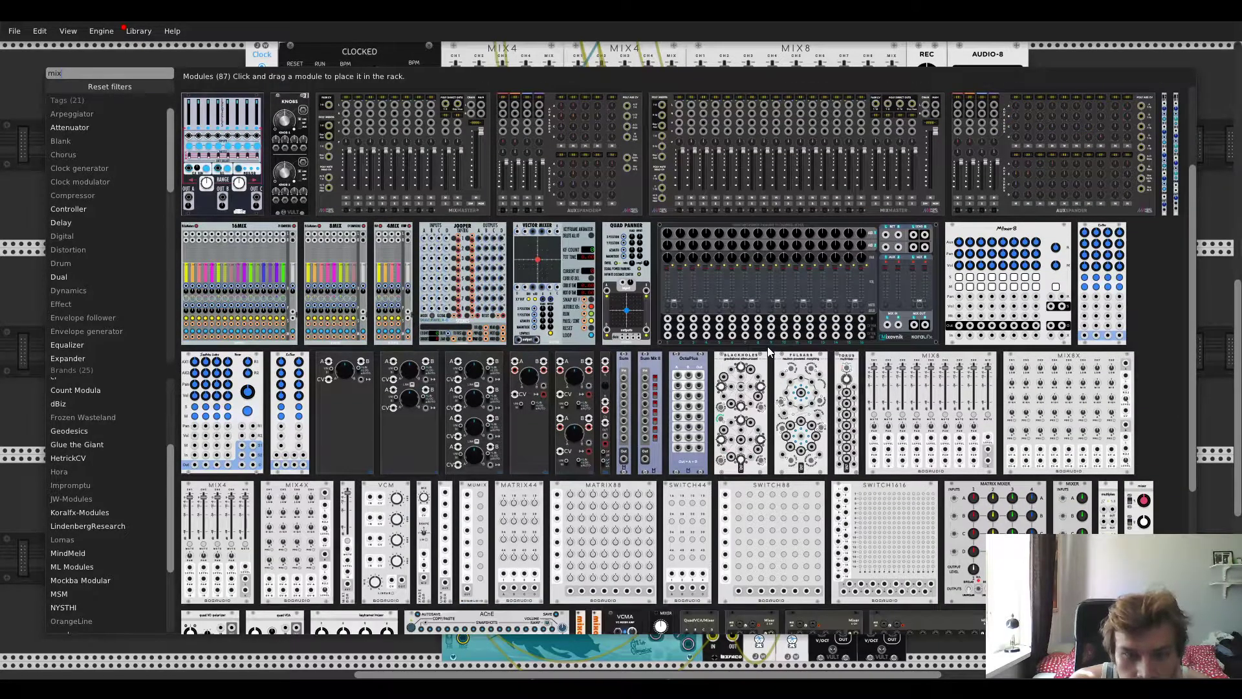
scroll(690, 351, "down", 3)
scroll(689, 351, "down", 4)
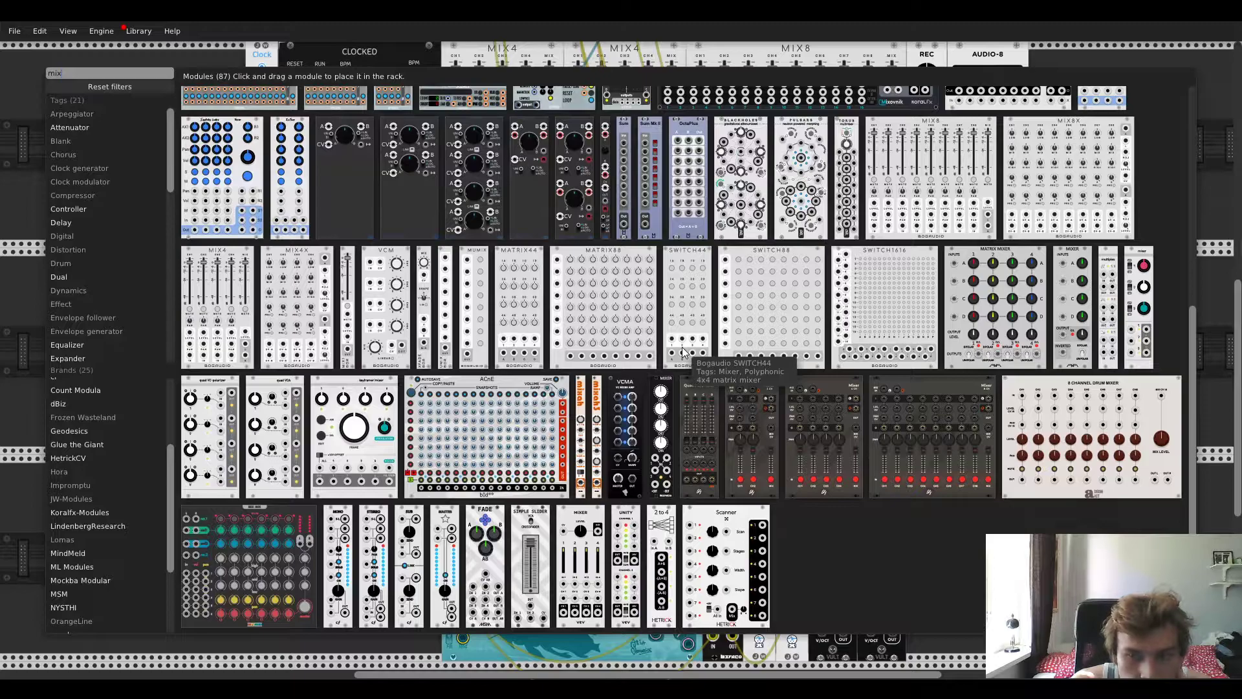
scroll(682, 351, "up", 9)
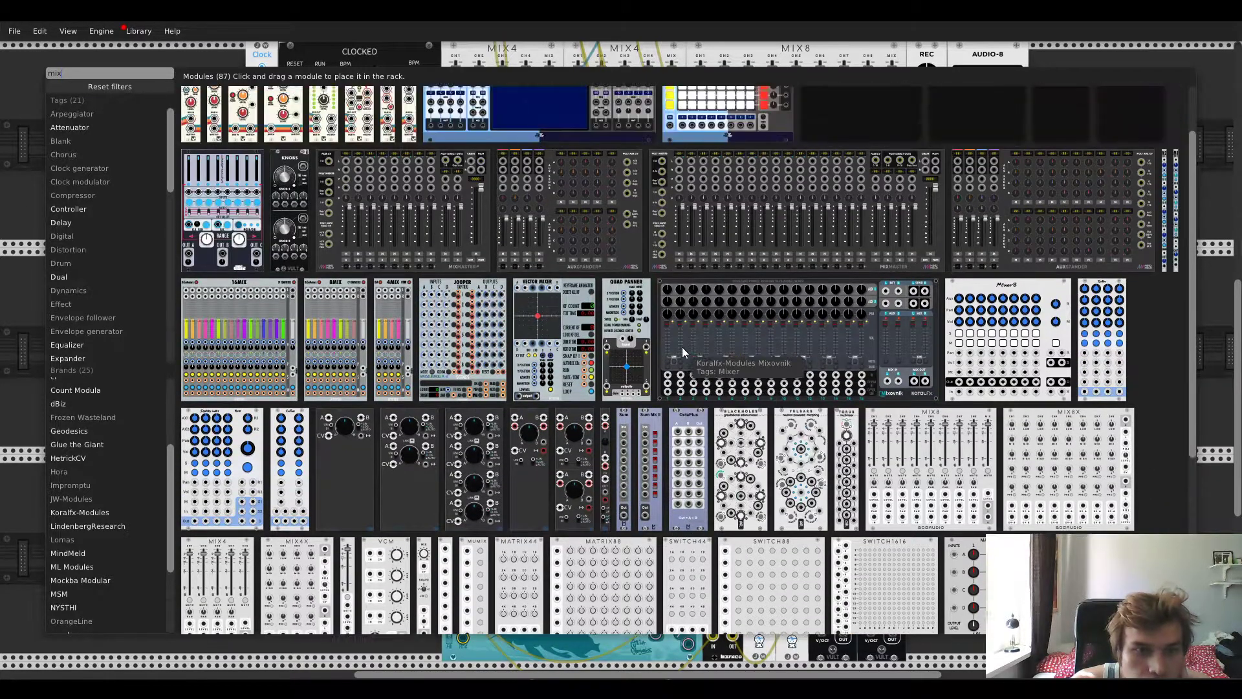
scroll(682, 351, "up", 2)
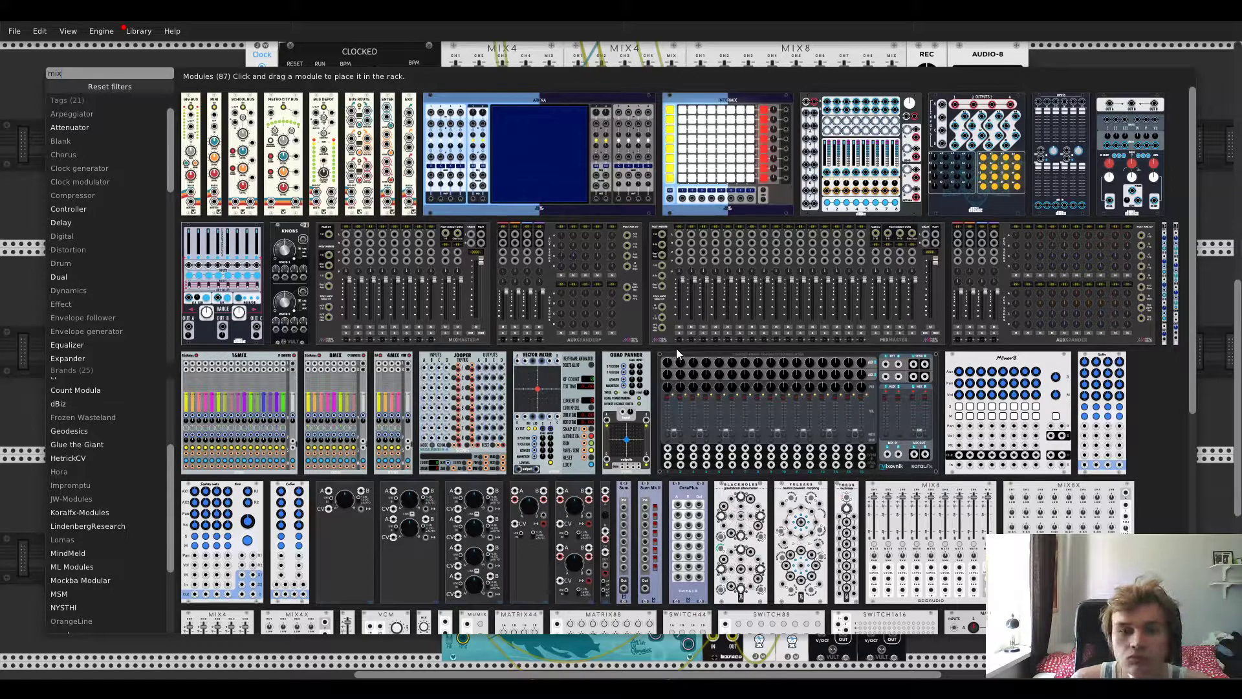
scroll(677, 348, "down", 5)
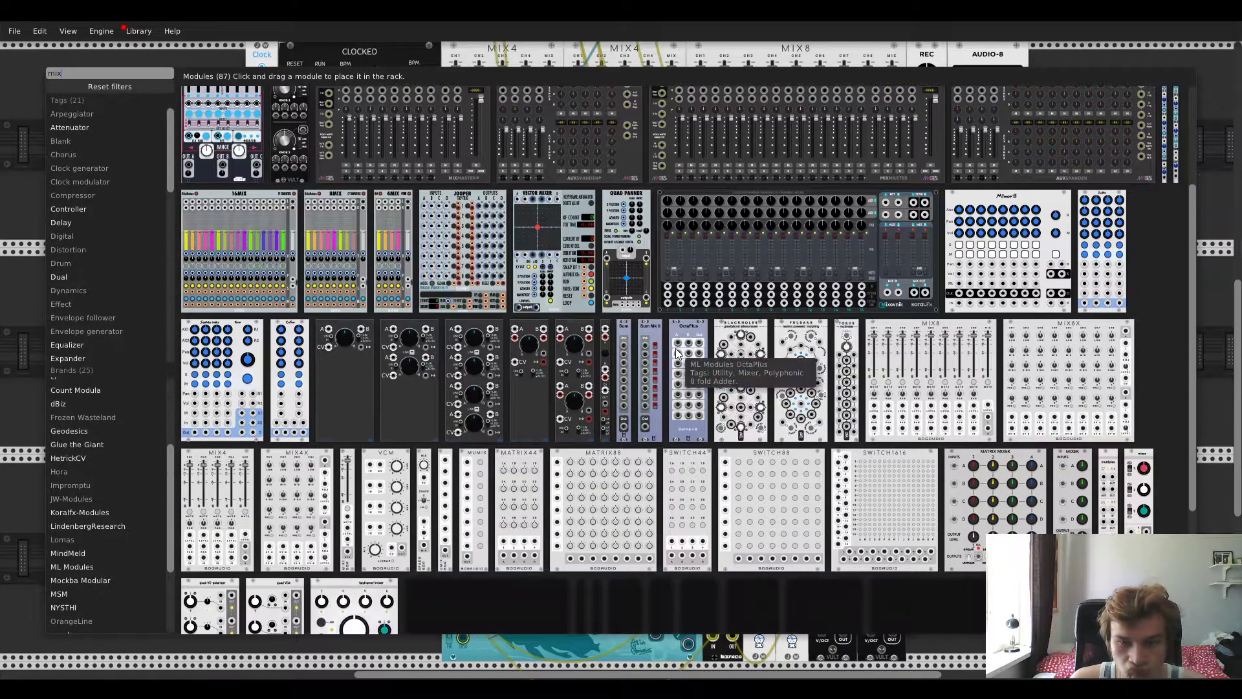
scroll(676, 350, "down", 3)
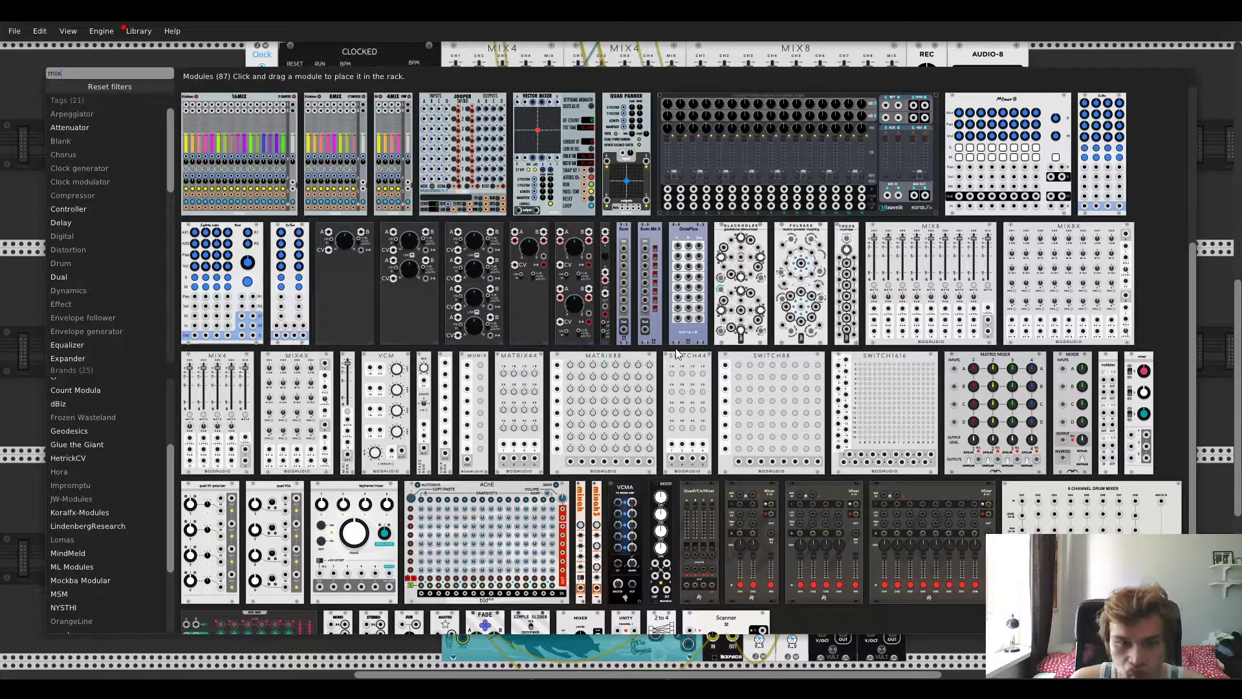
scroll(675, 352, "down", 2)
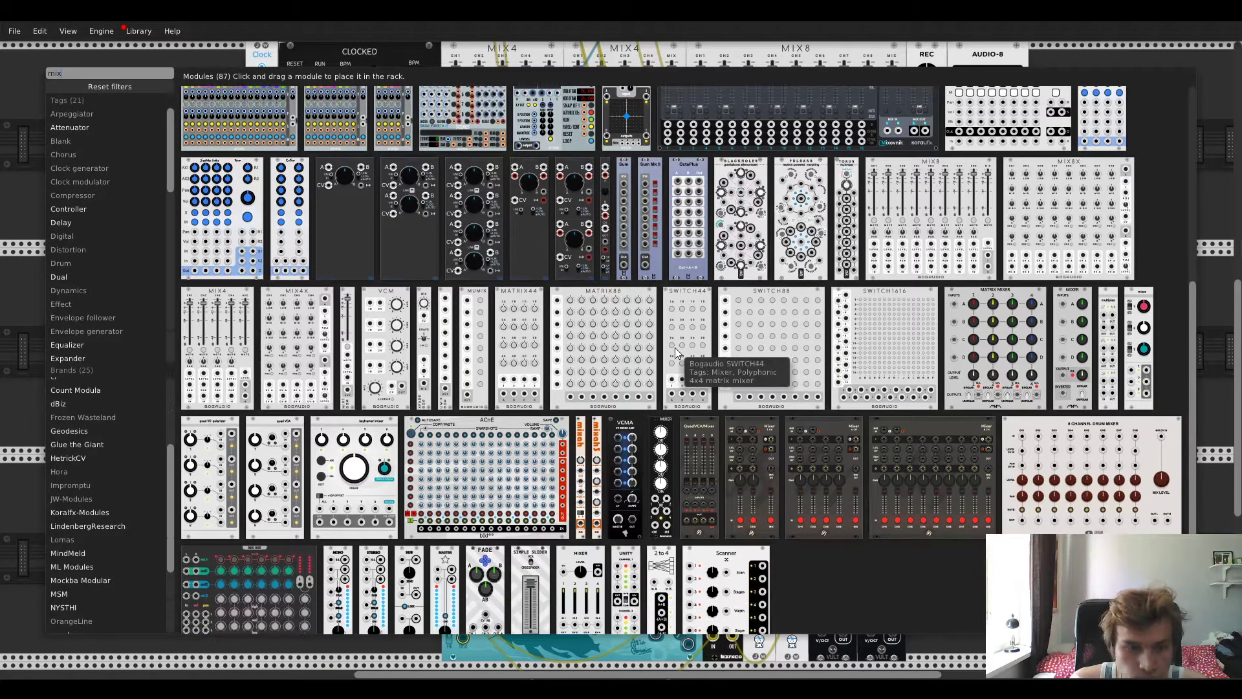
scroll(674, 348, "down", 1)
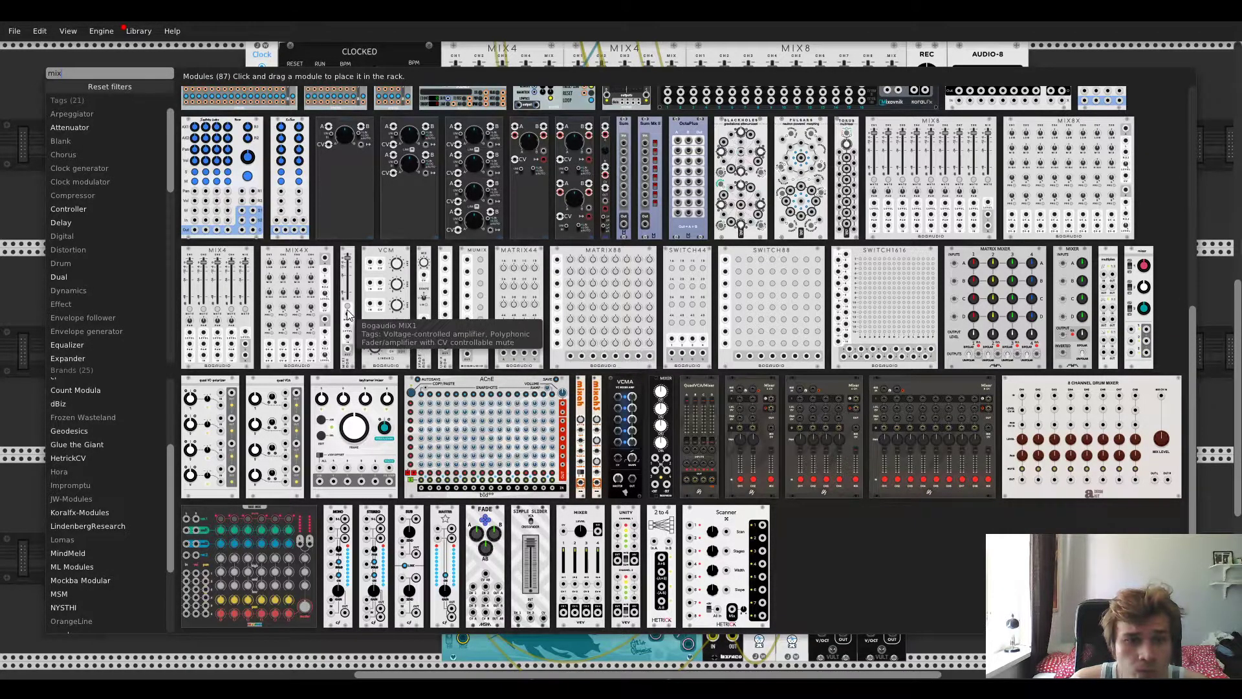
left_click_drag(347, 315, 708, 466)
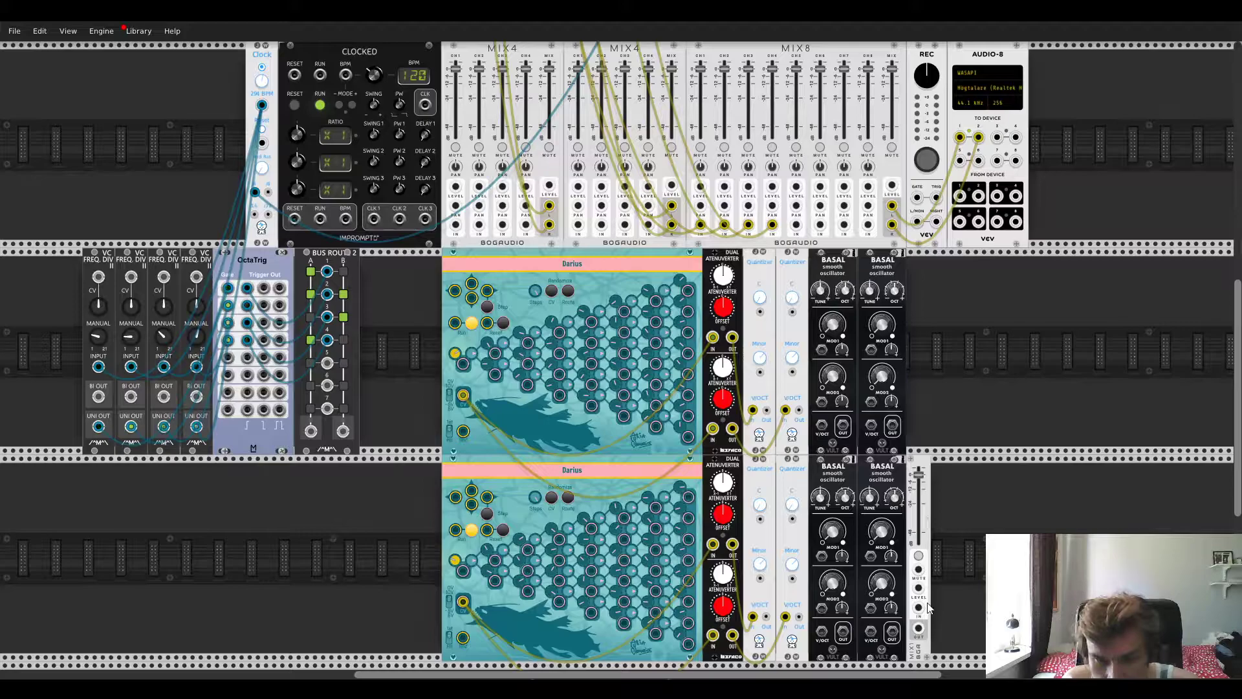
Step: Limit the "mix" module search to Bogaudio and add its XFADE crossfader directly right of the upper BASAL pair
key("Return")
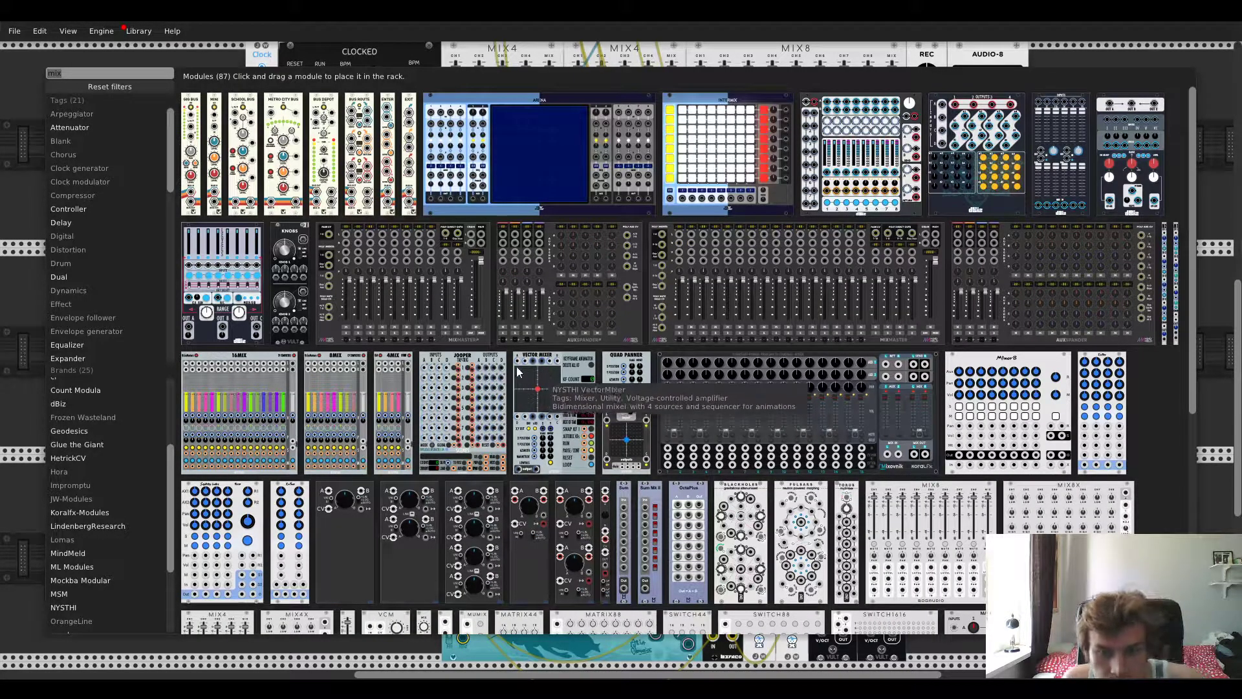
scroll(108, 537, "up", 2)
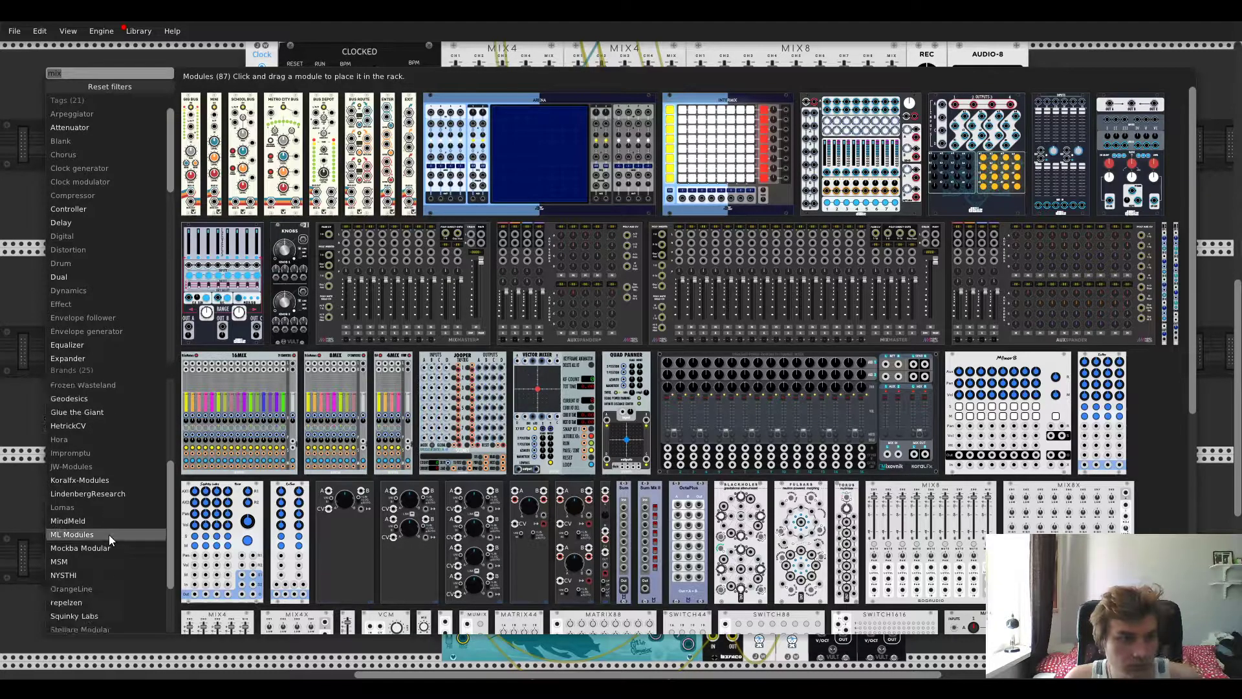
left_click(86, 428)
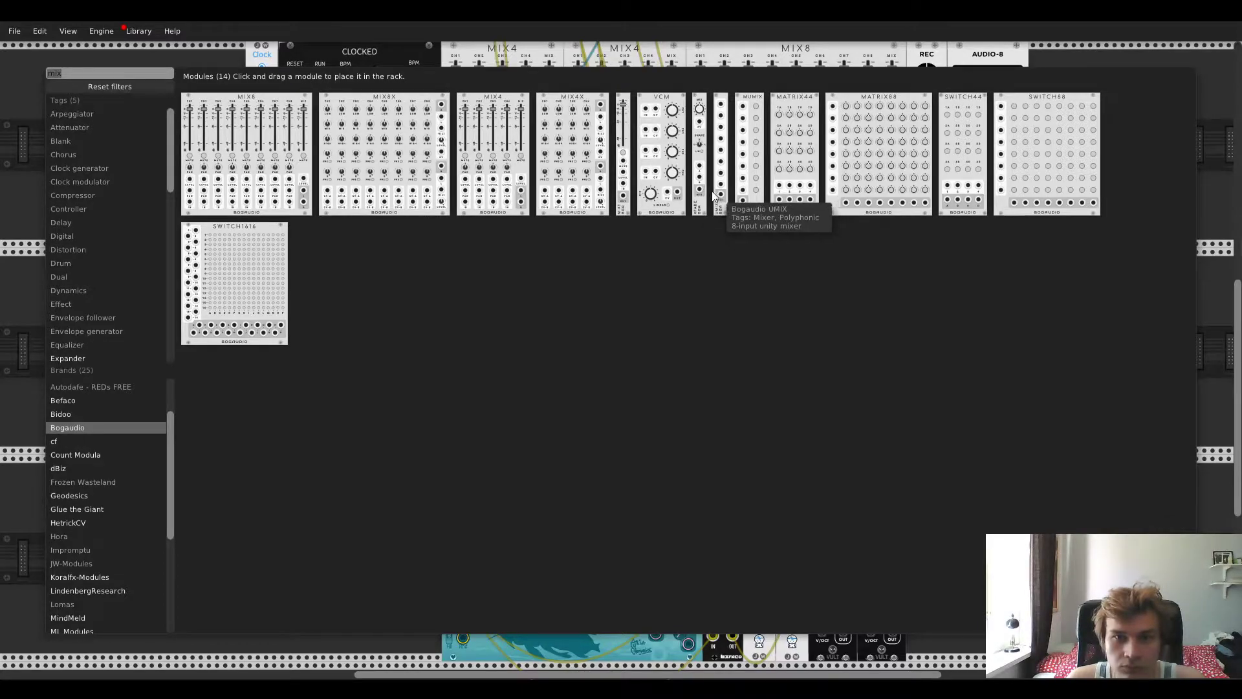
left_click_drag(702, 184, 801, 343)
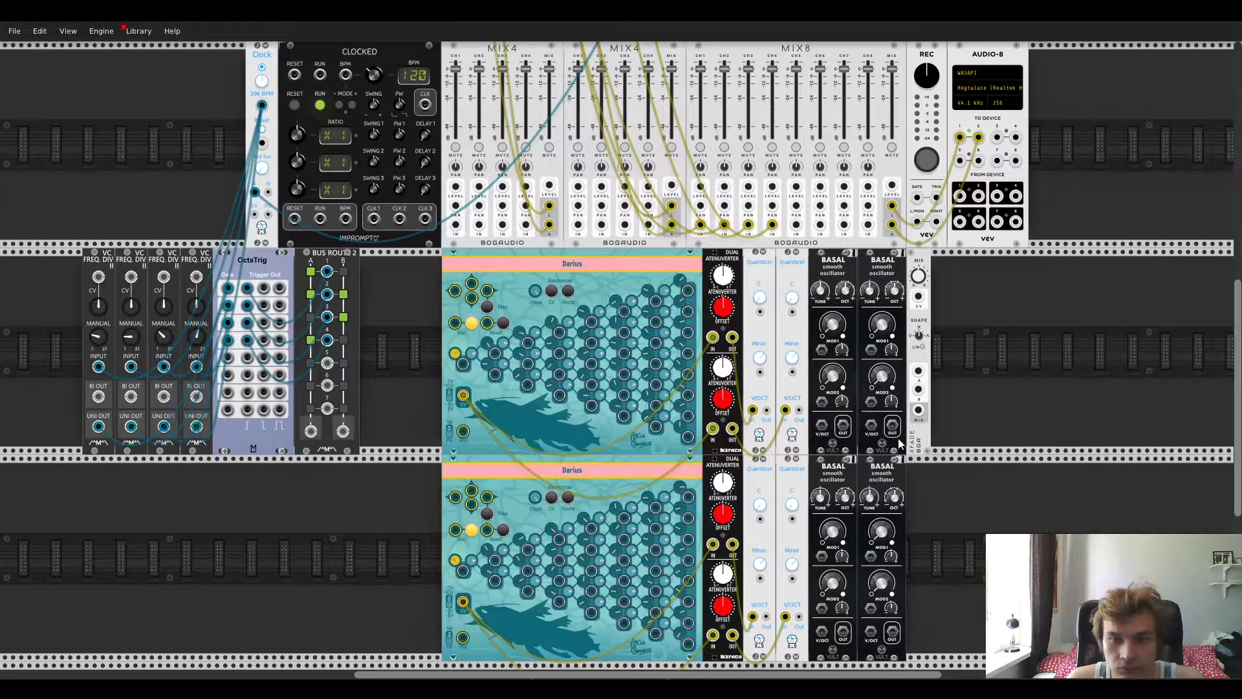
Step: Move the XFADE beside the lower BASAL pair and place a duplicate of it beside the upper pair
left_click_drag(912, 294, 912, 502)
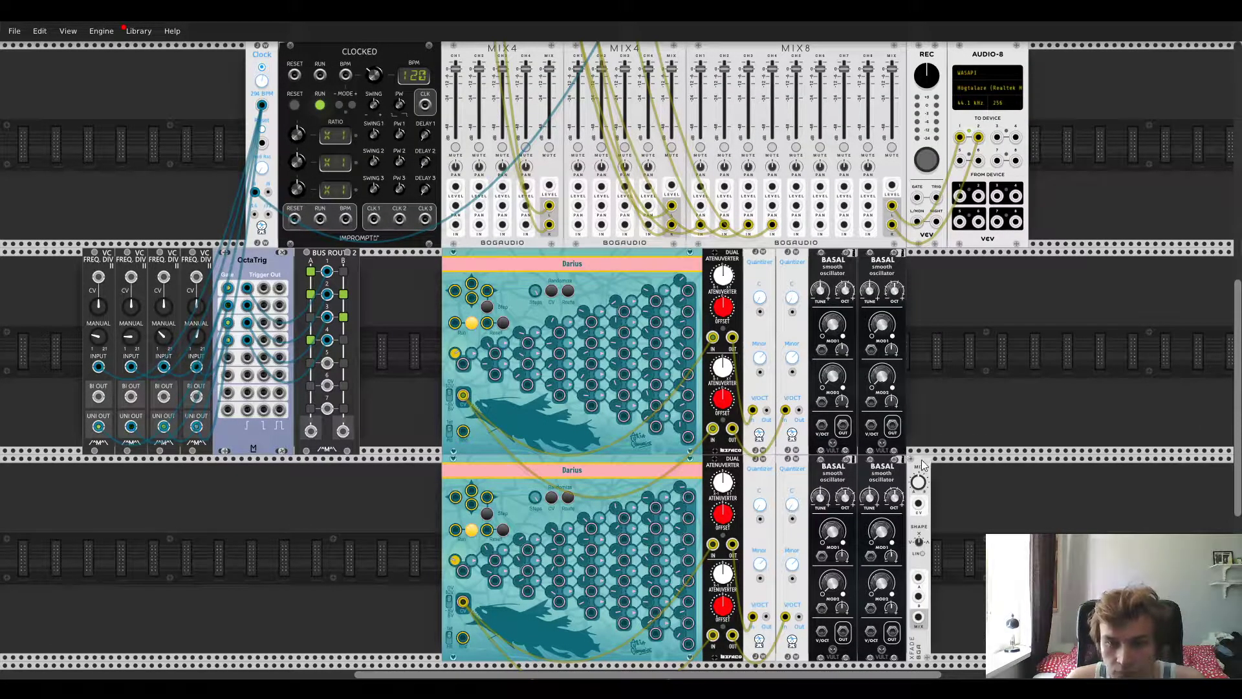
key("ctrl+d")
left_click_drag(940, 529, 915, 321)
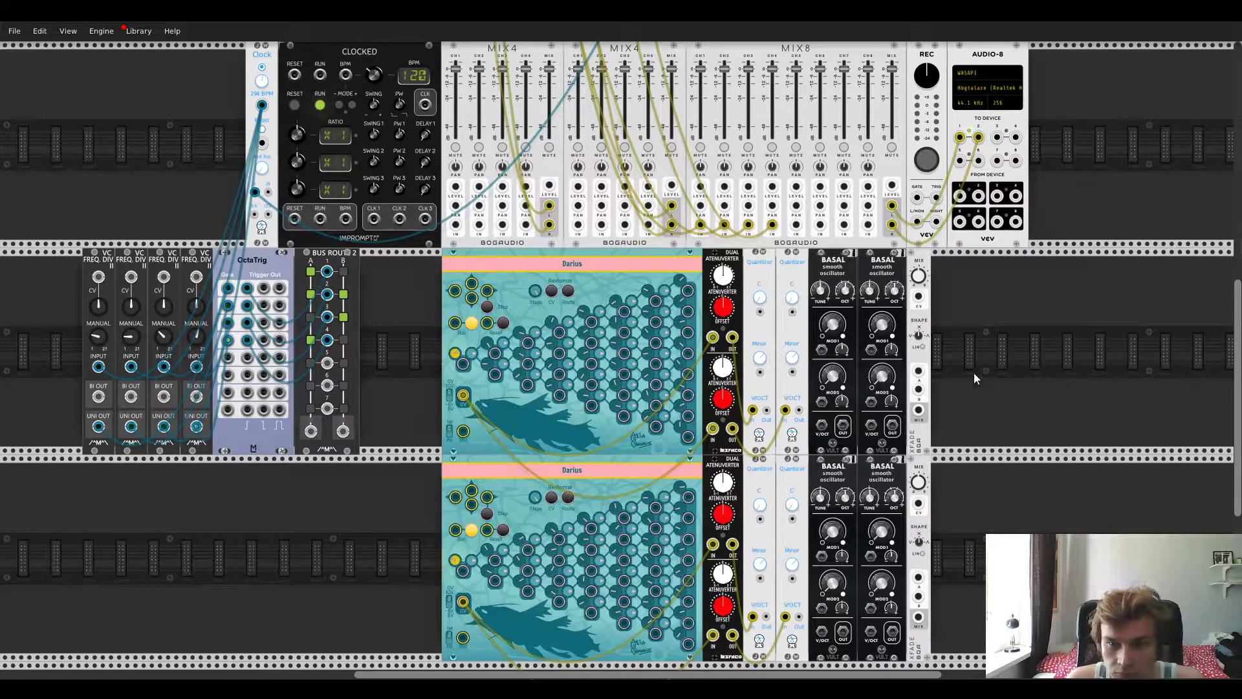
Step: Patch the upper XFADE's mix output to channel 1 of the second MIX4 and the lower XFADE's to channel 1 of the first MIX4
left_click_drag(919, 409, 578, 224)
left_click(923, 408)
left_click(923, 409)
left_click(923, 408)
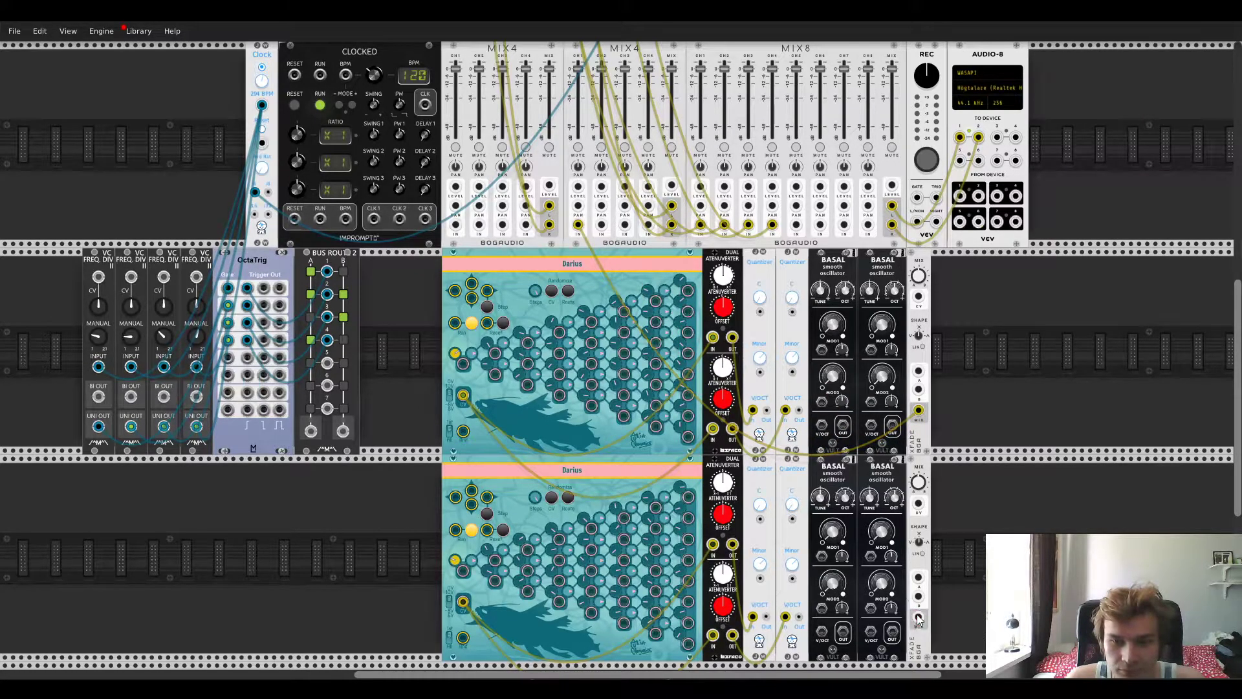
left_click_drag(918, 616, 455, 225)
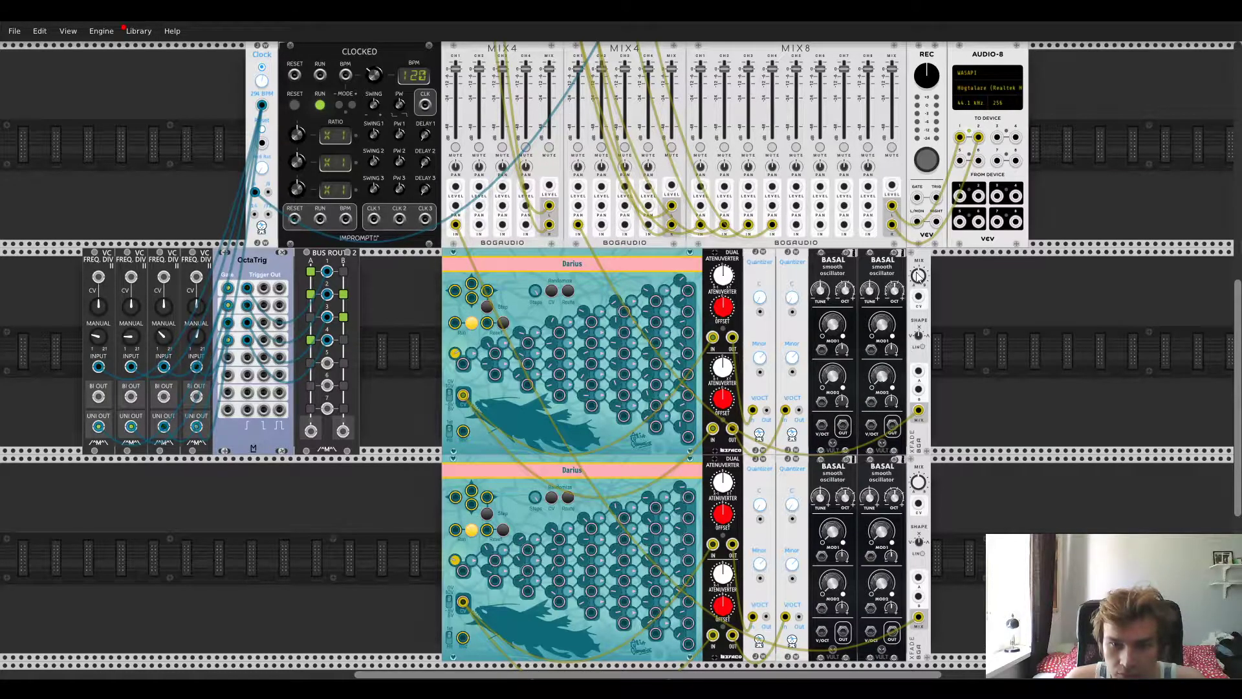
left_click_drag(923, 265, 1052, 266)
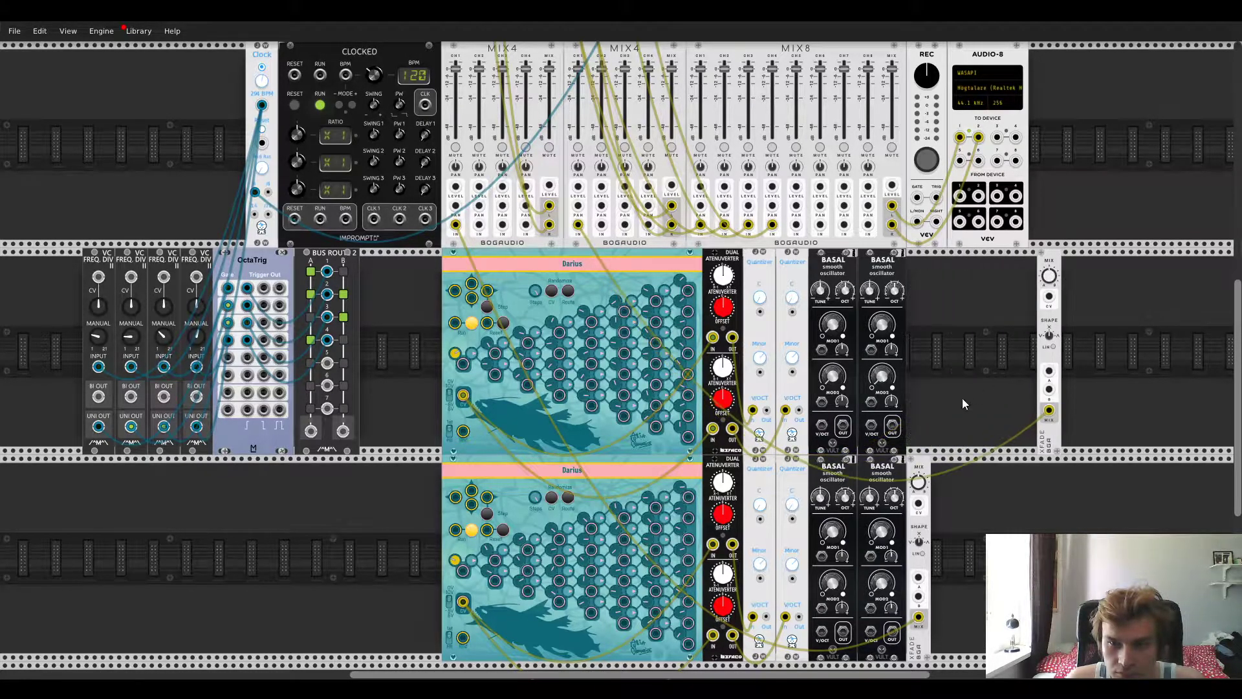
mouse_move(928, 466)
left_mouse_down()
mouse_move(1074, 463)
mouse_move(927, 463)
left_mouse_up()
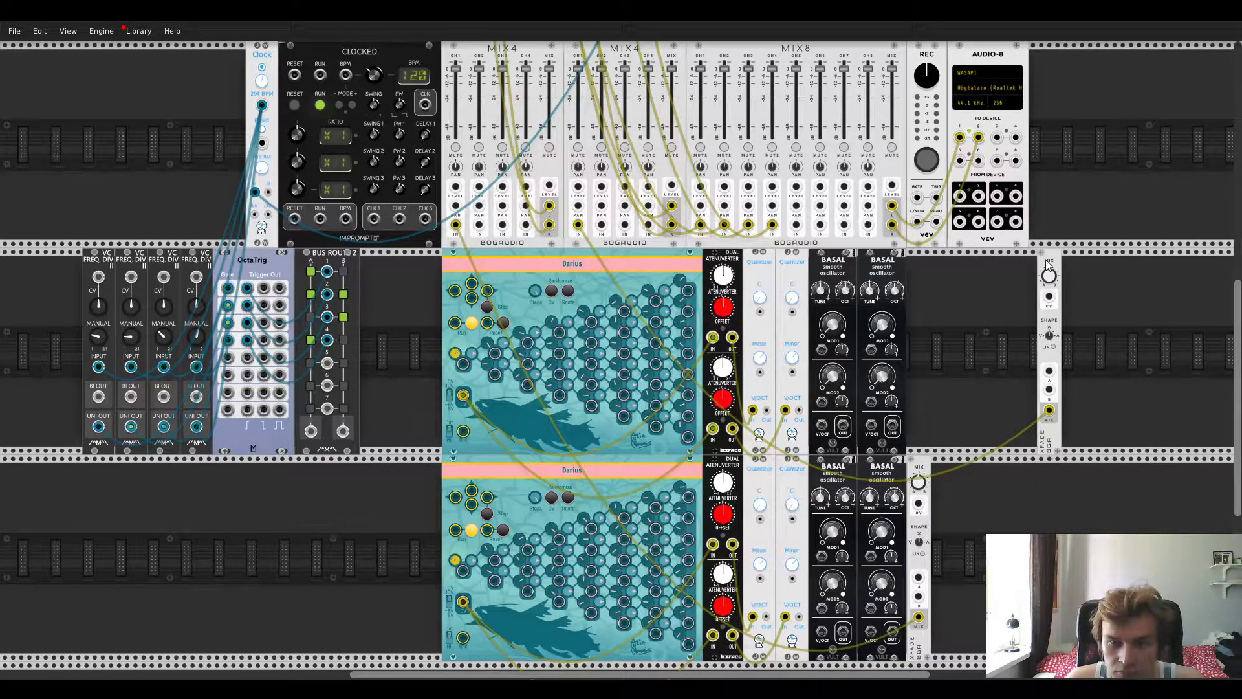
left_click_drag(1047, 284, 911, 285)
Step: Reset the module filters, search for "later", and place a LATERALUS filter directly right of the XFADE in both rows
right_click(980, 310)
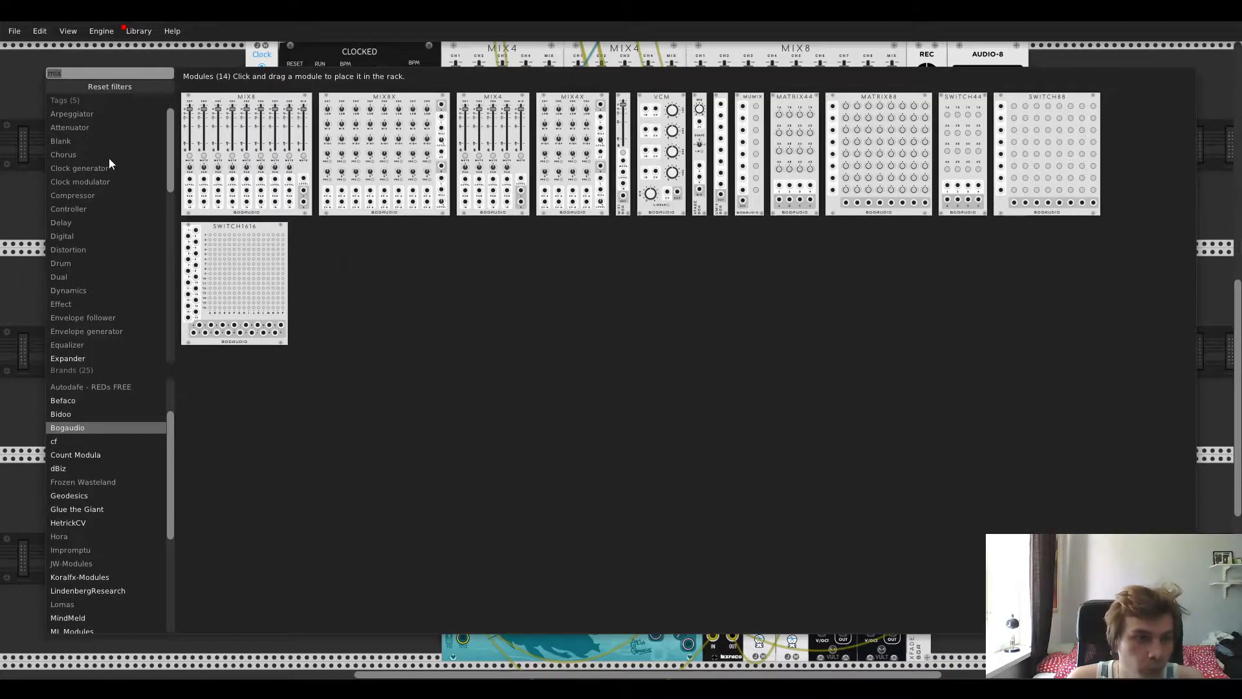
type("lateral")
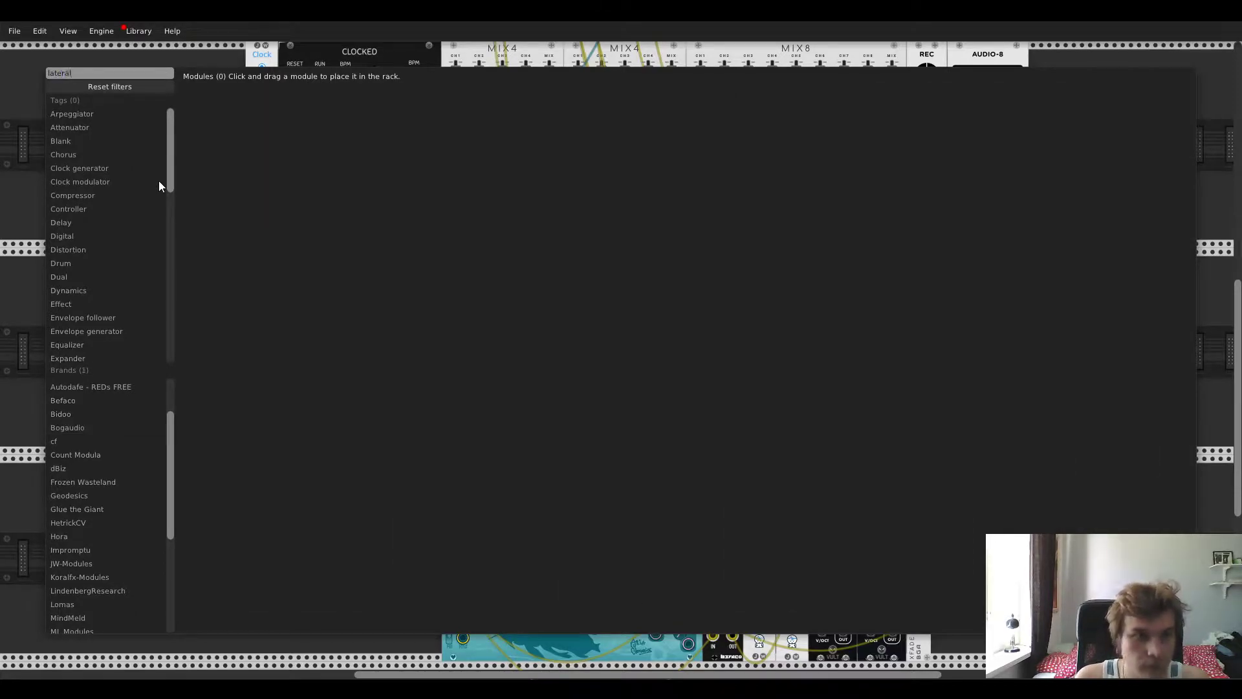
left_click(114, 88)
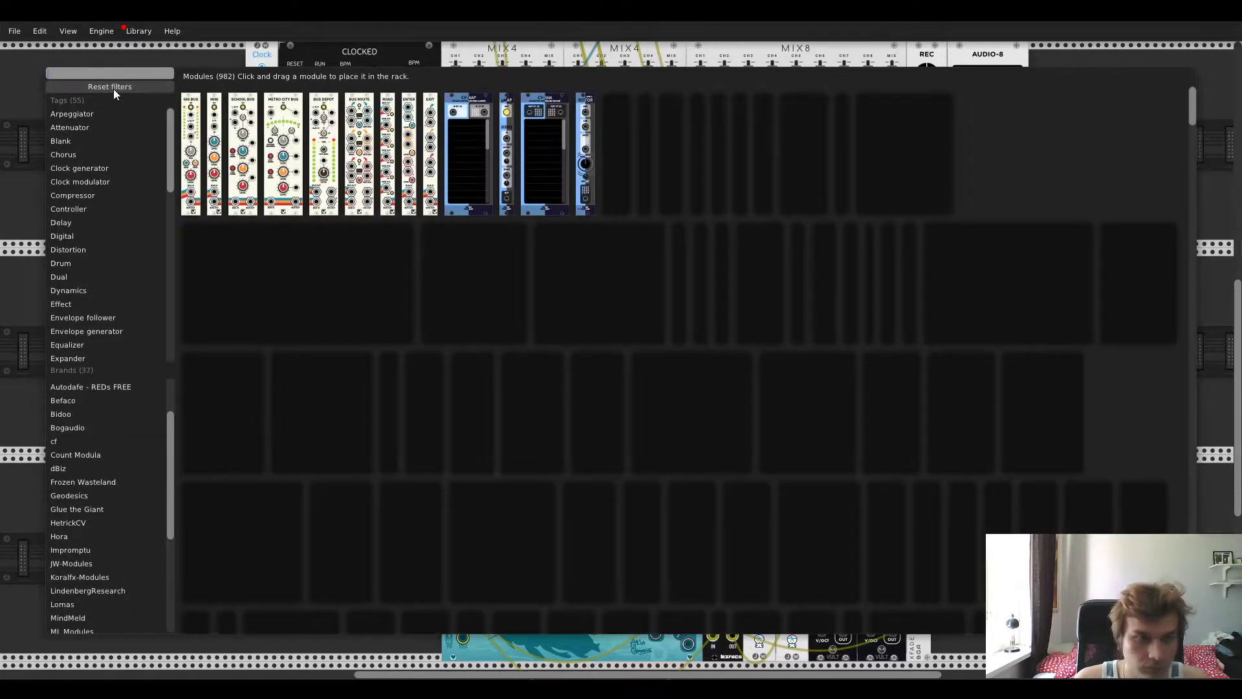
type("latera")
left_click_drag(226, 130, 971, 350)
key("ctrl+d")
left_click_drag(1045, 256, 963, 462)
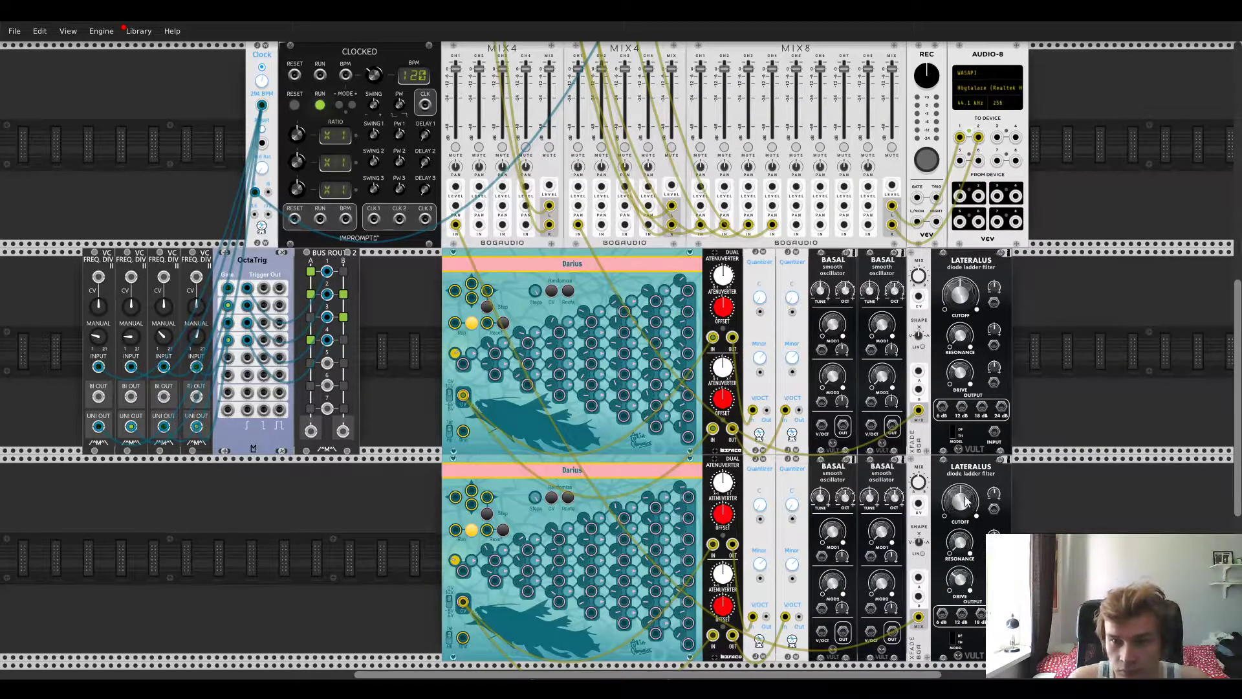
Step: Search the module library for "ad" and place two AD envelopes directly right of the LATERALUS in each row
right_click(1079, 358)
type("ad")
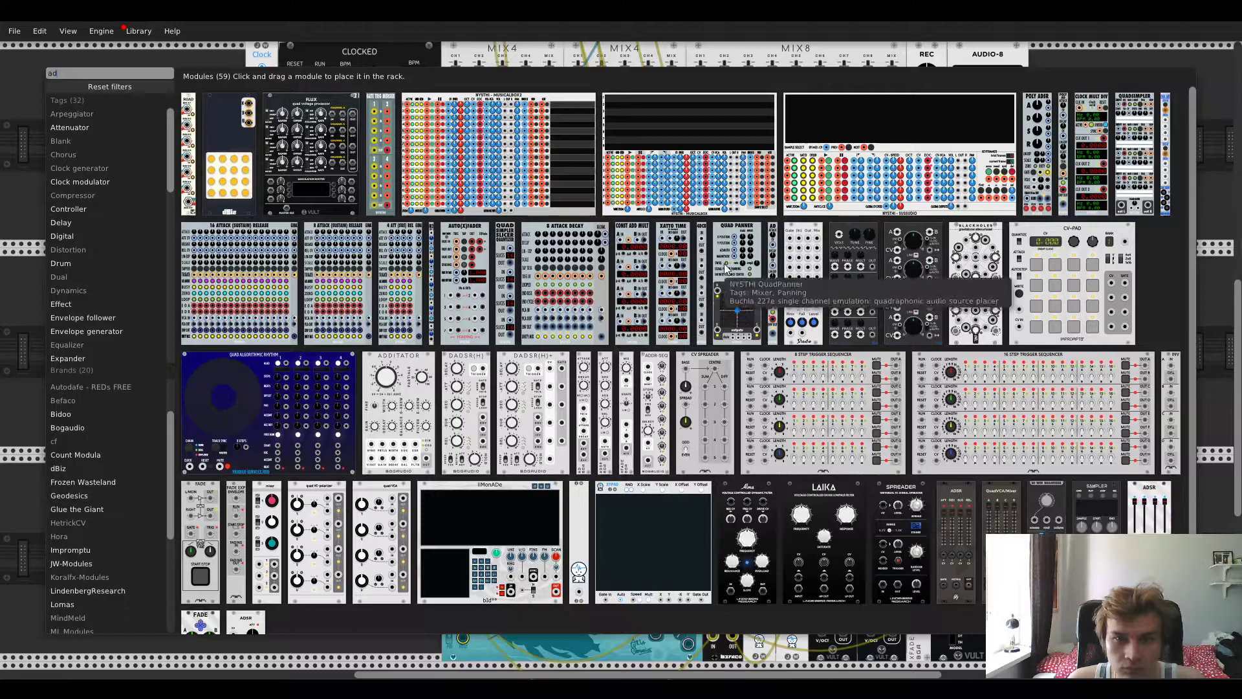
left_click_drag(770, 247, 954, 316)
key("ctrl+d")
left_click_drag(1028, 260, 1027, 484)
key("ctrl+d")
key("ctrl+d")
left_click_drag(1054, 261, 1039, 263)
Step: Search the module library for "vca" and insert a VCA between the lower row's XFADE and LATERALUS
scroll(1048, 336, "down", 1)
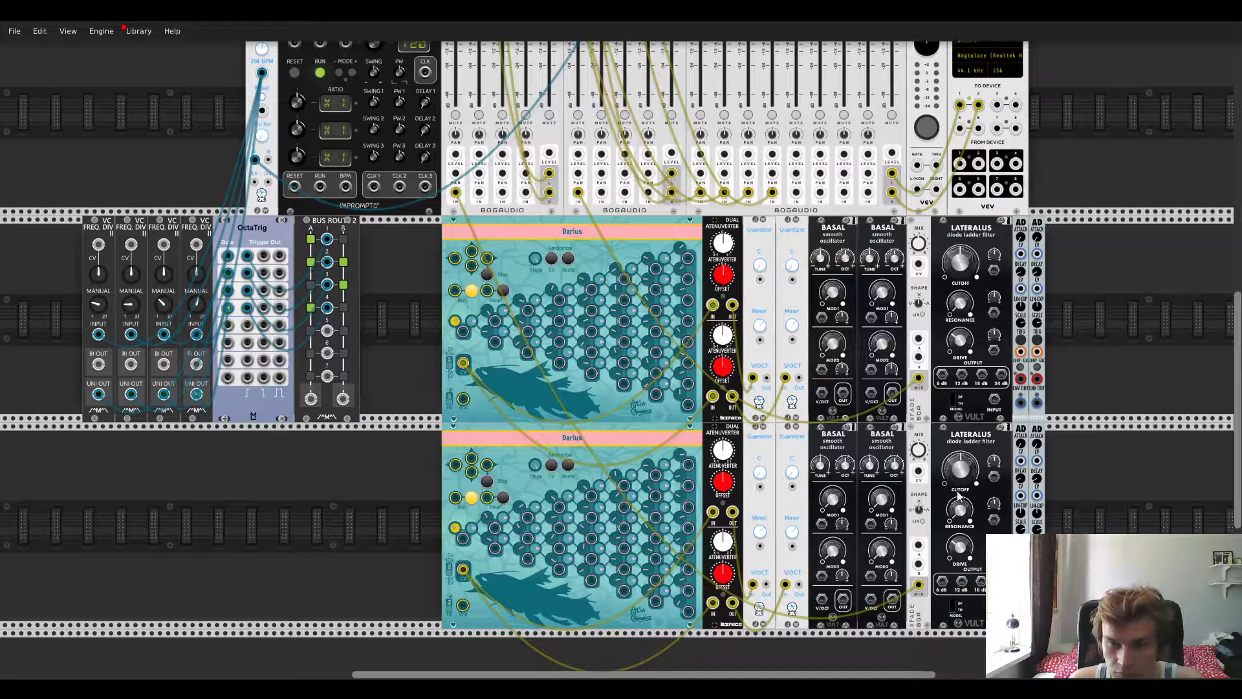
key("Return")
type("v")
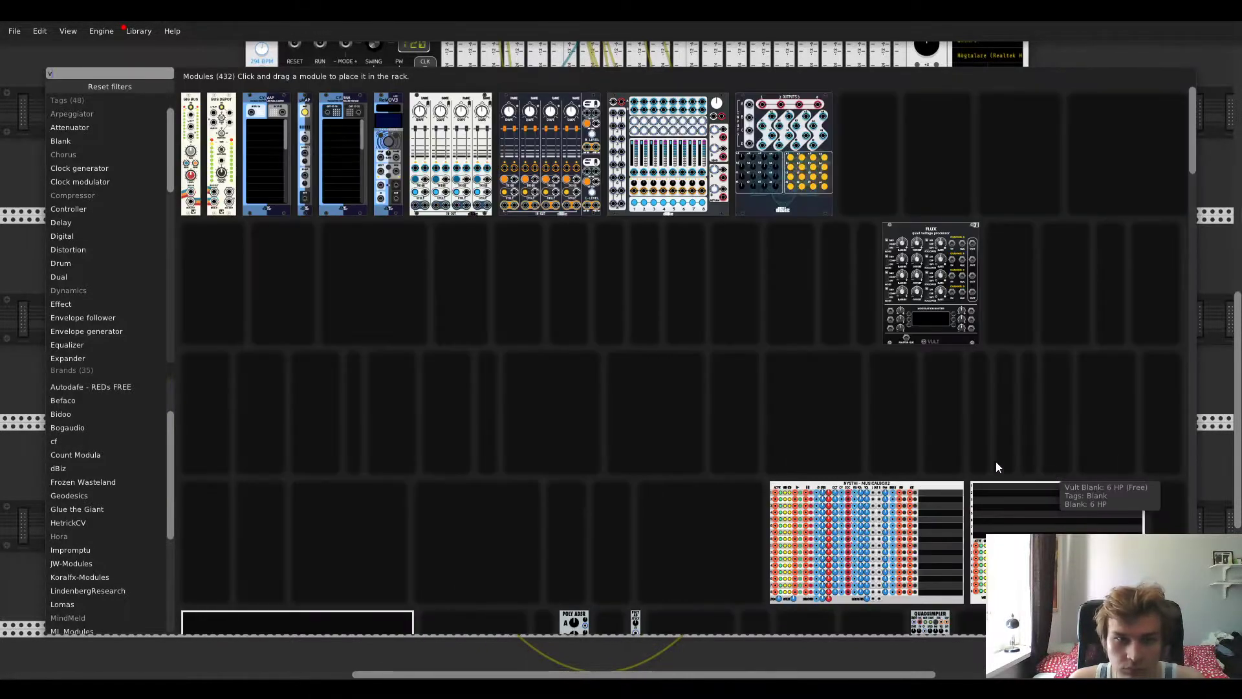
type("ca")
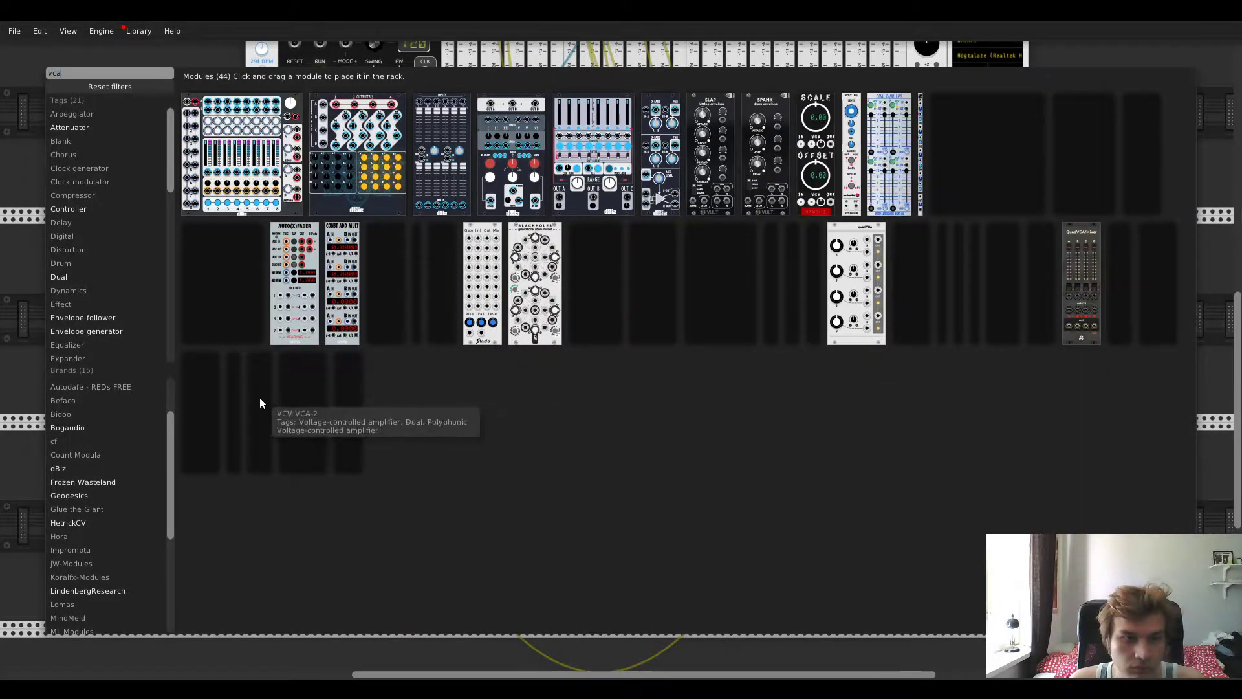
left_click(258, 397)
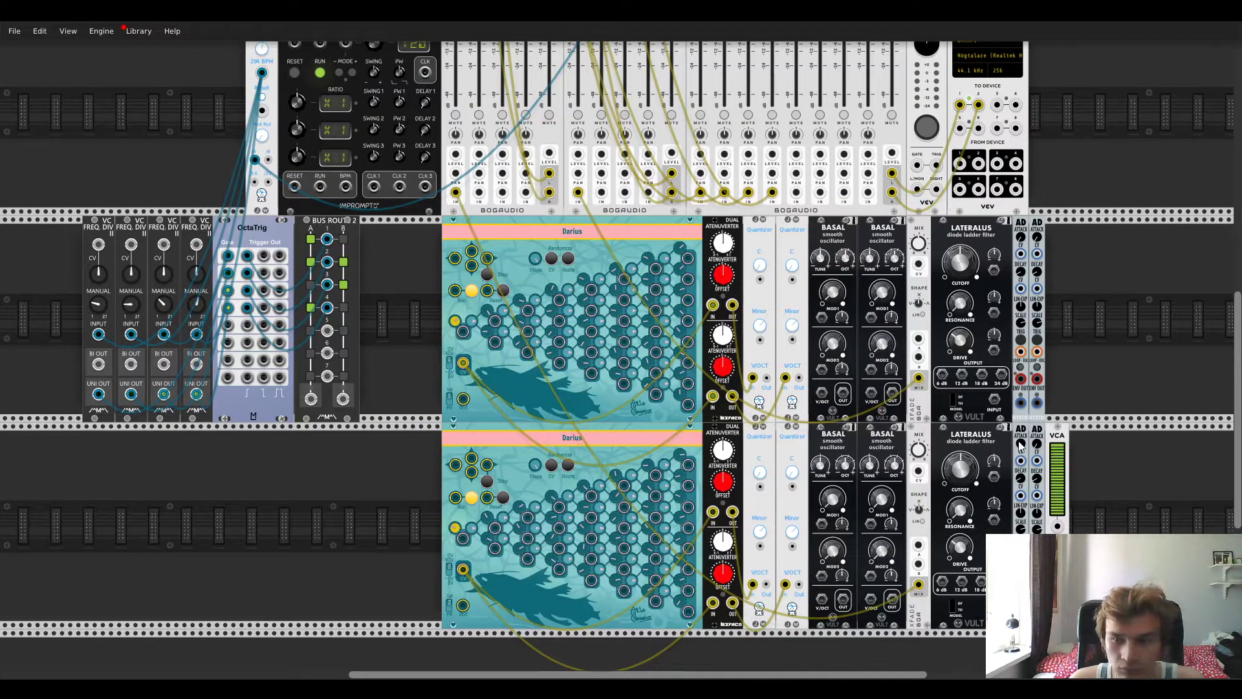
left_click_drag(980, 442, 1019, 443)
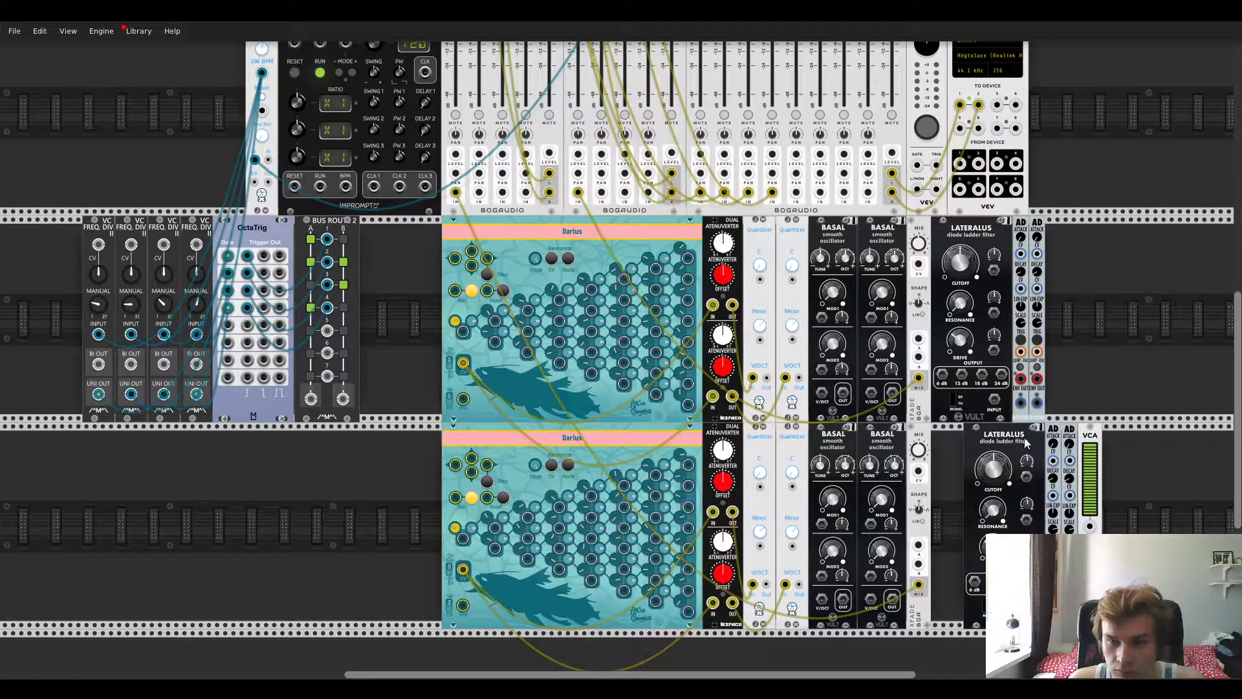
left_click_drag(1099, 442, 962, 439)
Step: Duplicate the VCA between the upper row's XFADE and LATERALUS, and close the gaps between the modules in both rows
key("ctrl+d")
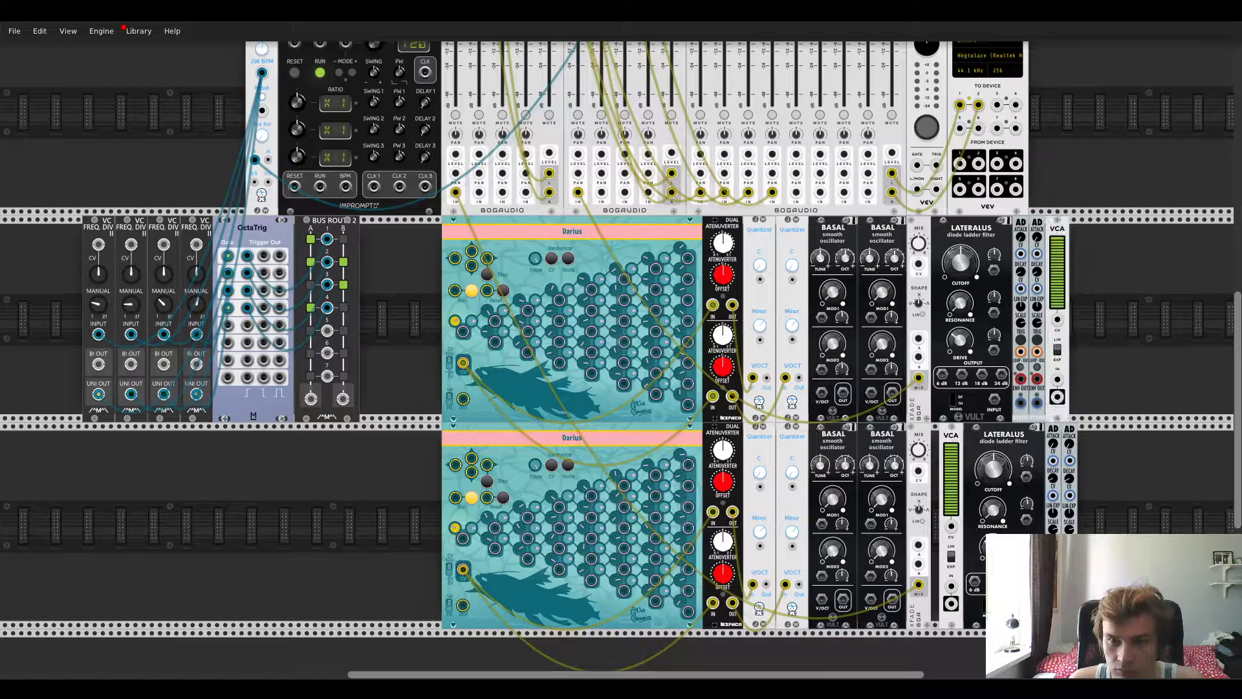
left_click_drag(989, 229, 938, 238)
left_click_drag(950, 440, 942, 440)
left_click_drag(1066, 434, 1058, 431)
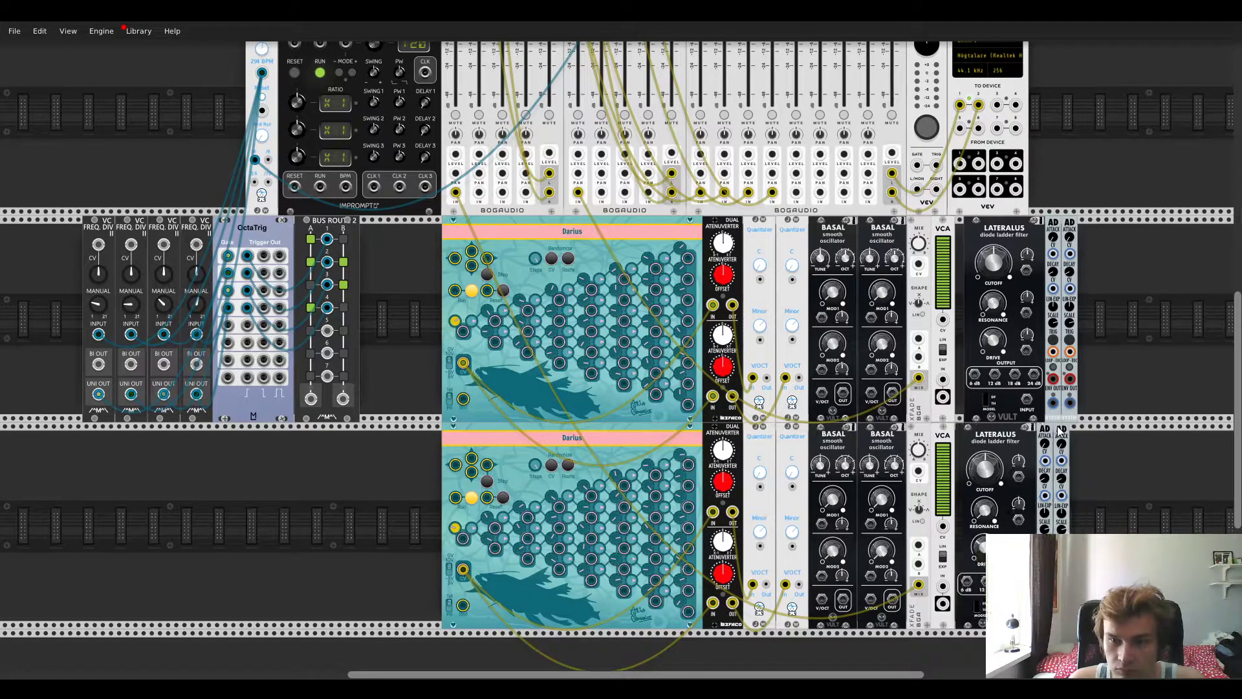
left_click_drag(1069, 235, 1062, 231)
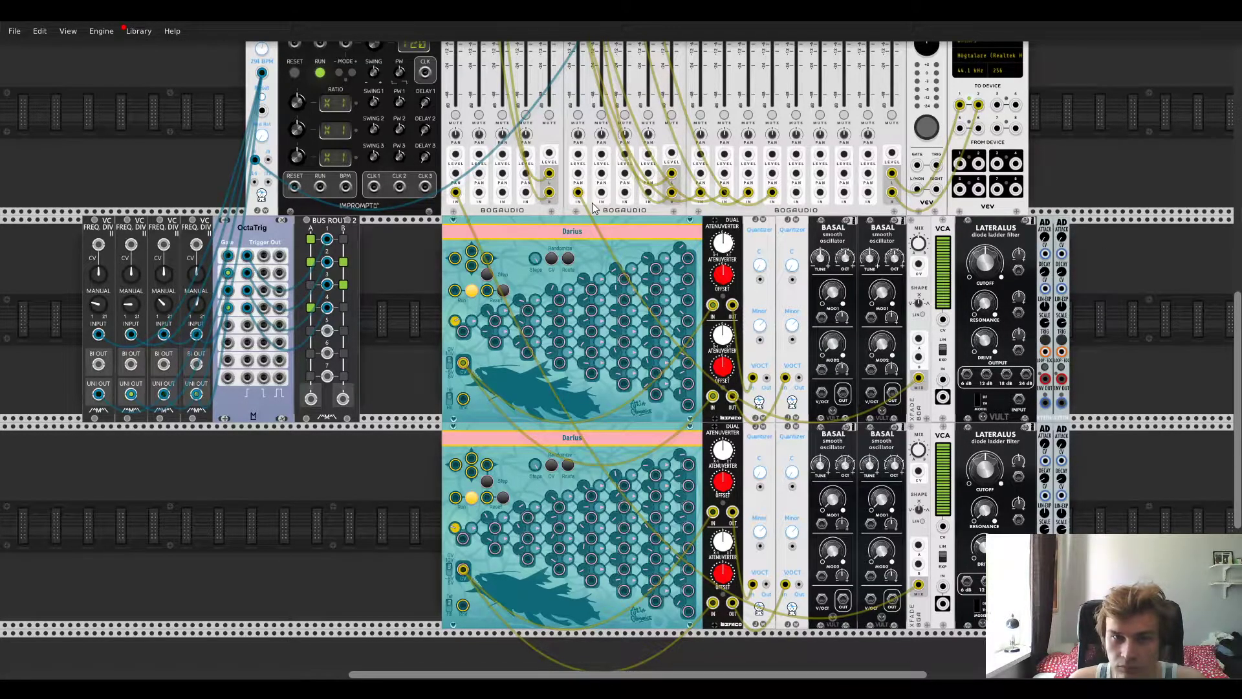
Step: In both rows, patch the XFADE mix into the LATERALUS, its 24 dB output into the VCA, and the VCA output into that voice's MIX4 channel 1
mouse_move(578, 193)
left_mouse_down()
mouse_move(897, 379)
mouse_move(942, 380)
mouse_move(941, 396)
mouse_move(579, 197)
mouse_move(1066, 368)
mouse_move(1029, 422)
mouse_move(944, 400)
mouse_move(1013, 415)
mouse_move(1026, 378)
mouse_move(943, 379)
mouse_move(946, 401)
mouse_move(744, 391)
mouse_move(579, 196)
left_mouse_up()
left_click(942, 397)
left_click(942, 396)
left_click(943, 396)
left_click(1026, 378)
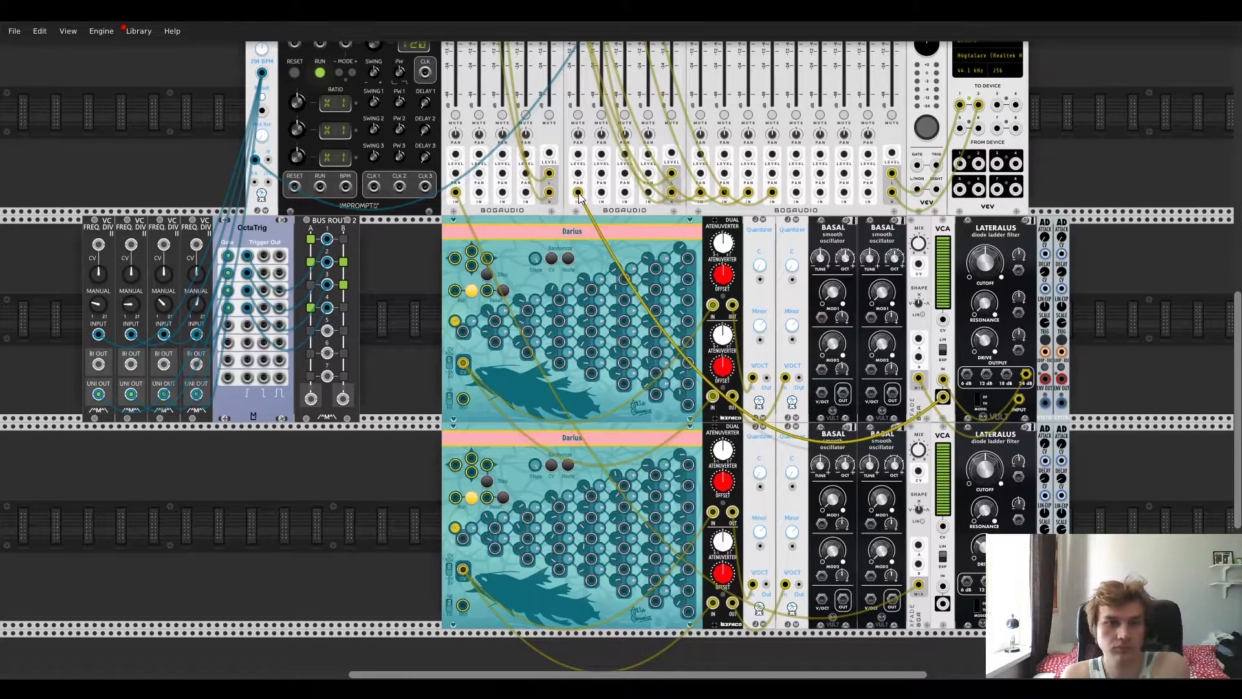
left_click_drag(456, 194, 945, 608)
left_click(1026, 581)
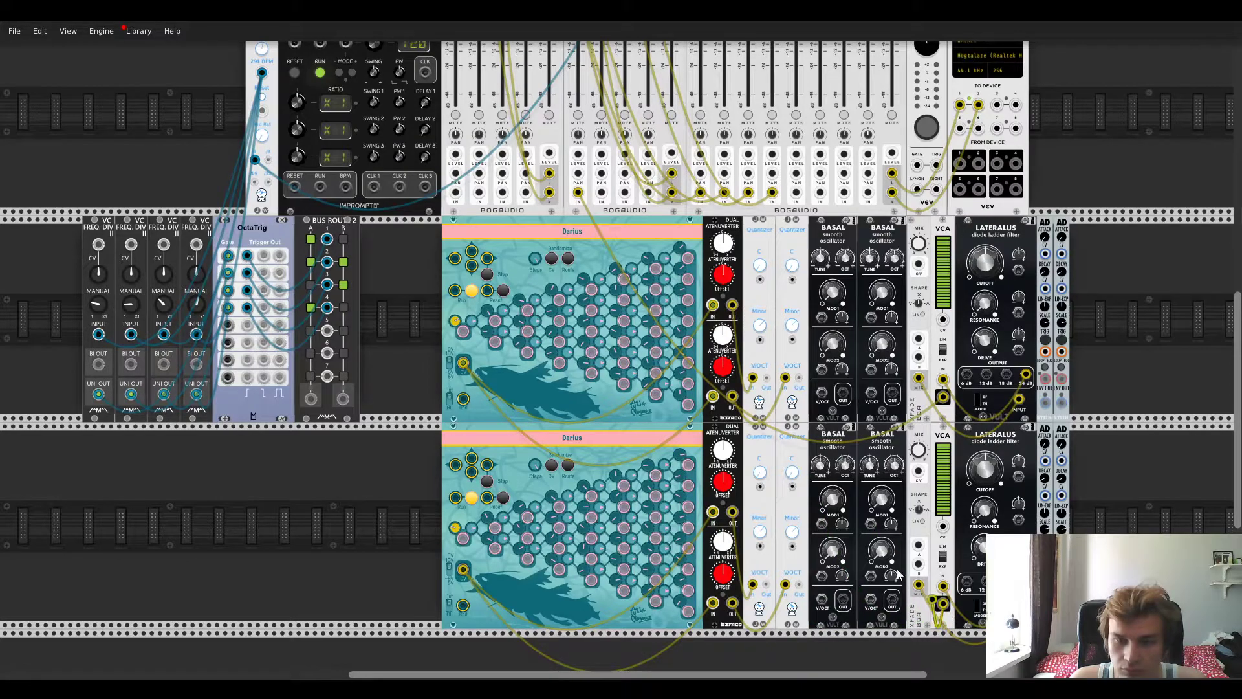
Step: In both rows, patch one AD's envelope output to the VCA's CV input and the other's to the LATERALUS cutoff modulation input
left_click_drag(1046, 402, 948, 323)
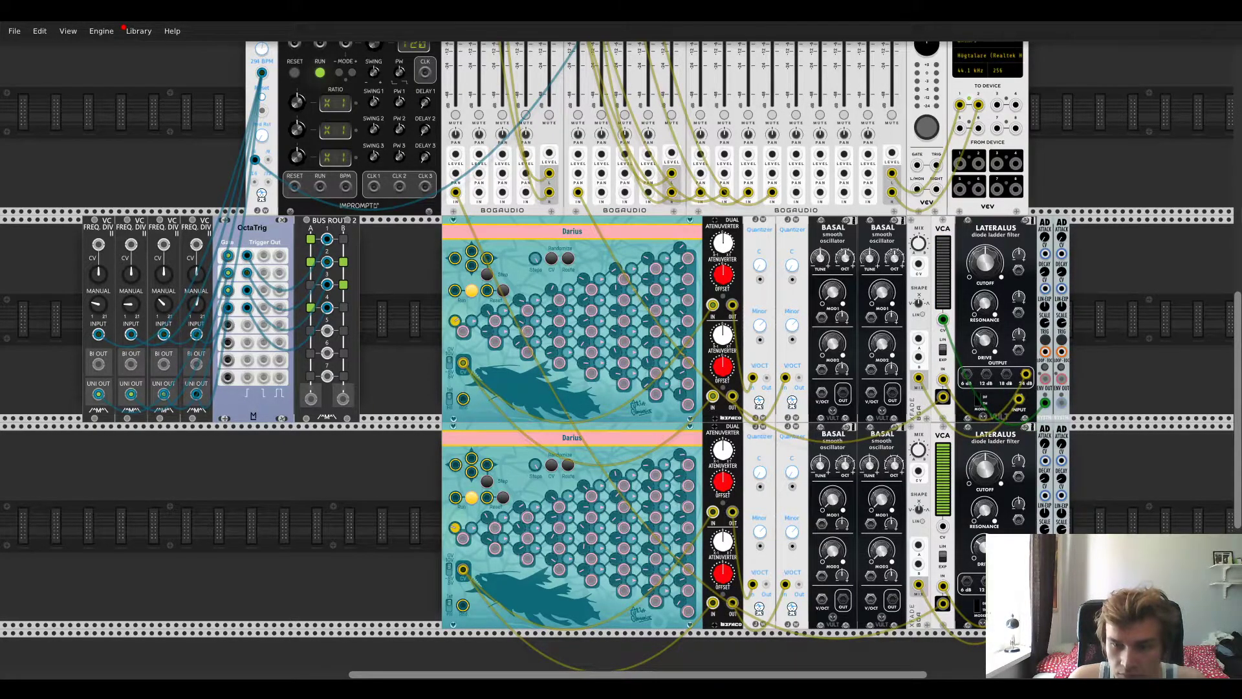
left_click_drag(952, 543, 942, 526)
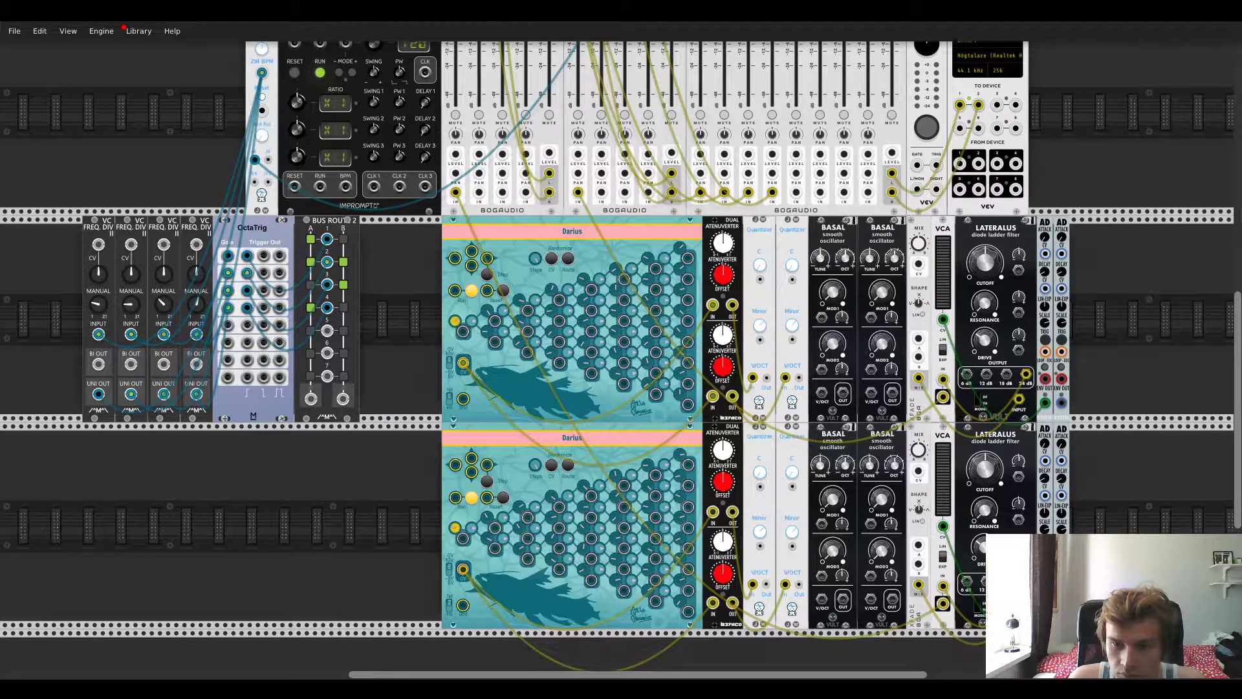
left_click_drag(1044, 608, 1018, 478)
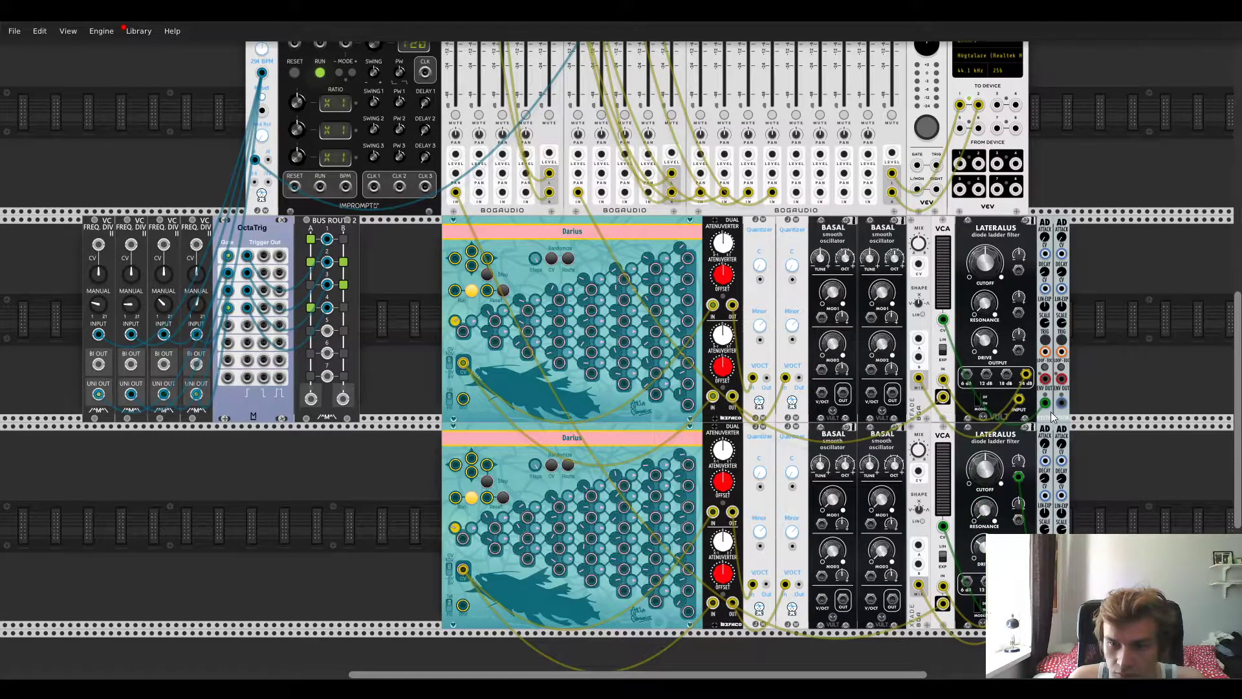
left_click_drag(1061, 406, 1018, 269)
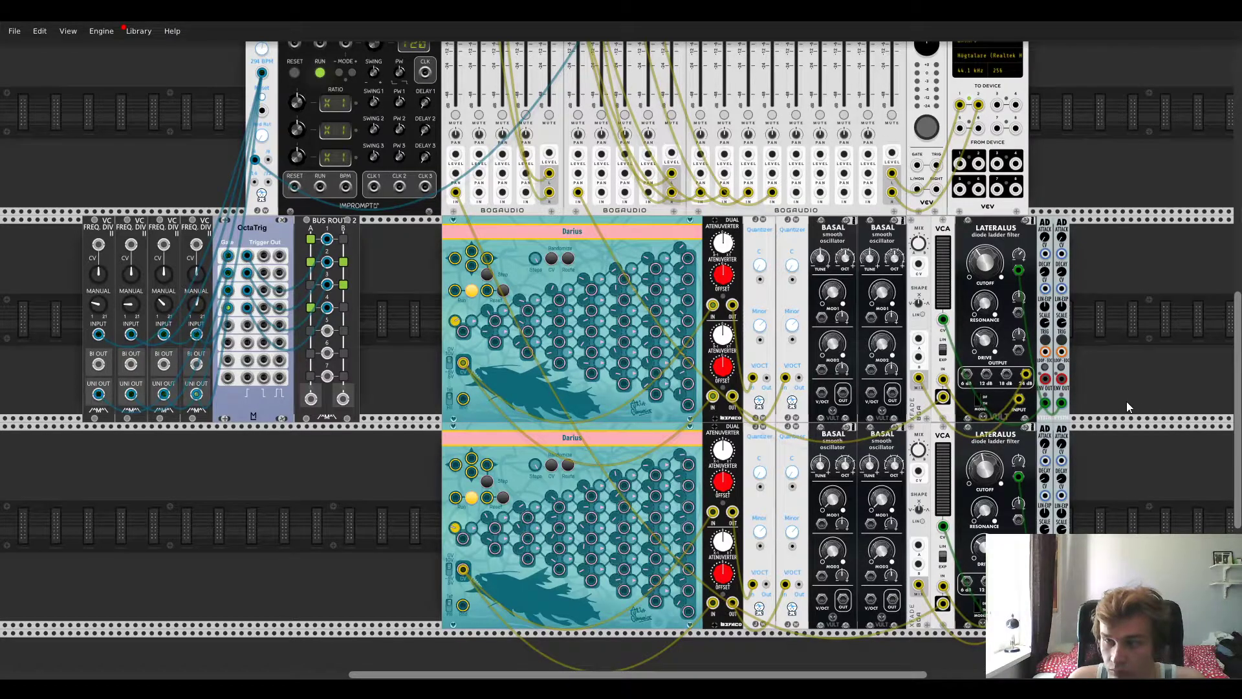
Step: Patch output A of BUS ROUTE 2 to the trigger inputs of both upper AD envelopes
scroll(1128, 337, "down", 1)
scroll(1130, 340, "up", 3)
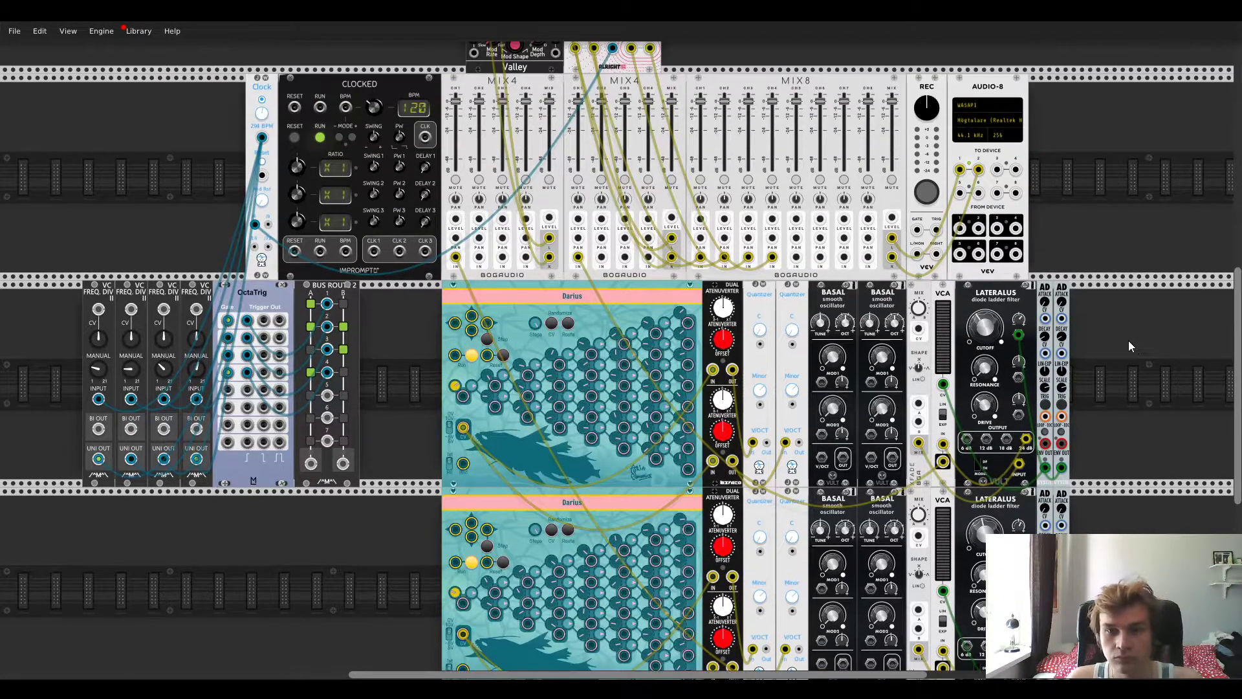
scroll(1125, 338, "down", 2)
left_click_drag(1046, 352, 312, 399)
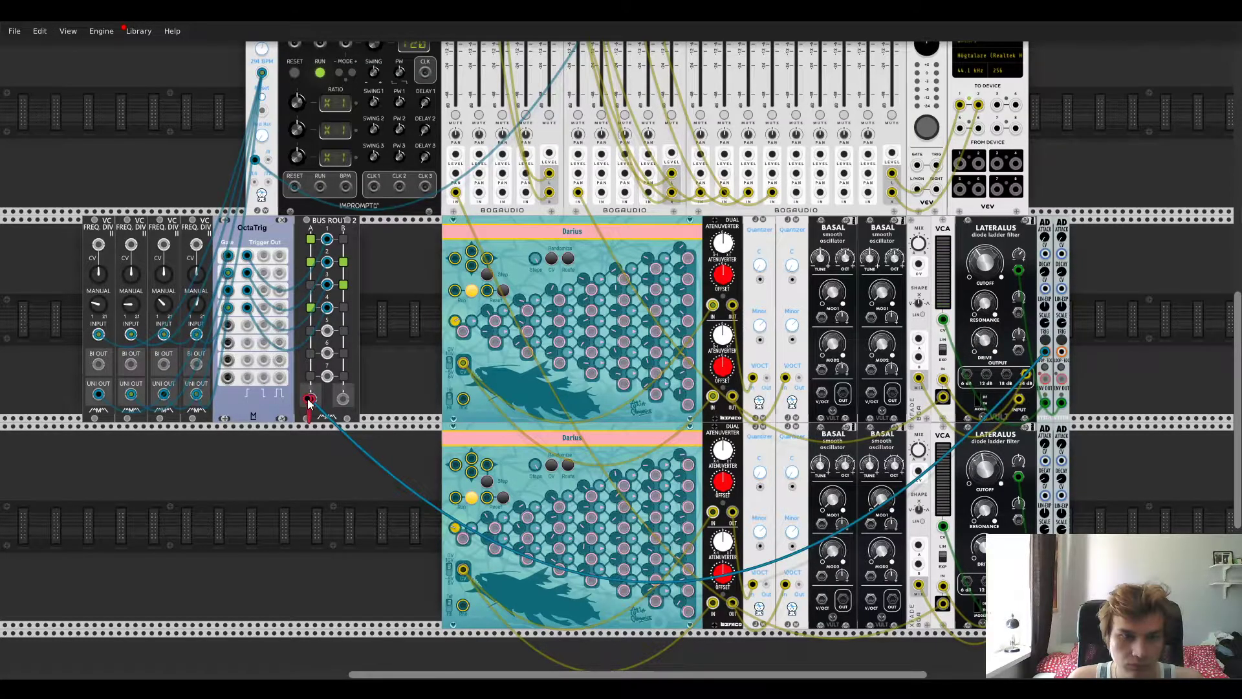
mouse_move(1046, 354)
left_mouse_down()
mouse_move(651, 414)
mouse_move(403, 383)
mouse_move(565, 421)
mouse_move(1062, 353)
left_mouse_up()
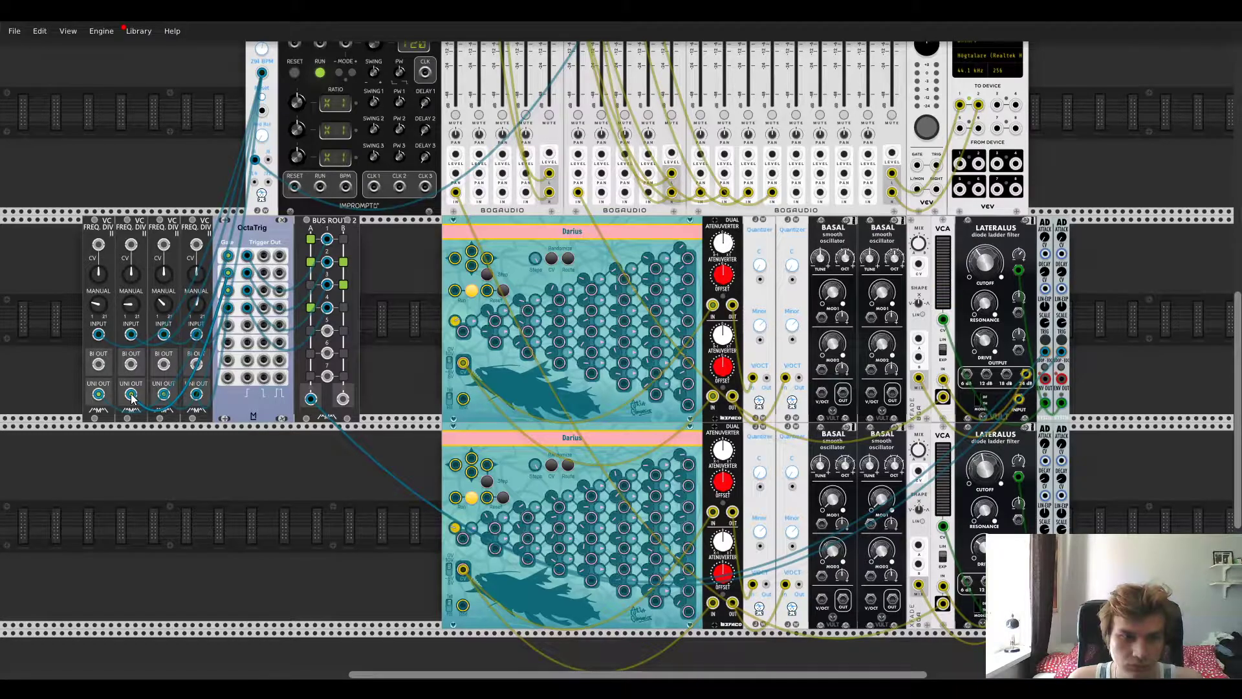
left_click_drag(311, 397, 250, 275)
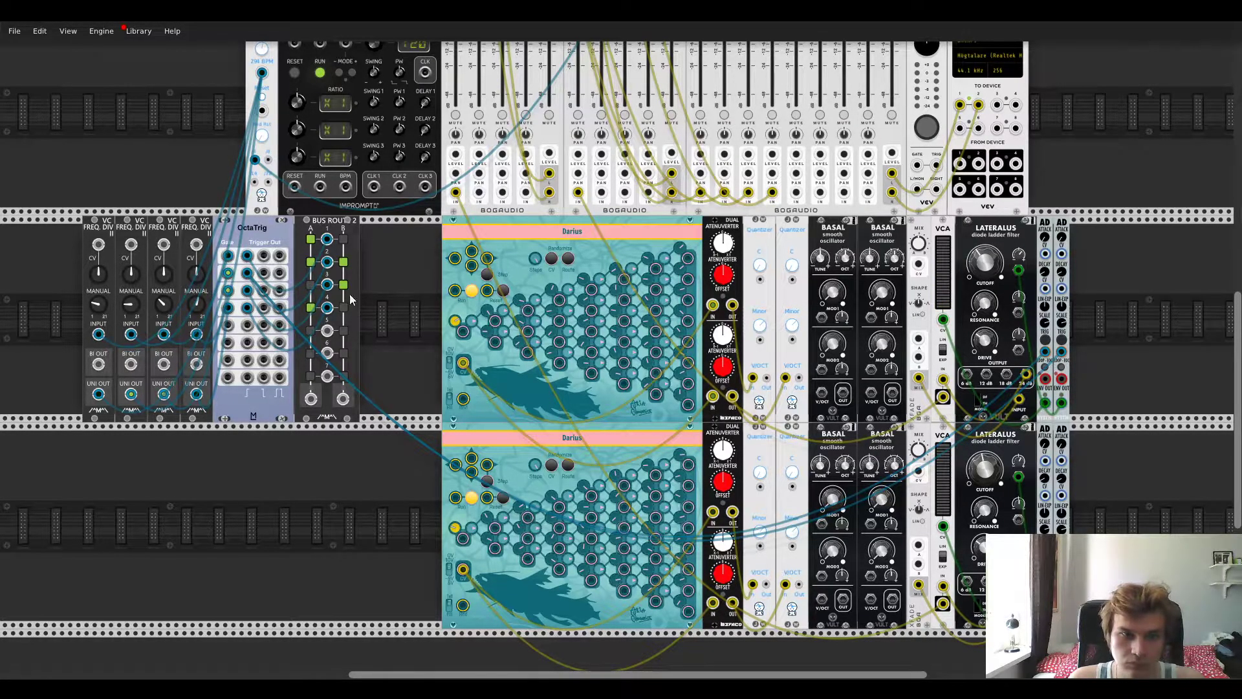
left_click_drag(249, 273, 308, 399)
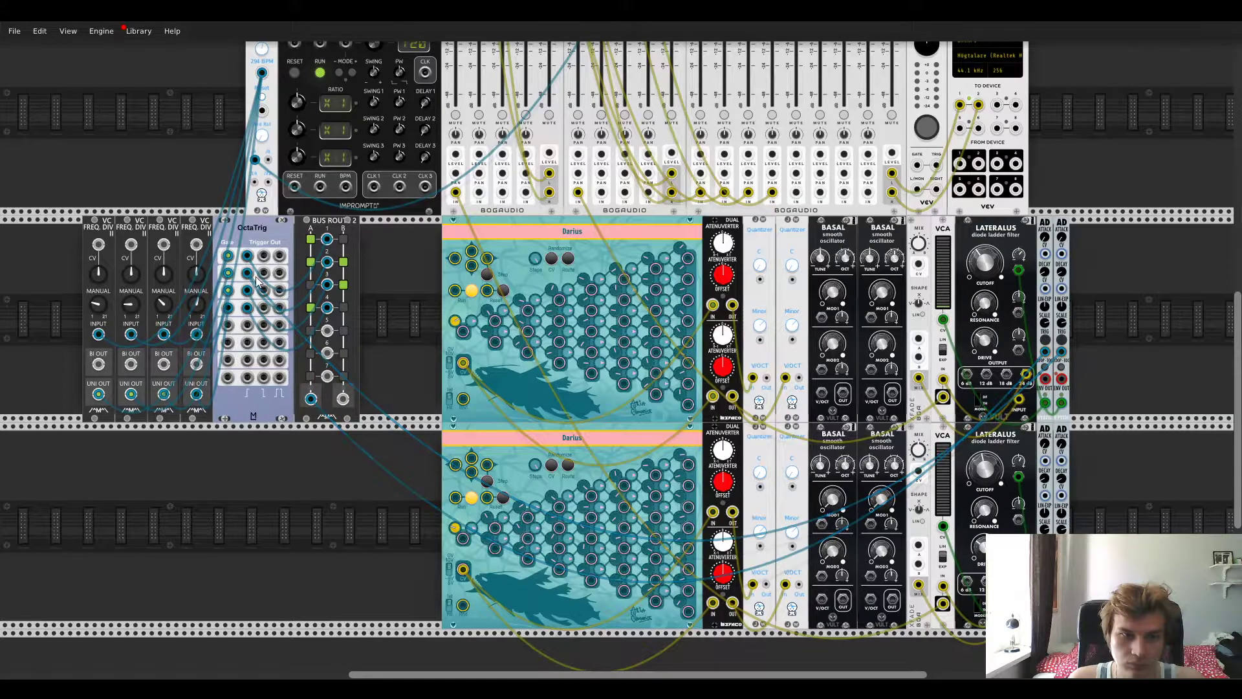
left_click_drag(248, 273, 310, 400)
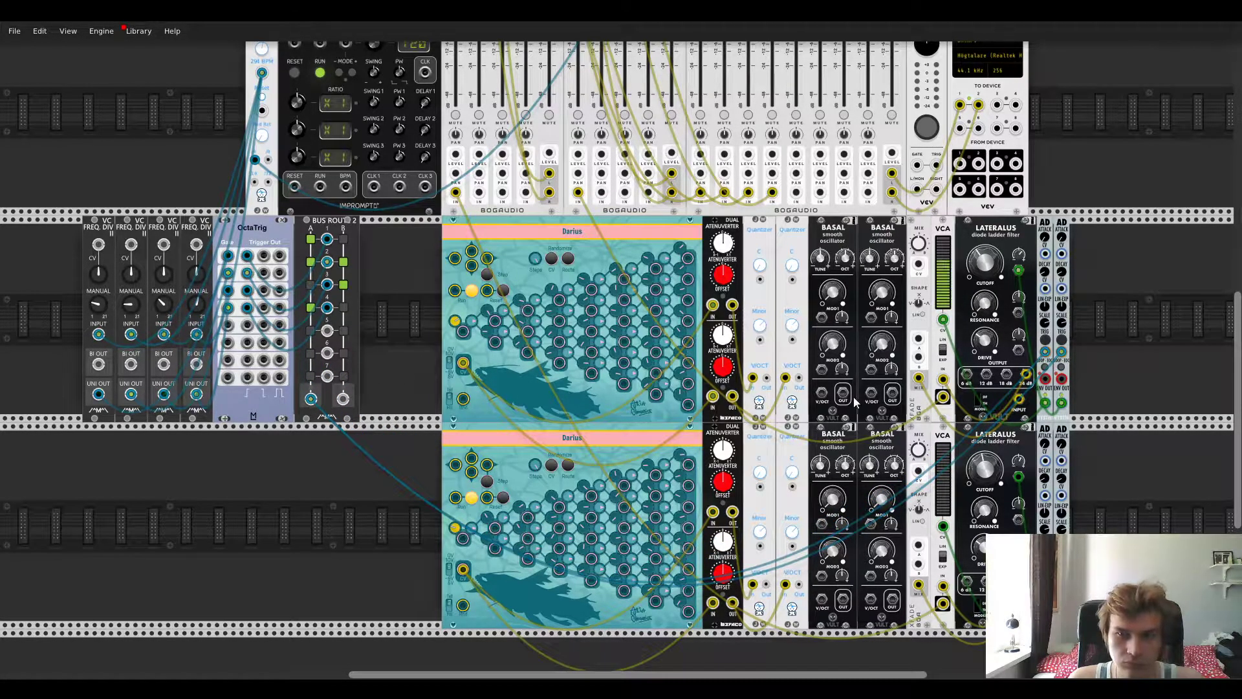
Step: Patch BUS ROUTE 2's output B to the lower ADs' triggers and the lower Darius's step input, and output A to the upper Darius's step input
left_click_drag(1044, 558, 344, 401)
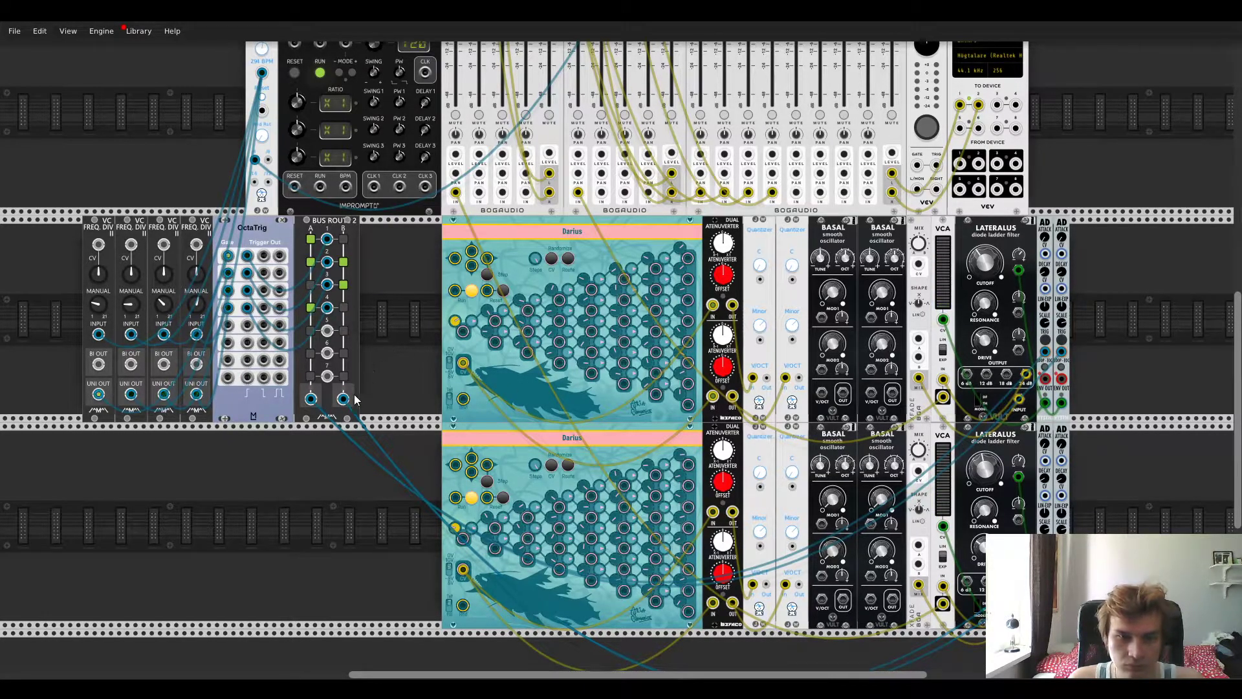
left_click_drag(487, 466, 343, 399)
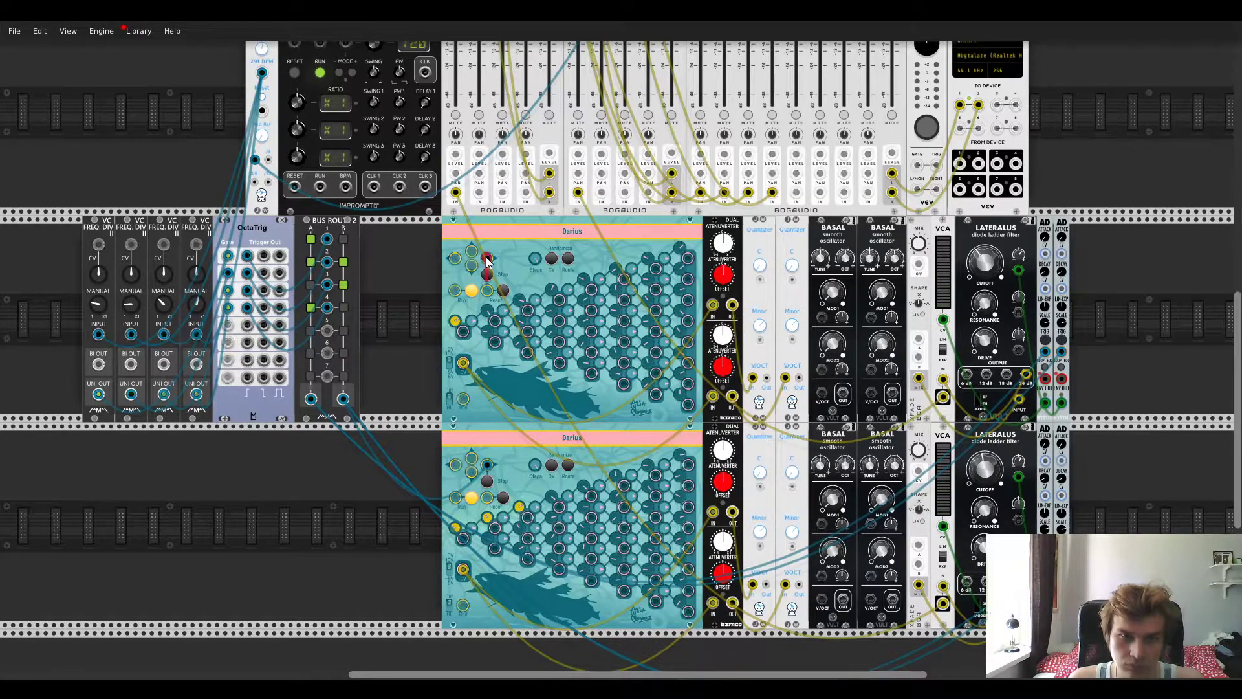
left_click_drag(487, 260, 311, 399)
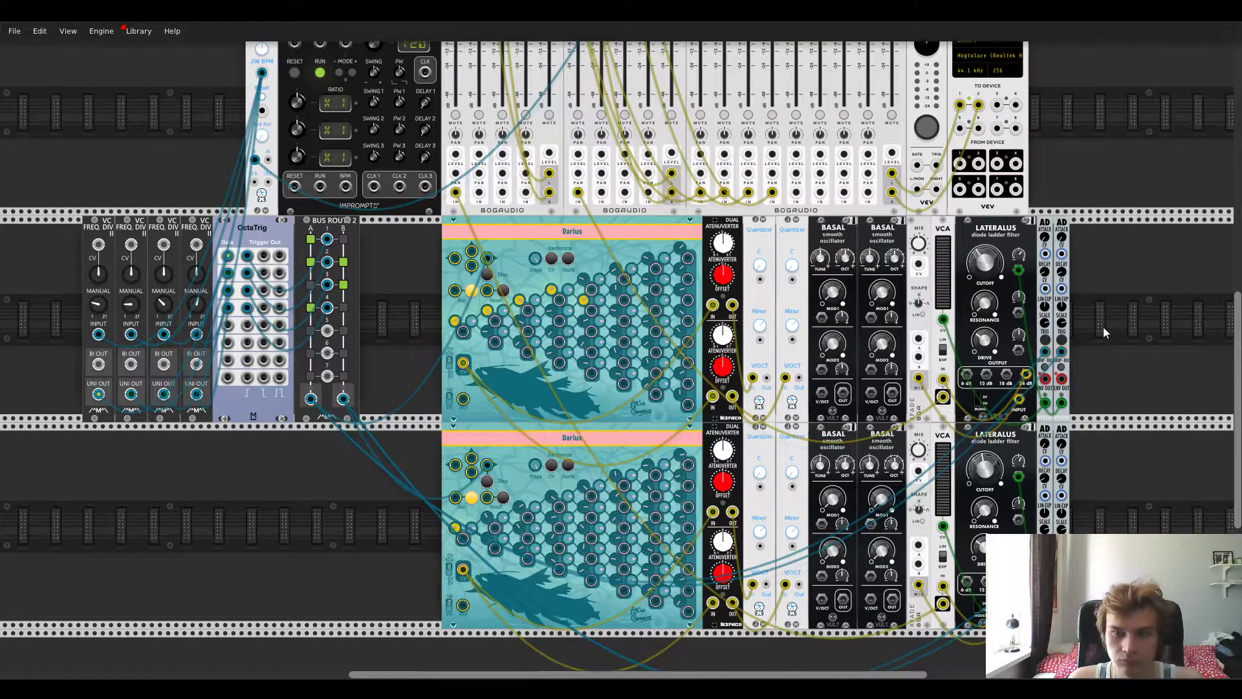
scroll(1104, 327, "up", 3)
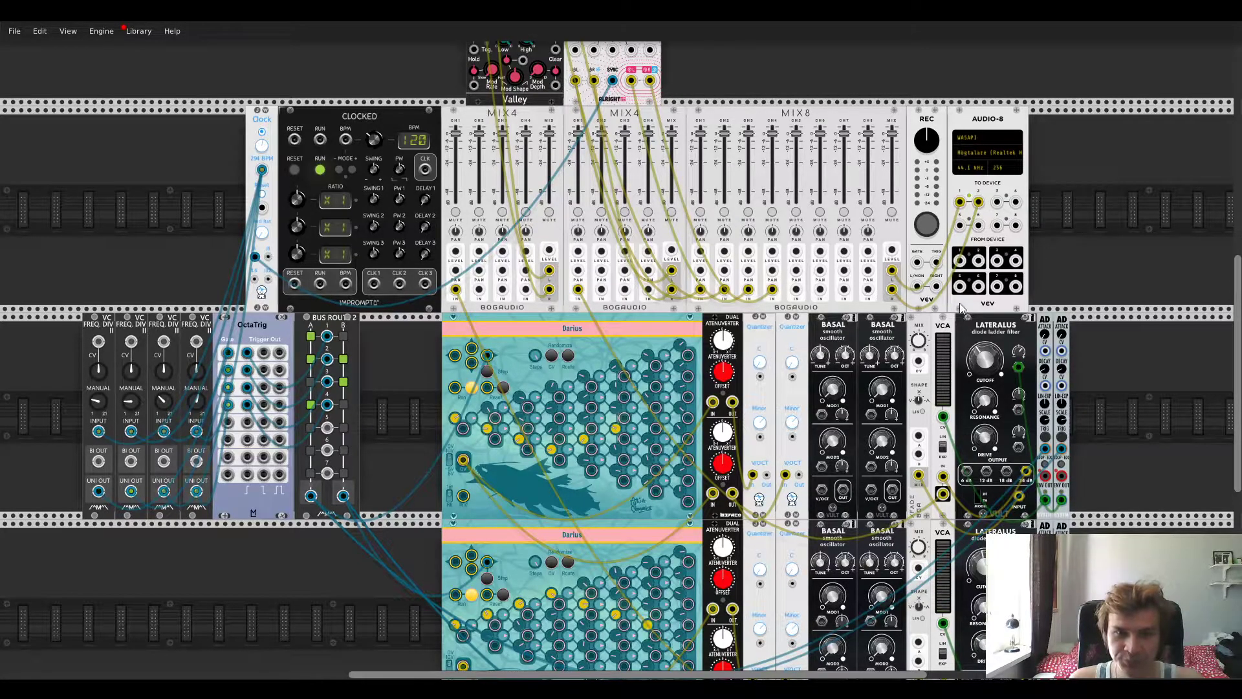
Step: In the upper row, patch the quantizer outputs into the two BASALs' V/OCT inputs and both BASAL outputs into the XFADE inputs
scroll(1084, 252, "down", 3)
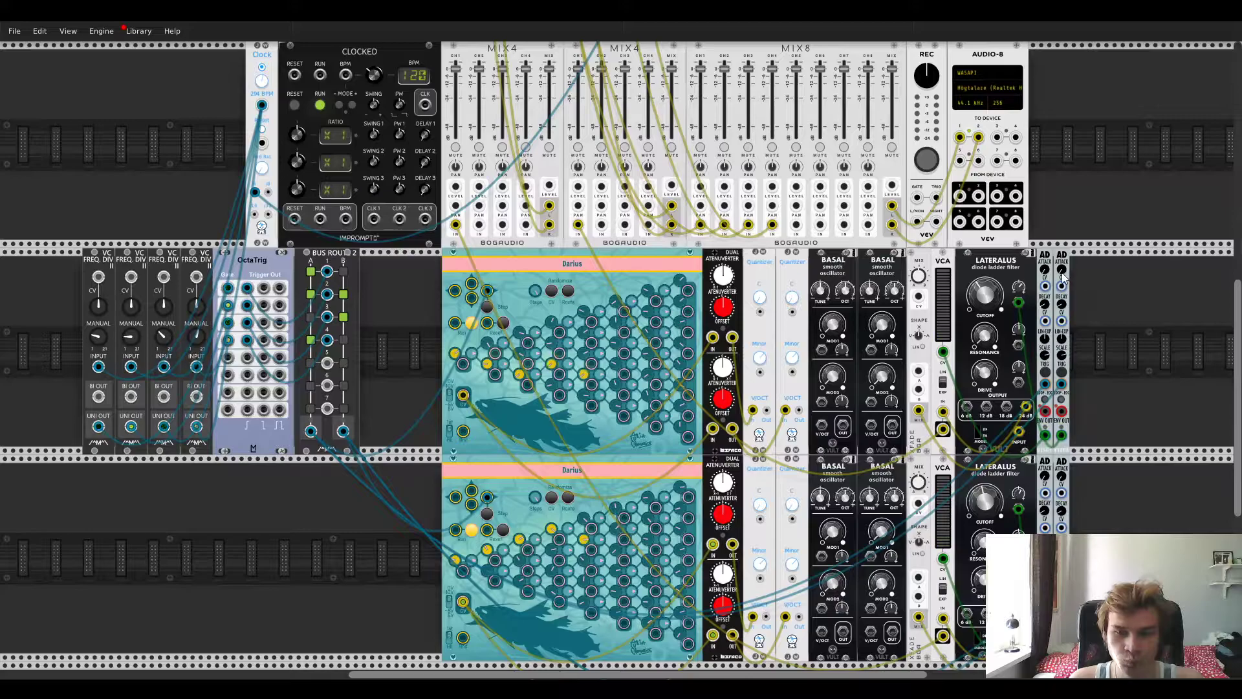
scroll(997, 455, "up", 2)
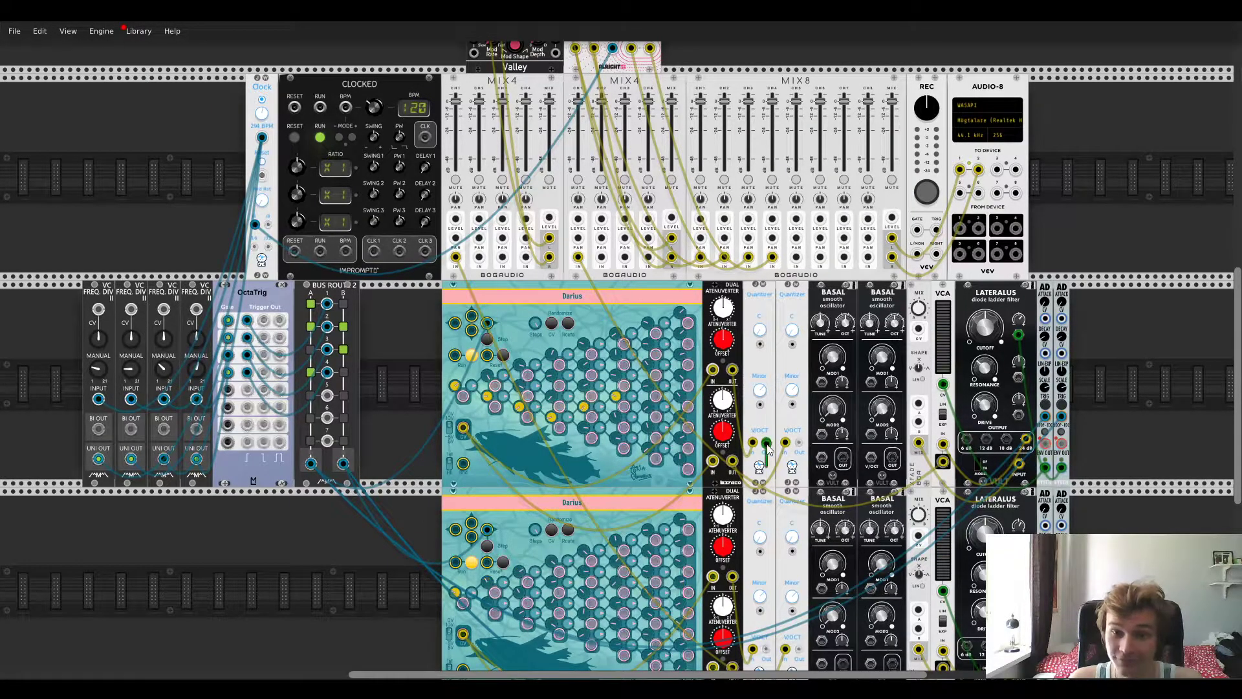
left_click_drag(767, 442, 821, 457)
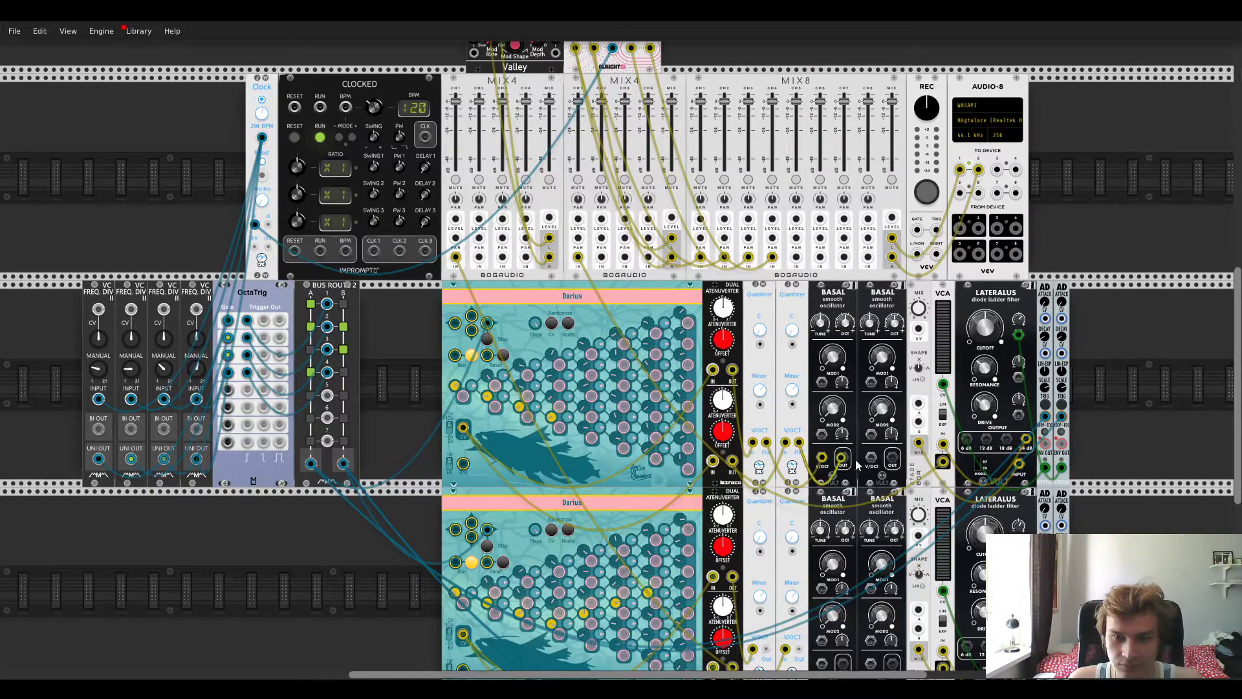
left_click_drag(843, 460, 918, 403)
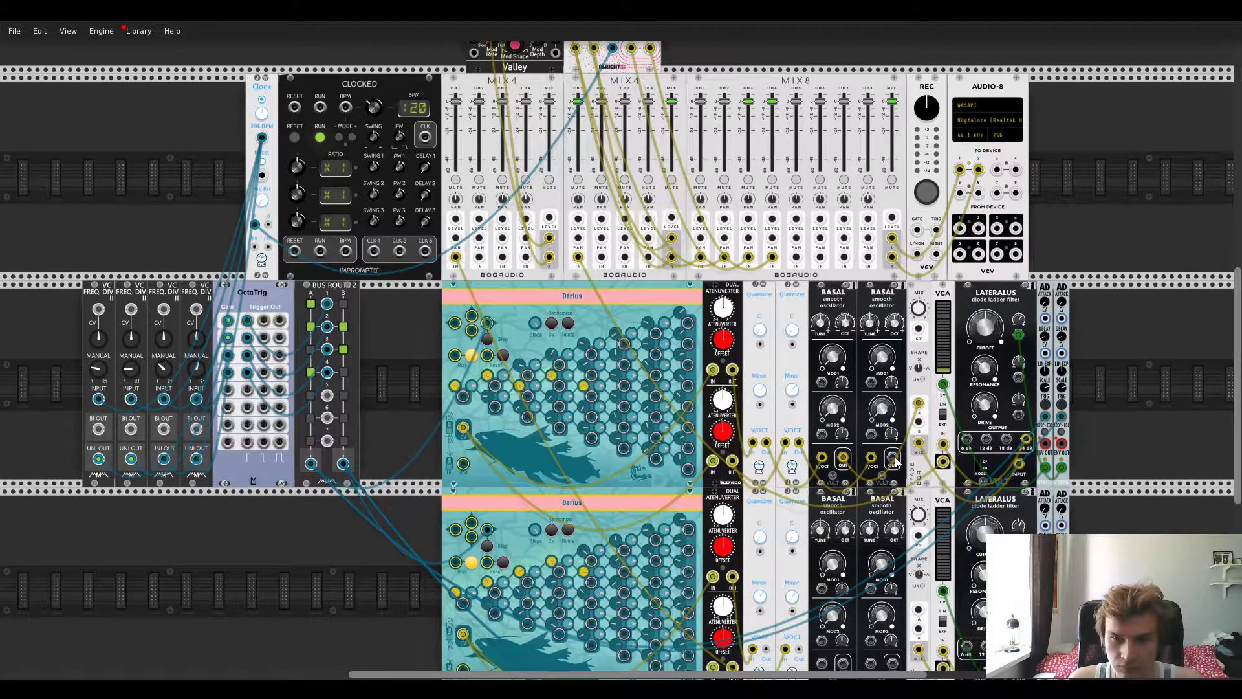
scroll(880, 446, "down", 2)
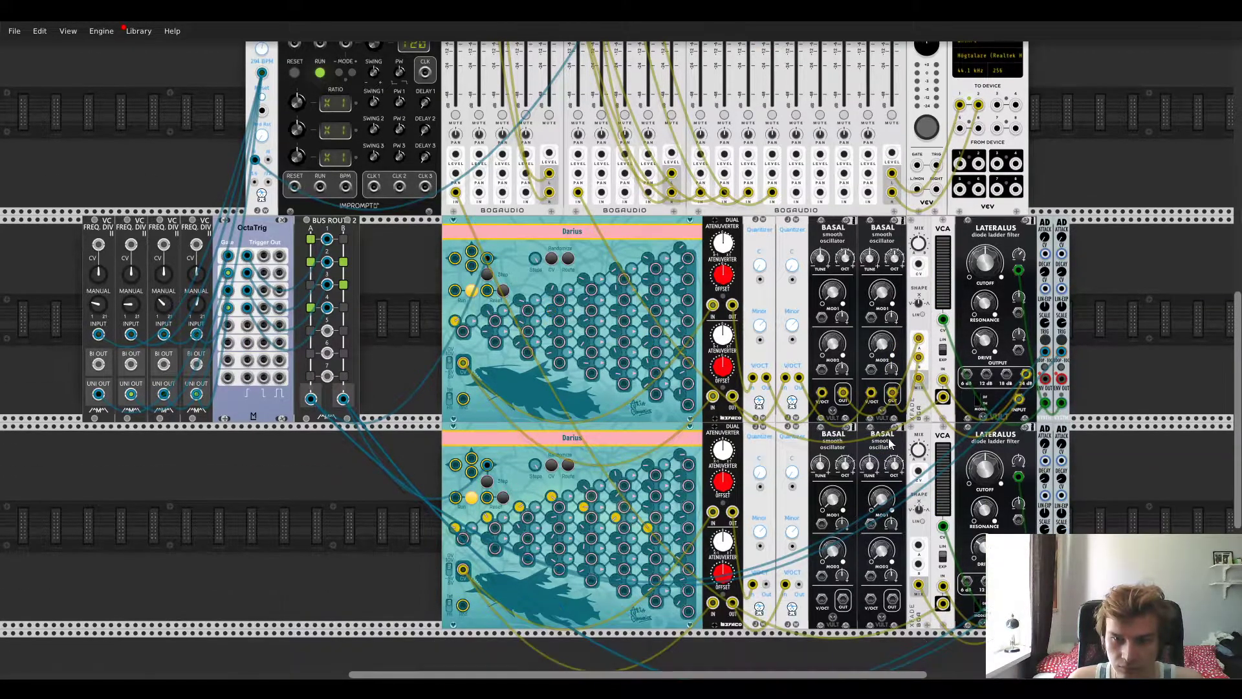
scroll(970, 388, "up", 3)
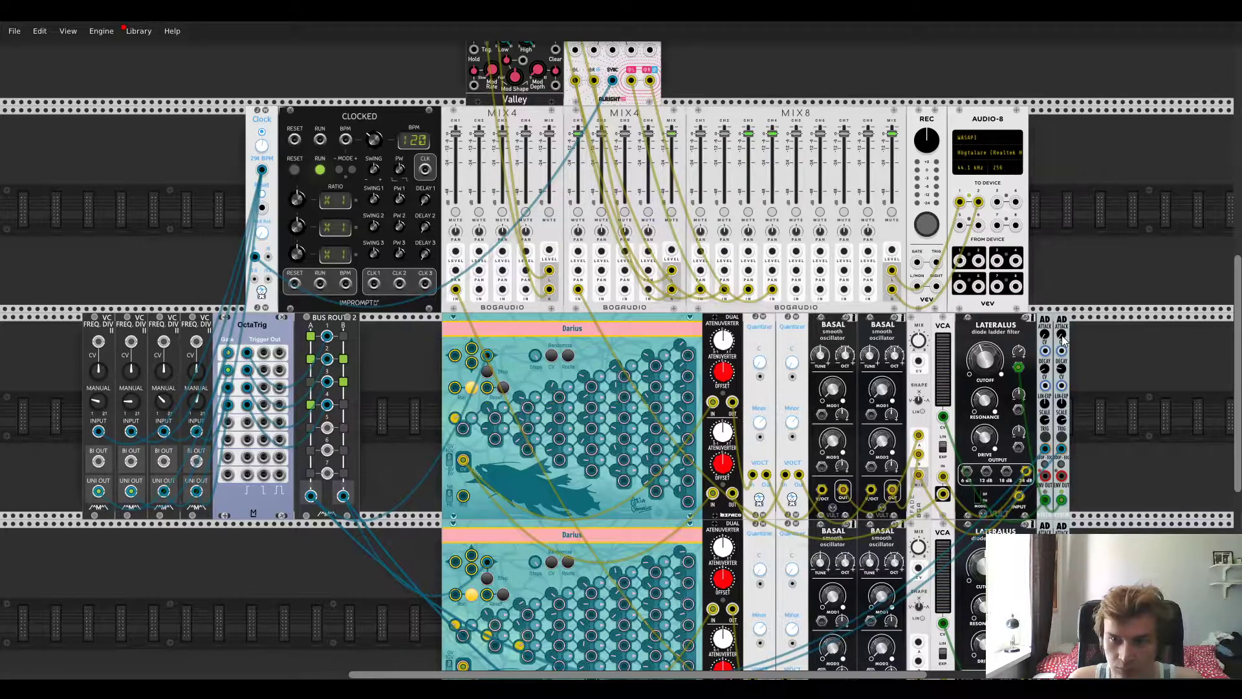
Step: Turn up the MOD1 knob on the upper row's second BASAL oscillator
left_click_drag(881, 389, 882, 357)
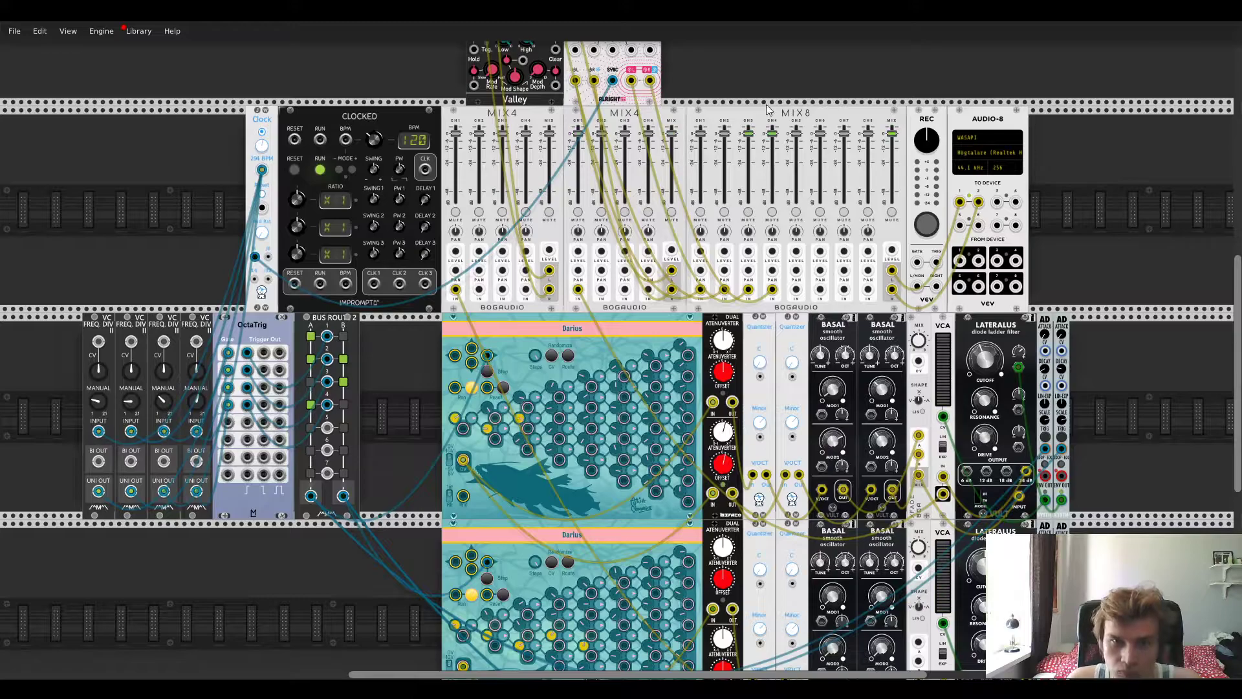
scroll(776, 110, "up", 3)
scroll(780, 111, "up", 5)
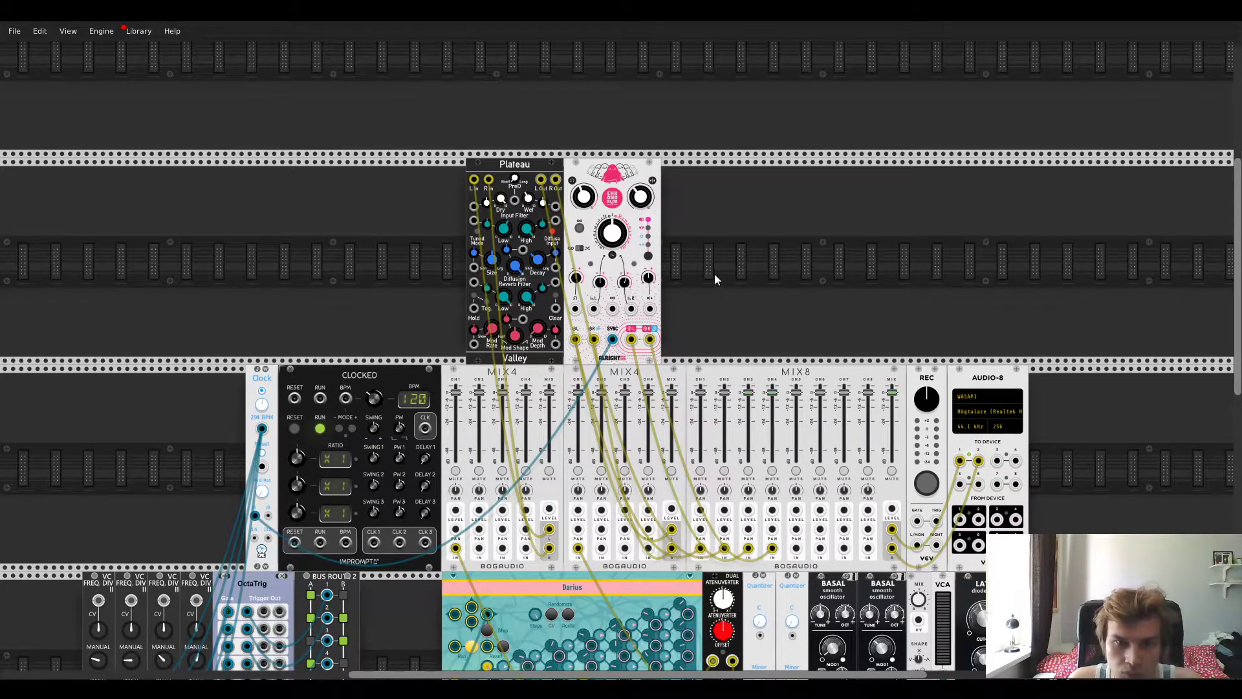
scroll(889, 308, "down", 5)
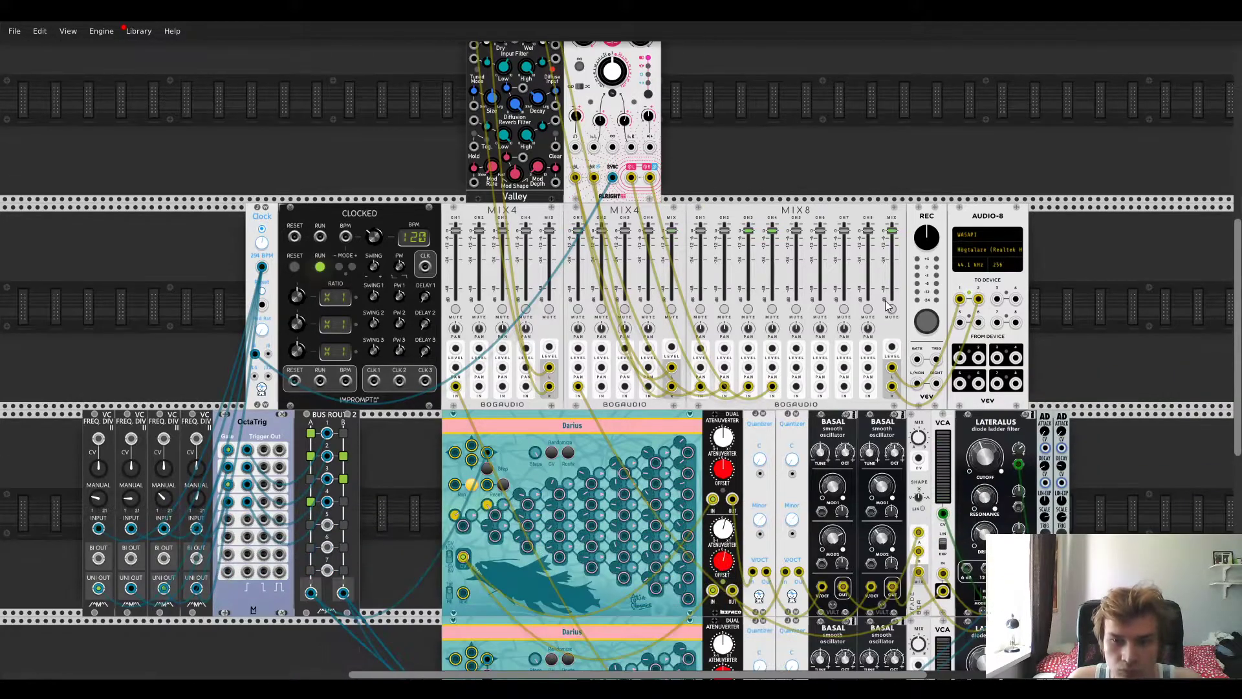
scroll(885, 301, "down", 1)
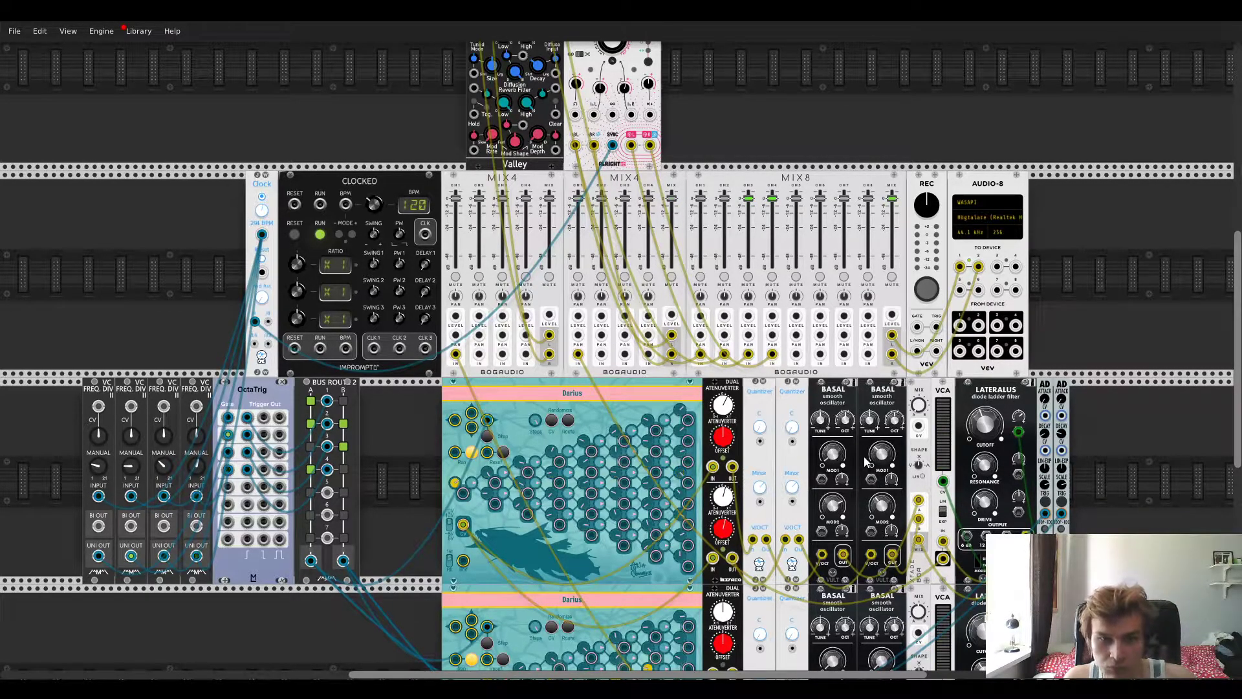
scroll(1094, 373, "down", 2)
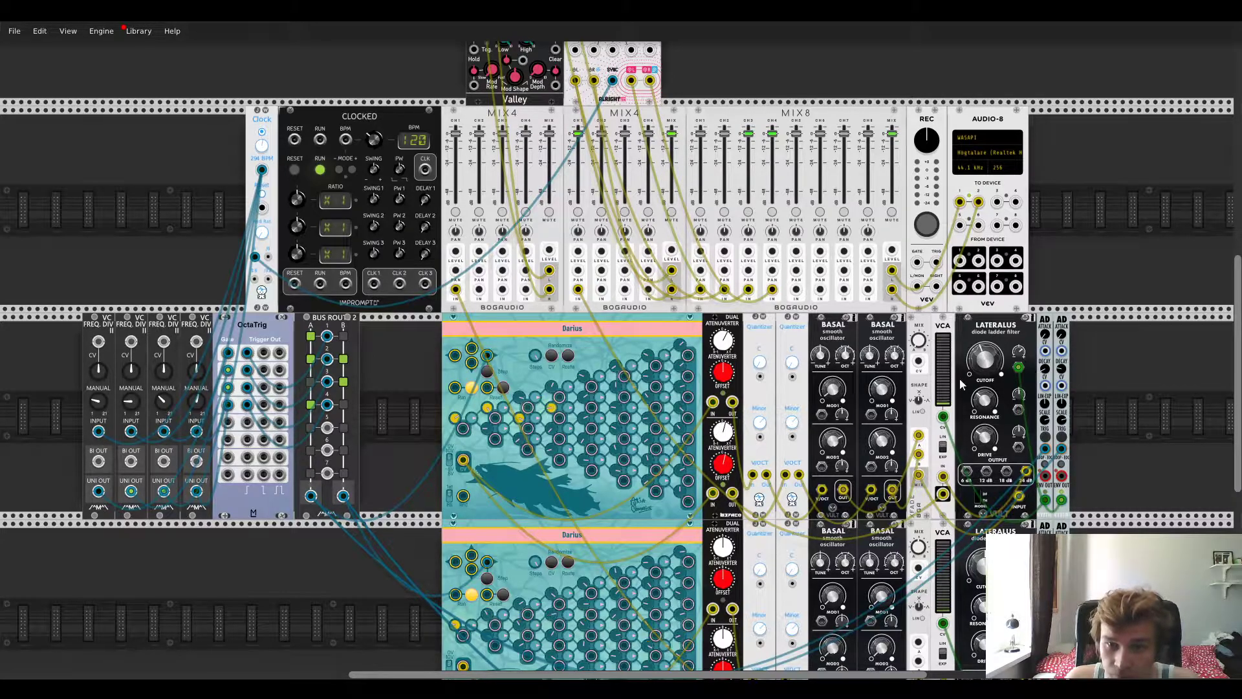
Step: Adjust the attack time on the upper row's first AD envelope
right_click(1048, 340)
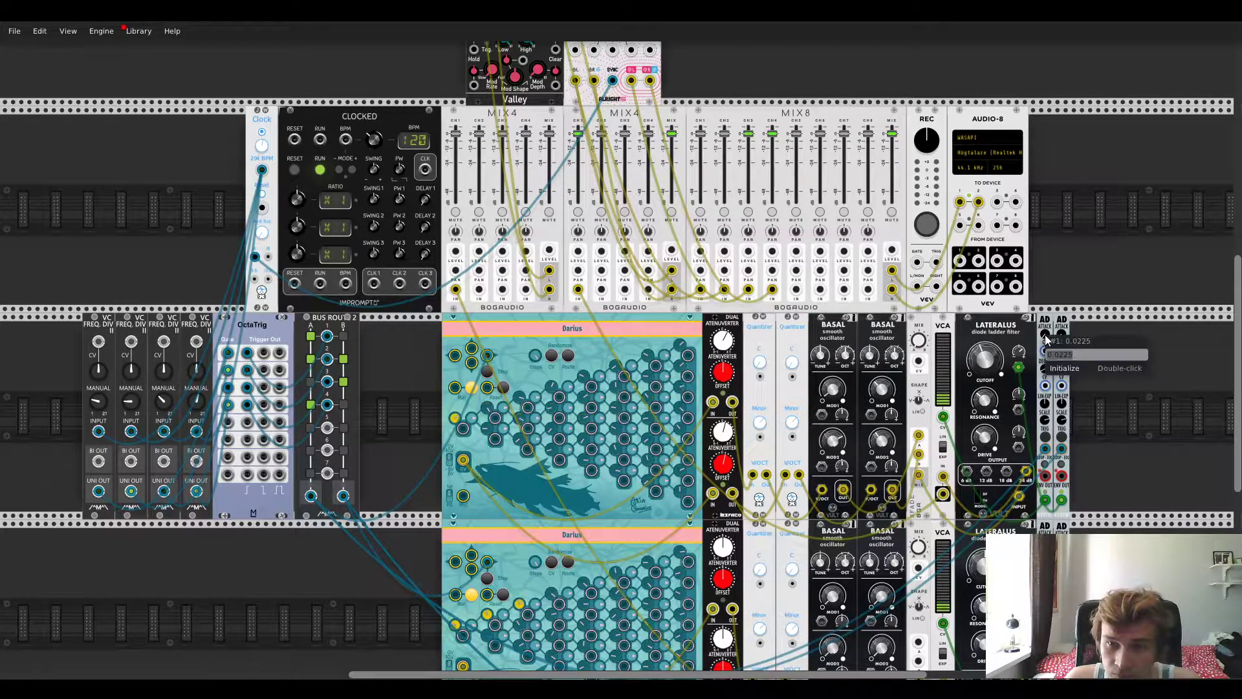
left_click(1046, 335)
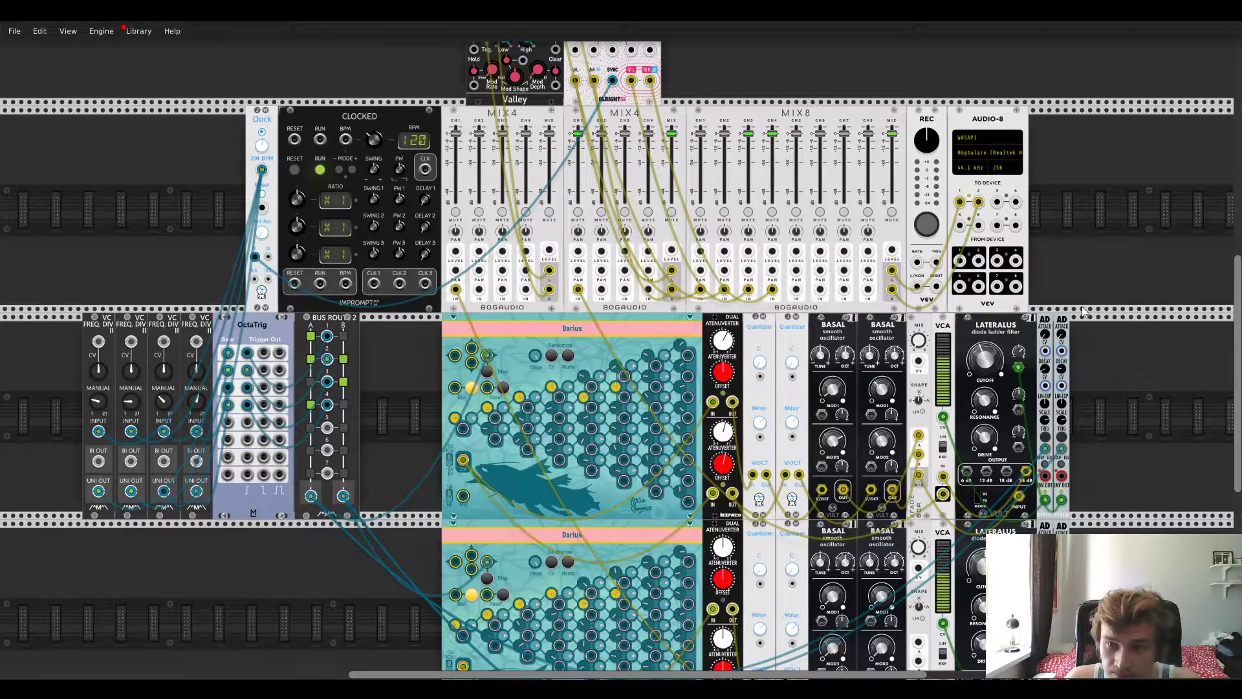
right_click(1046, 337)
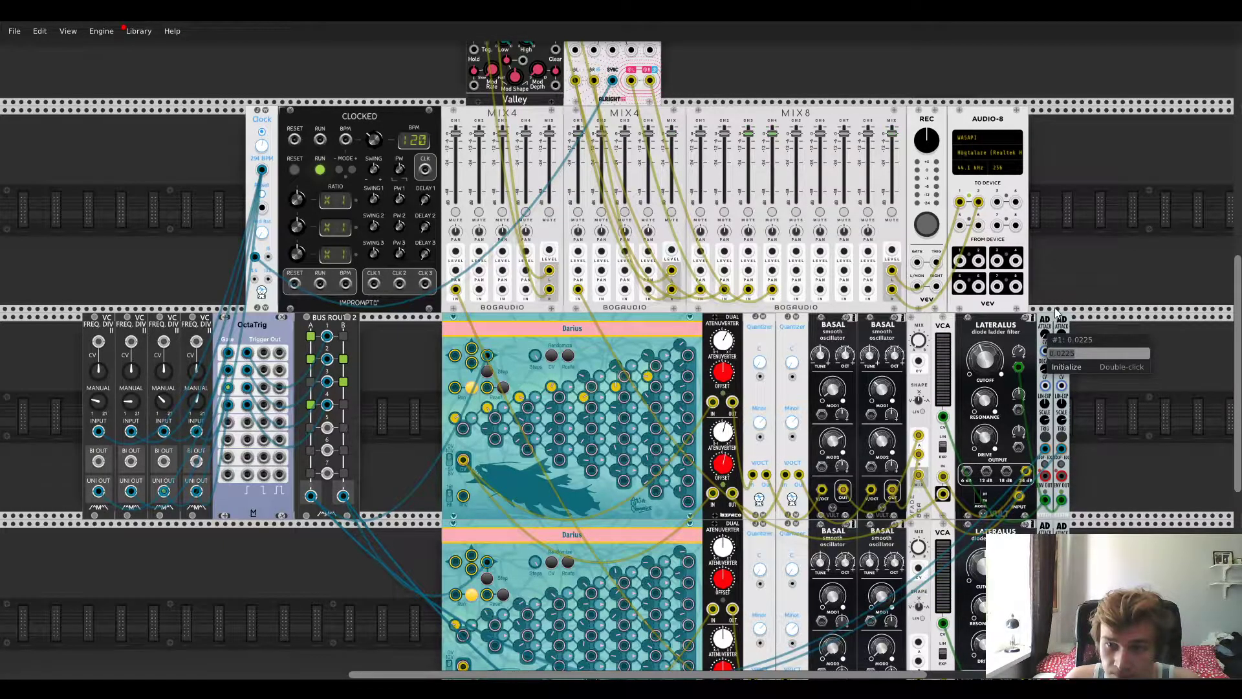
left_click(1053, 309)
right_click(1046, 336)
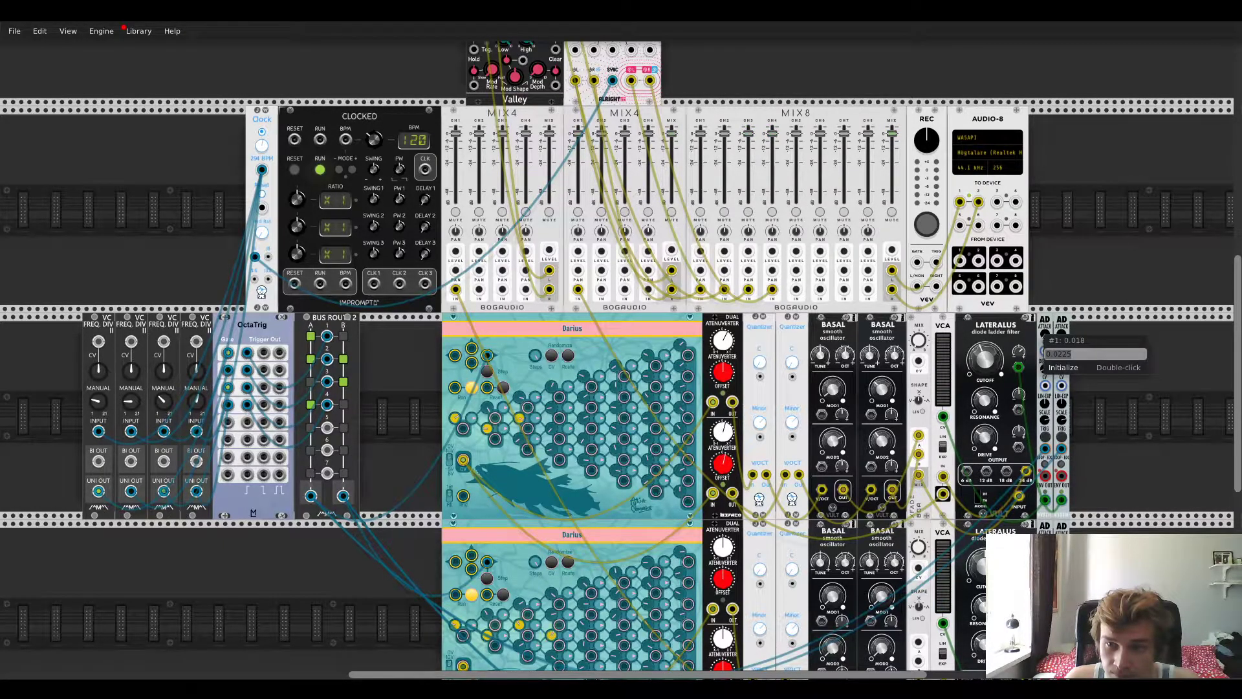
left_click(1062, 287)
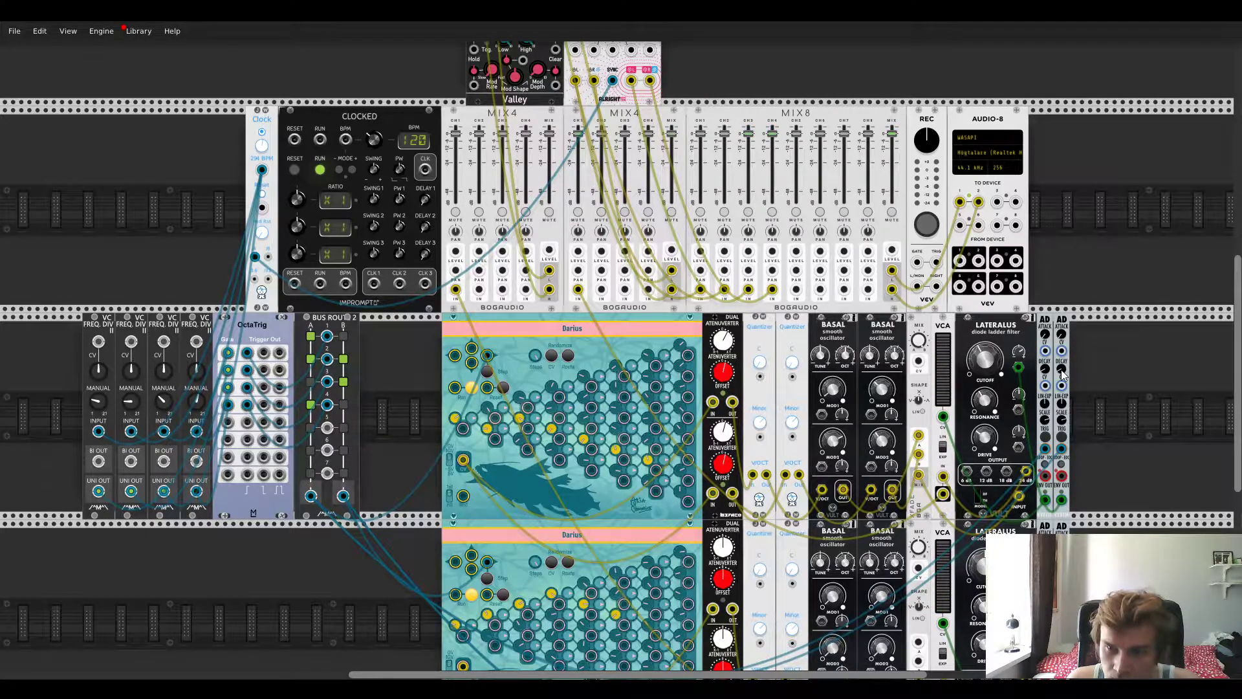
Step: Adjust the decay of the upper row's second AD envelope and the MOD1 knob of the second BASAL
left_click_drag(1061, 372, 1065, 370)
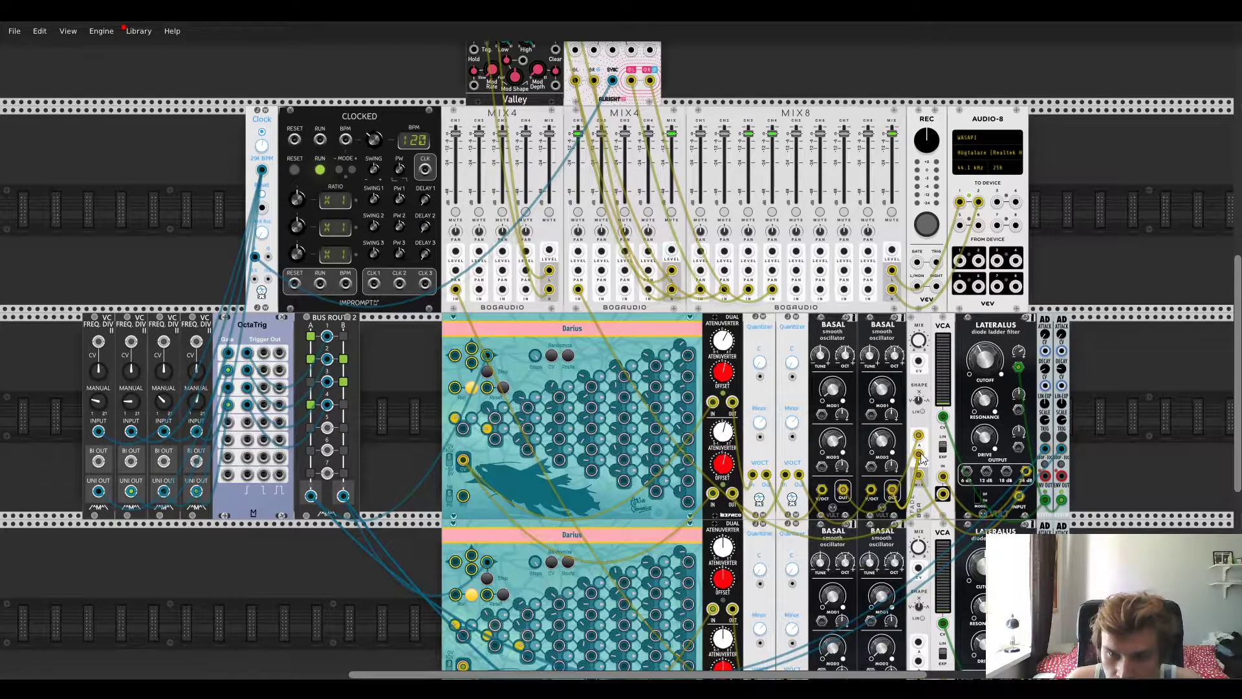
left_click(886, 392)
left_click(885, 392)
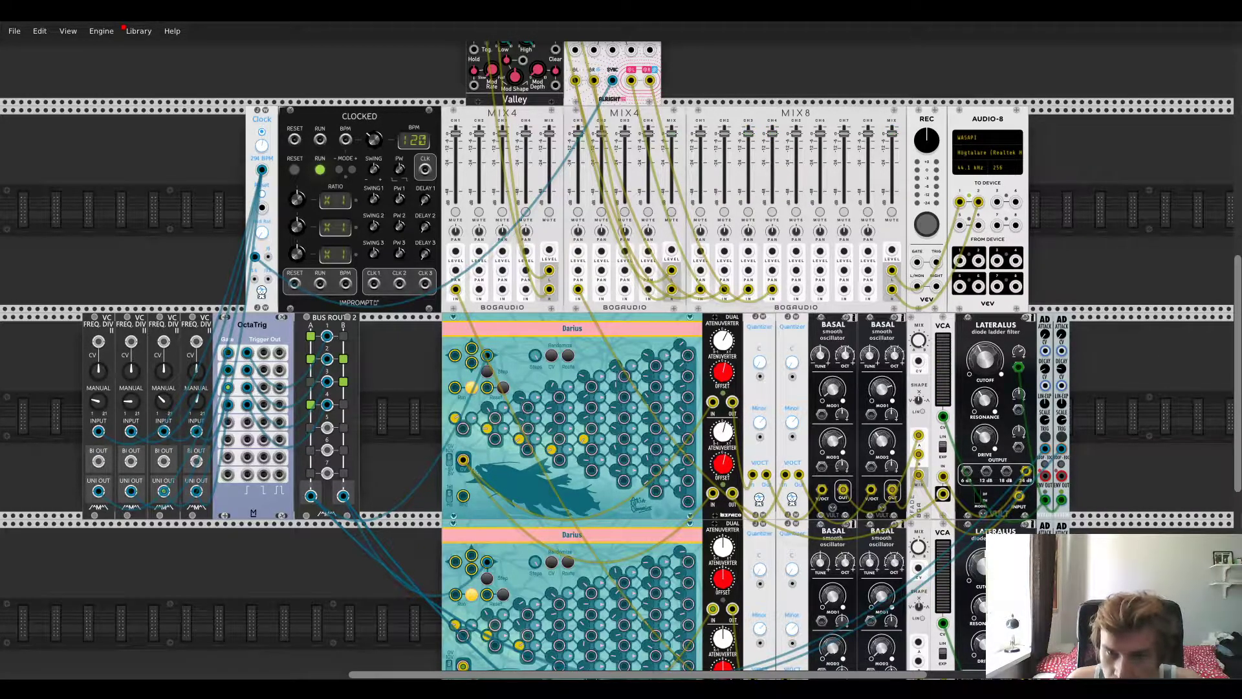
Step: Search the module library for lfo, try a module beside the upper AD envelopes, and delete it from the rack
right_click(1128, 410)
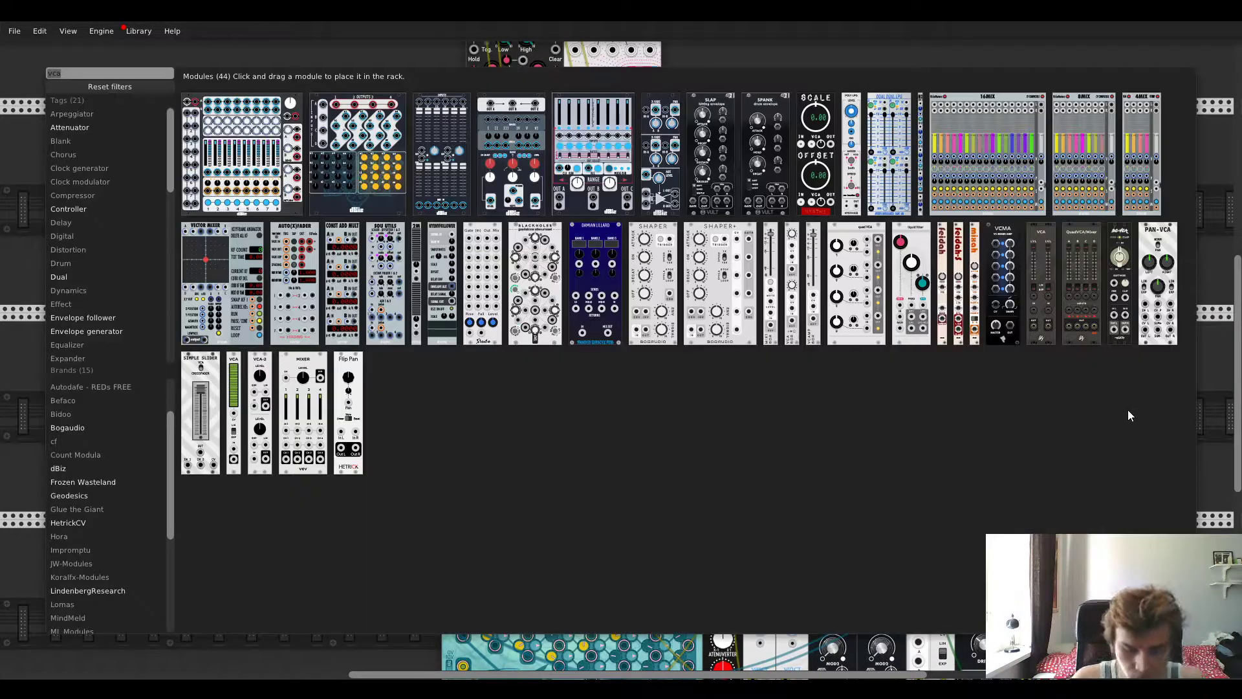
type("lfo")
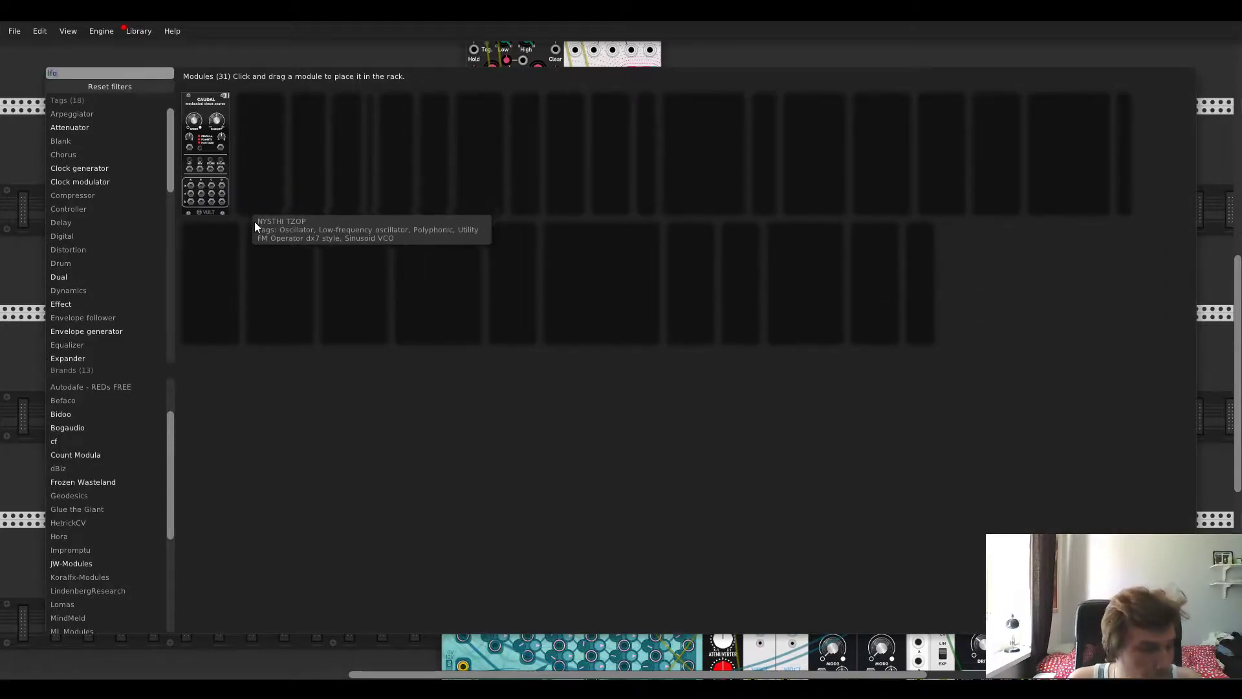
left_click_drag(990, 165, 1101, 408)
left_click_drag(1136, 493, 1149, 466)
left_click(1138, 495)
left_click(1139, 496)
key("Delete")
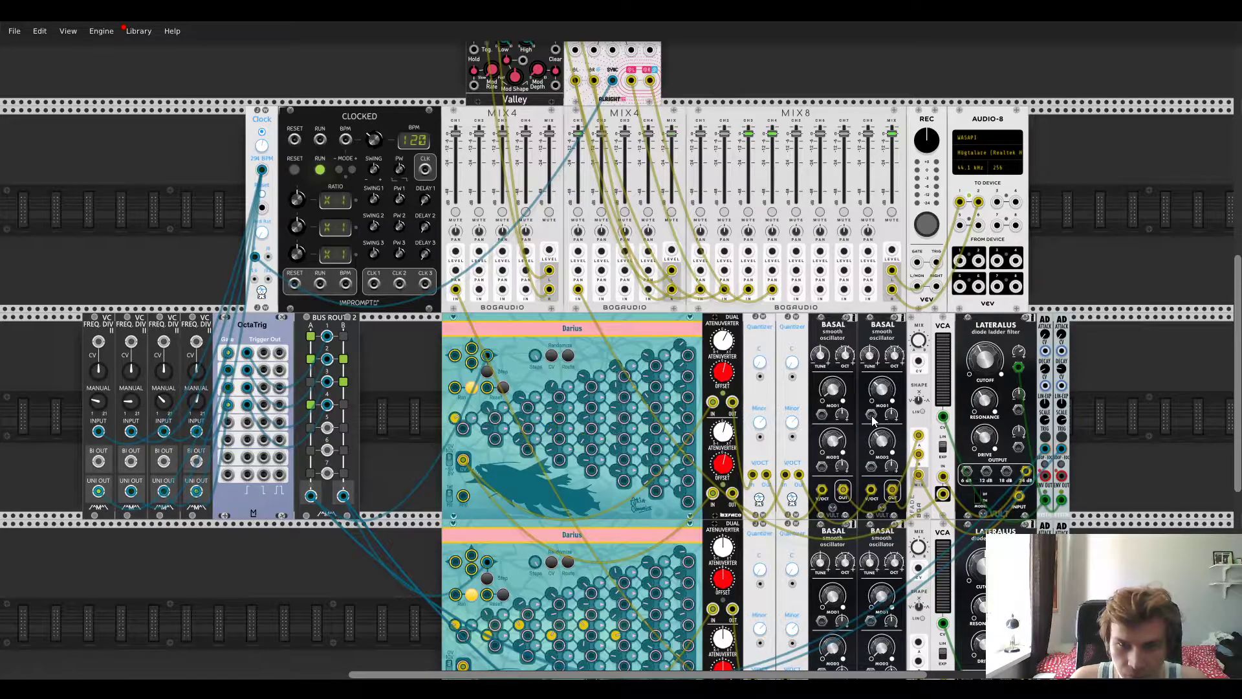
Step: Patch BUS ROUTE 2's output B into the MOD1 modulation input of the upper row's second BASAL
left_click_drag(871, 416, 343, 495)
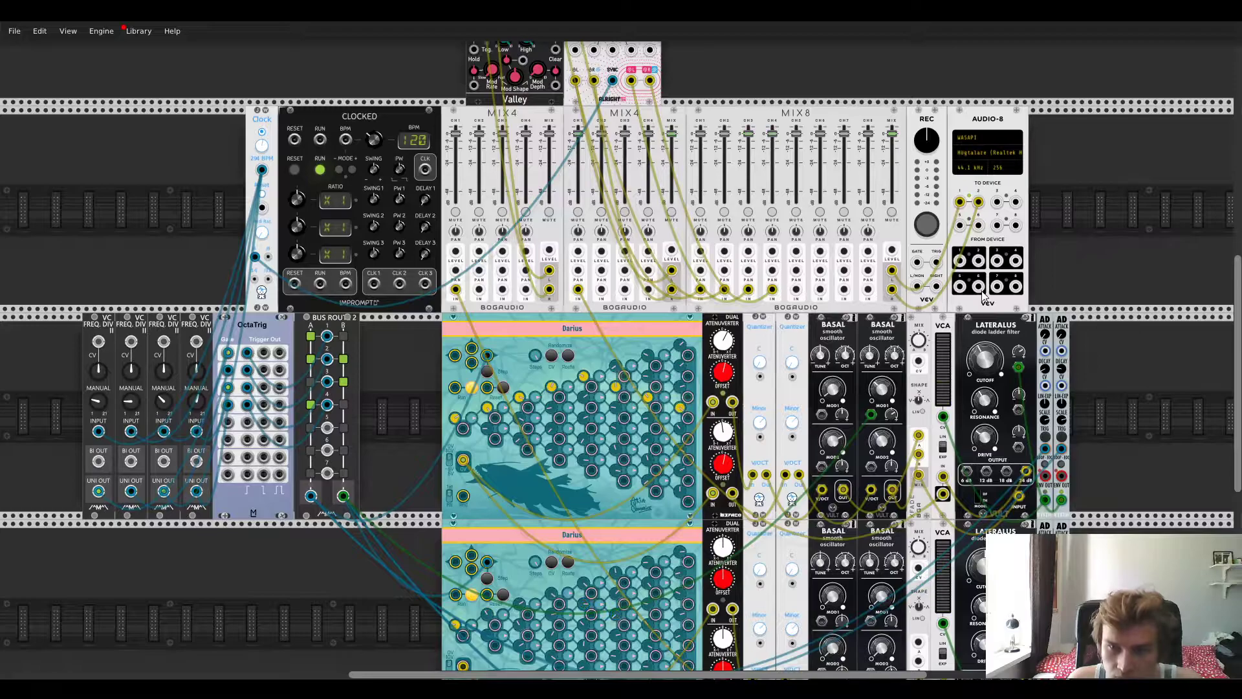
Step: In the lower row, patch each quantizer's output into the V/OCT input of its matching BASAL
scroll(1069, 294, "down", 4)
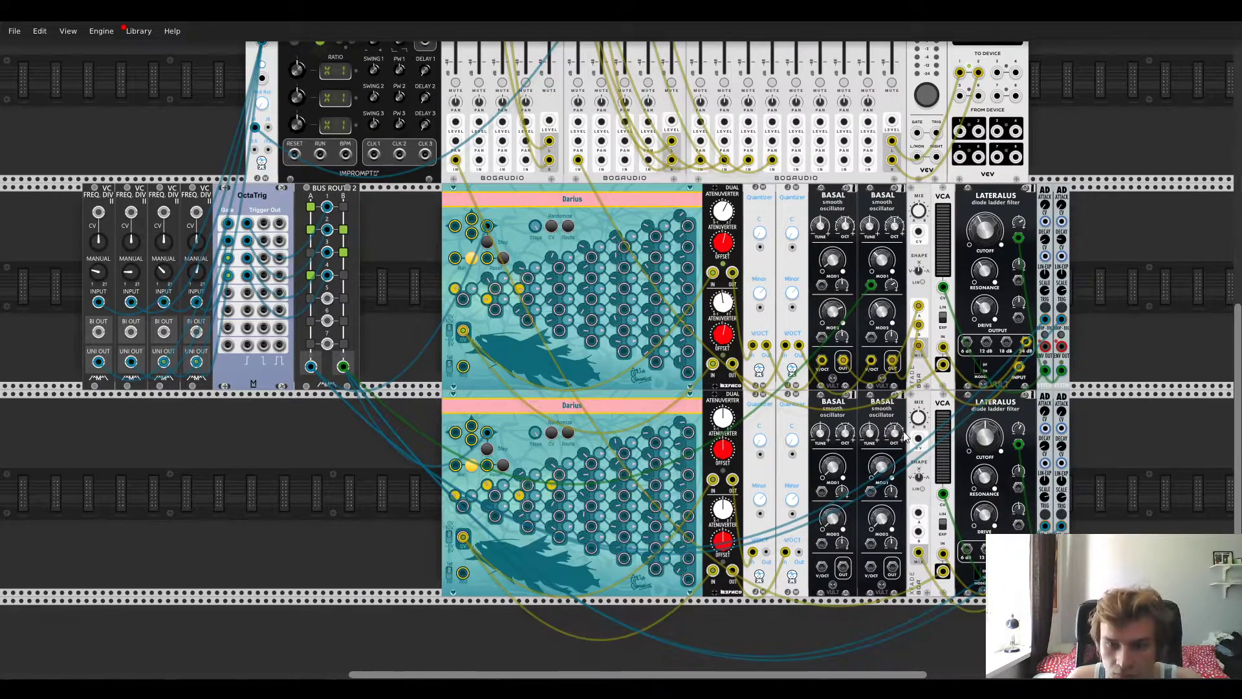
left_click(766, 551)
left_click(766, 552)
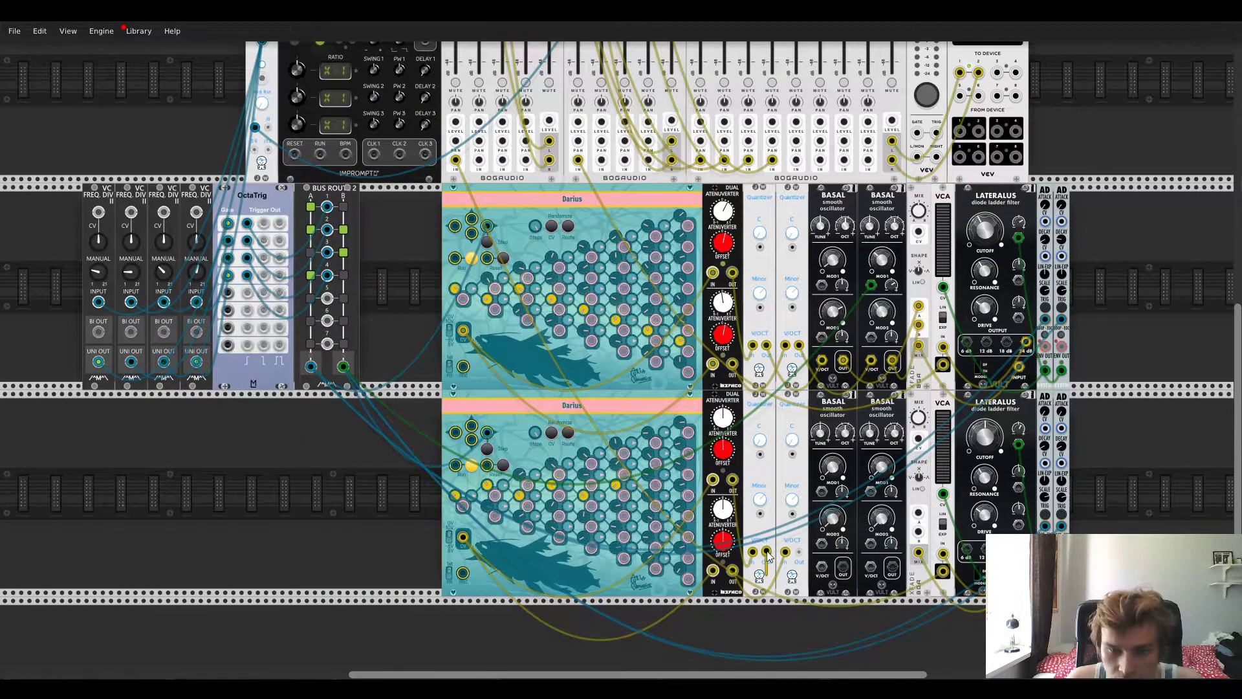
left_click_drag(800, 552, 867, 564)
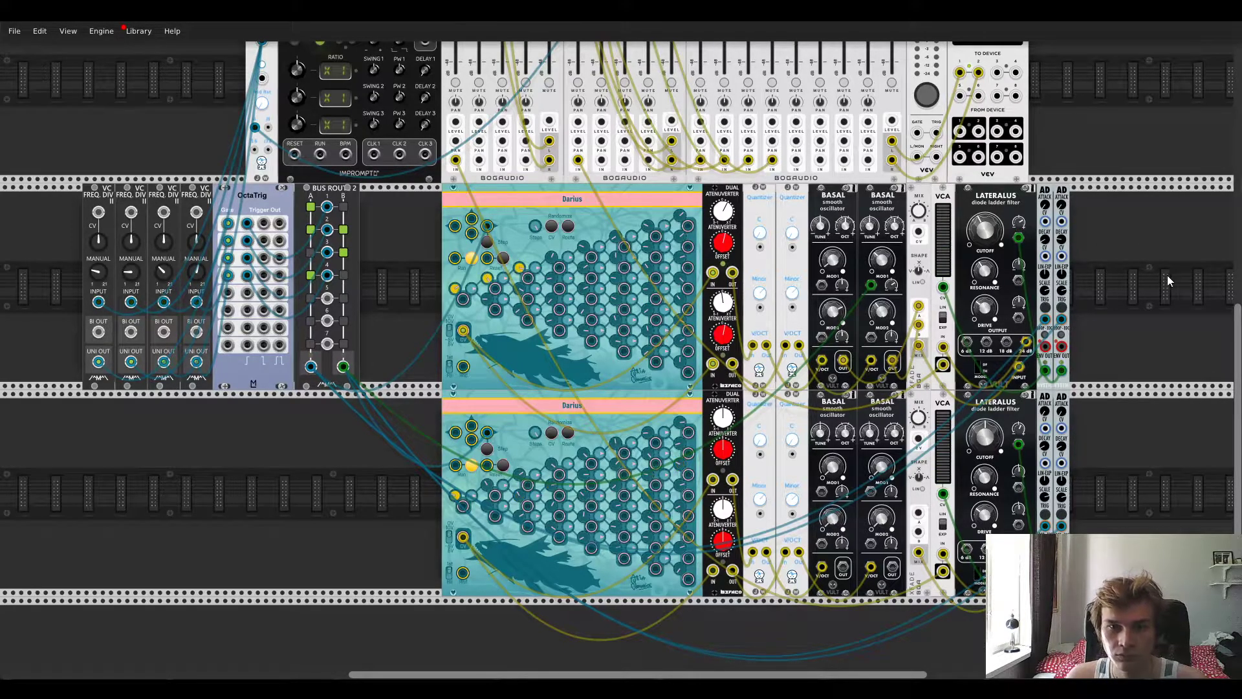
Step: In the lower row, patch both BASAL outputs into the two XFADE inputs
scroll(1167, 274, "up", 2)
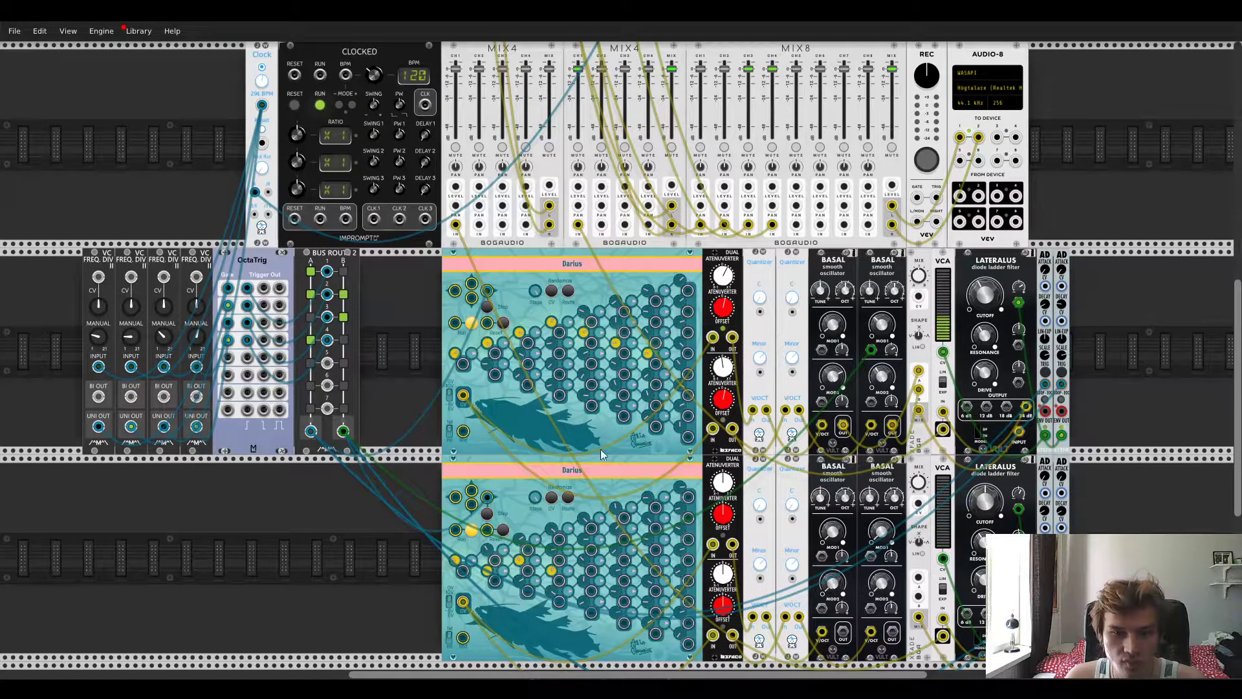
scroll(378, 541, "down", 2)
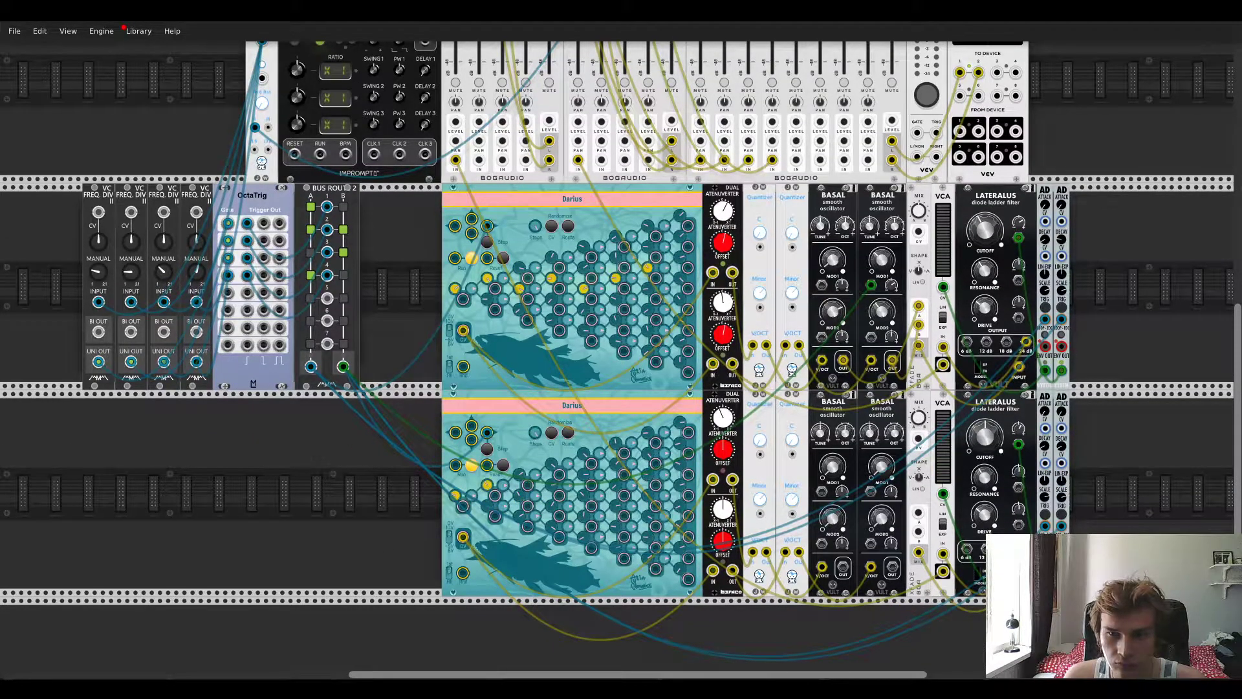
left_click_drag(844, 568, 918, 514)
left_click_drag(892, 569, 918, 531)
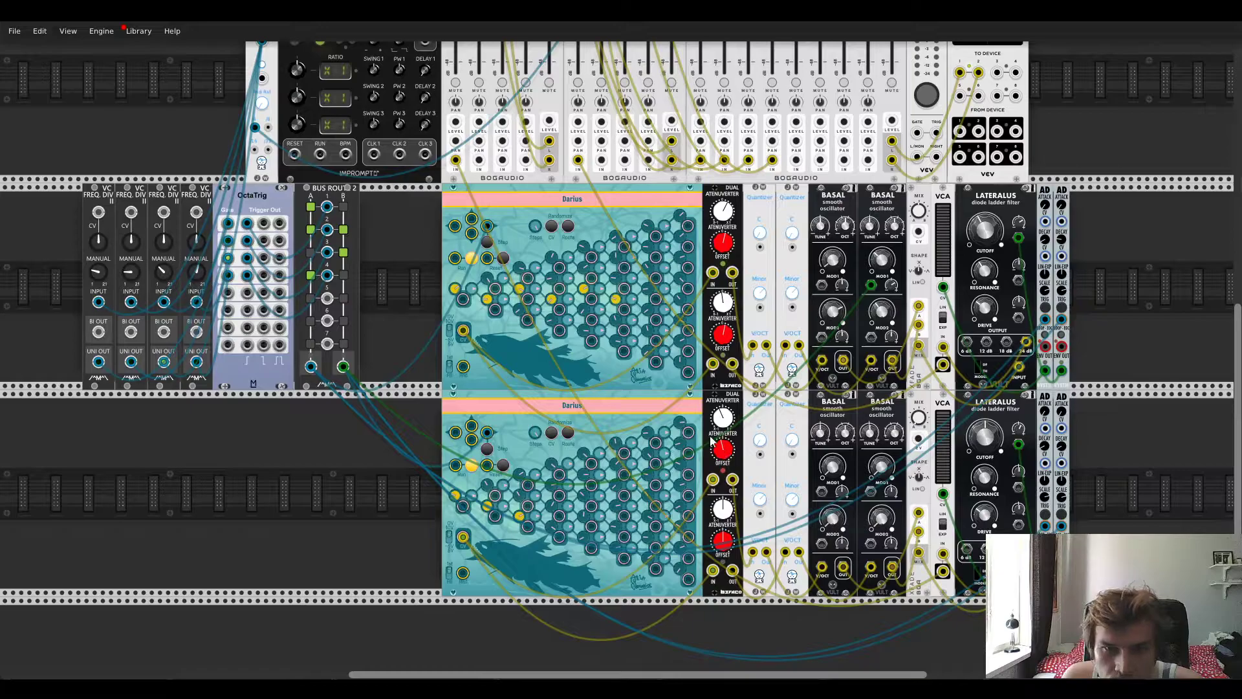
Step: Move the lower voice's cable from channel 1 of the first MIX4 to channel 2 of the second MIX4
scroll(409, 304, "up", 4)
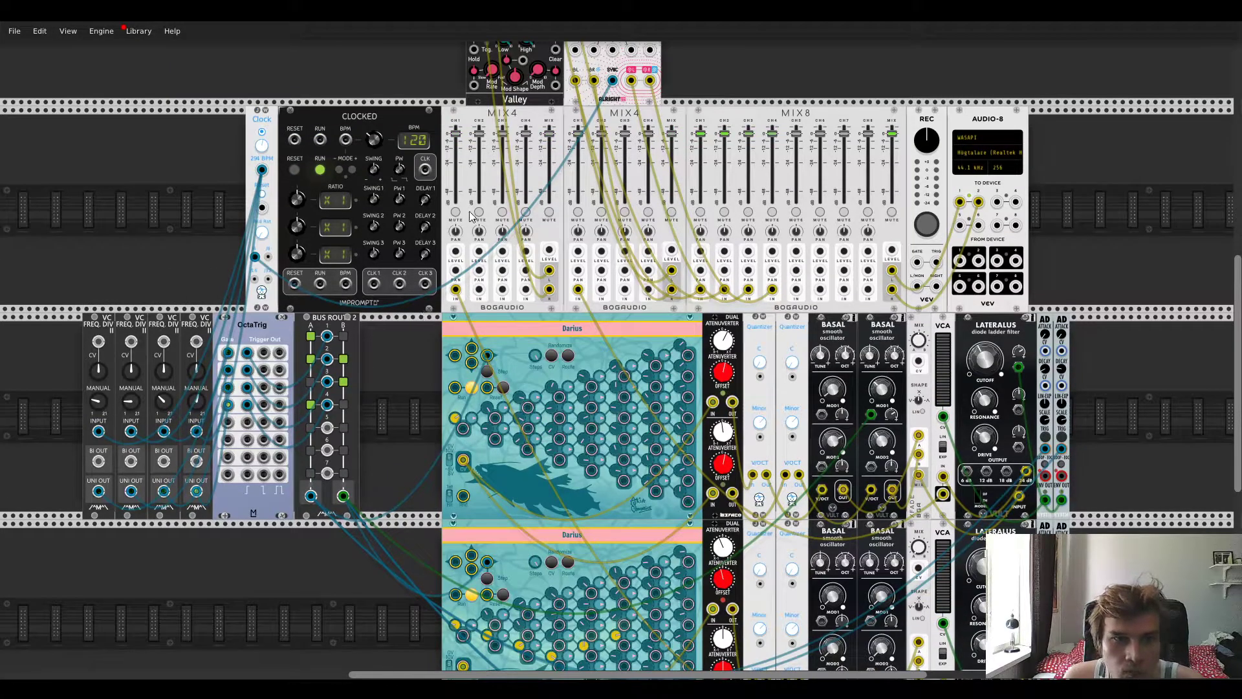
scroll(418, 137, "up", 5)
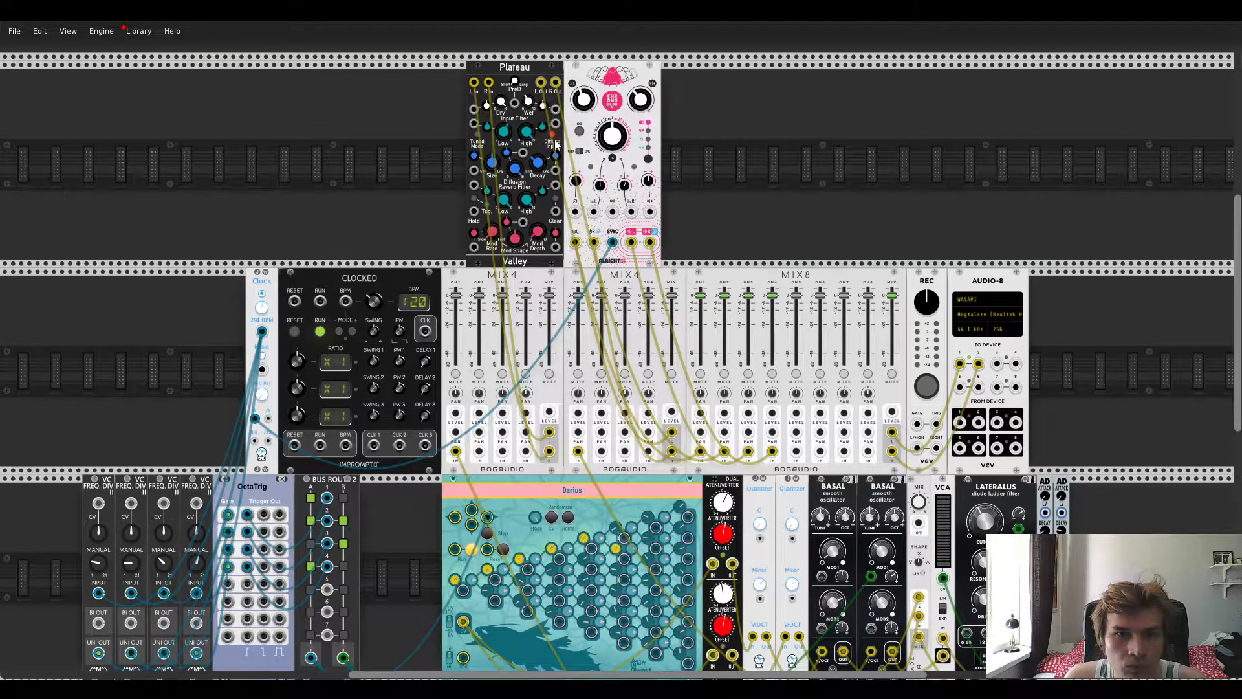
left_click_drag(457, 452, 602, 453)
Step: Mute channel 1 of the second MIX4, which carries the upper voice
scroll(768, 192, "down", 4)
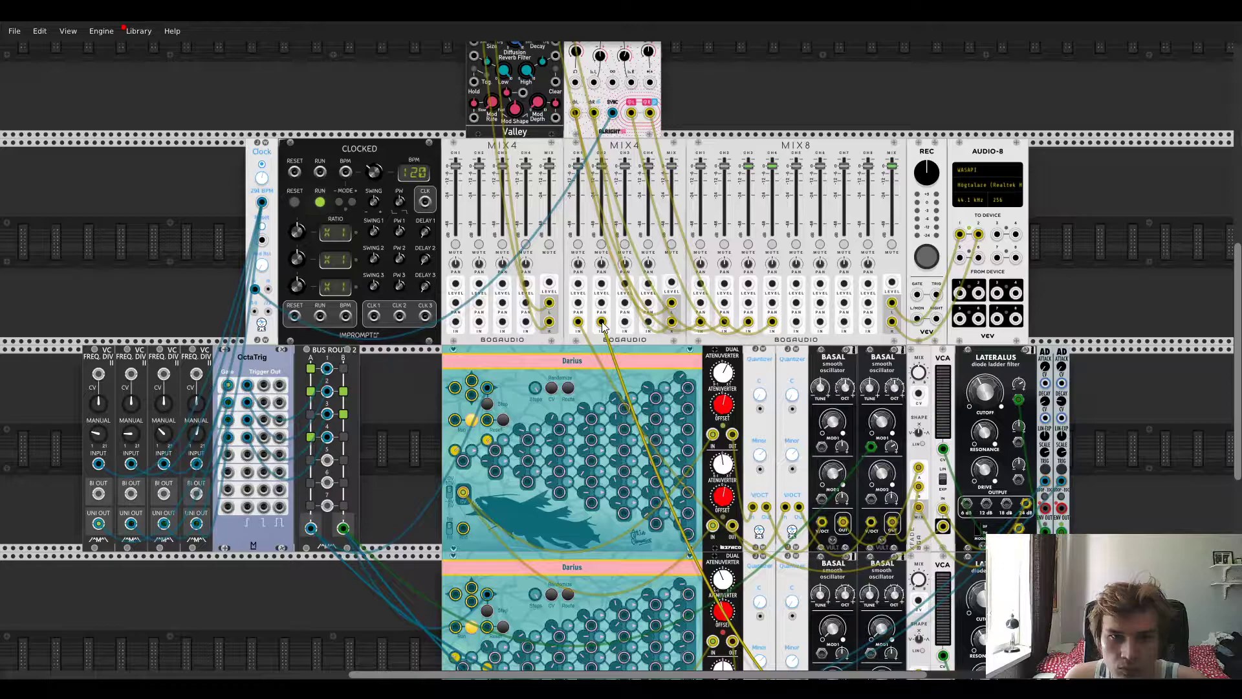
scroll(873, 425, "down", 6)
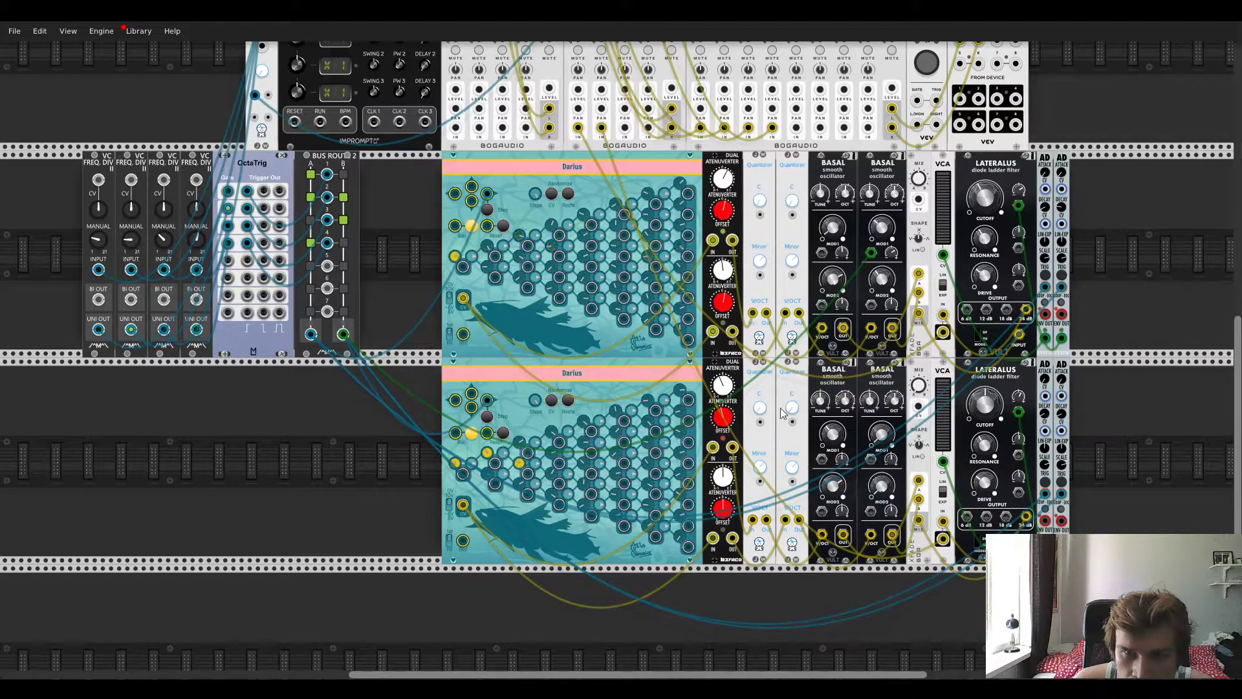
scroll(789, 418, "up", 5)
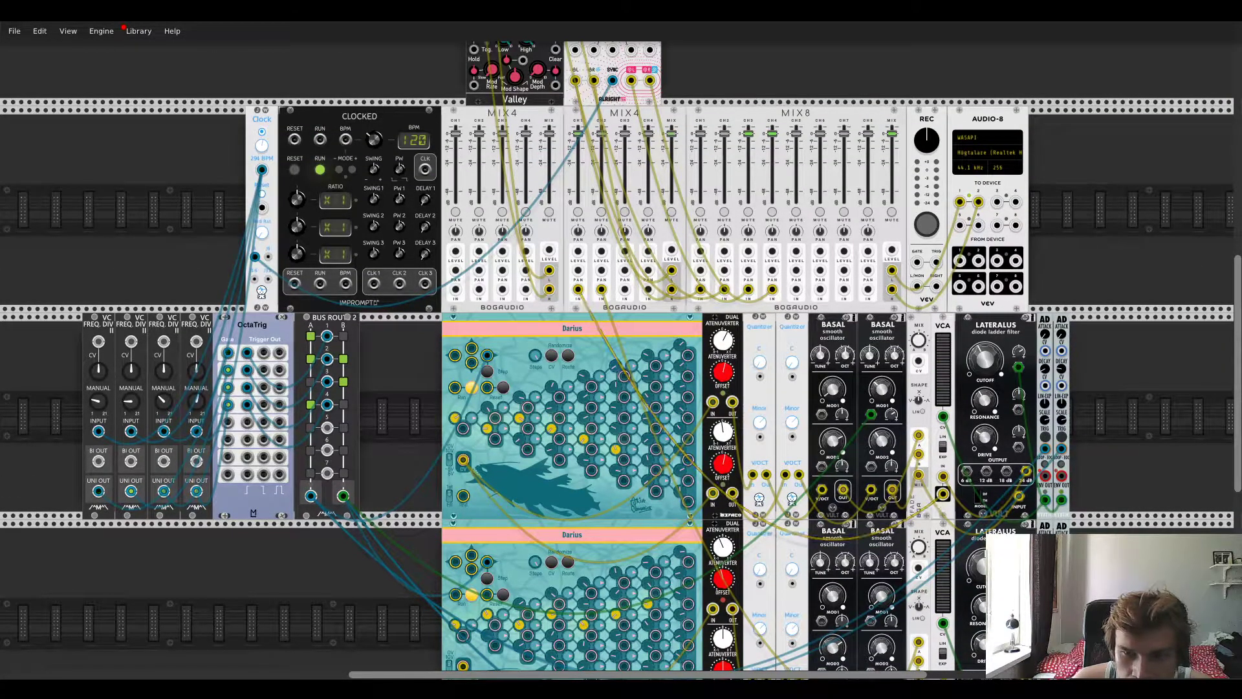
scroll(1152, 517, "down", 1)
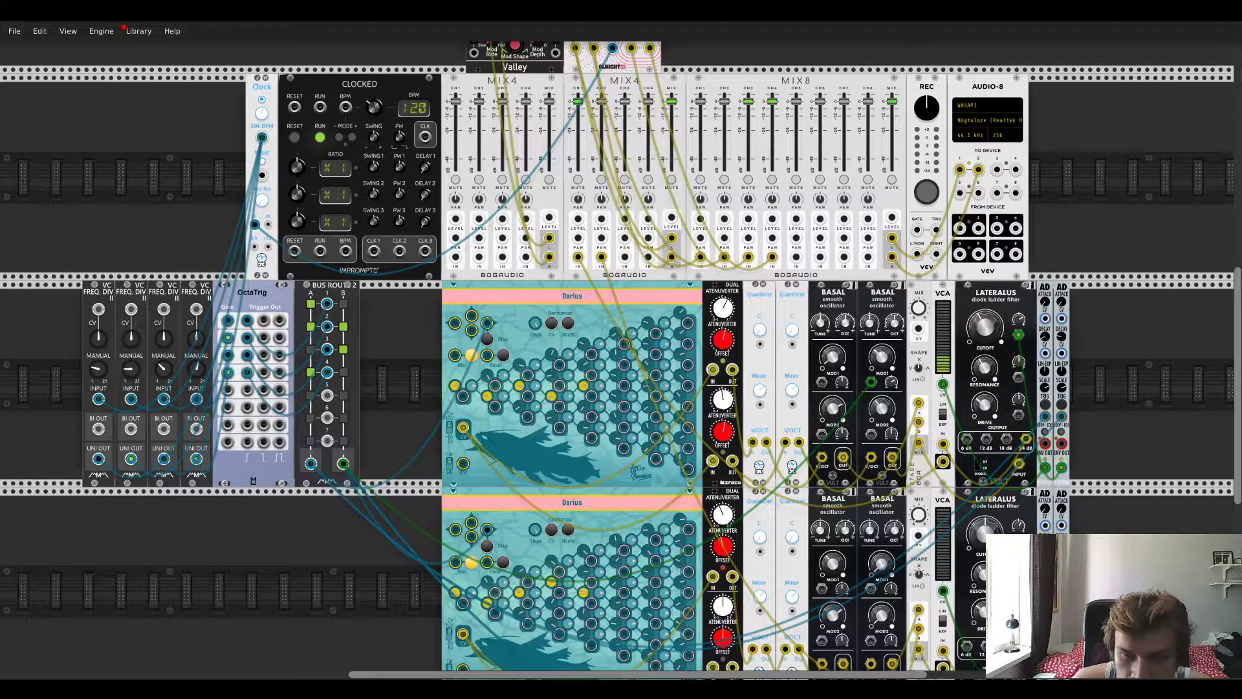
left_click(577, 179)
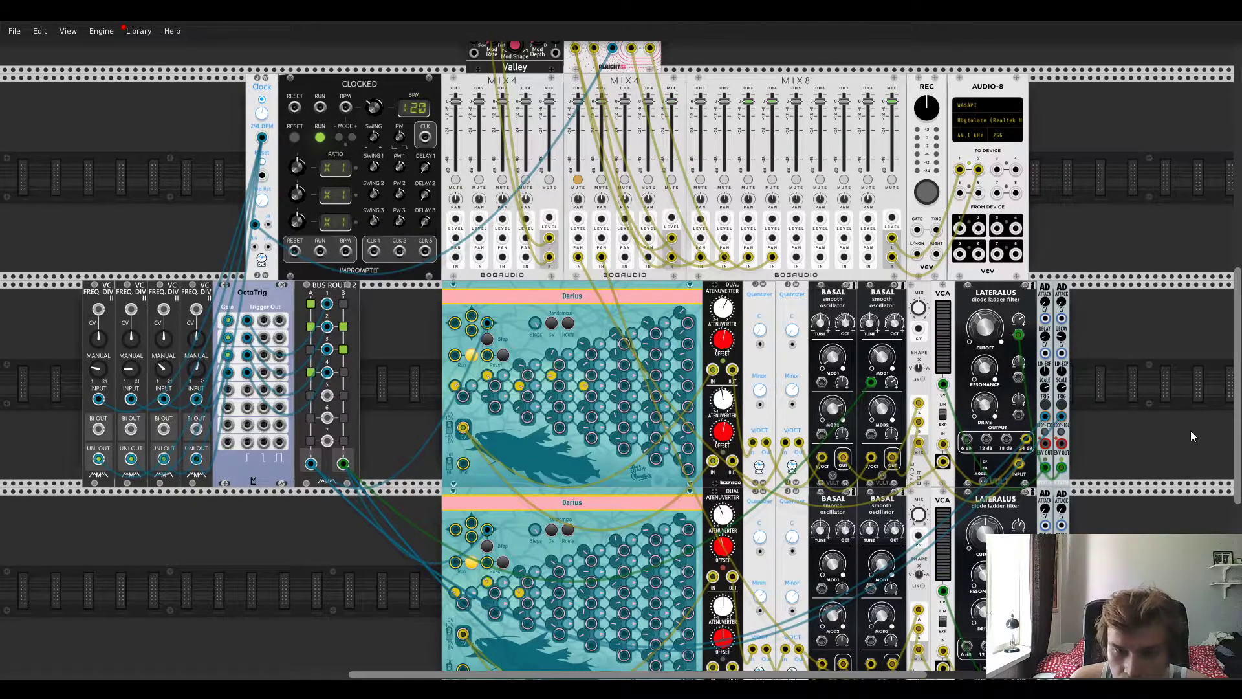
Step: Unmute channel 1 of the second MIX4, which carries the upper voice
scroll(1145, 416, "down", 3)
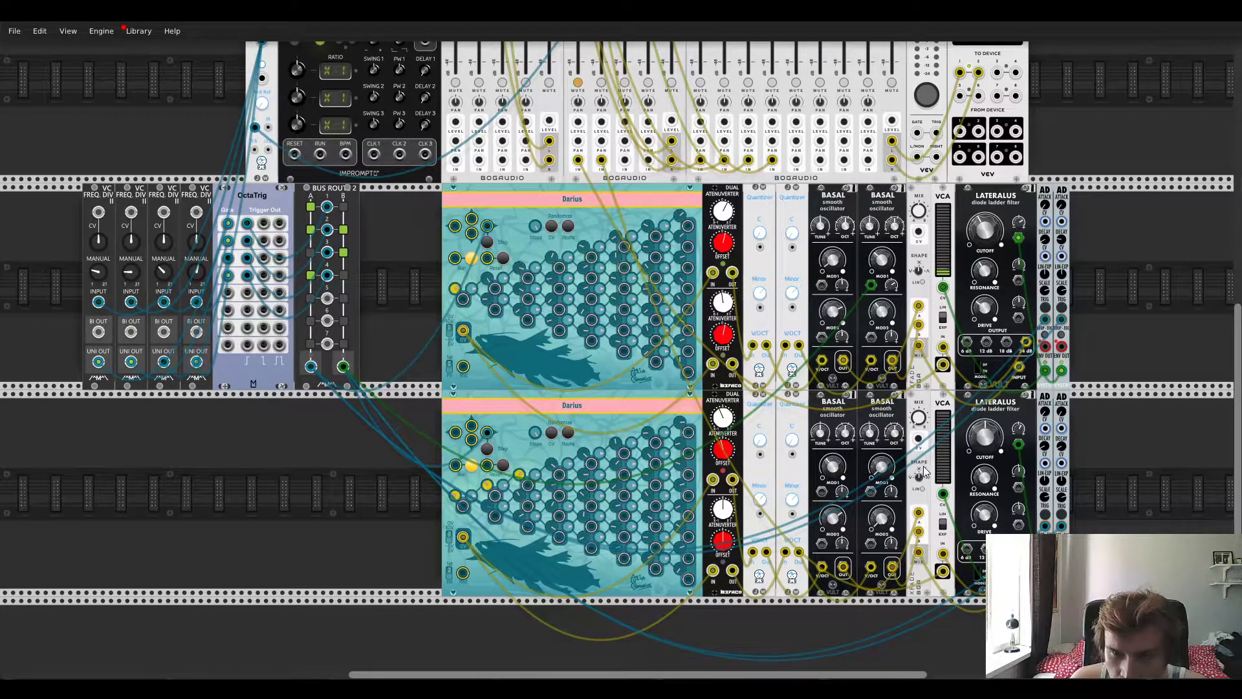
scroll(600, 355, "up", 4)
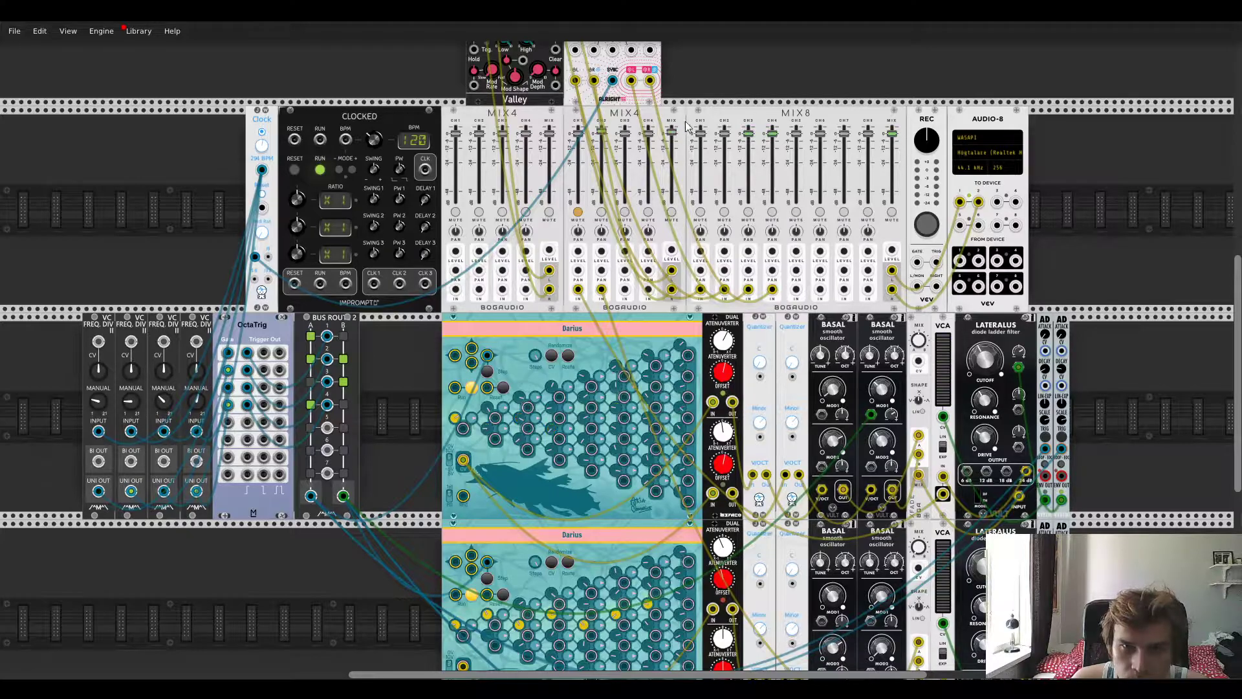
scroll(781, 220, "down", 4)
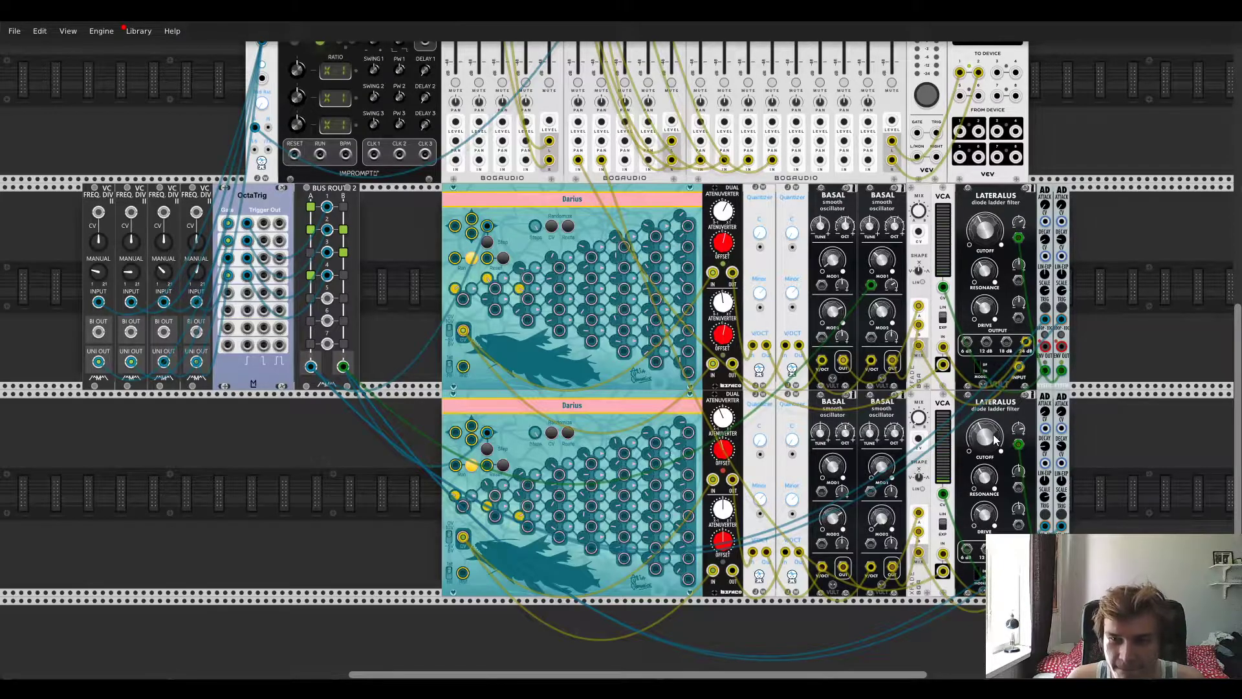
scroll(1109, 401, "up", 5)
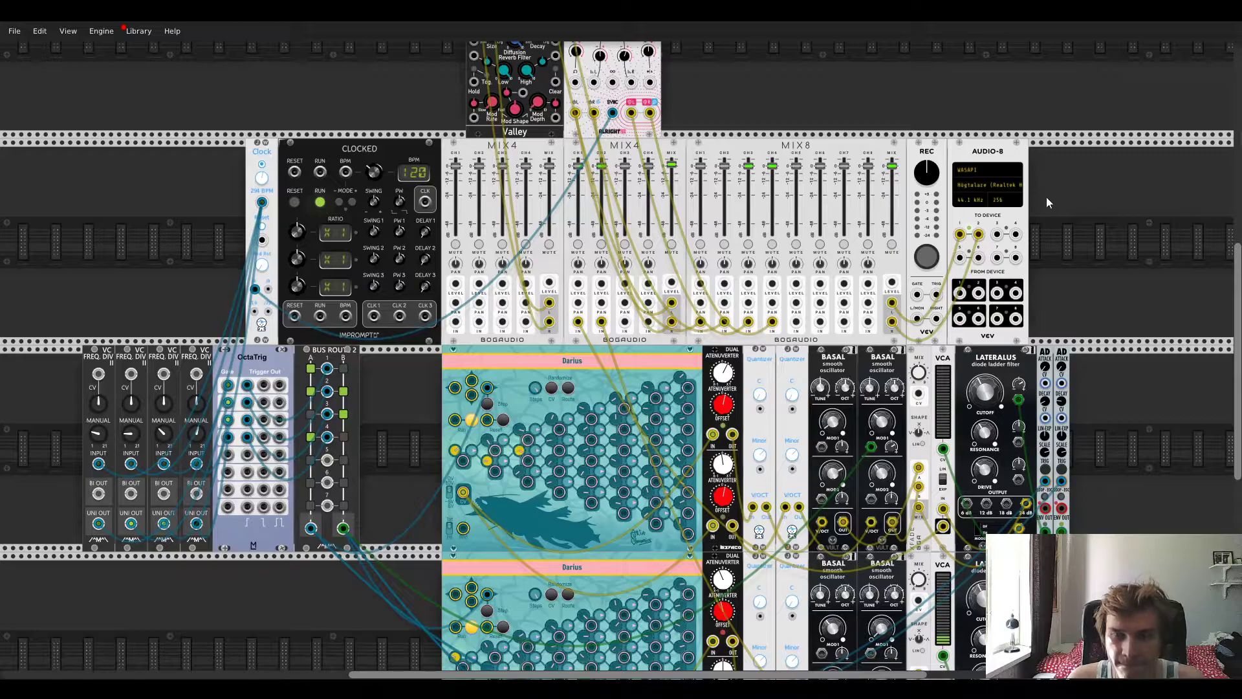
scroll(670, 170, "down", 2)
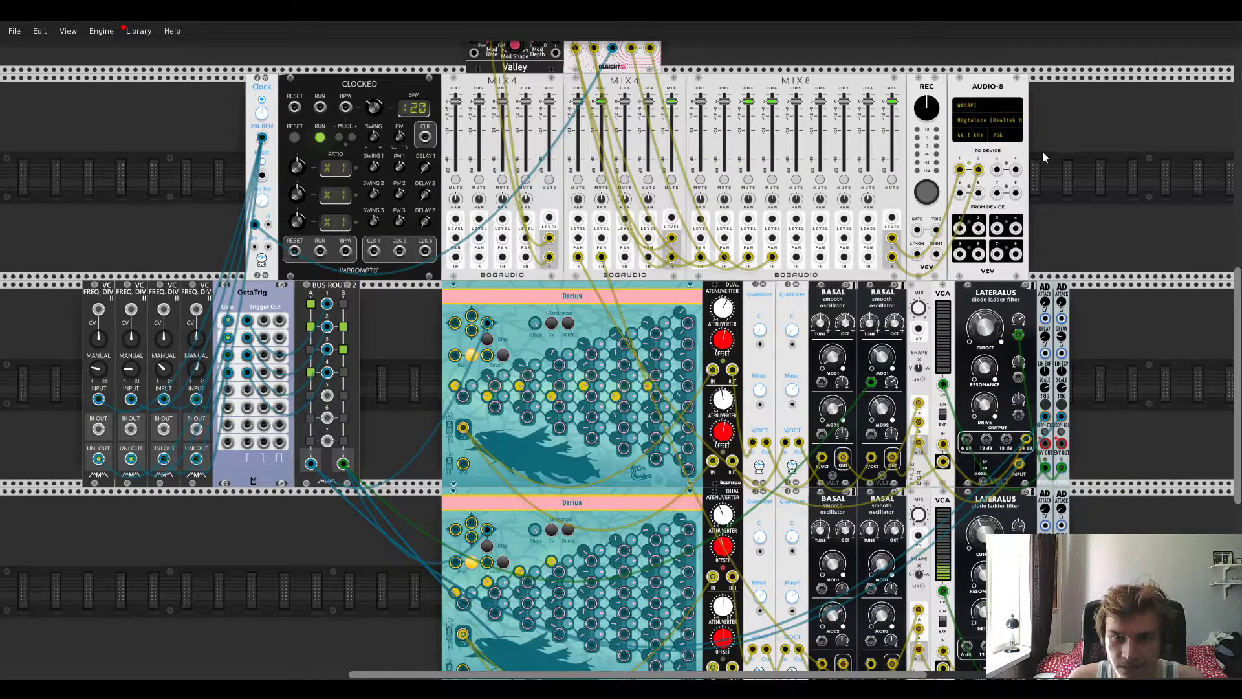
scroll(1042, 151, "down", 5)
scroll(1167, 249, "up", 1)
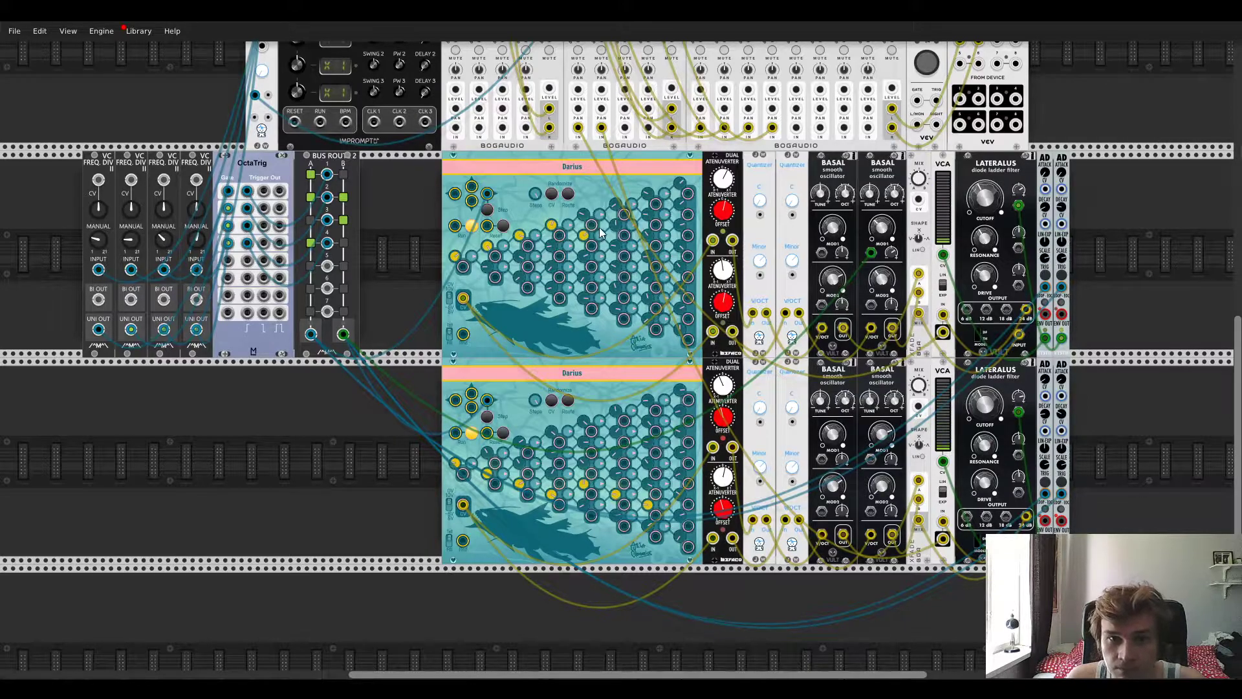
scroll(816, 446, "up", 2)
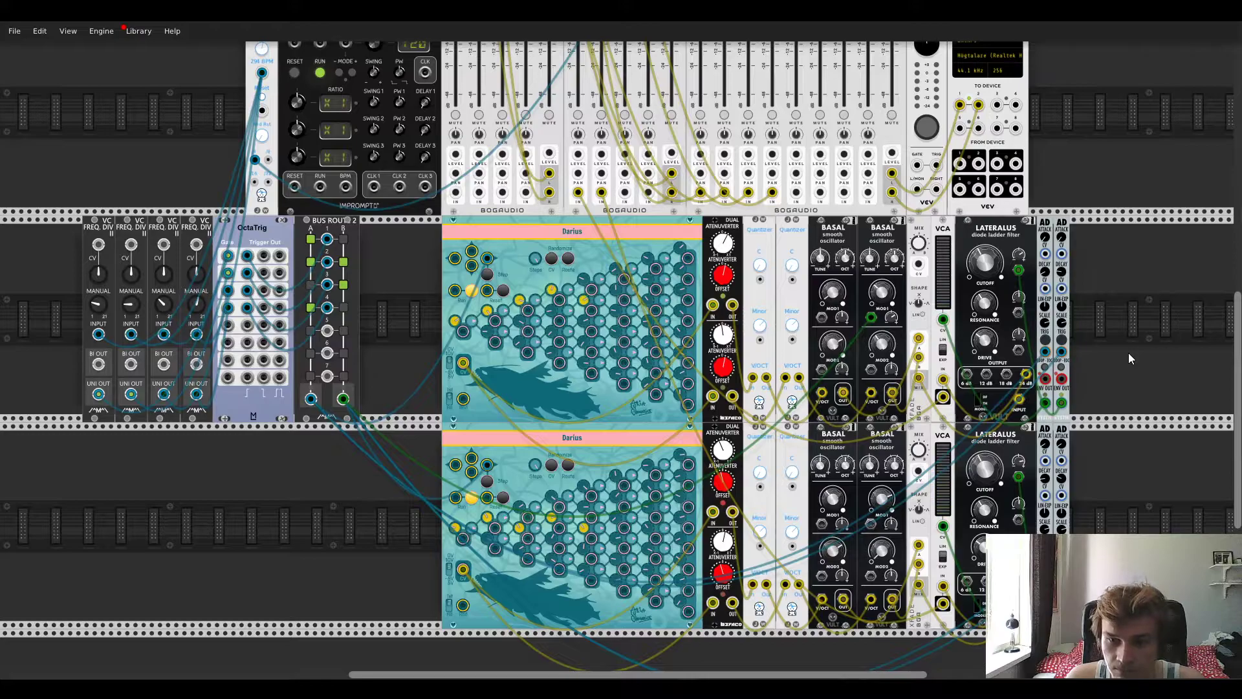
scroll(1136, 340, "up", 2)
scroll(1136, 340, "down", 3)
scroll(1136, 340, "down", 3)
scroll(1136, 340, "up", 2)
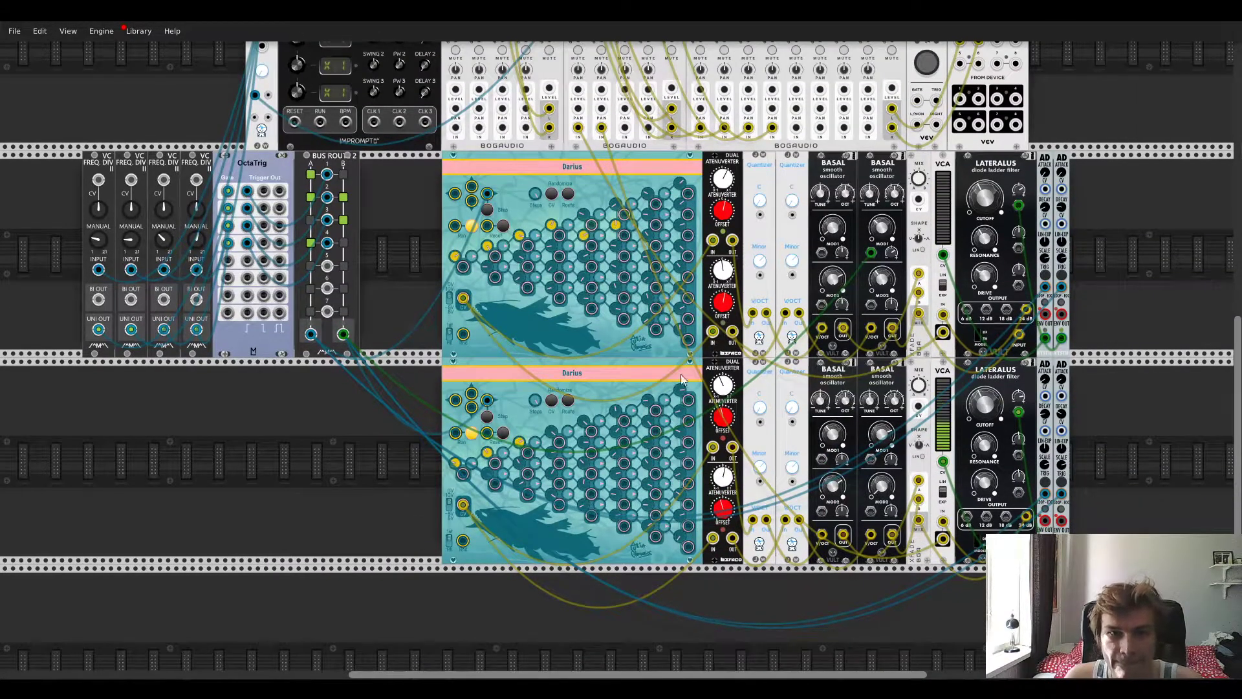
Step: Duplicate the lower Darius sequencer and align the copy in a third row directly below
scroll(340, 464, "down", 5)
key("ctrl+d")
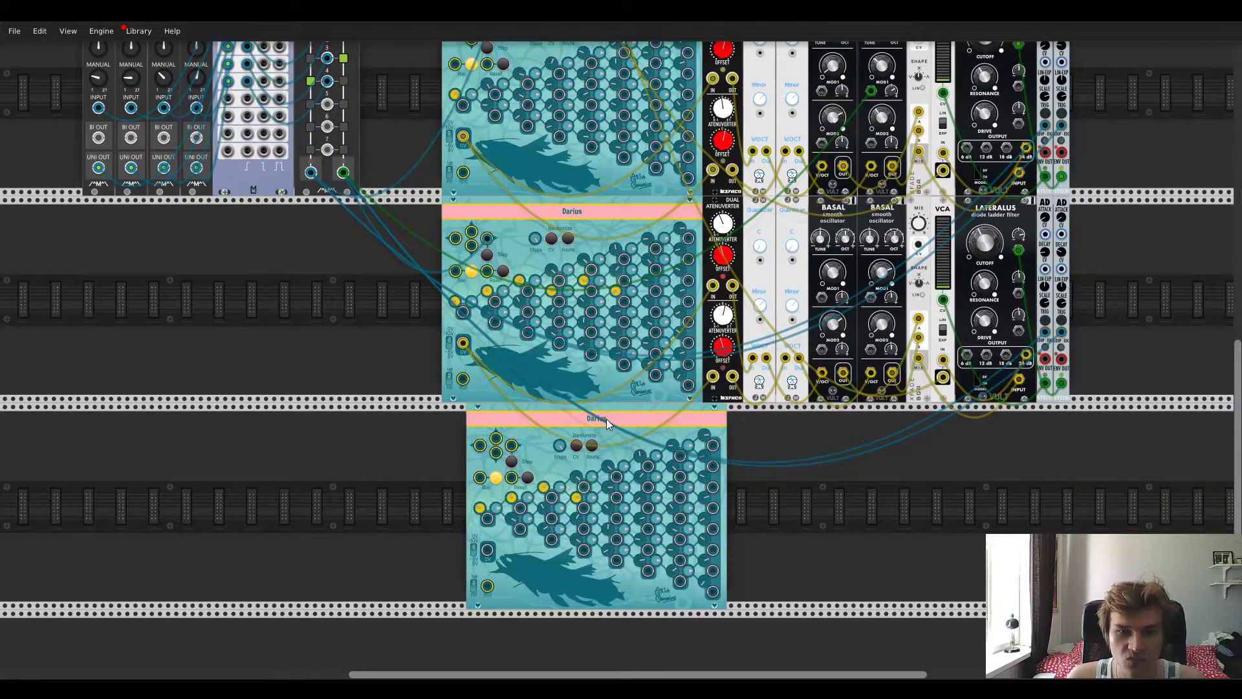
left_click(592, 417)
Step: Add two EvenVCO oscillators to the third row and place a duplicated Dual Atenuverter beside its Darius
right_click(724, 479)
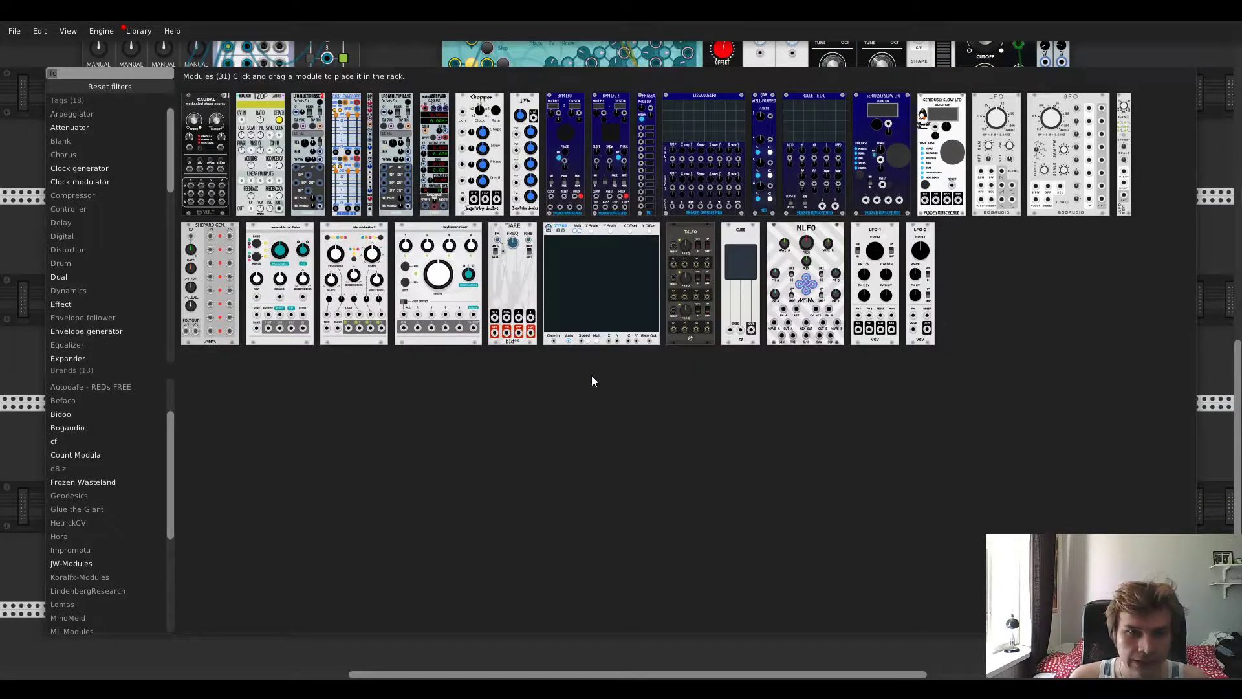
type("even")
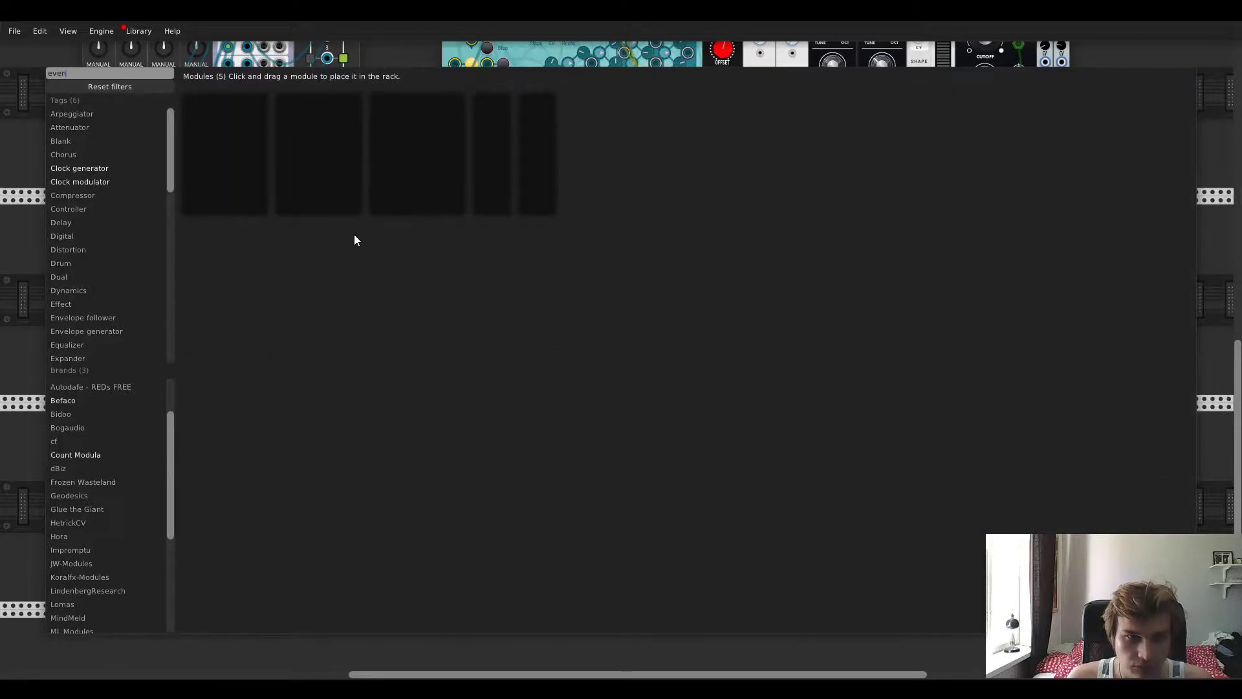
left_click_drag(525, 147, 709, 491)
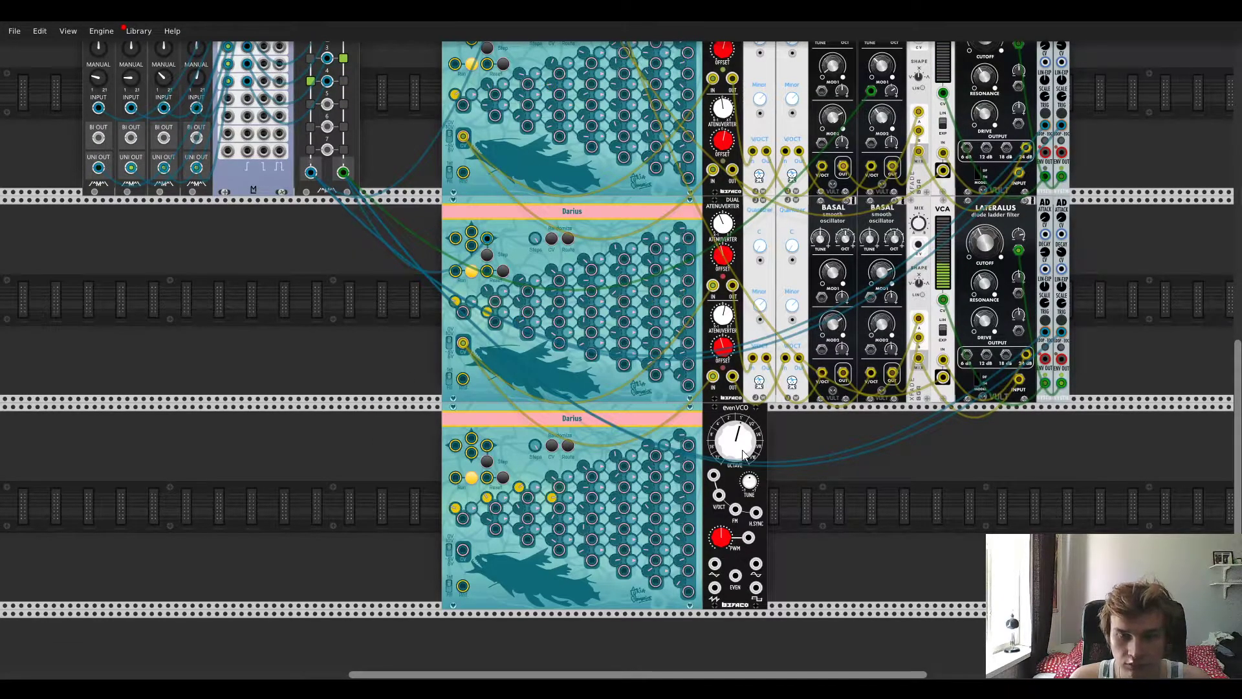
key("ctrl+d")
left_click_drag(747, 418, 845, 421)
key("ctrl+d")
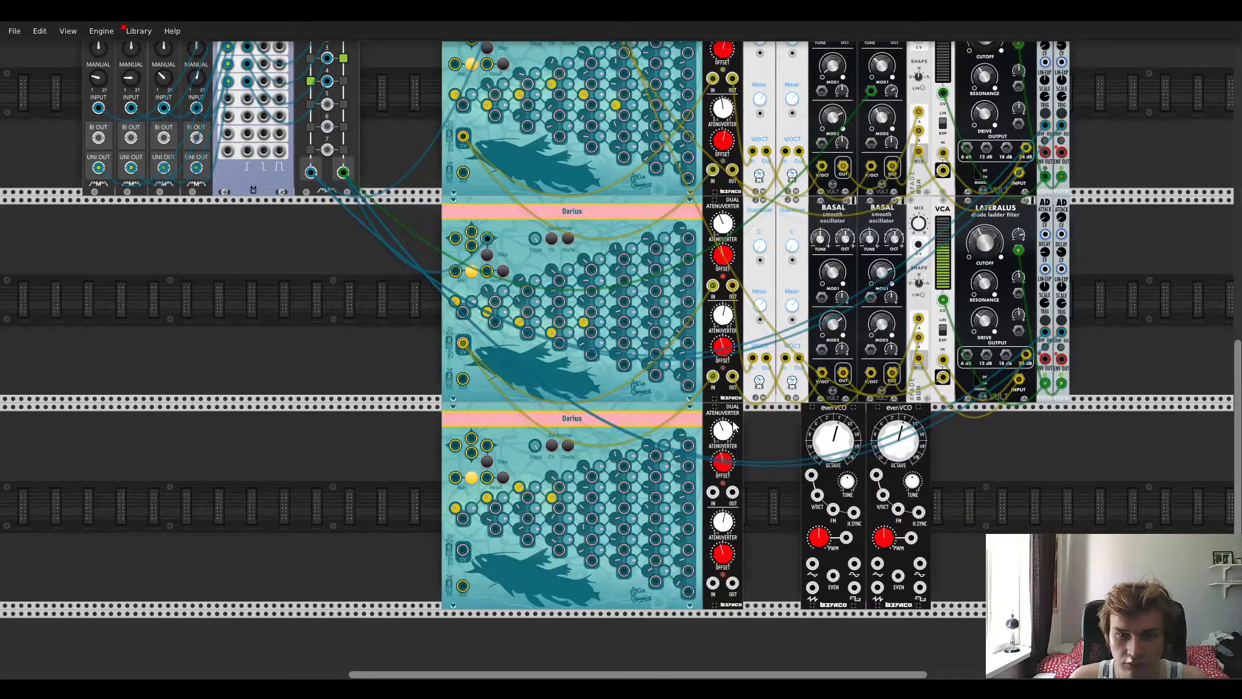
Step: Patch both Bus Route outputs into the third Darius's control inputs, and the Darius output into both attenuverter inputs
left_click_drag(713, 493, 311, 270)
scroll(326, 277, "up", 3)
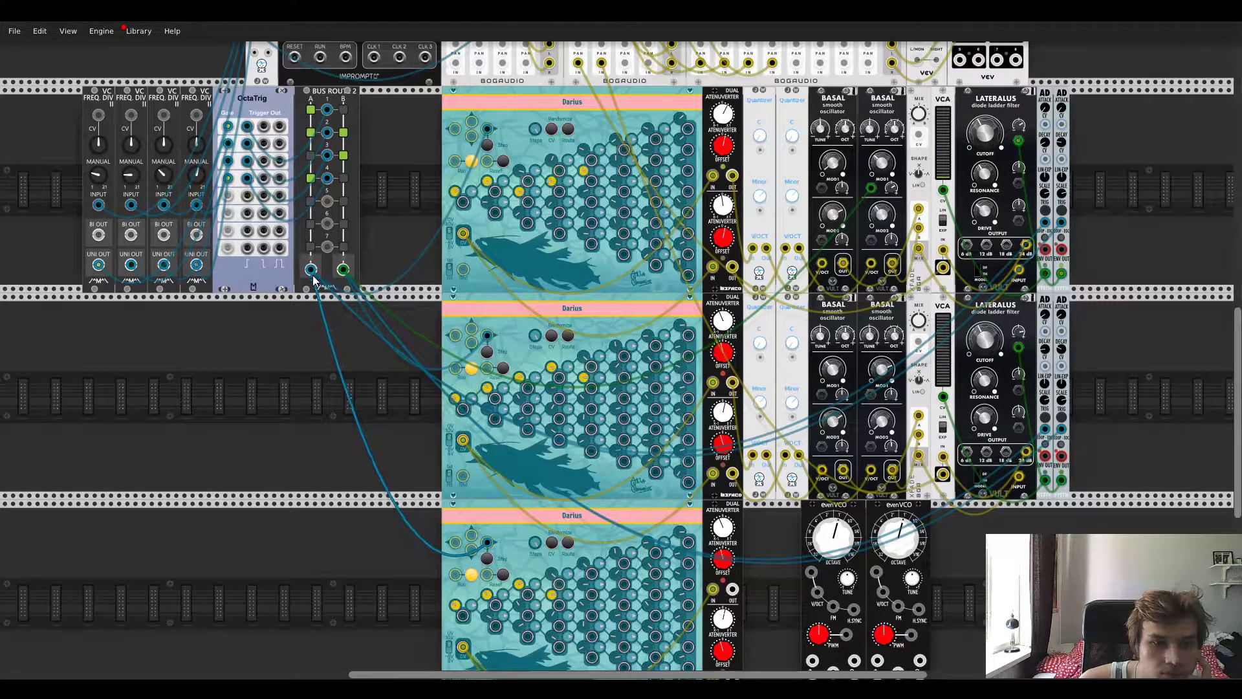
left_click_drag(470, 551, 341, 278)
scroll(313, 456, "down", 3)
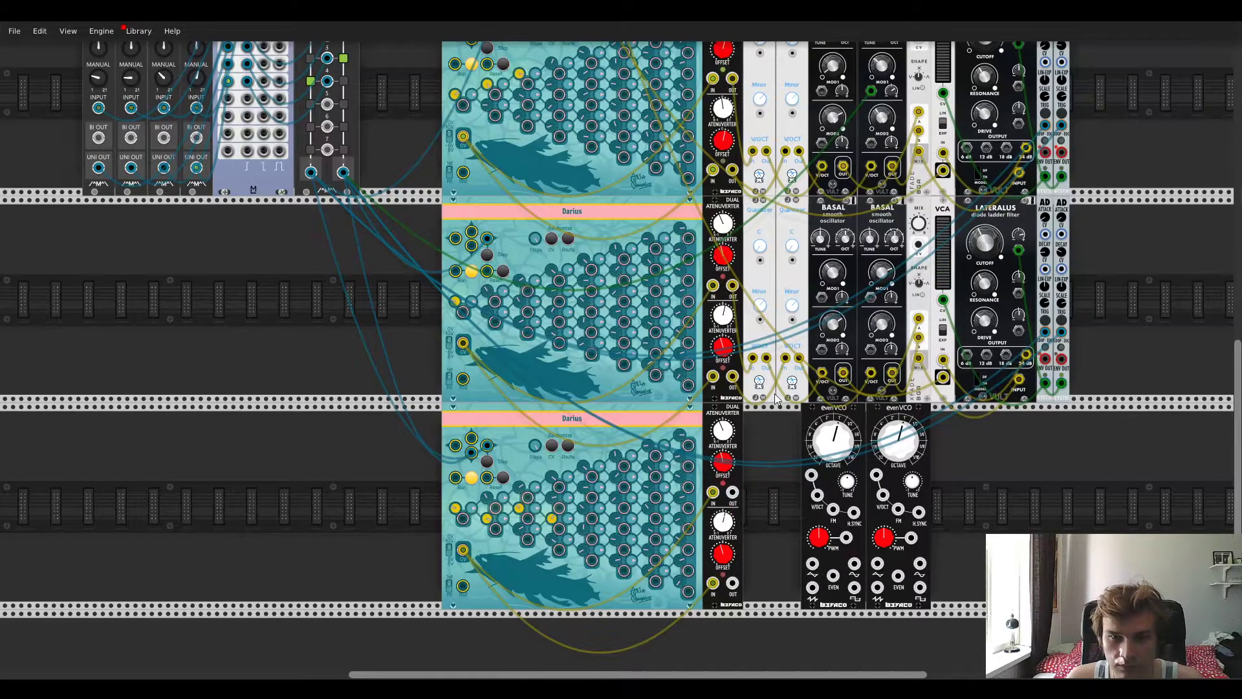
Step: Place two duplicated Quantizers between the third row's attenuverter and EvenVCOs, and patch the attenuverter's first output into the first Quantizer
key("ctrl+d")
key("ctrl+d")
left_click_drag(831, 424, 872, 421)
left_click_drag(979, 419, 919, 423)
left_click_drag(752, 565, 922, 353)
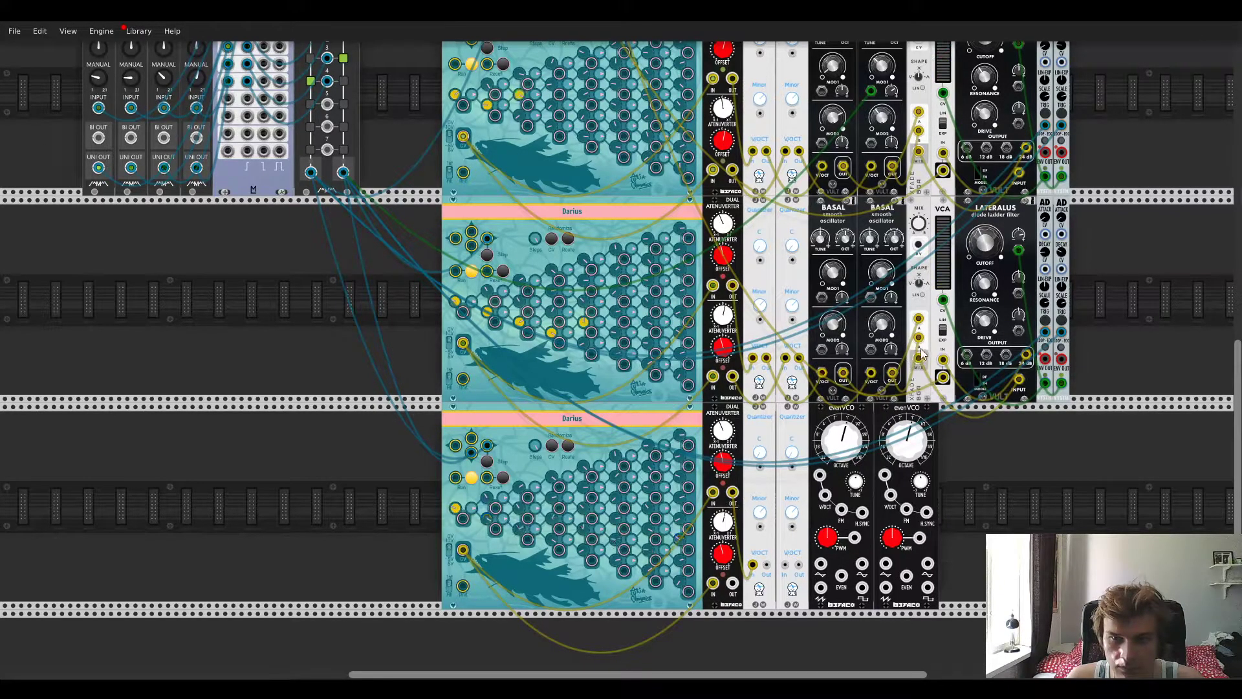
Step: Extend the third row with duplicates of the XFADE, VCA, LATERALUS filter and two AD envelopes
key("ctrl+d")
key("ctrl+d")
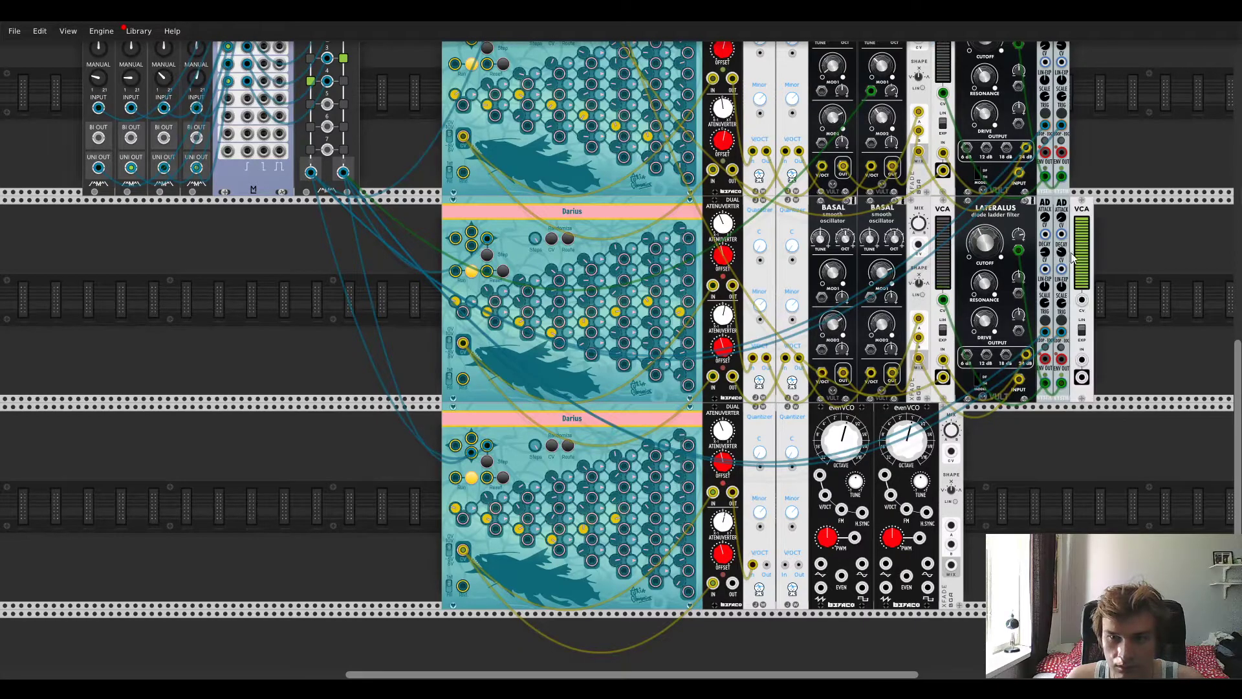
left_click_drag(1083, 210, 977, 428)
key("ctrl+d")
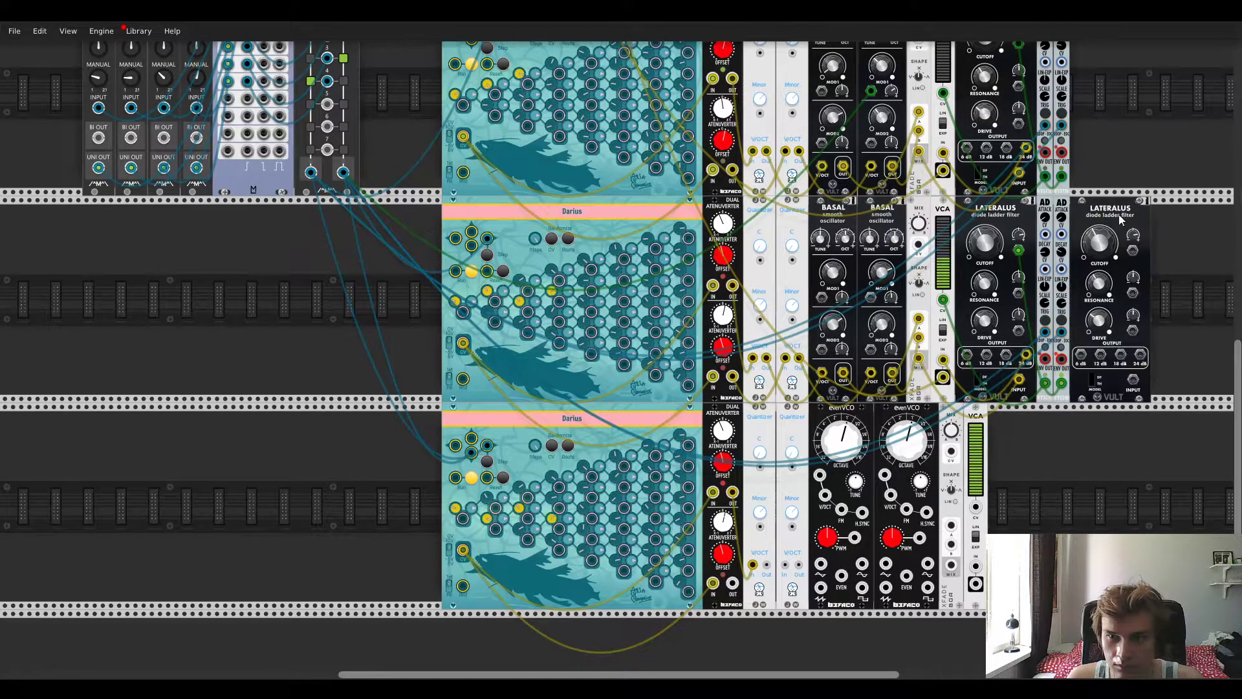
left_click_drag(1119, 211, 1037, 417)
key("ctrl+d")
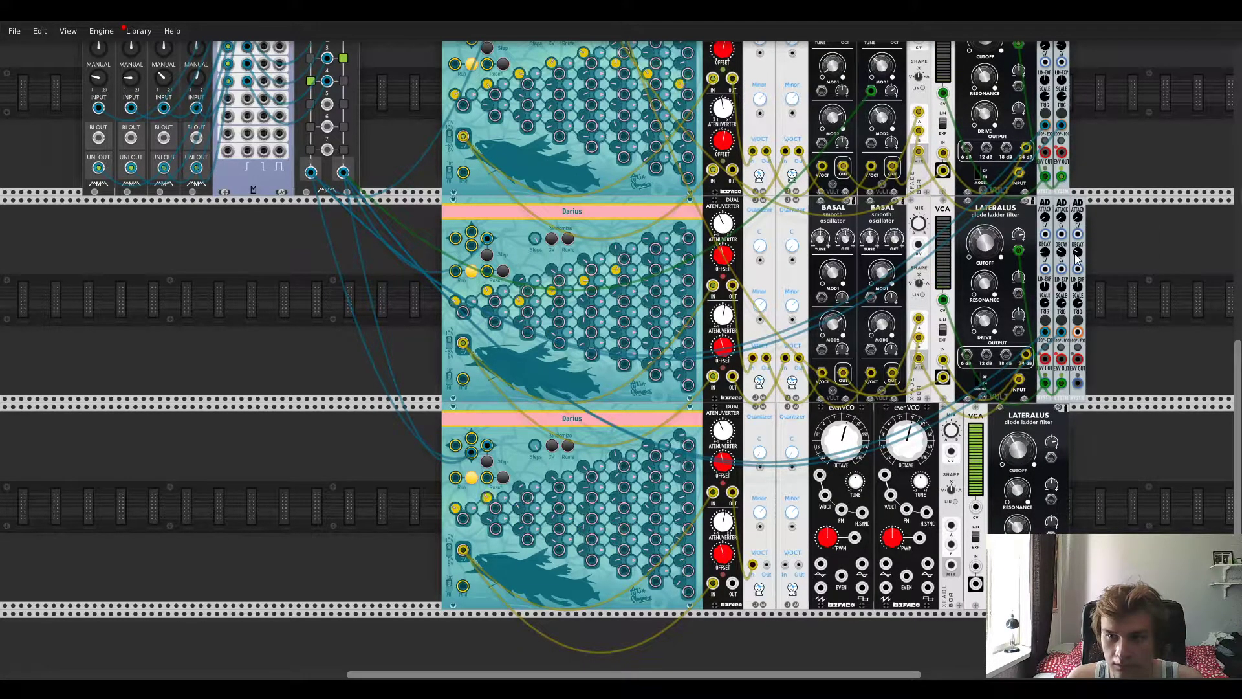
left_click_drag(1084, 227, 1084, 432)
key("ctrl+d")
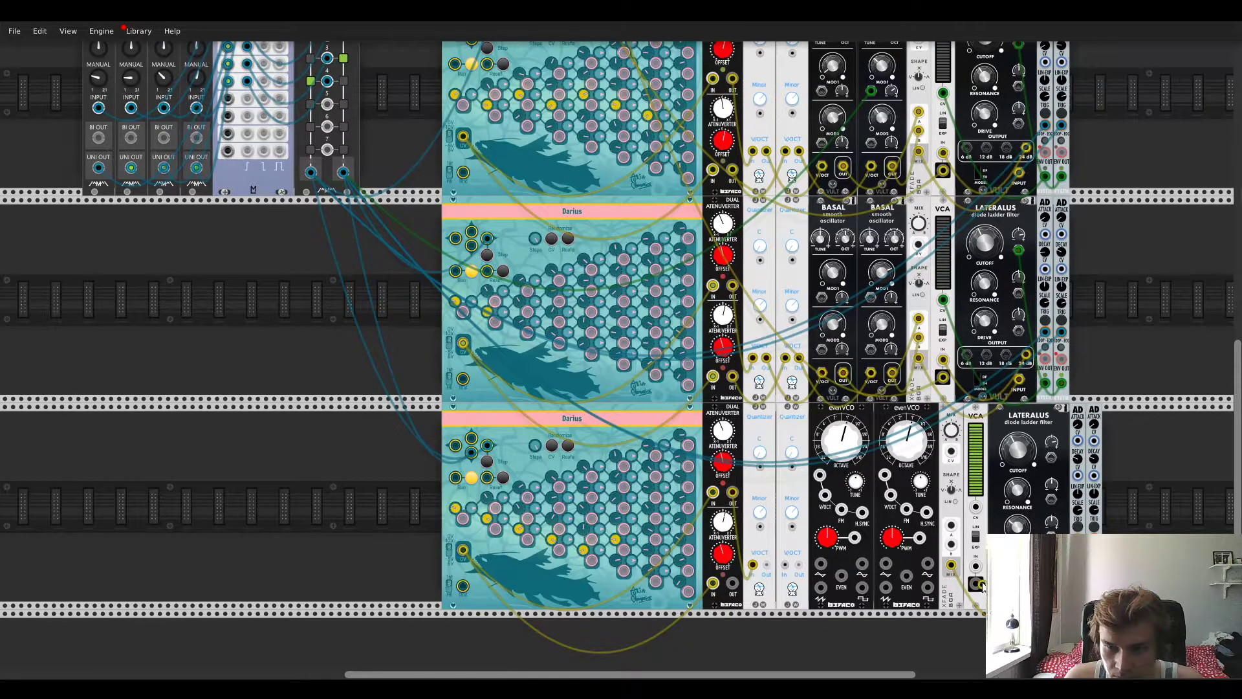
Step: In the third row, chain XFADE, VCA and LATERALUS, and patch the filter's 24 dB output into channel 3 of the second MIX4
left_click_drag(975, 584, 625, 419)
scroll(781, 478, "up", 7)
scroll(637, 433, "down", 2)
scroll(646, 429, "down", 5)
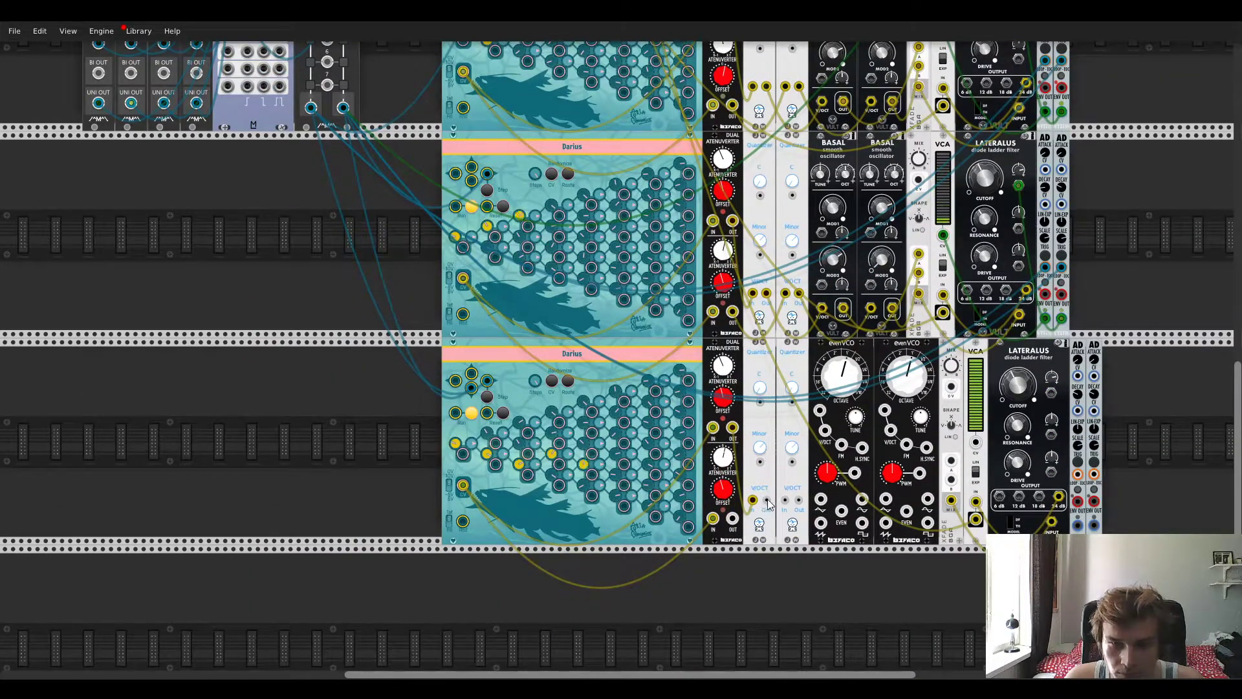
Step: Patch the third row's Quantizer outputs into the EvenVCO V/OCT inputs, and the attenuverter's second output into the second Quantizer
left_click_drag(767, 501, 769, 506)
left_click_drag(853, 520, 826, 430)
left_click_drag(800, 501, 890, 430)
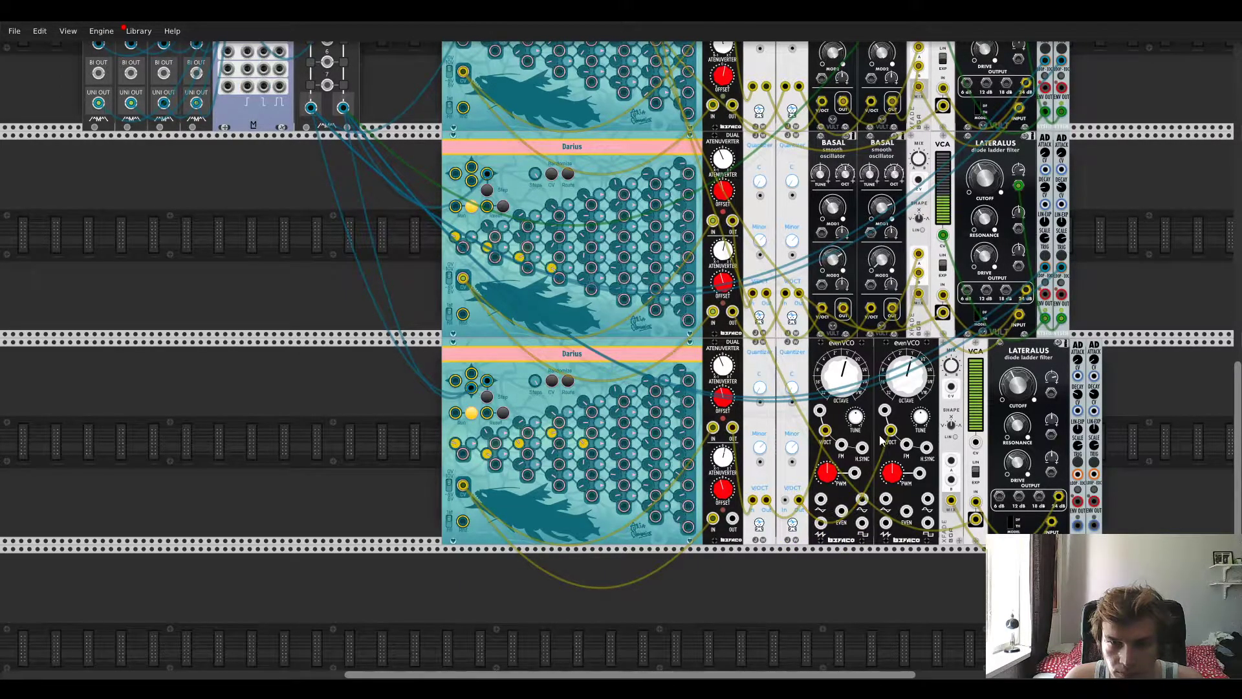
left_click_drag(785, 500, 733, 518)
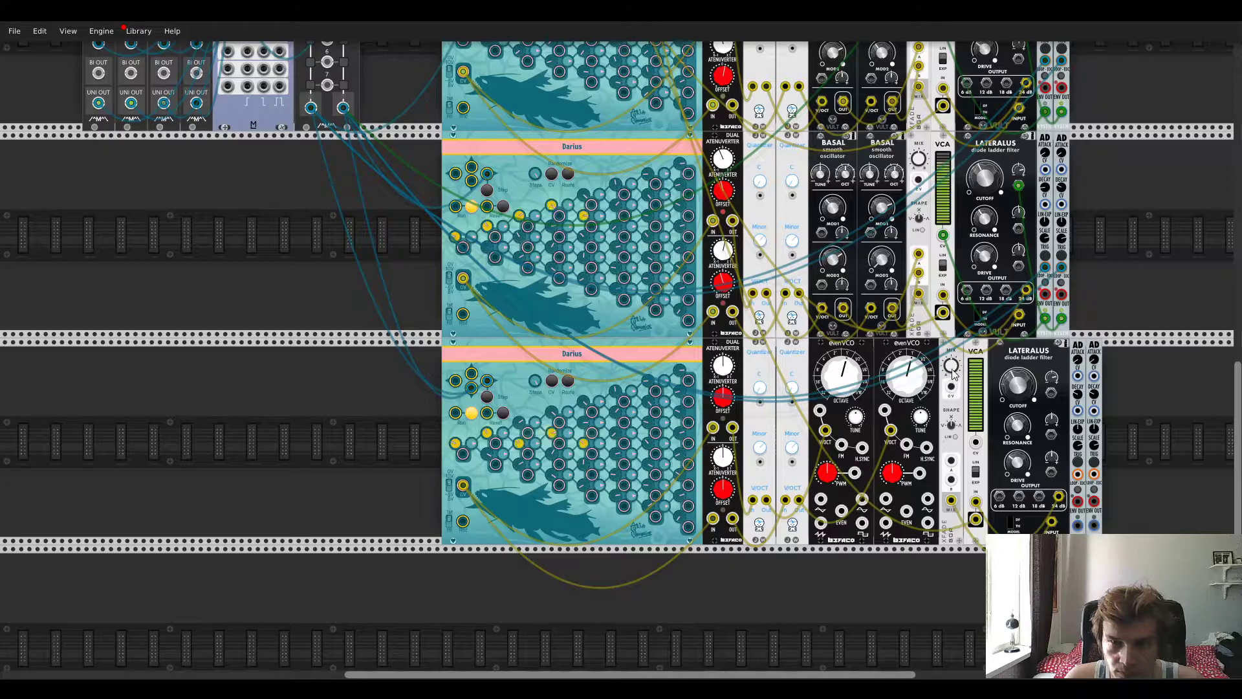
Step: Patch both EvenVCO saw outputs into the XFADE inputs and raise the second EvenVCO's octave
left_click_drag(952, 460, 886, 530)
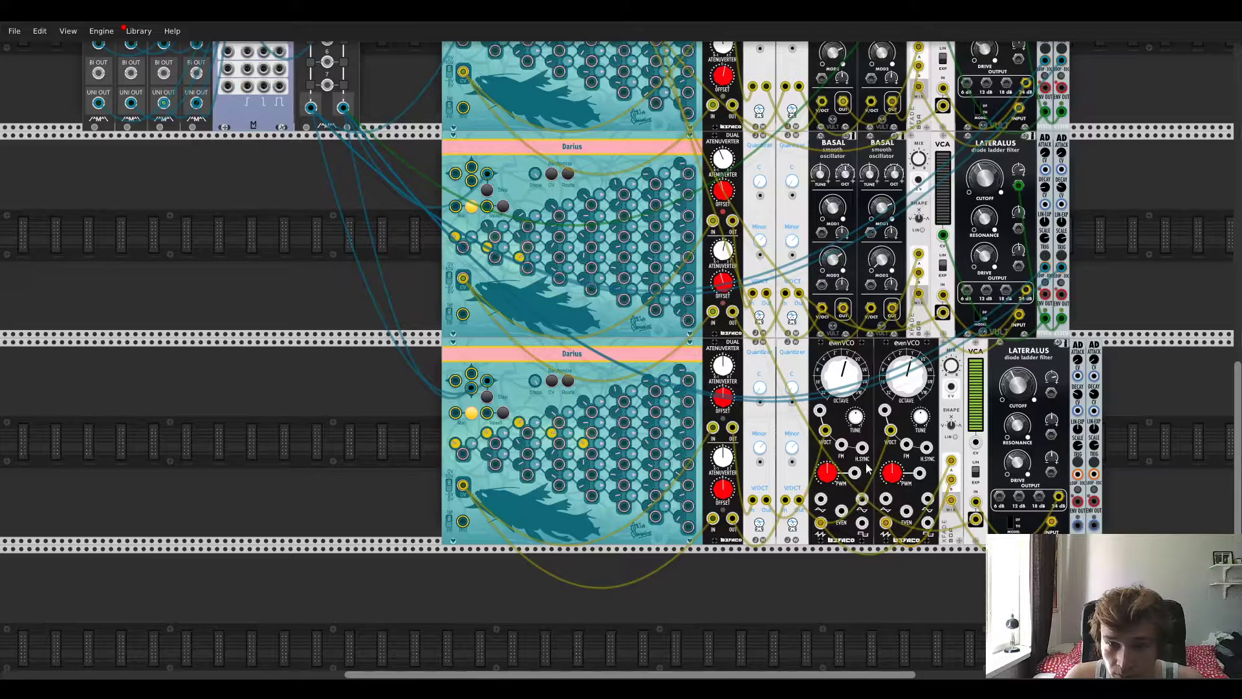
left_click_drag(915, 379, 915, 369)
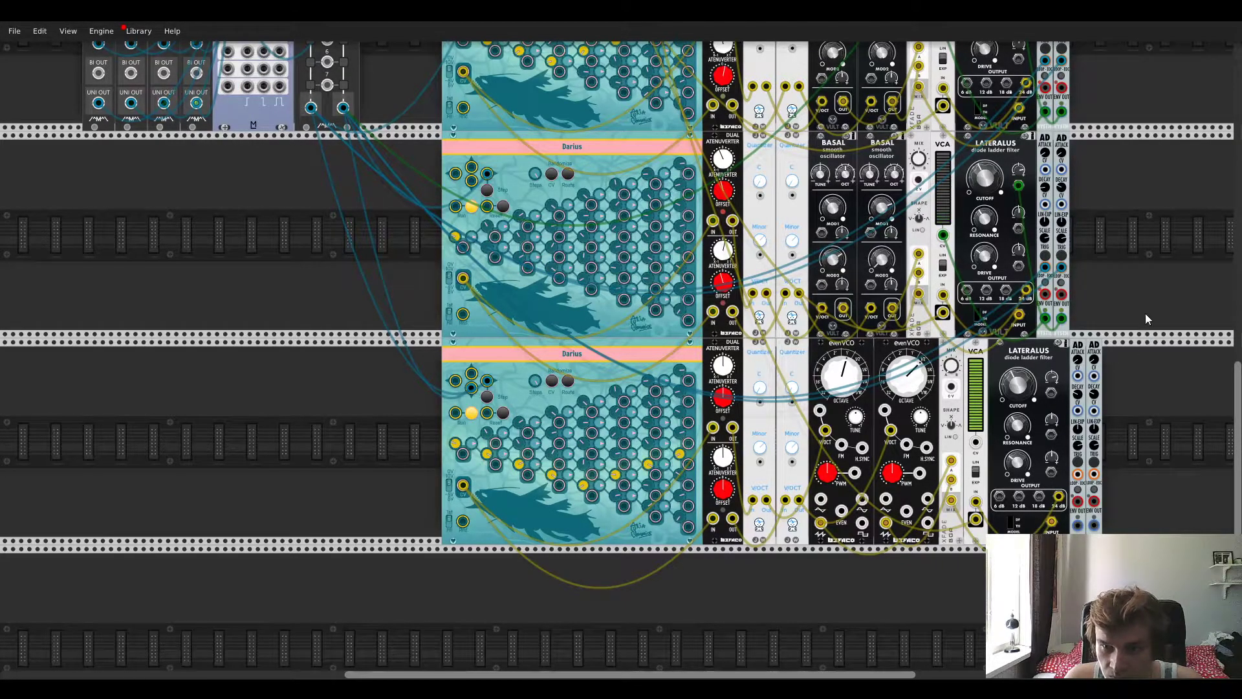
Step: Patch the third row's first AD envelope into the VCA CV and the second into the LATERALUS cutoff modulation input
left_click_drag(1078, 526, 974, 444)
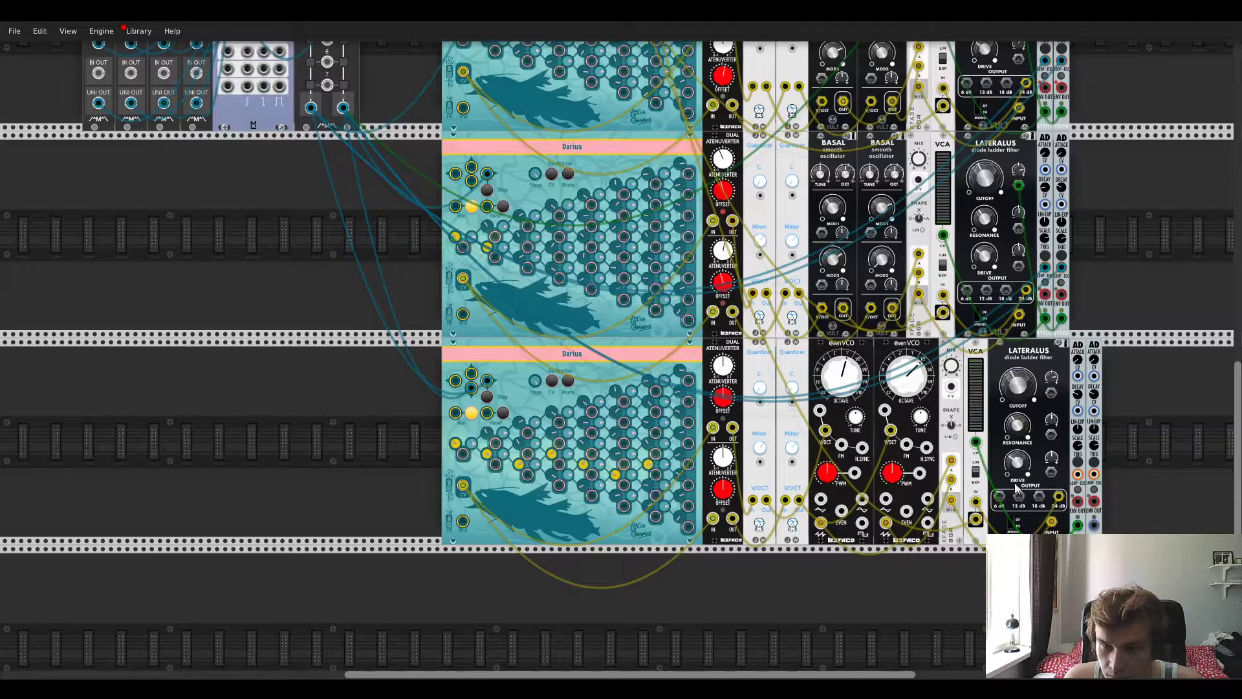
left_click_drag(1092, 526, 1051, 392)
Step: Adjust the cutoff of the LATERALUS filters in the upper two voices
scroll(1111, 301, "up", 4)
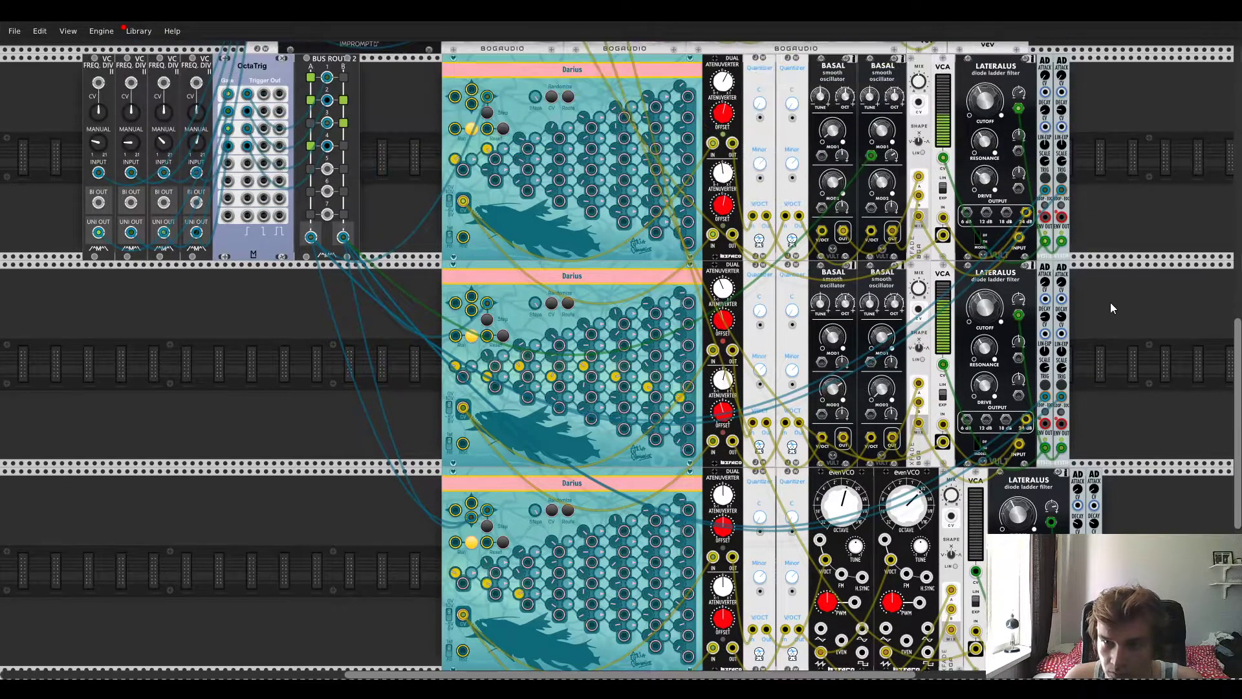
left_click_drag(986, 109, 986, 90)
left_click_drag(992, 298, 992, 275)
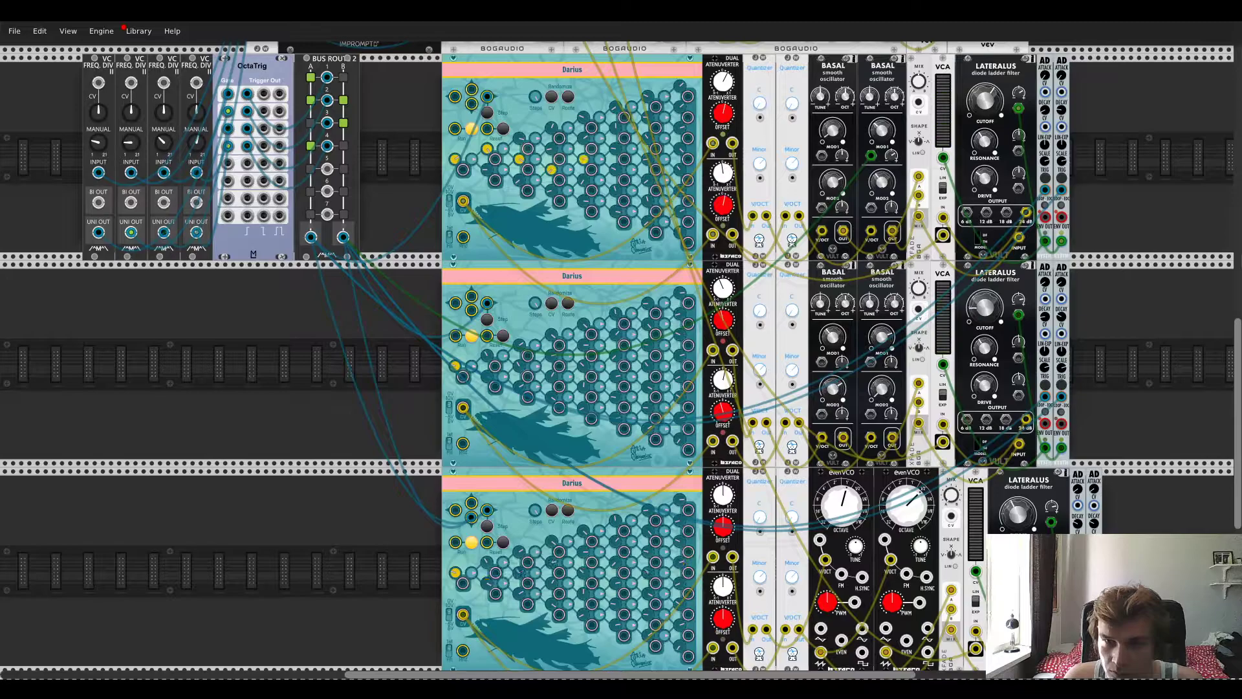
left_click_drag(987, 111, 987, 162)
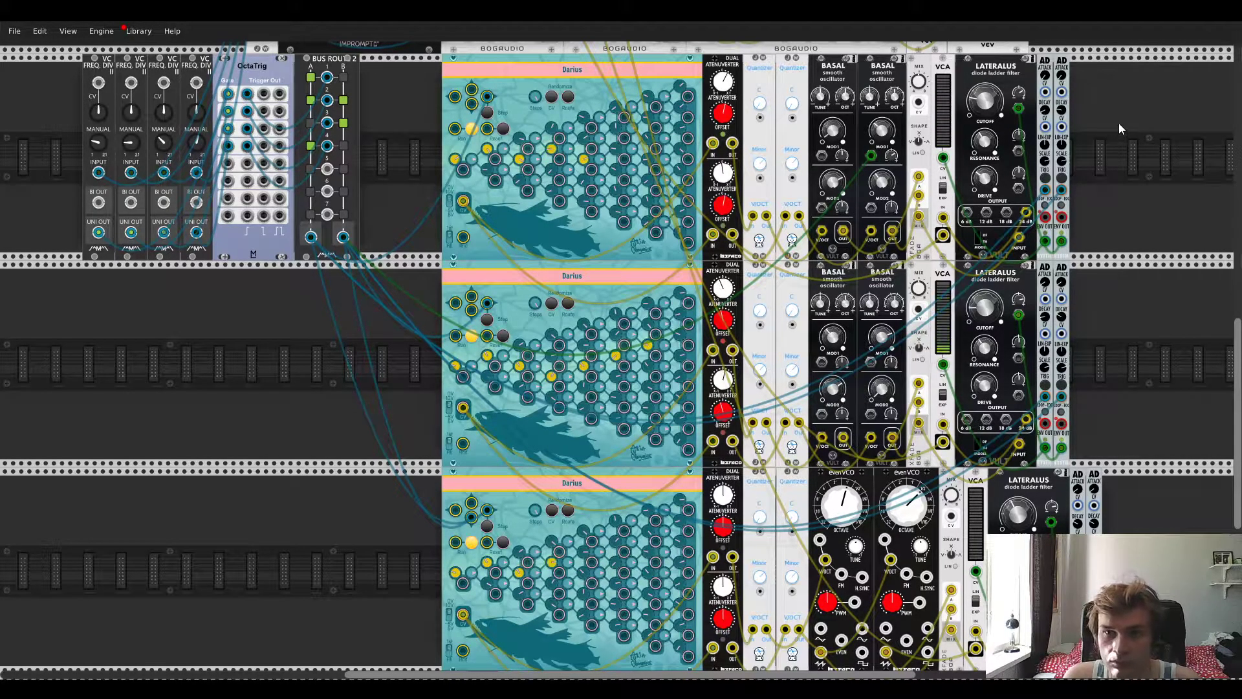
Step: Randomize the CV values of the third Darius sequencer
scroll(1113, 175, "down", 3)
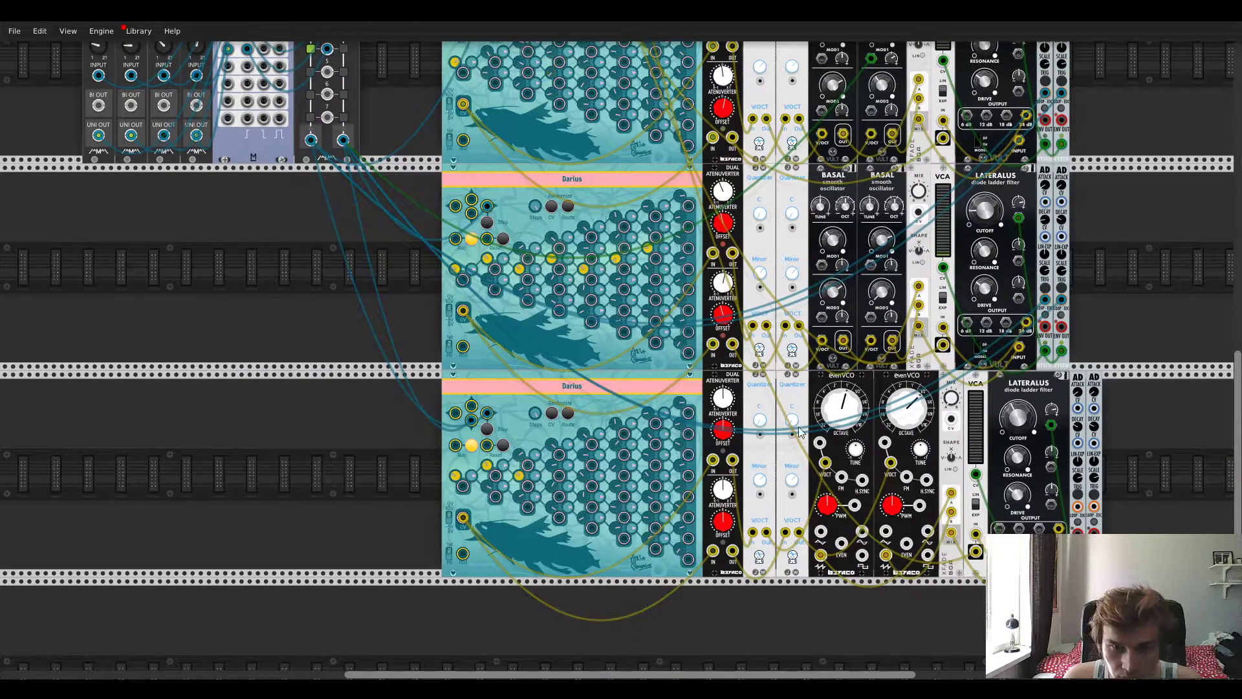
left_click(551, 413)
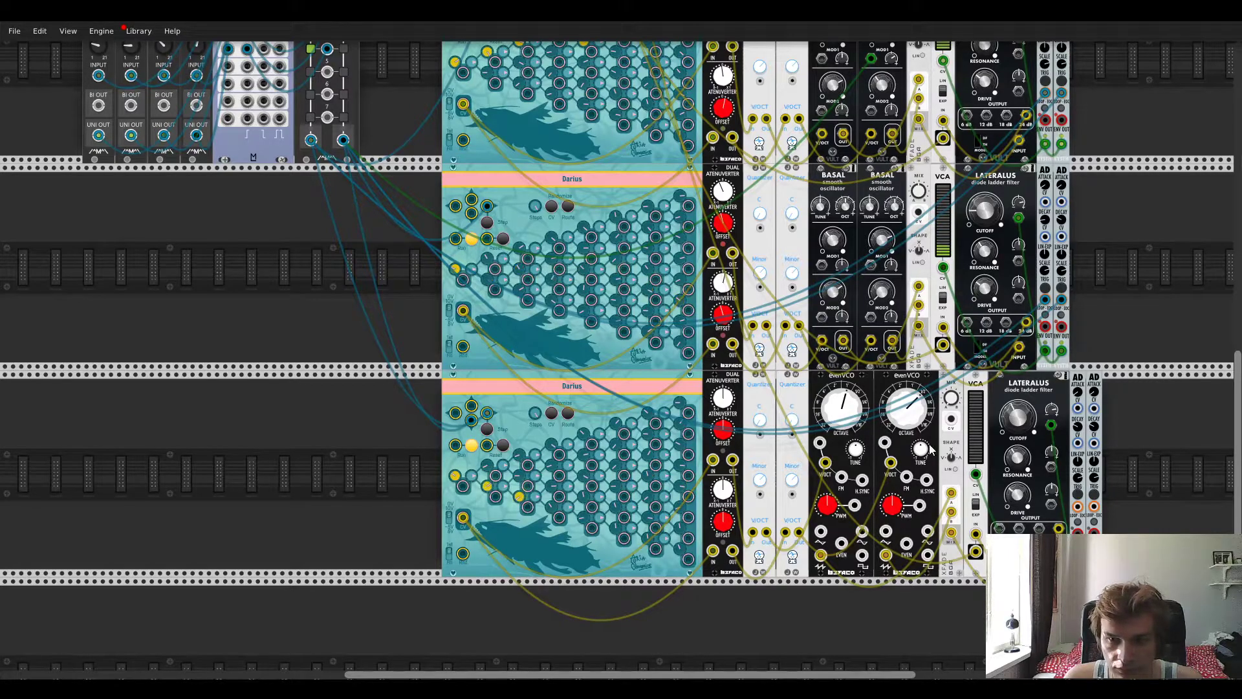
Step: Patch the Bus Route's second output into the trigger inputs of the third row's two AD envelopes
scroll(747, 414, "up", 1)
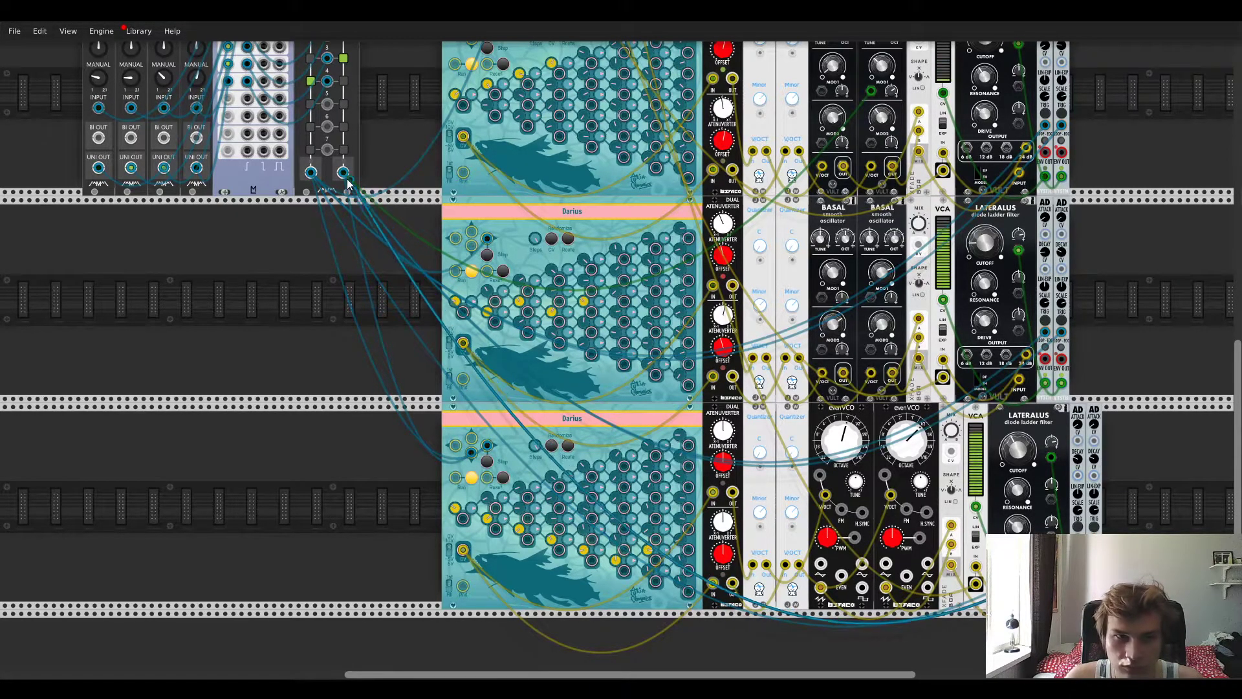
scroll(387, 353, "up", 7)
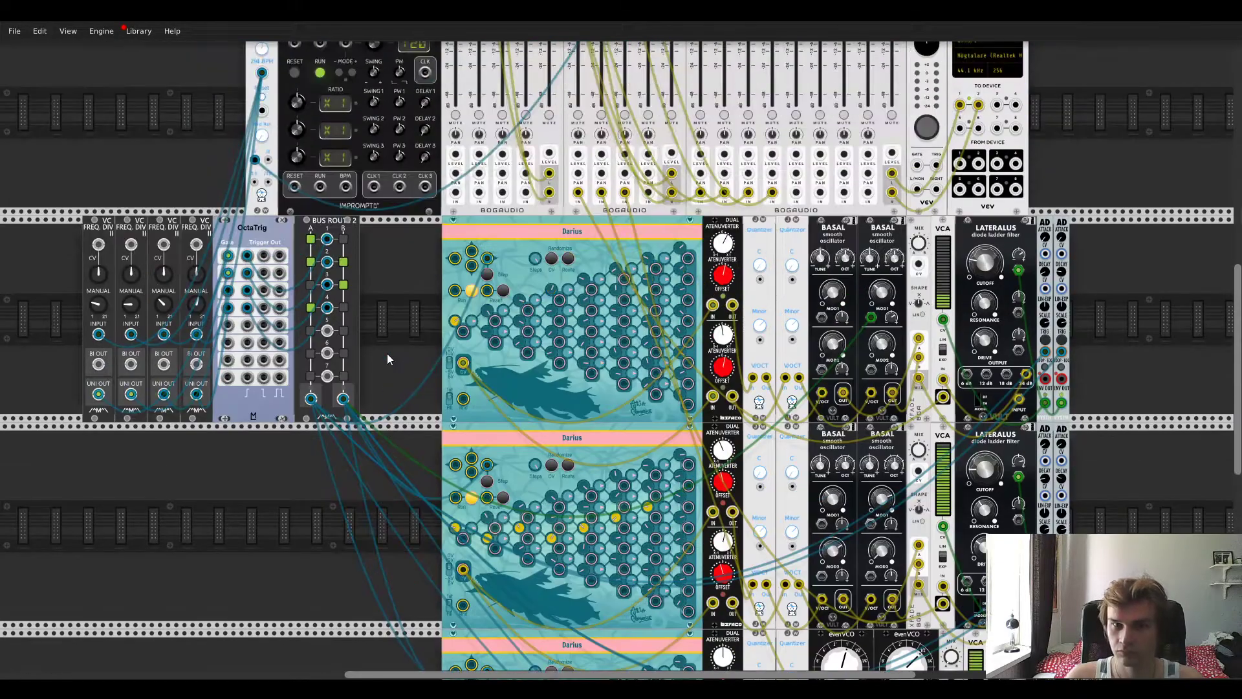
scroll(592, 271, "down", 4)
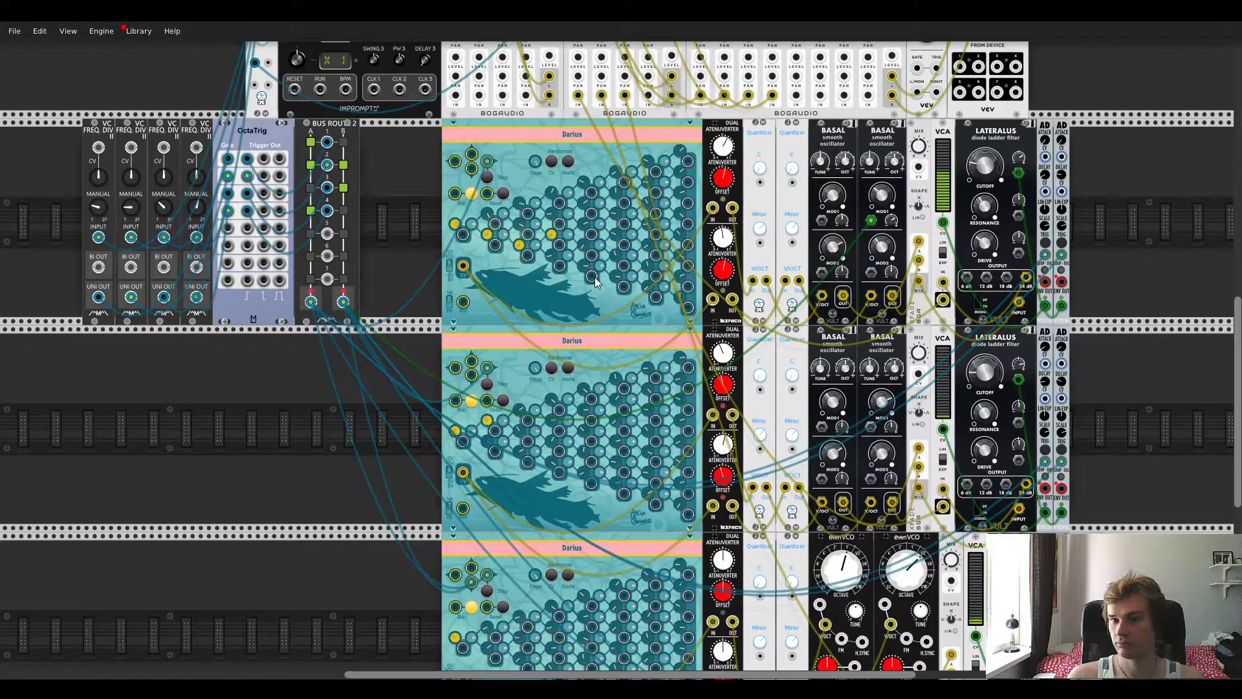
scroll(595, 277, "down", 2)
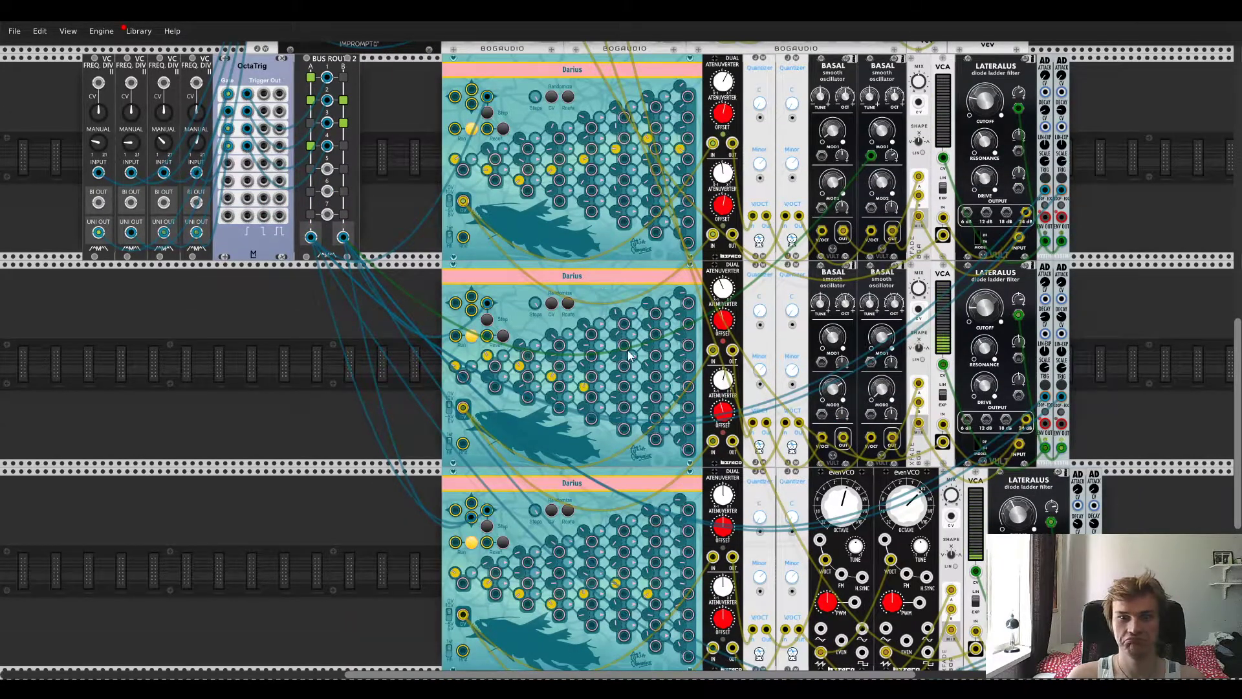
Step: Reduce the cutoff modulation amount on the third row's LATERALUS filter and lower the octave of that row's first EvenVCO
scroll(627, 350, "down", 3)
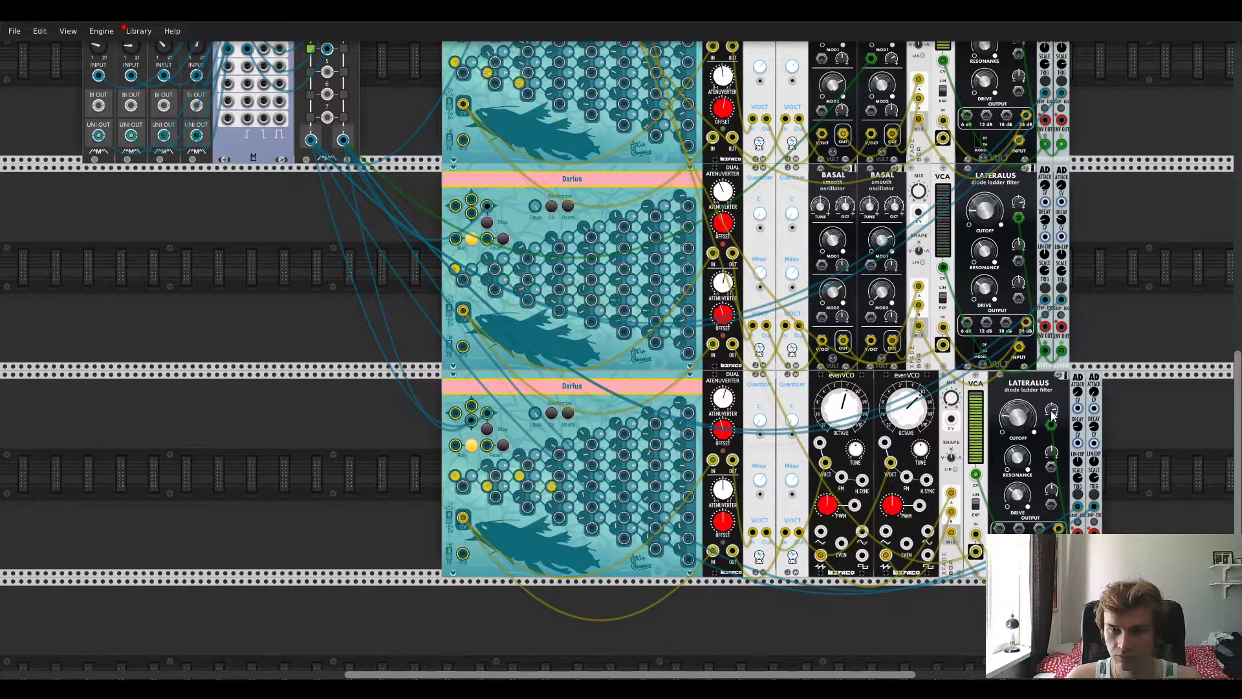
left_click_drag(1051, 409, 1051, 434)
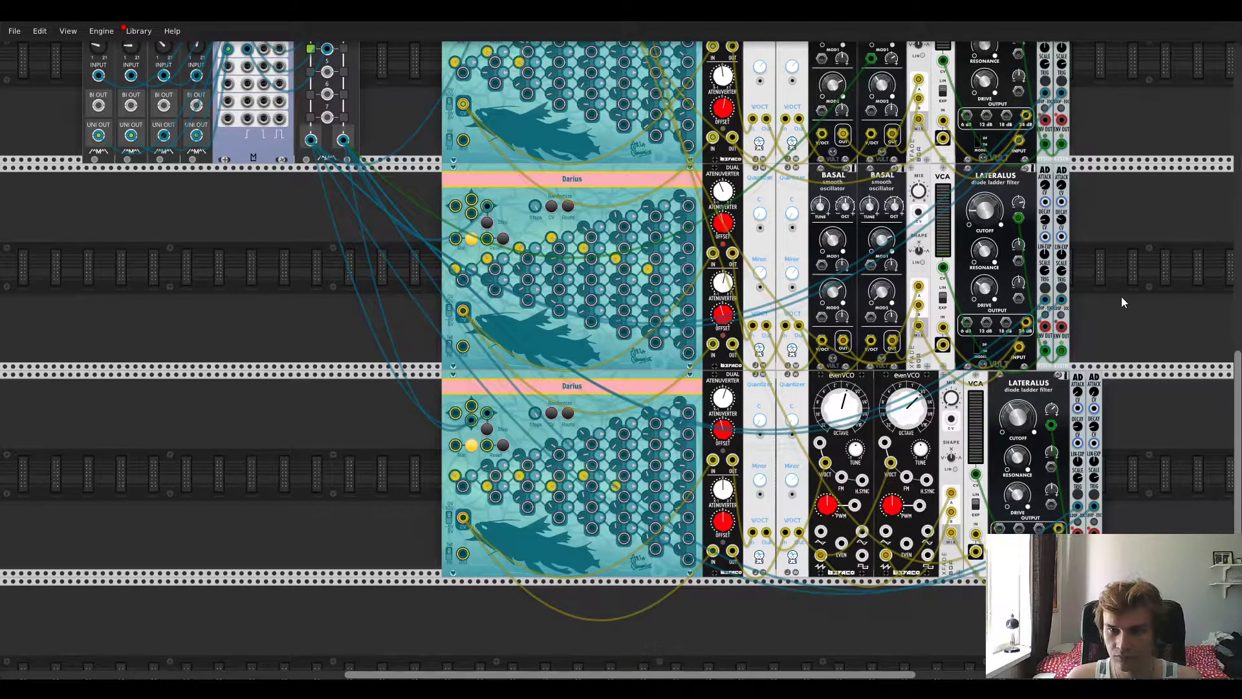
scroll(1117, 303, "up", 4)
left_click_drag(856, 536, 856, 550)
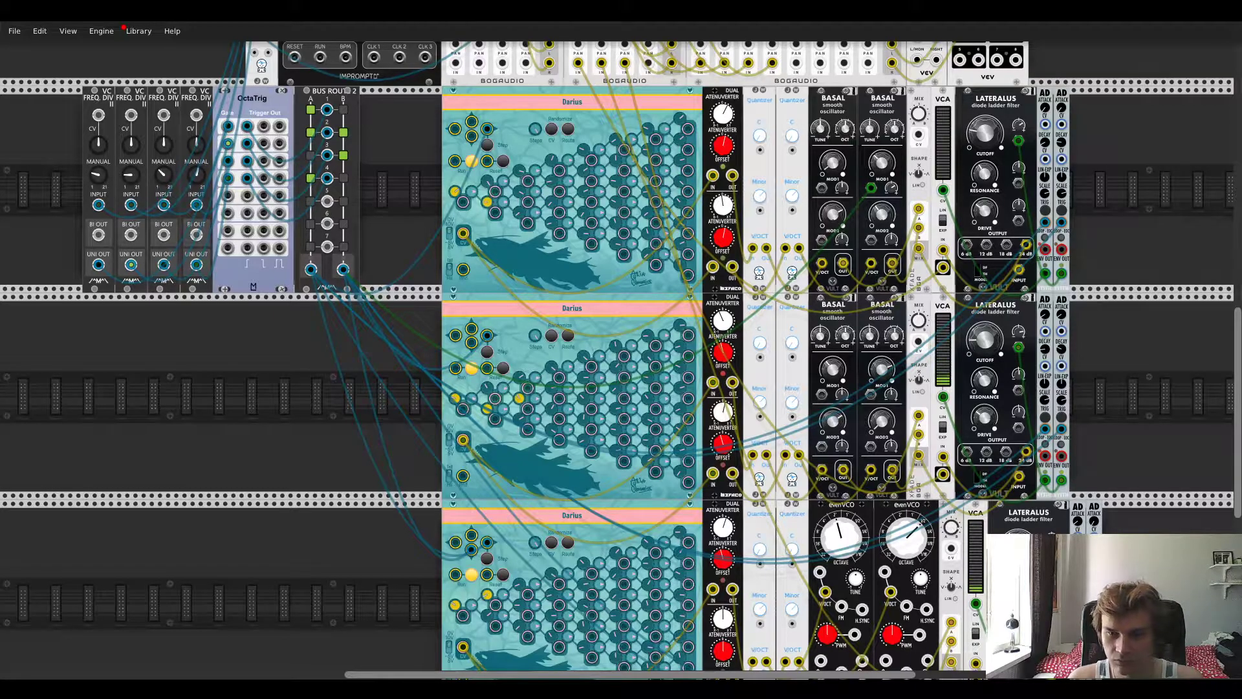
Step: Try the square output of the third row's second EvenVCO as the mixer source, and return the cable to the saw output
scroll(1053, 393, "down", 5)
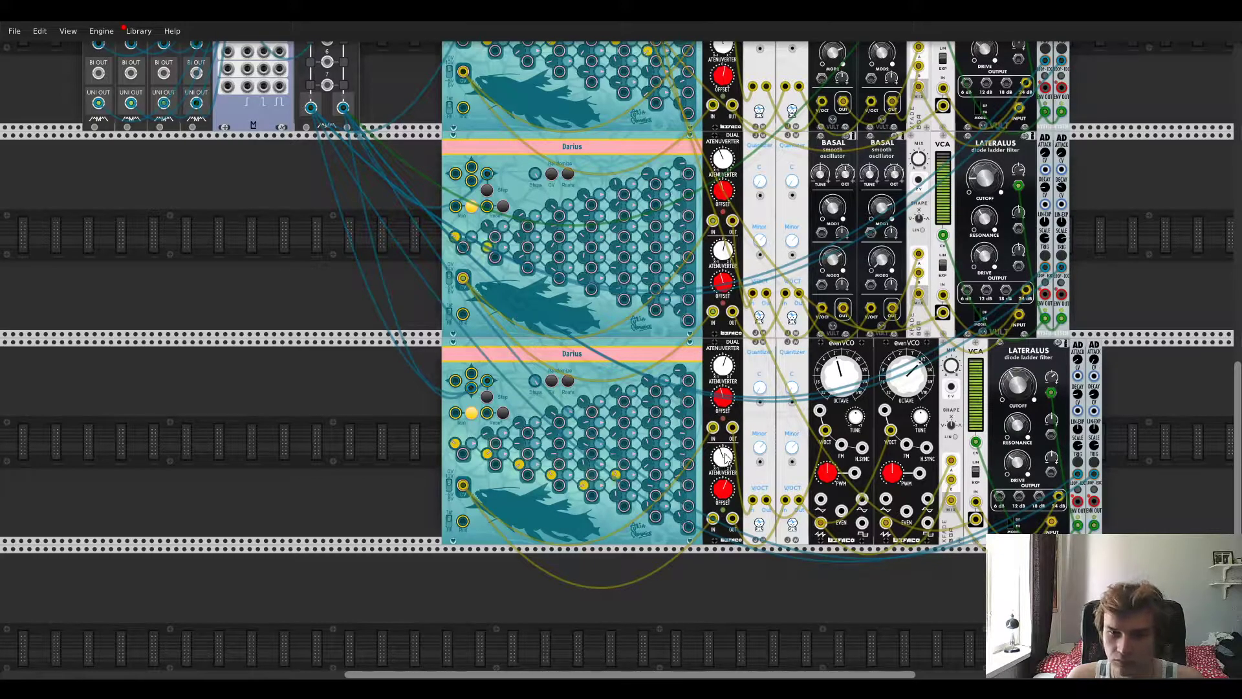
left_click_drag(886, 523, 927, 525)
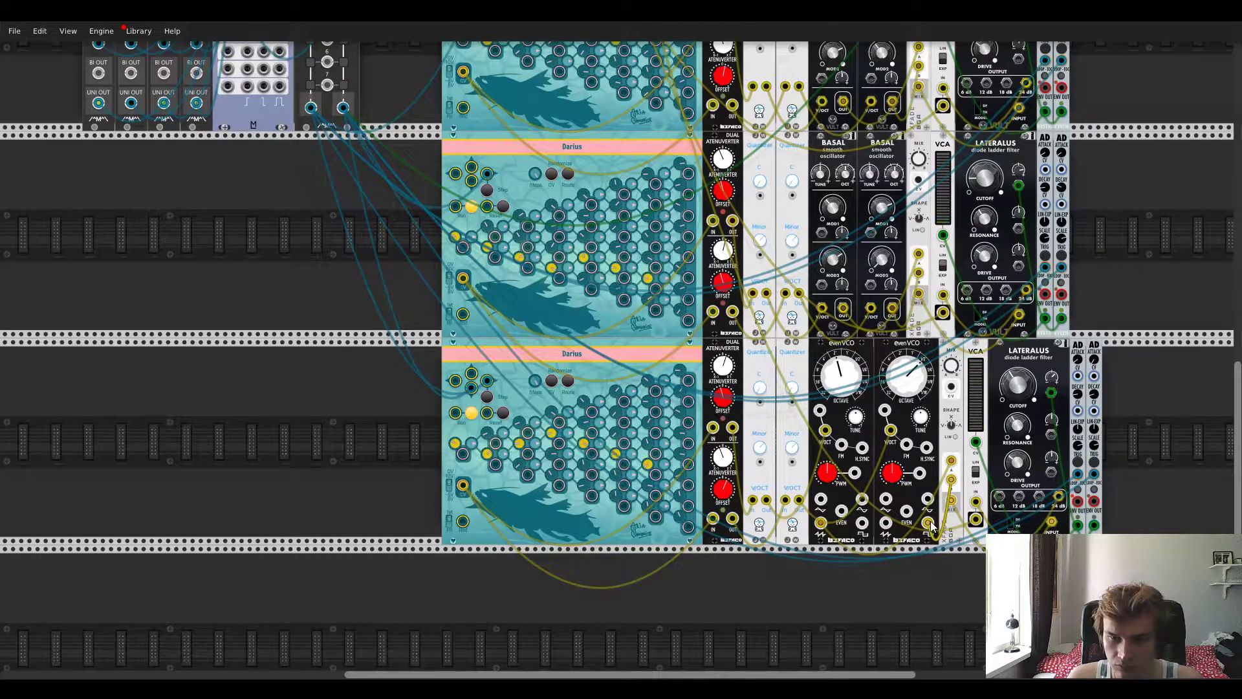
left_click_drag(930, 522, 885, 523)
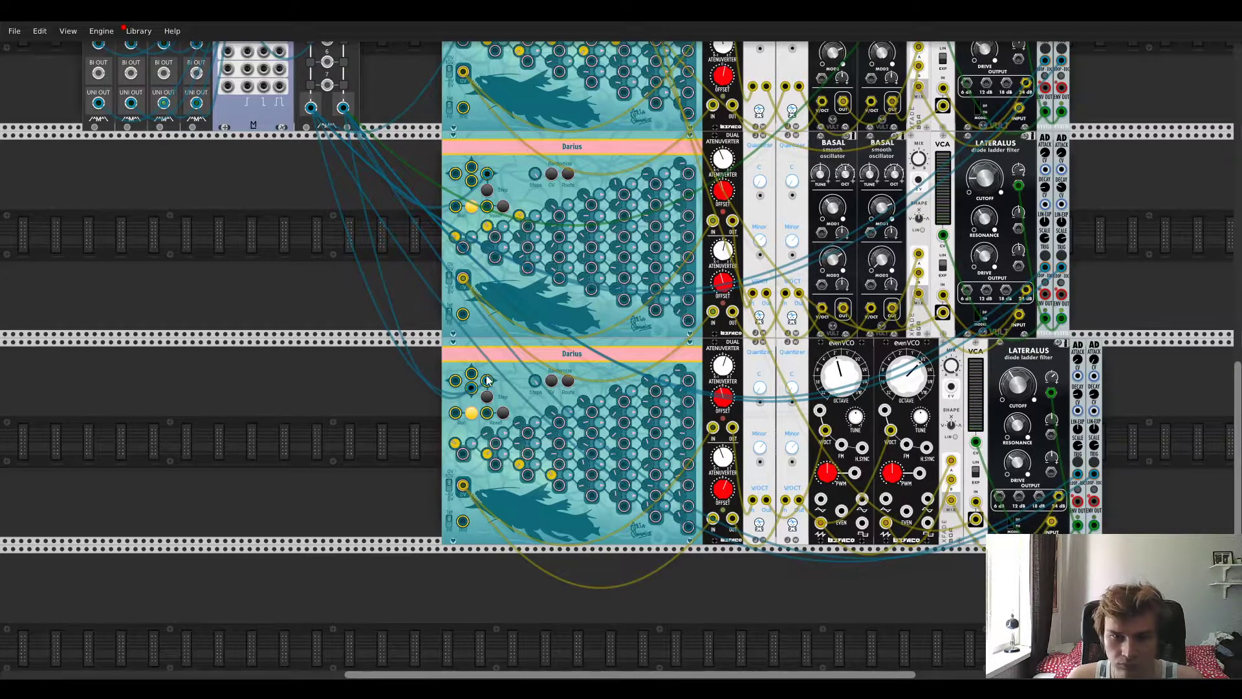
scroll(374, 422, "up", 1)
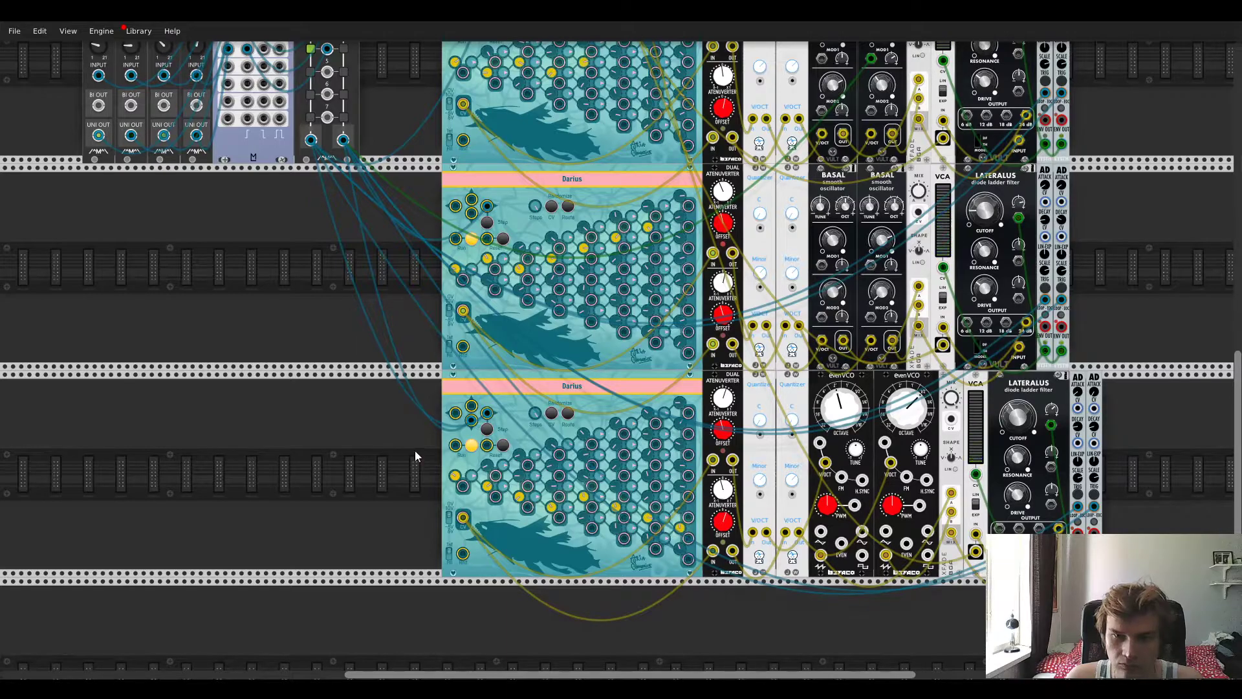
scroll(416, 449, "up", 2)
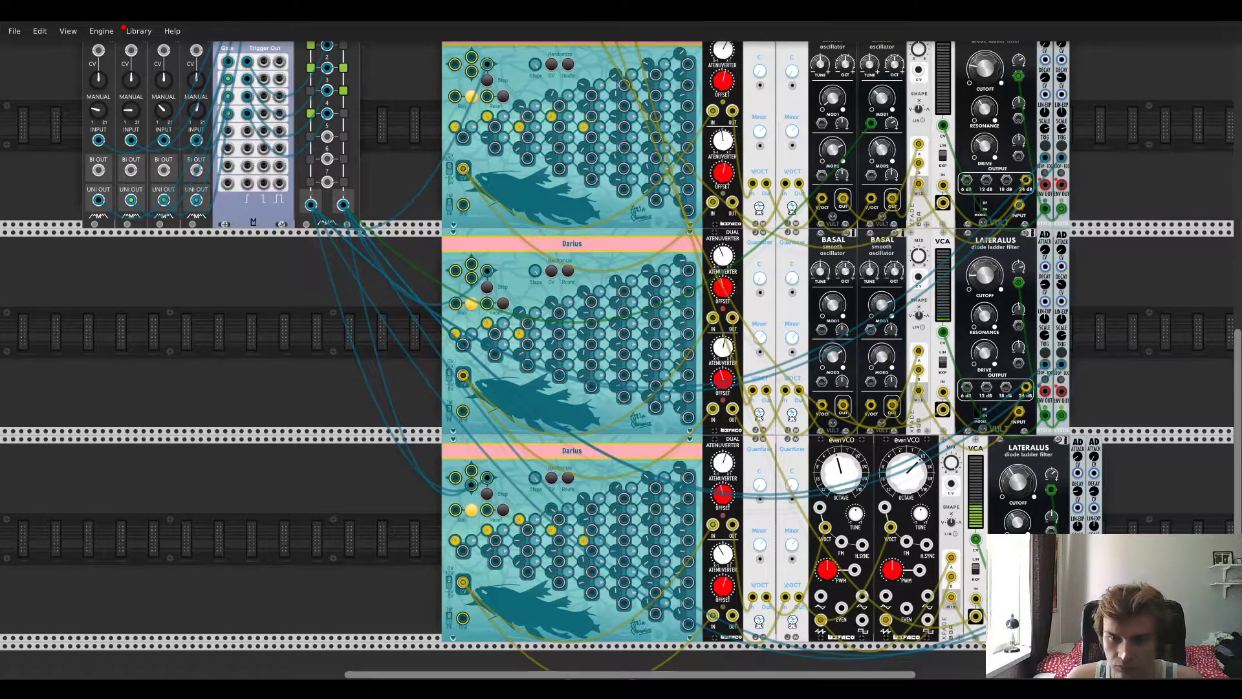
scroll(386, 493, "up", 5)
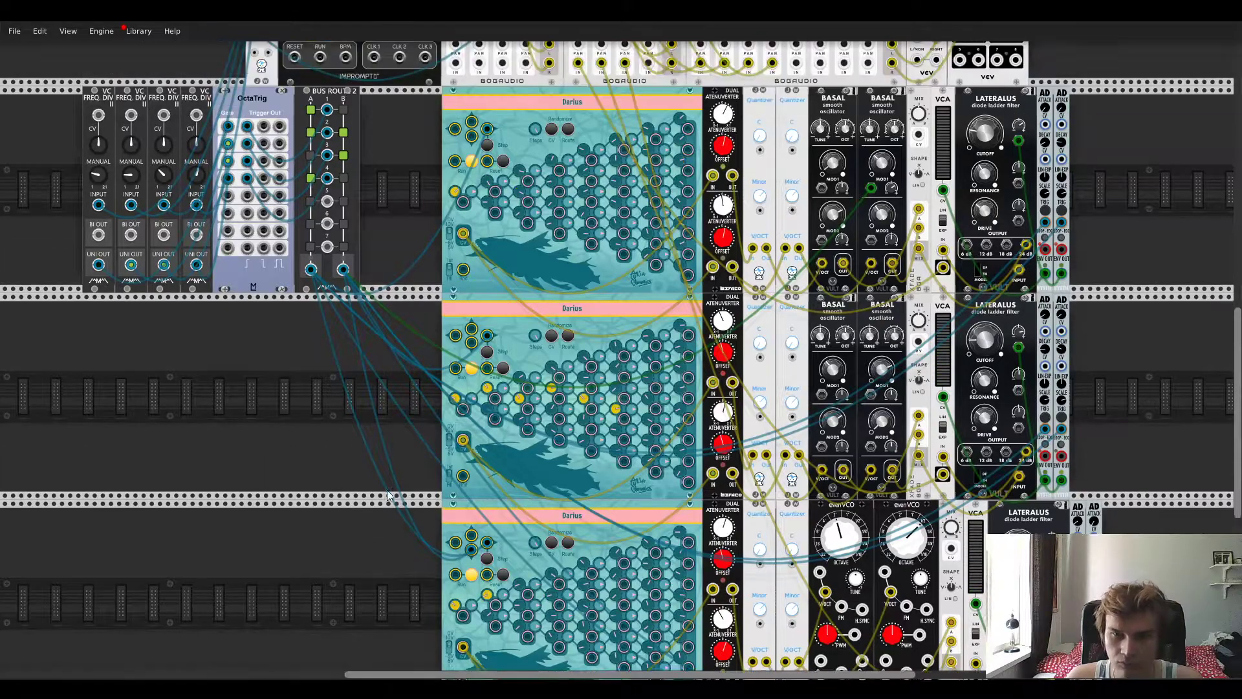
scroll(390, 487, "down", 4)
scroll(390, 488, "up", 3)
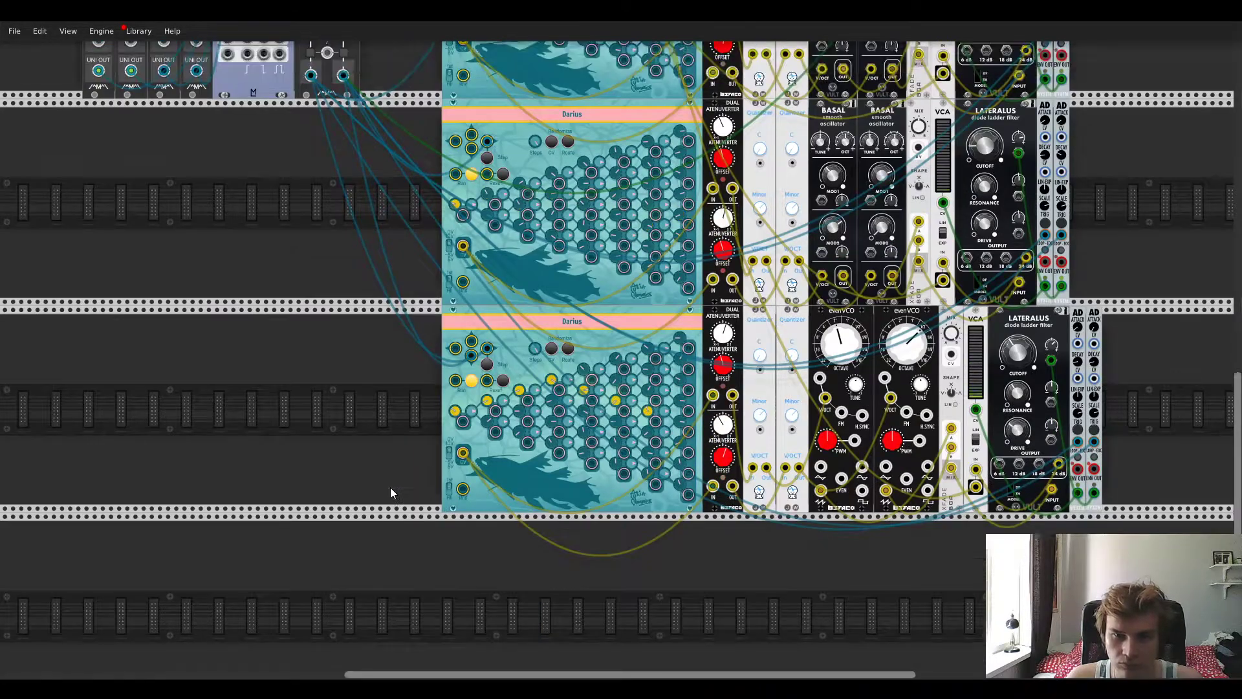
scroll(390, 487, "down", 5)
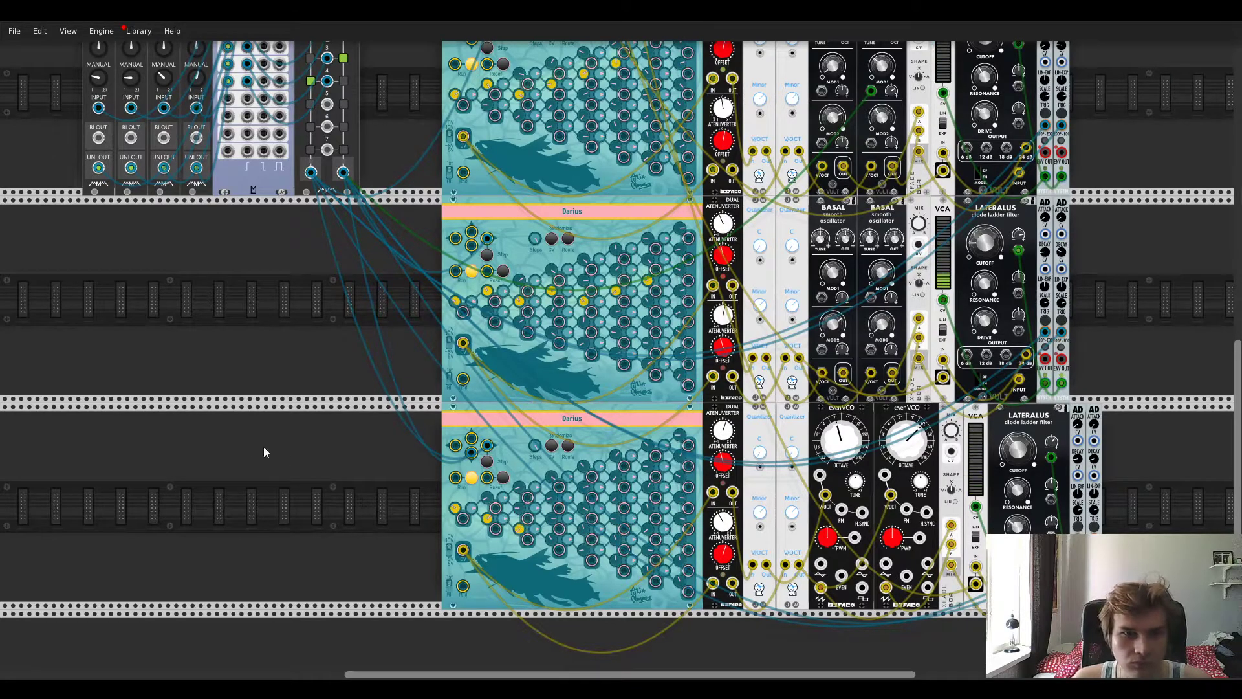
Step: Duplicate the third Darius sequencer into a new fourth row and limit the copy to four steps
key("ctrl+d")
scroll(357, 488, "down", 4)
left_click_drag(535, 494, 553, 494)
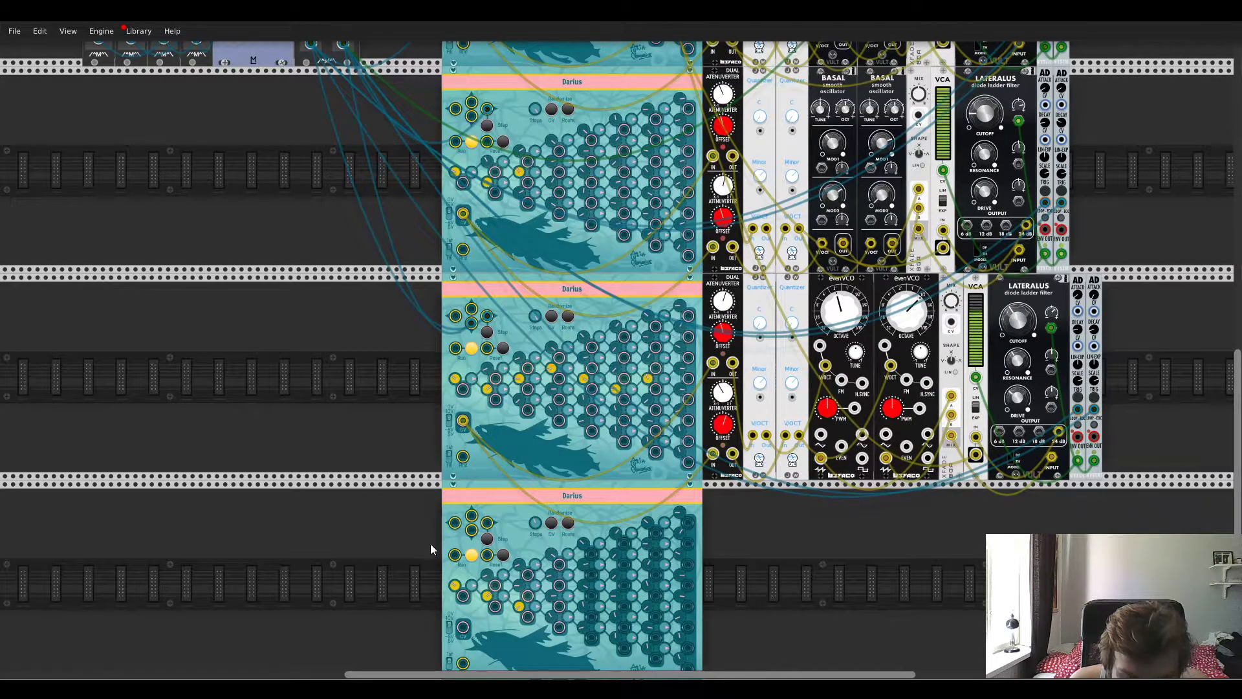
Step: Duplicate an EvenVCO and the Dual Atenuverter into the fourth row beside the new Darius
scroll(775, 504, "down", 3)
key("ctrl+d")
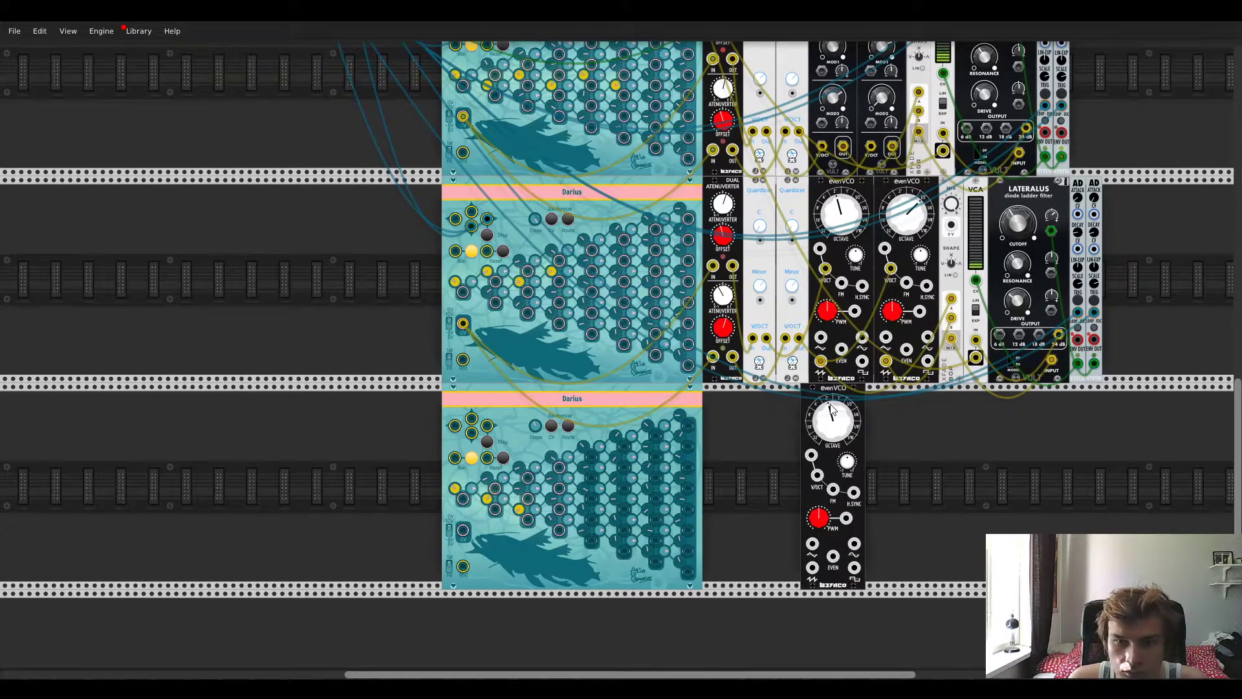
key("ctrl+d")
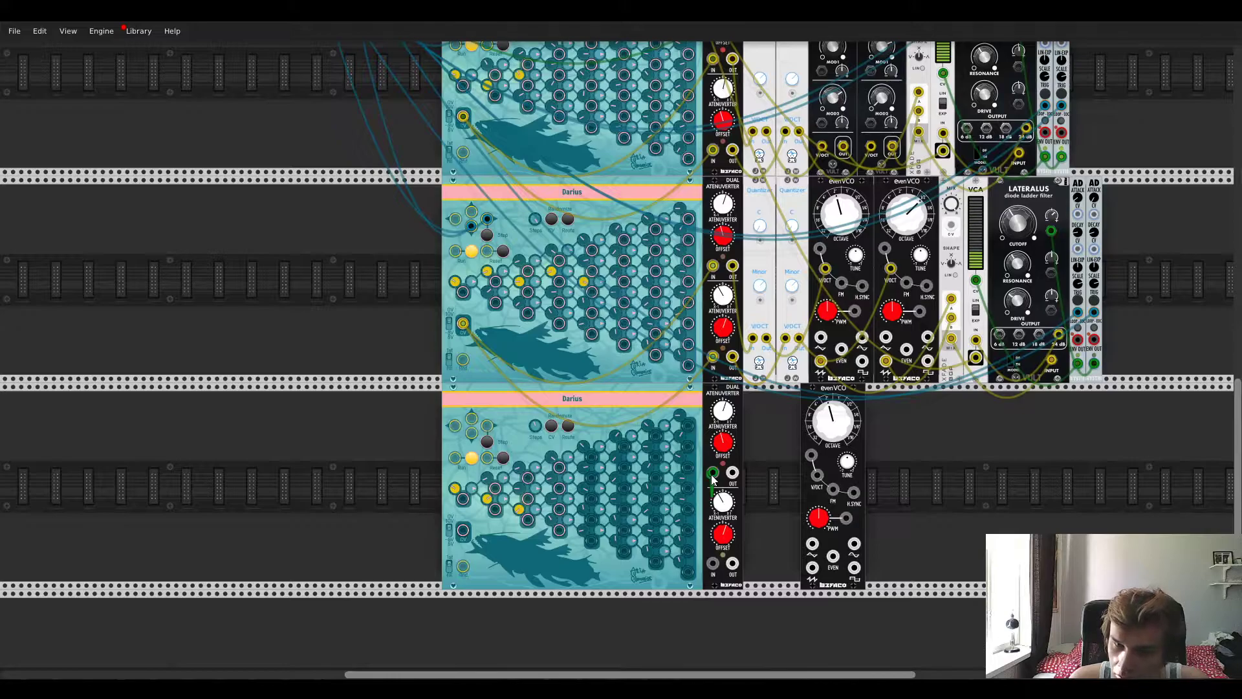
Step: Add a duplicate Quantizer to the fourth row and patch the Darius CV output through the first attenuverter into its input
left_click_drag(712, 475, 463, 531)
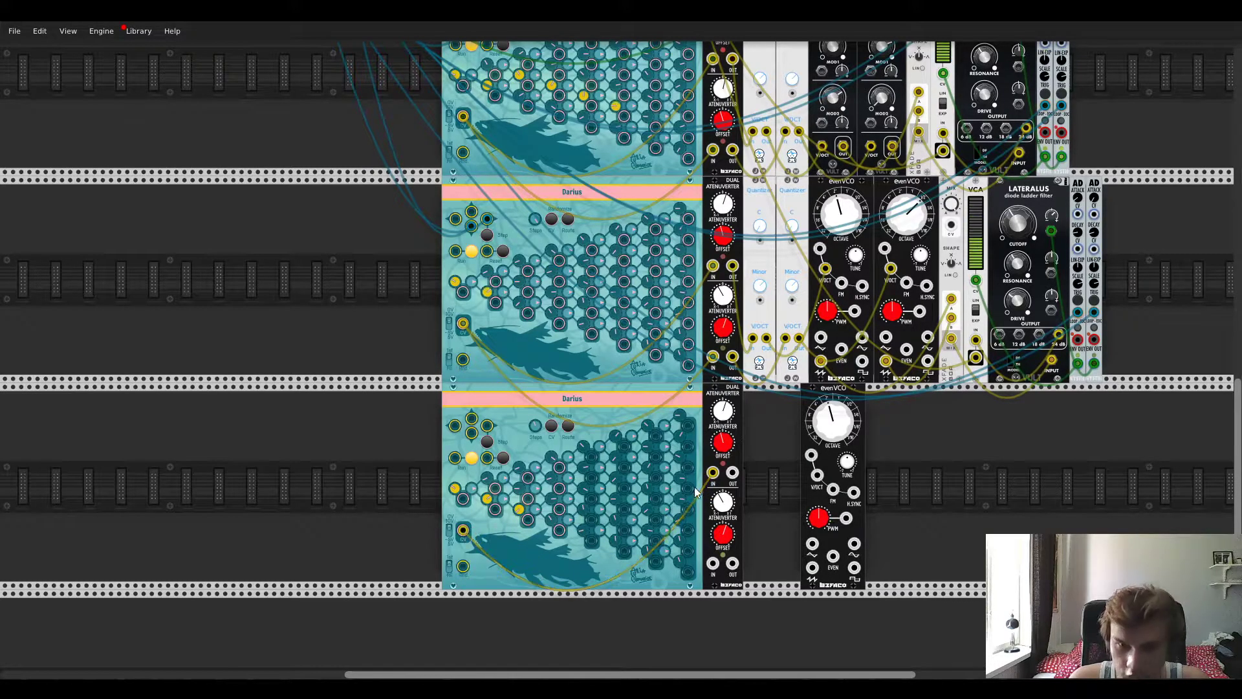
key("ctrl+d")
left_click_drag(732, 474, 752, 546)
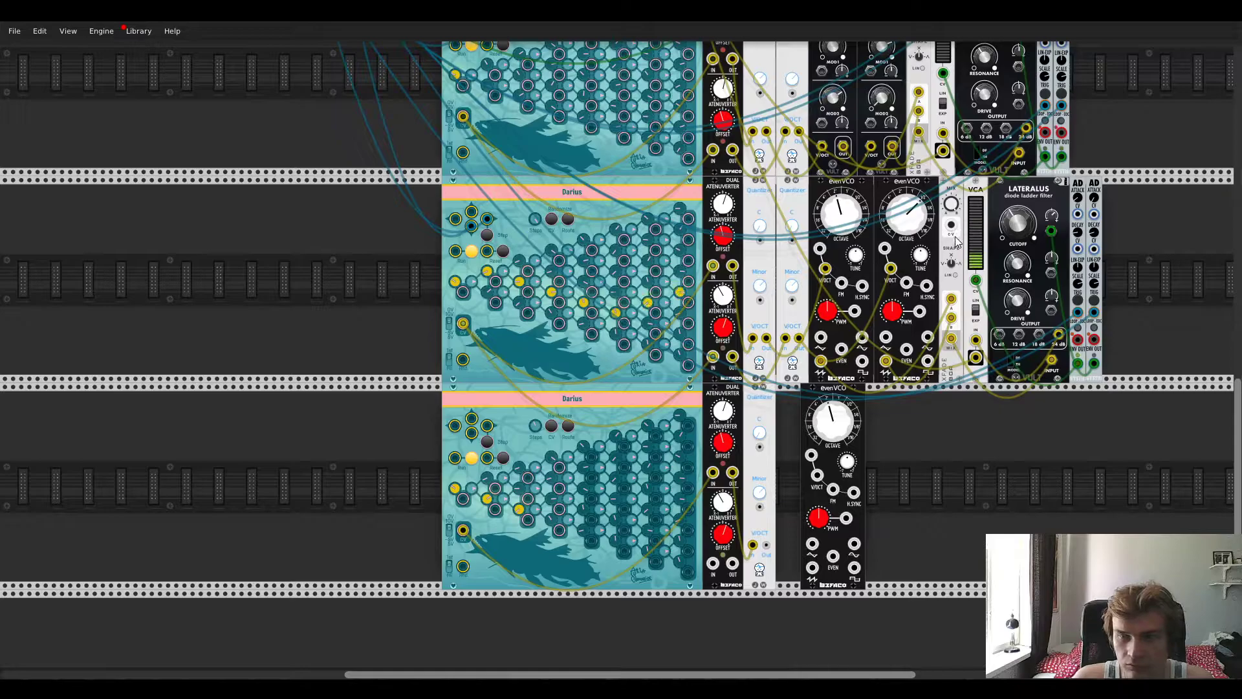
Step: Duplicate the VCA and the LATERALUS filter and place the copies side by side in the fourth row
key("ctrl+d")
left_click_drag(1114, 197, 943, 403)
key("ctrl+d")
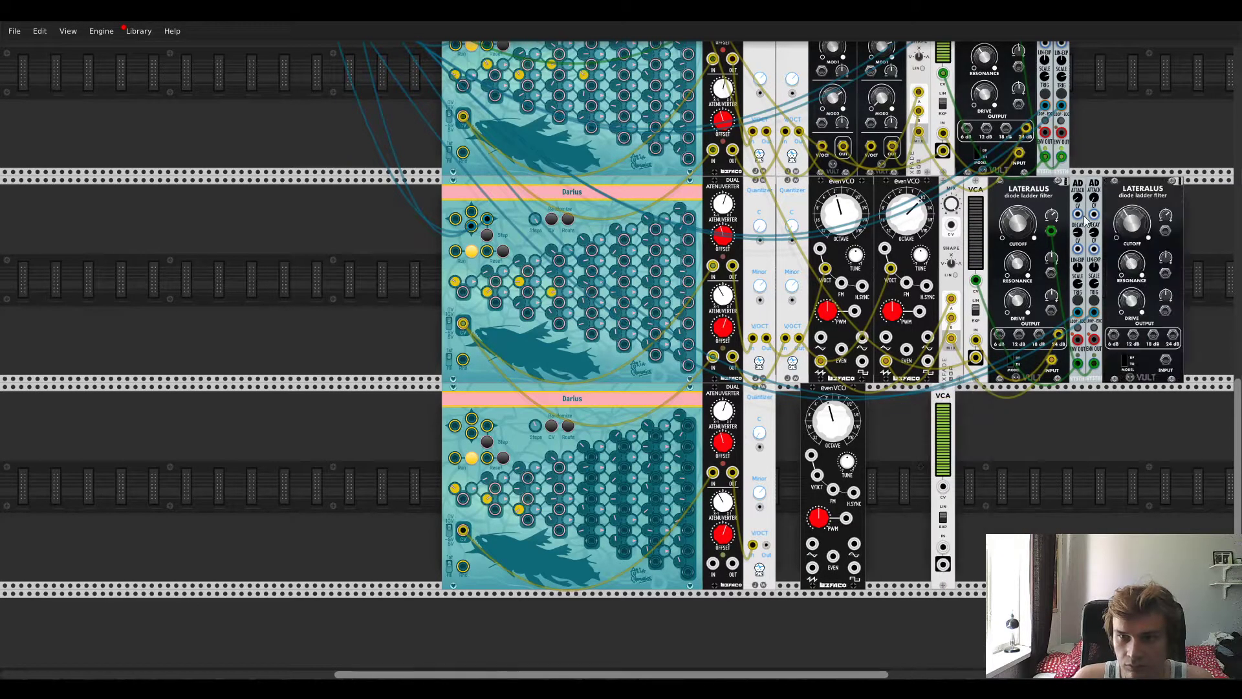
left_click_drag(1123, 291, 975, 497)
Step: Duplicate the AD envelope twice and place both copies after the fourth row's LATERALUS filter
key("ctrl+d")
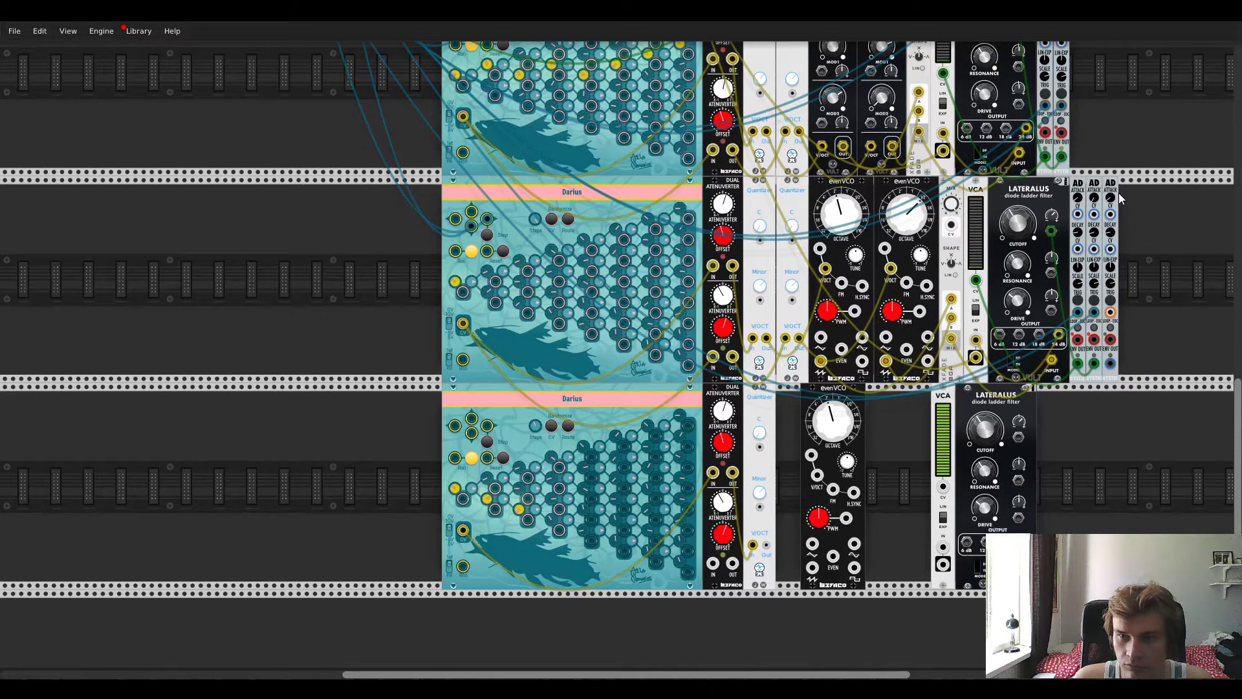
left_click_drag(1119, 275, 1061, 482)
key("ctrl+d")
left_click_drag(1114, 198, 1056, 409)
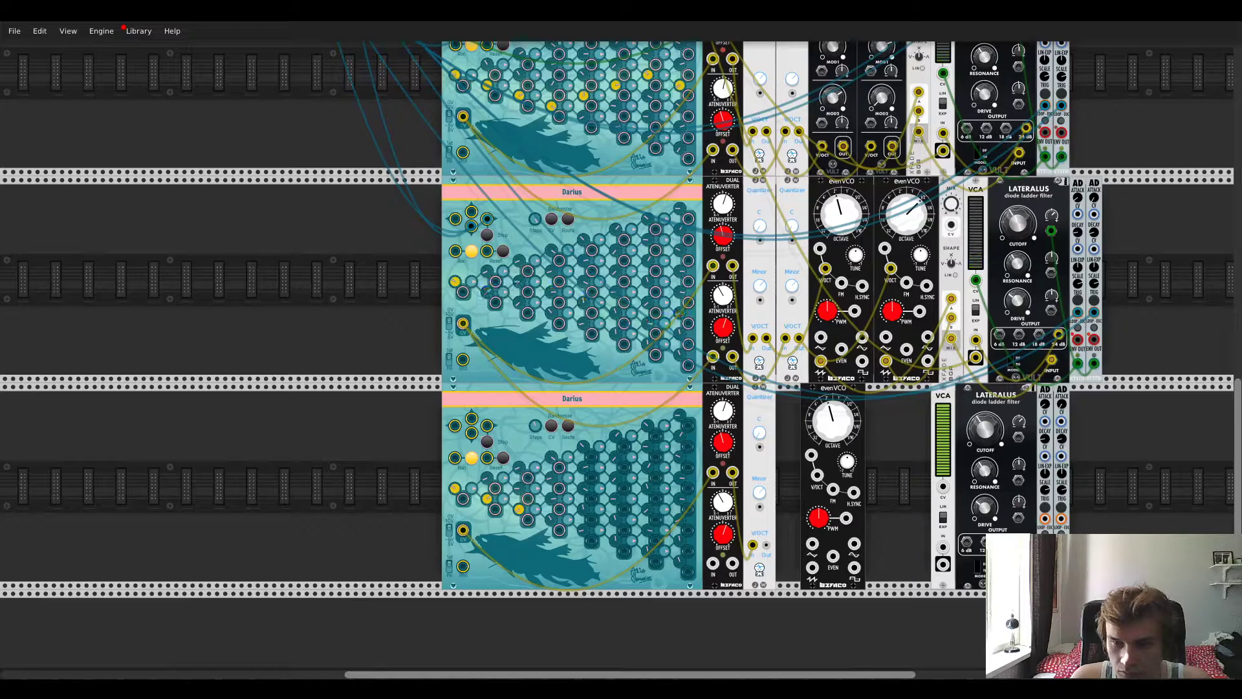
Step: Patch the fourth row's LATERALUS 24 dB output into the VCA input and the VCA output into the first MIX4's channel 1
left_click_drag(943, 564, 1003, 568)
left_click_drag(887, 542, 456, 355)
scroll(766, 364, "up", 19)
scroll(515, 395, "down", 20)
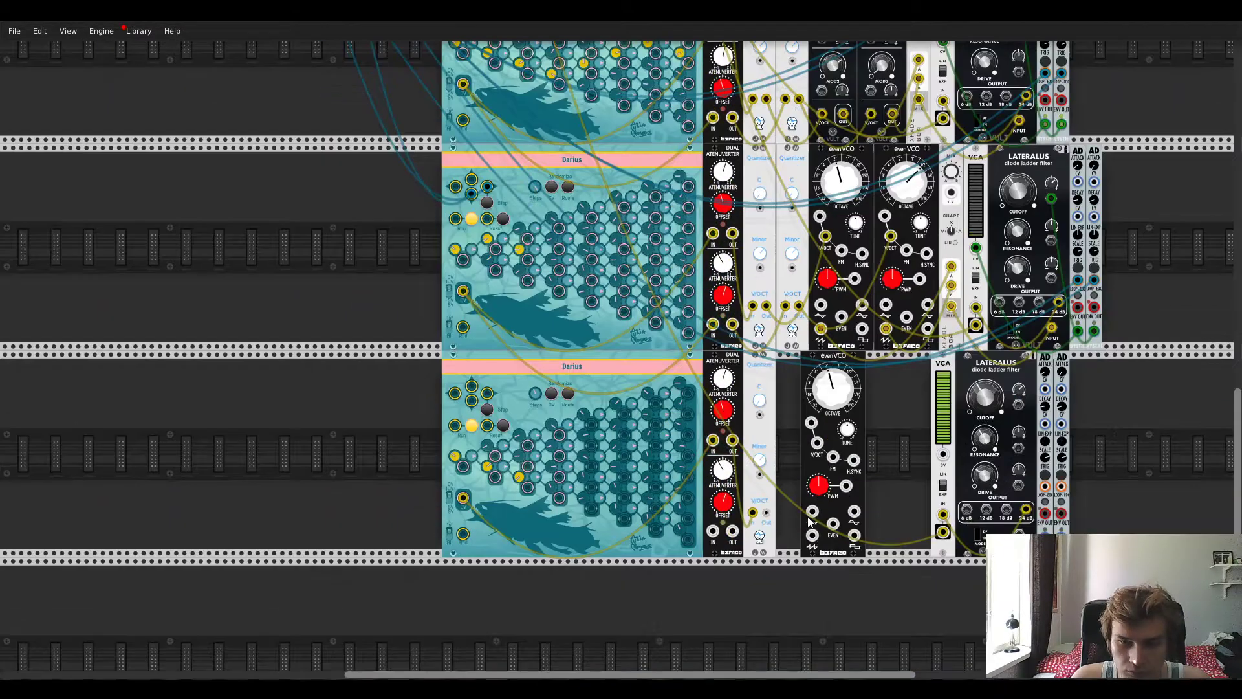
Step: Patch the fourth row's Quantizer output into the EvenVCO V/OCT input and the EvenVCO square output into the LATERALUS input
left_click_drag(766, 512, 818, 445)
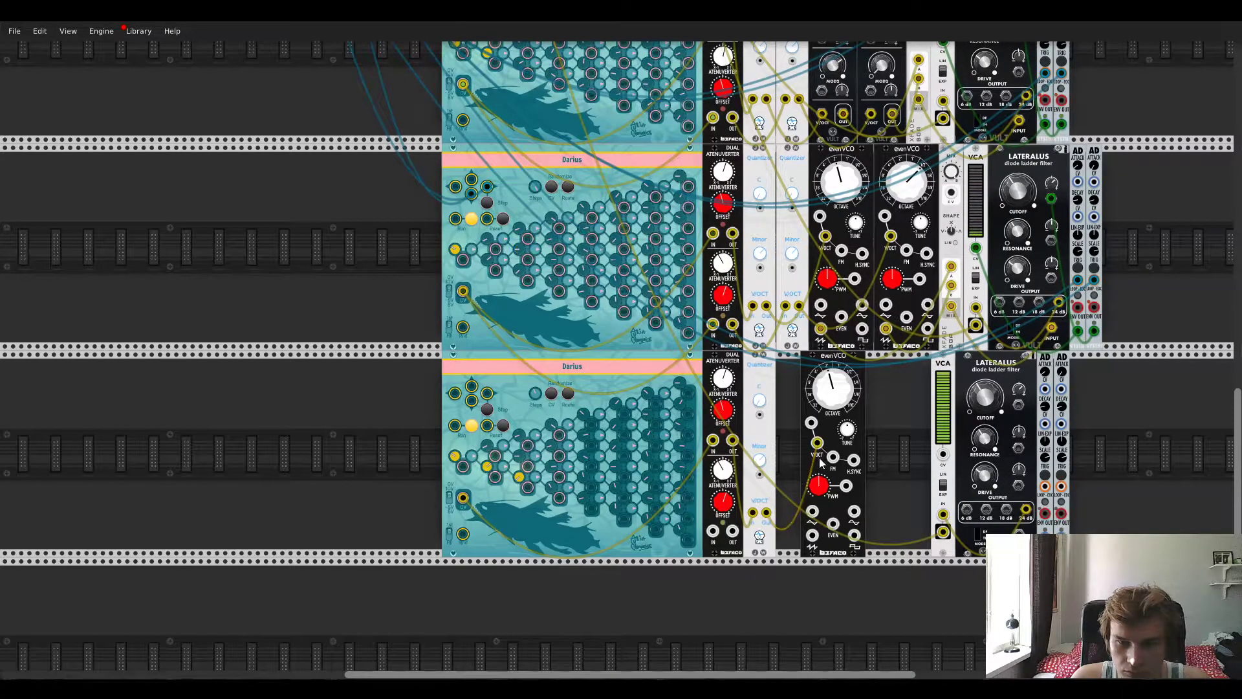
left_click_drag(854, 536, 1019, 534)
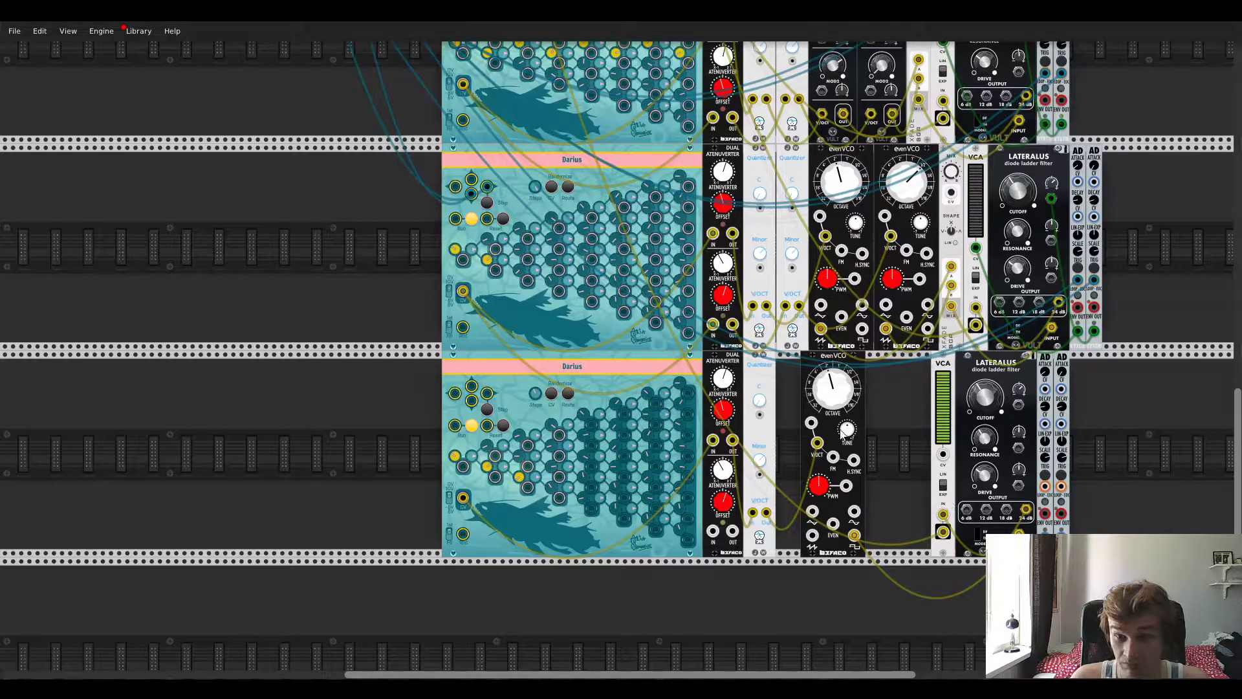
Step: Lower the manual division setting of the fourth VC frequency divider
scroll(852, 443, "up", 10)
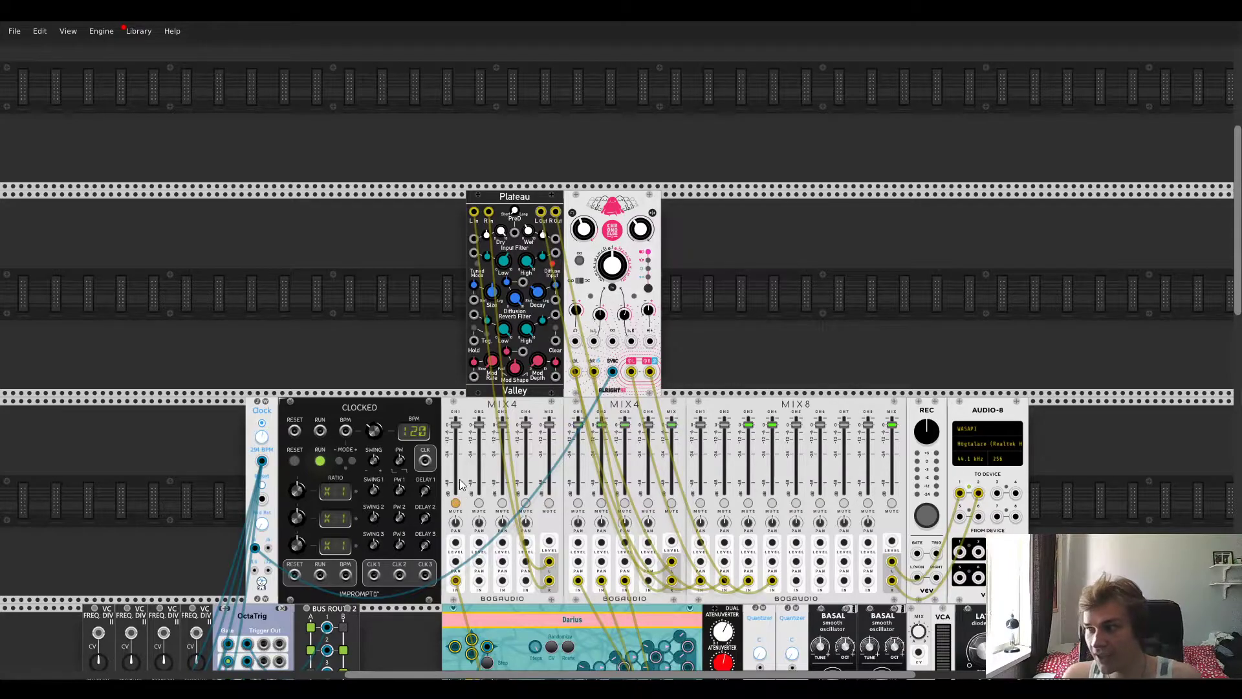
scroll(781, 343, "down", 5)
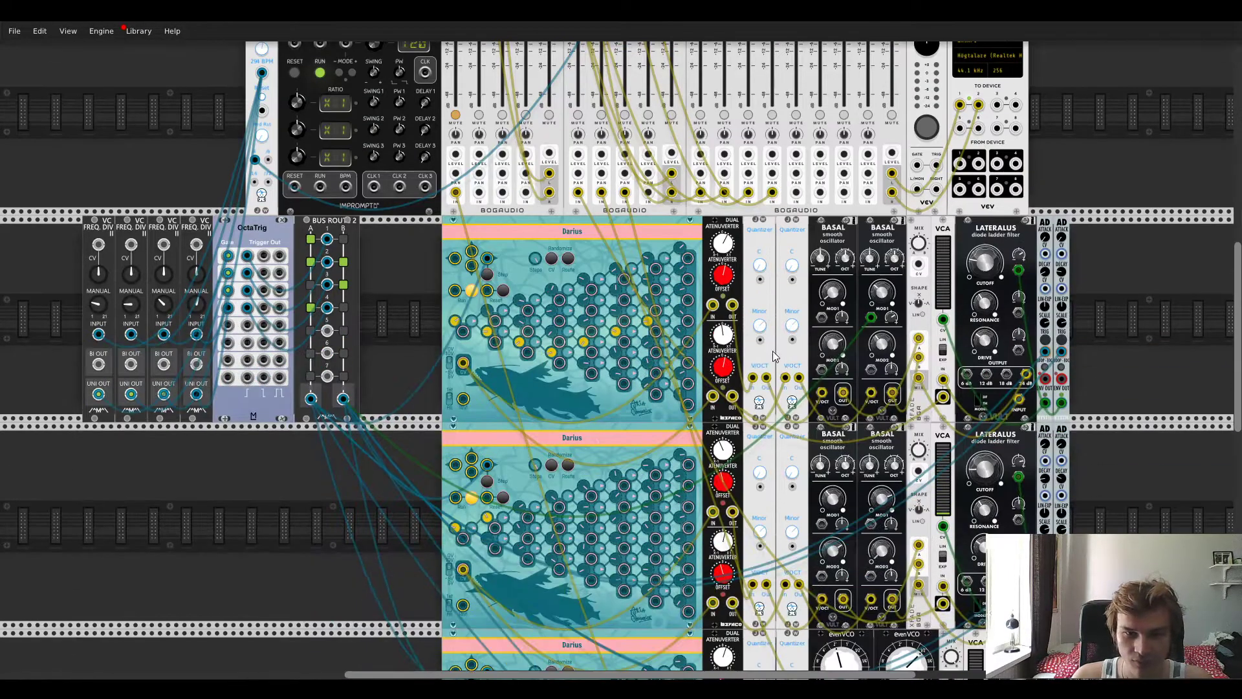
left_click_drag(196, 307, 196, 343)
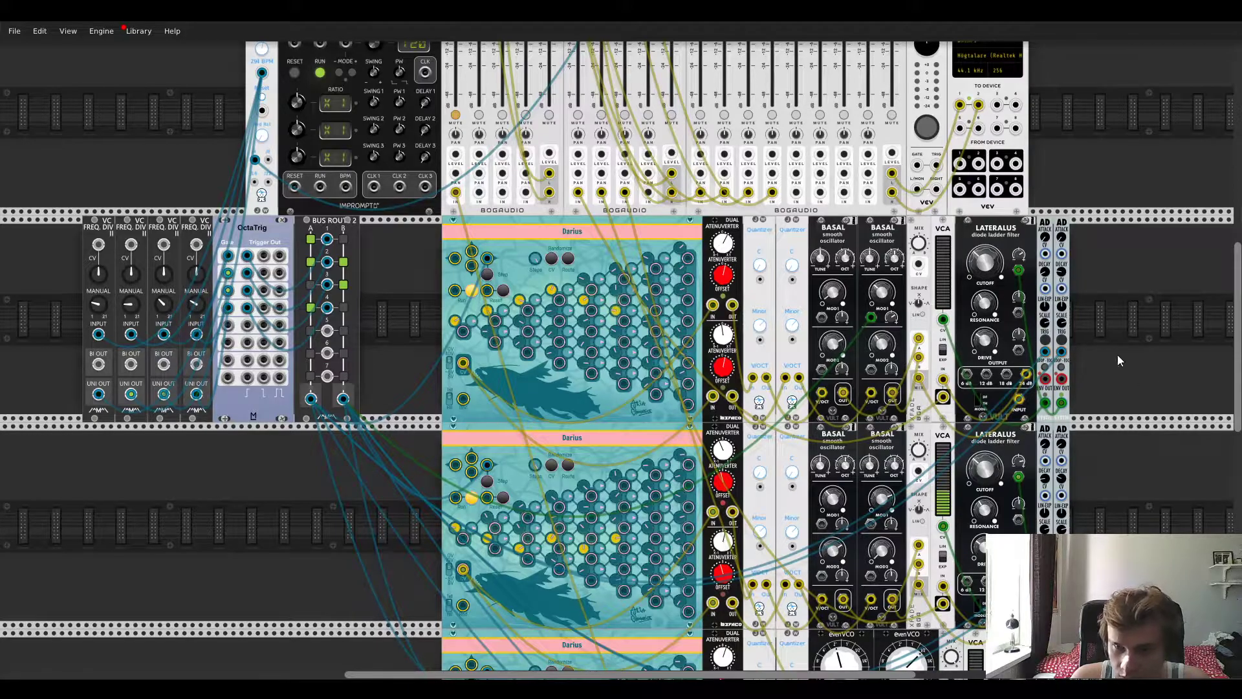
Step: Move the fourth row's EvenVCO directly beside the Quantizer
scroll(1146, 445, "down", 5)
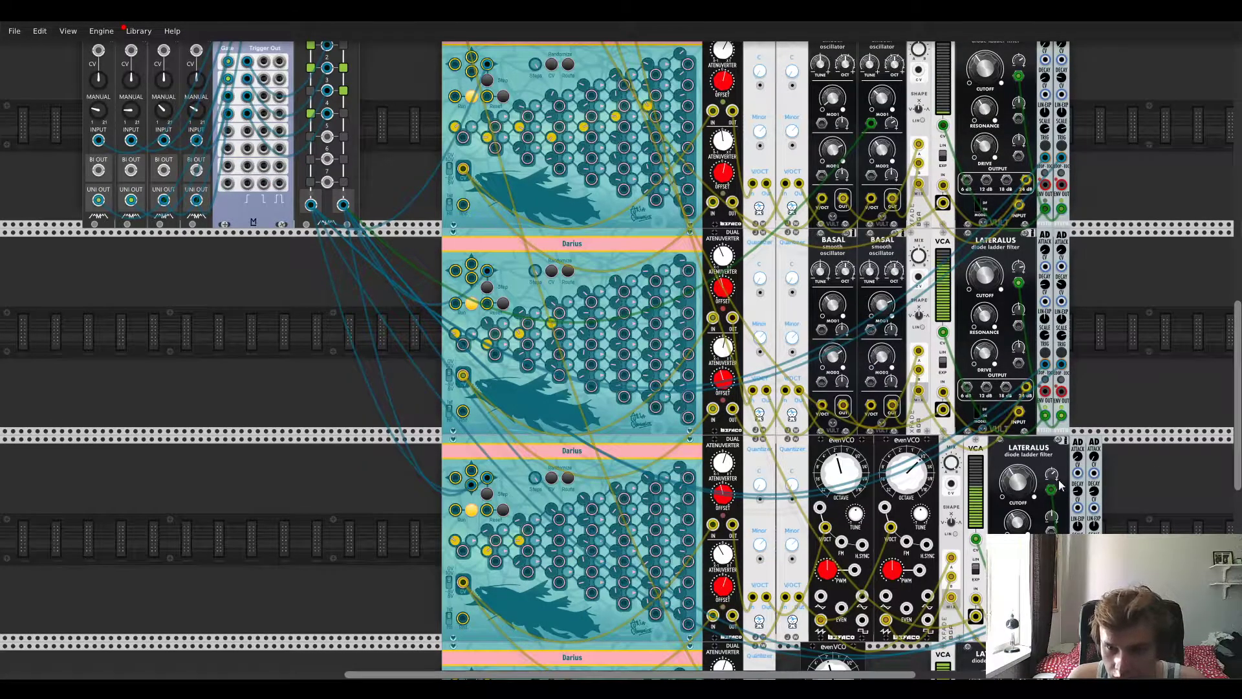
scroll(1184, 468, "down", 2)
scroll(1177, 452, "down", 2)
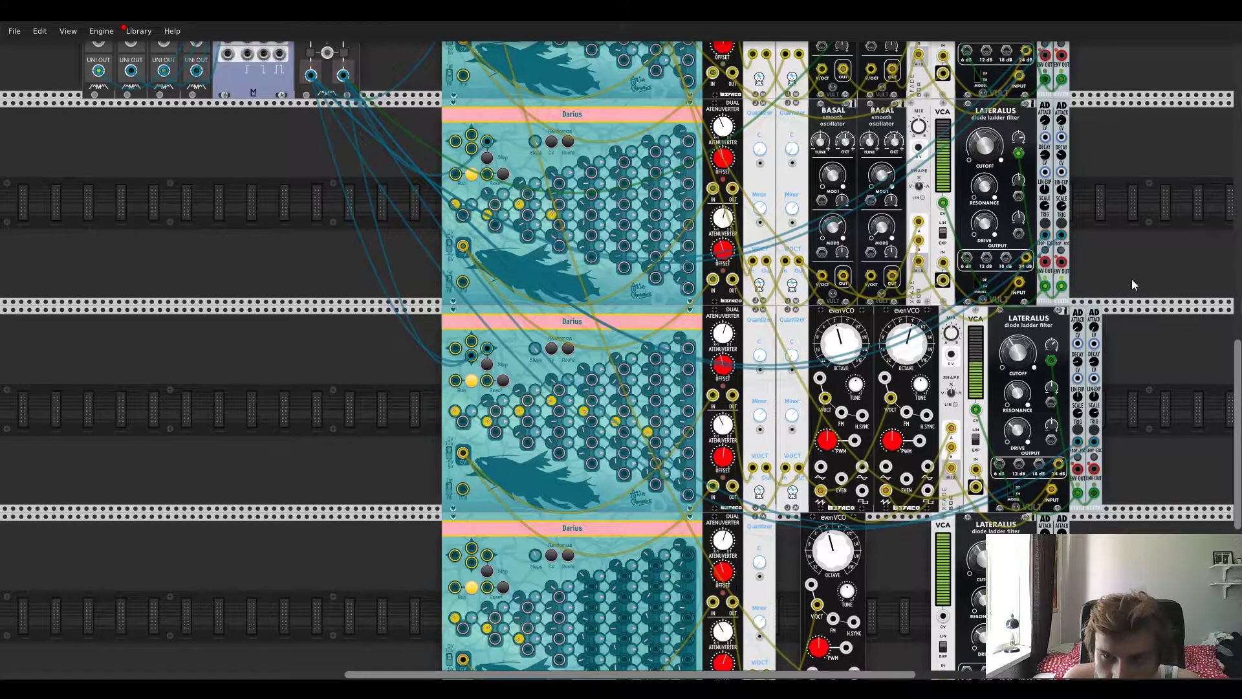
scroll(1146, 374, "down", 5)
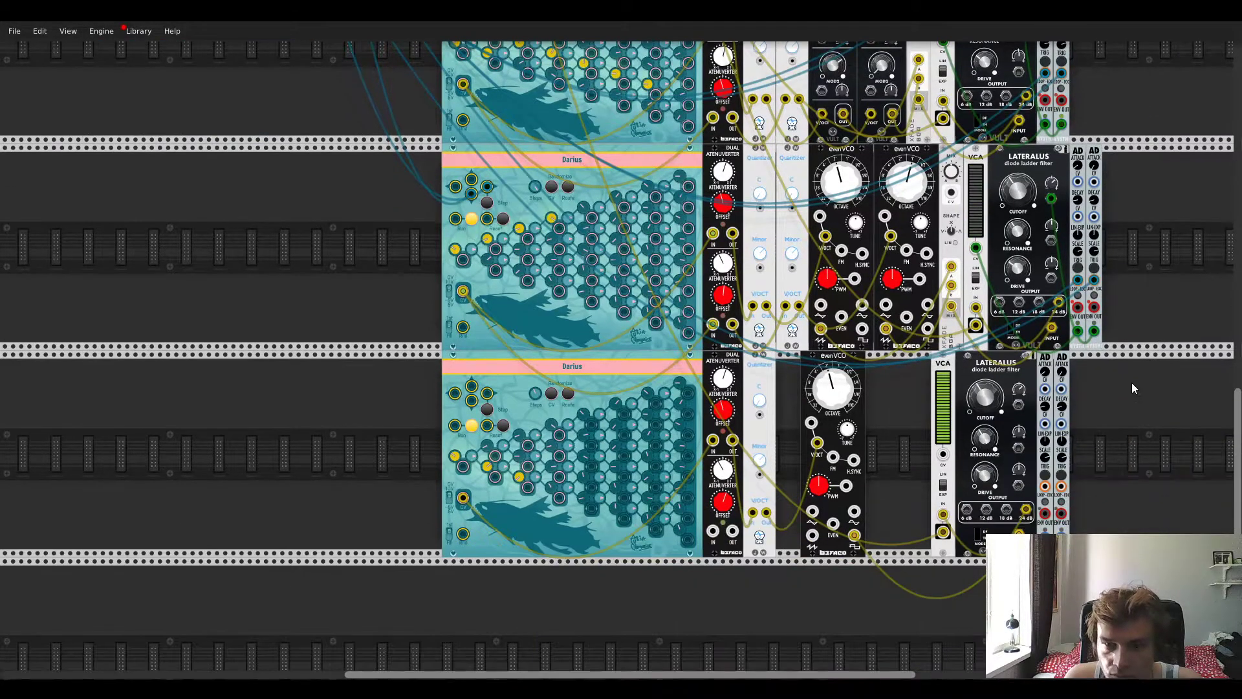
scroll(1145, 413, "down", 4)
scroll(1145, 411, "up", 4)
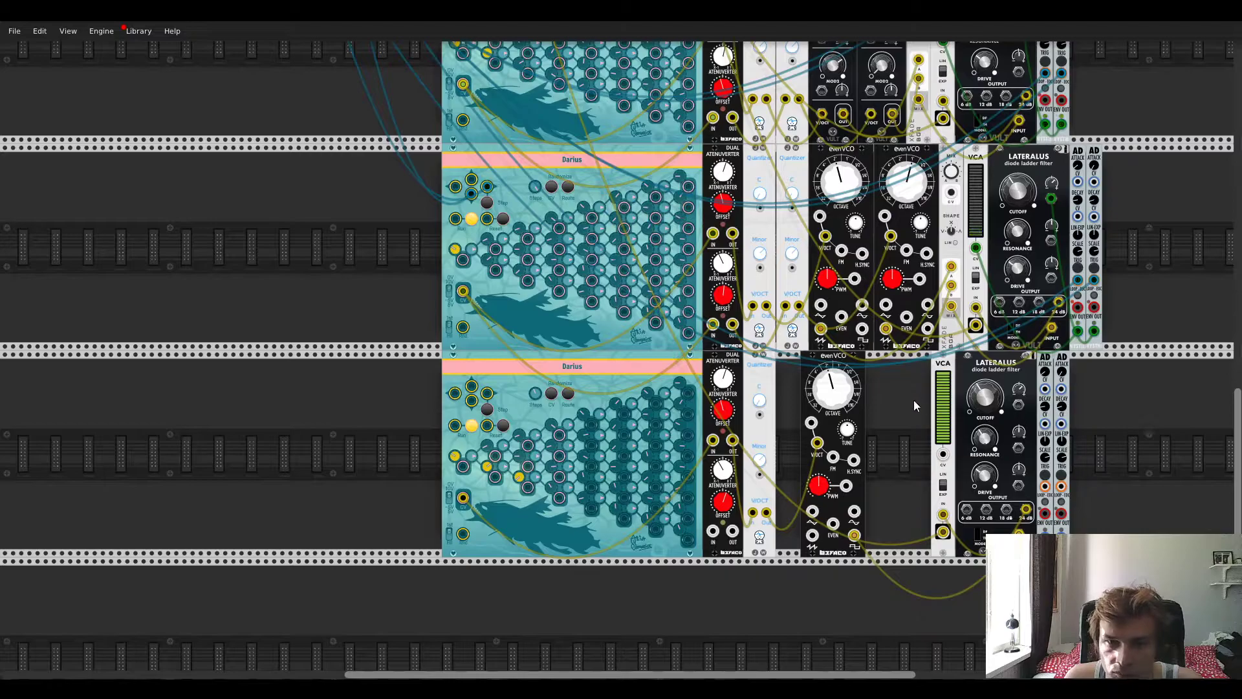
left_click_drag(846, 367, 821, 367)
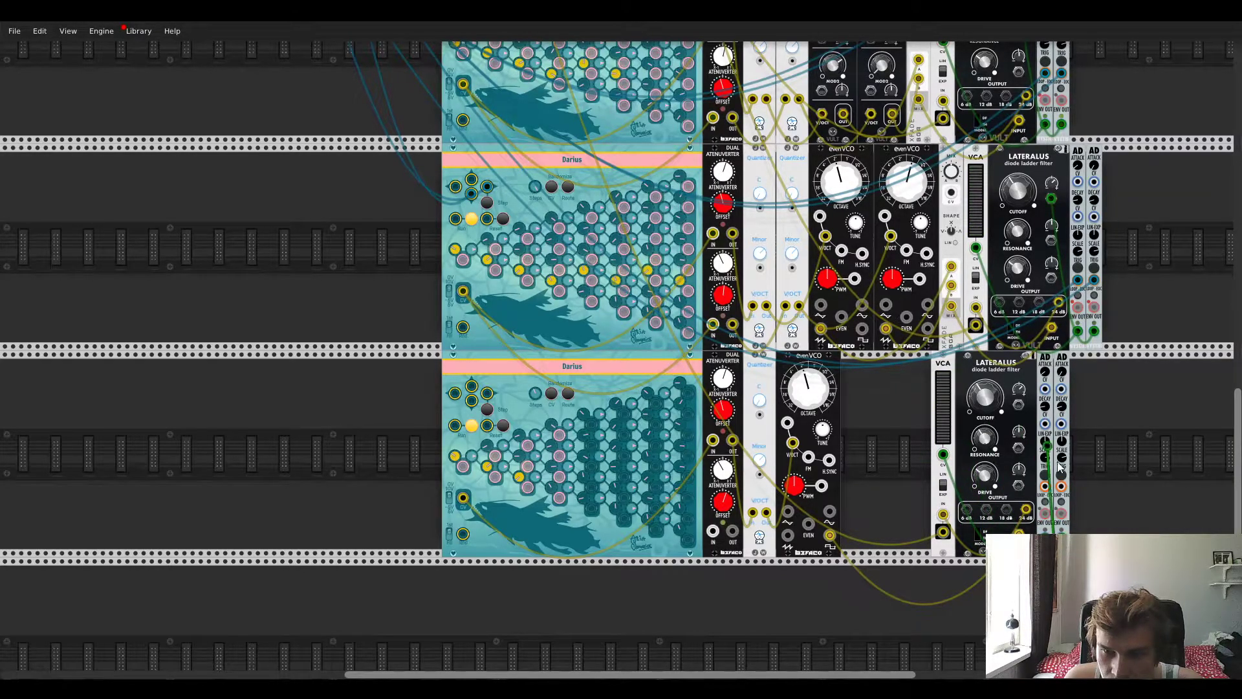
Step: Patch the Bus Route's second output into the trigger input of the fourth row's first AD envelope
left_click(1047, 483)
left_click_drag(1047, 483, 343, 271)
scroll(644, 404, "up", 2)
scroll(349, 356, "up", 1)
scroll(325, 360, "up", 1)
scroll(407, 407, "down", 4)
left_click_drag(411, 422, 343, 141)
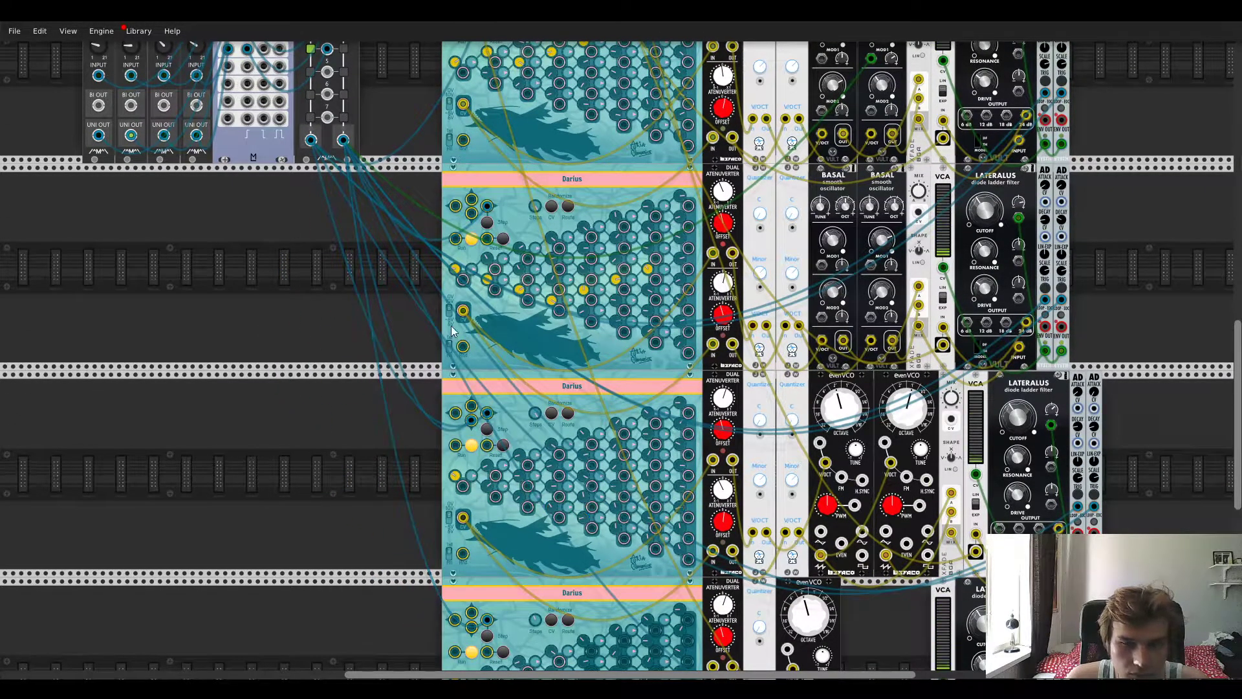
Step: Connect the trigger input of the fourth row's second AD envelope to the Bus Route's second output
scroll(920, 503, "down", 2)
scroll(922, 507, "down", 2)
left_click_drag(1061, 583, 344, 239)
scroll(349, 284, "up", 7)
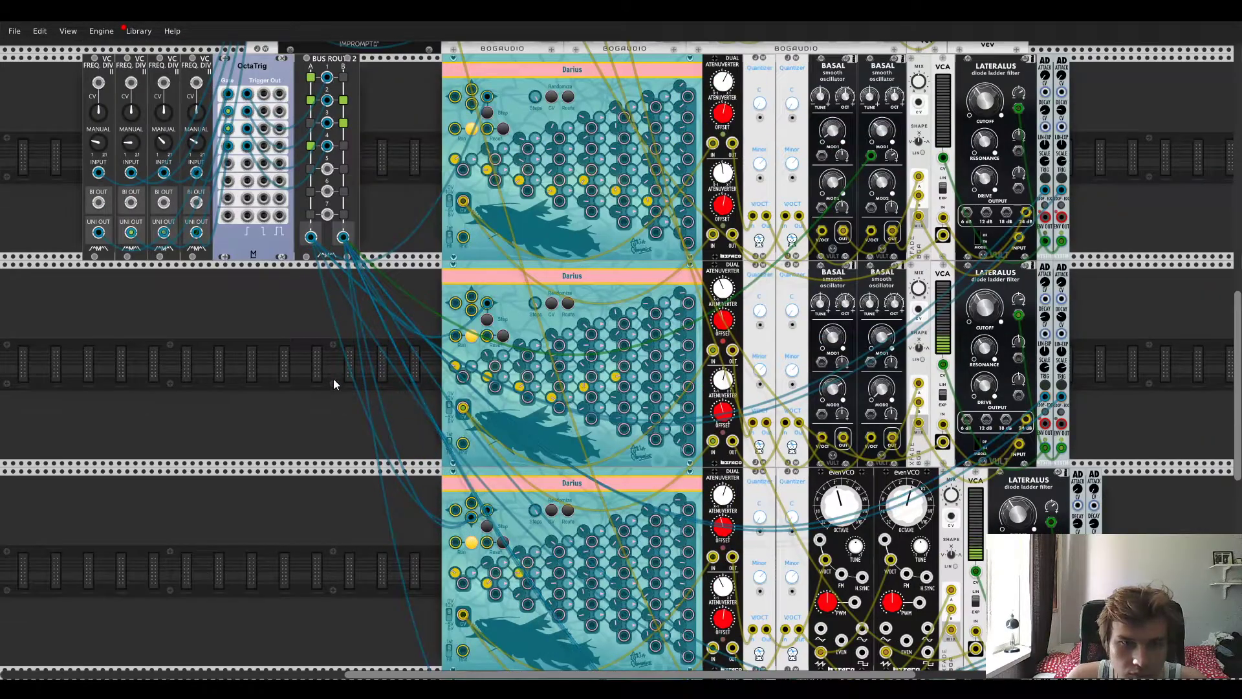
scroll(333, 374, "down", 9)
scroll(495, 401, "down", 1)
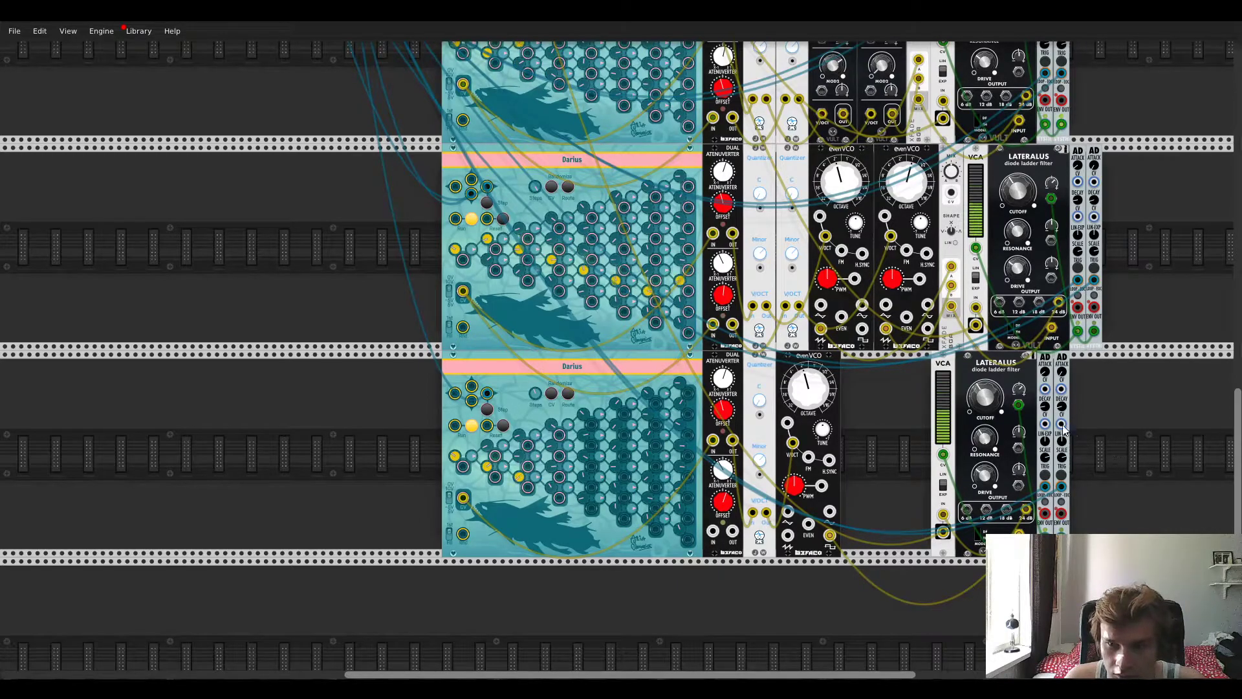
scroll(841, 414, "up", 10)
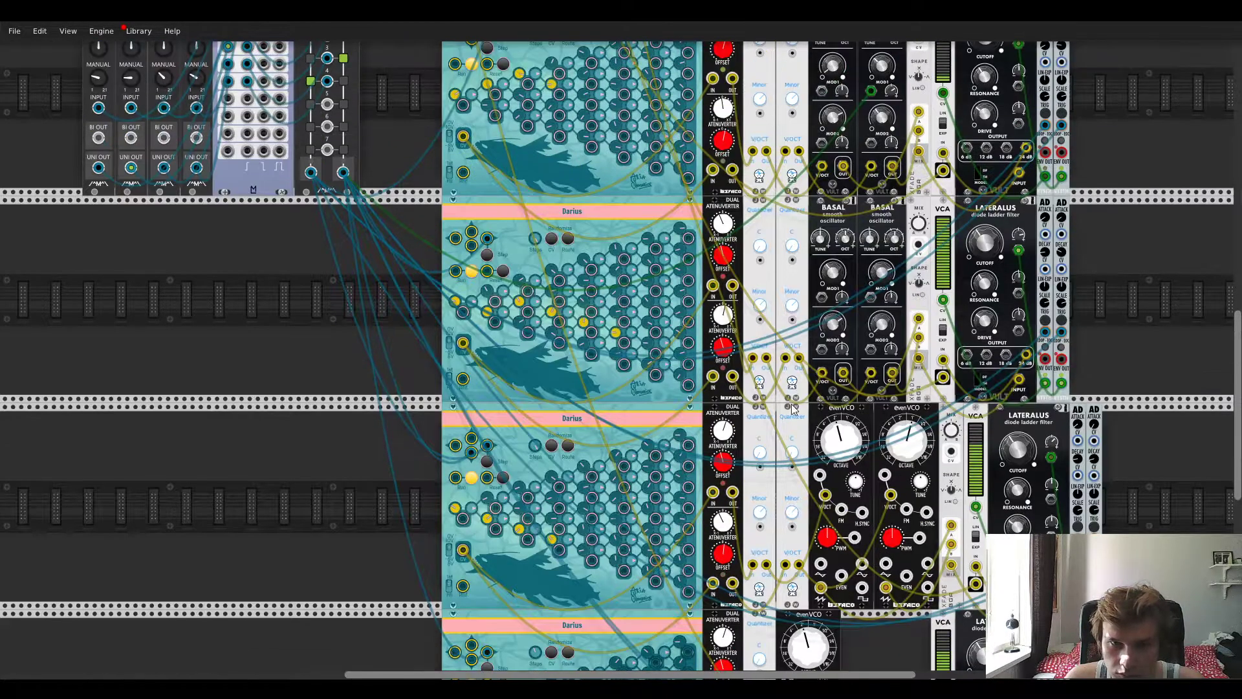
scroll(720, 393, "down", 1)
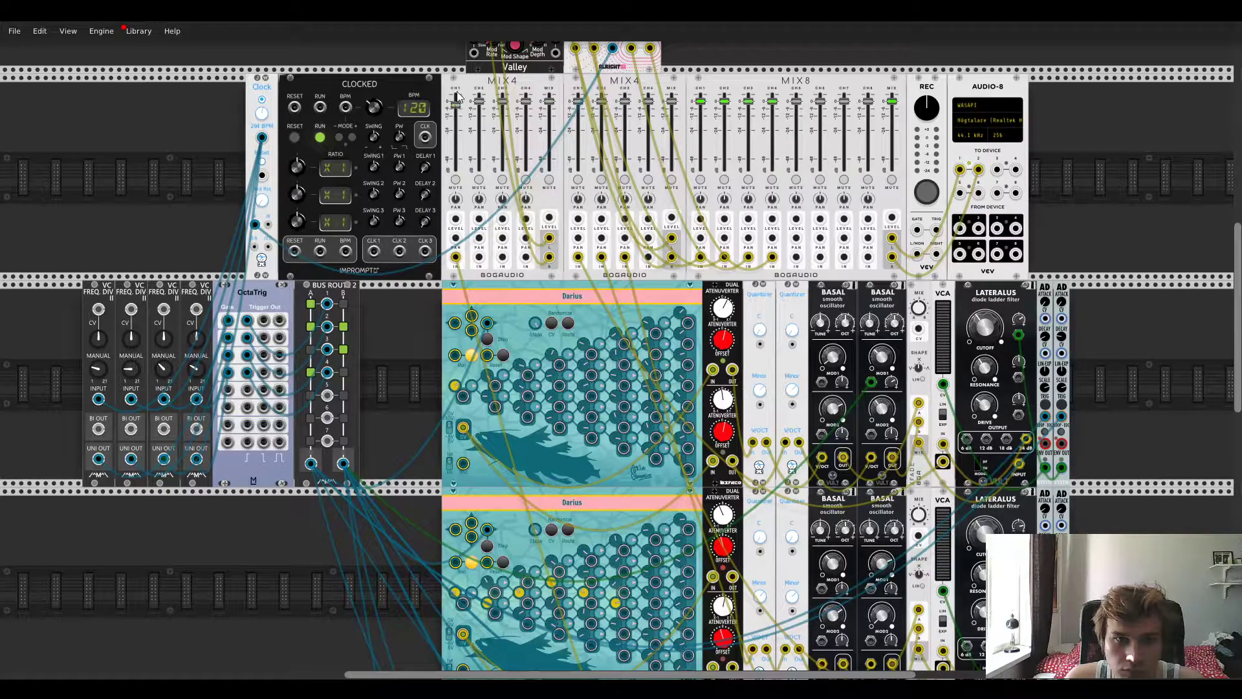
scroll(525, 222, "down", 10)
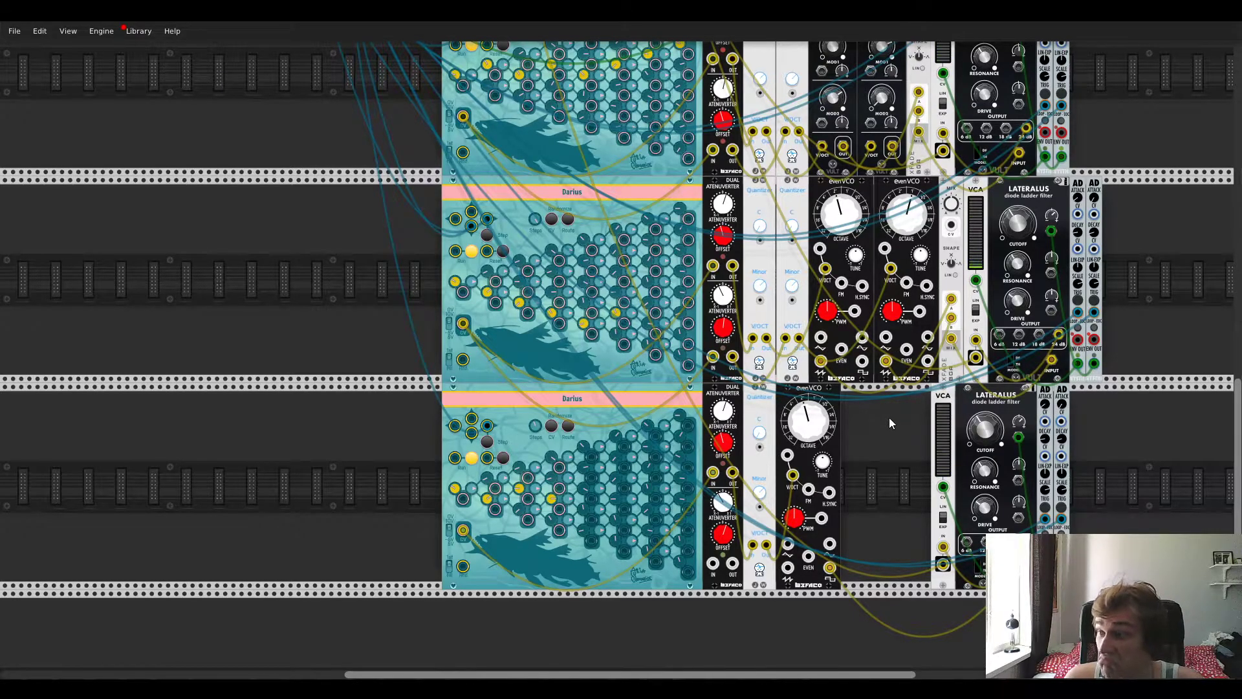
scroll(671, 406, "up", 10)
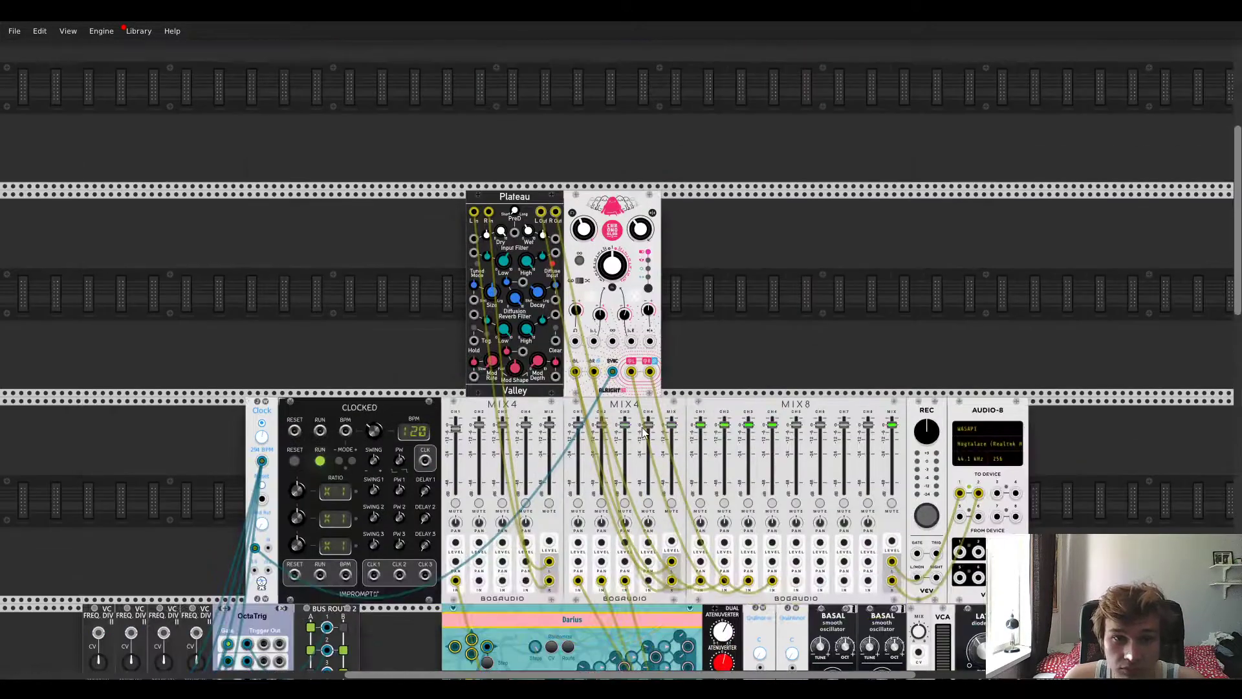
scroll(369, 415, "down", 1)
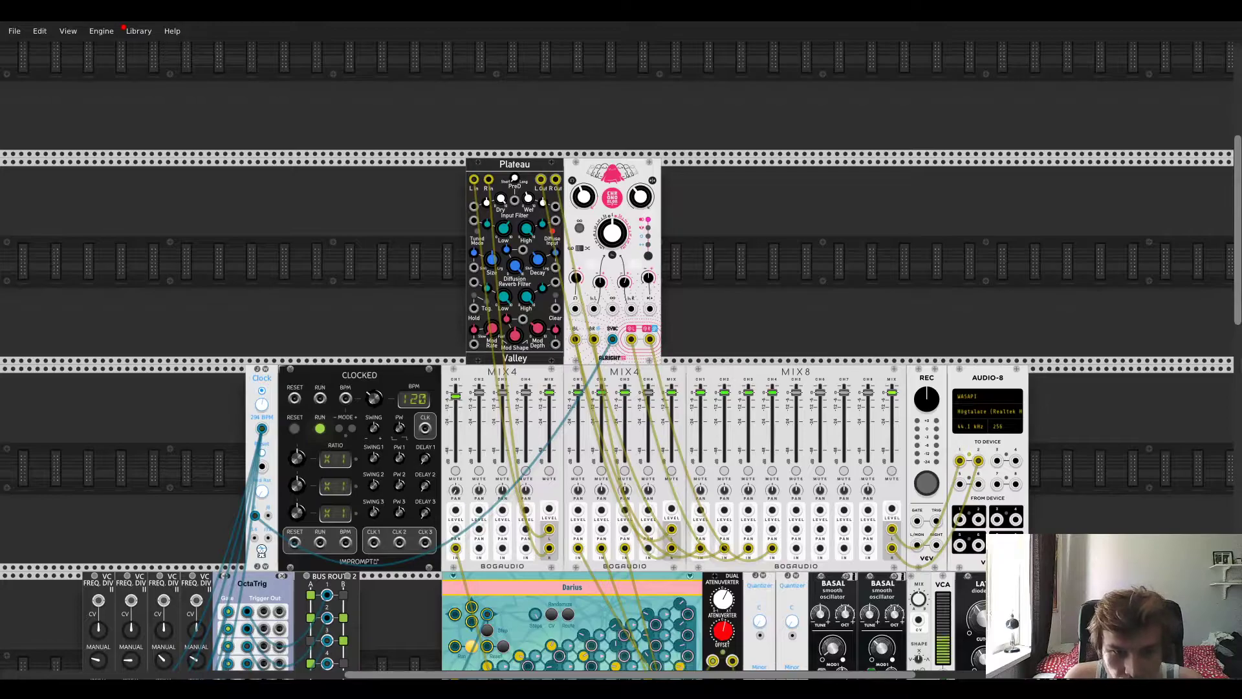
scroll(383, 257, "down", 10)
scroll(366, 366, "down", 5)
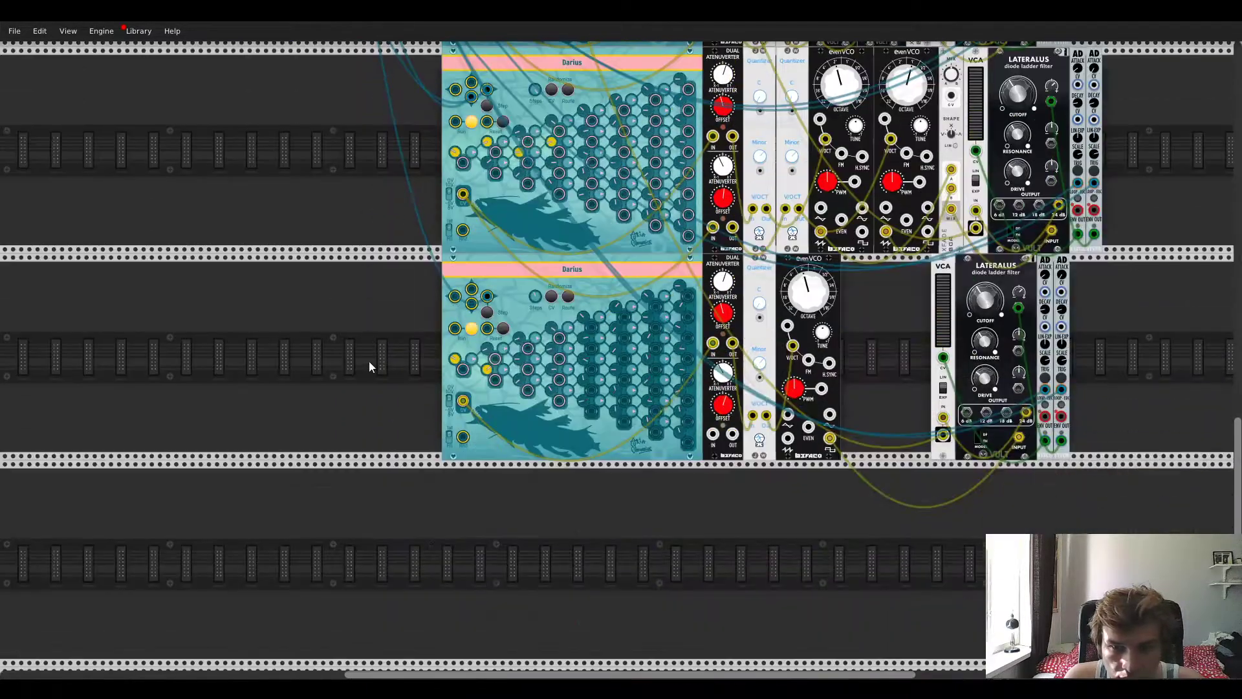
Step: Duplicate the fourth row's Quantizer and EvenVCO, making room for the Quantizer copy directly beside the original
scroll(401, 317, "up", 5)
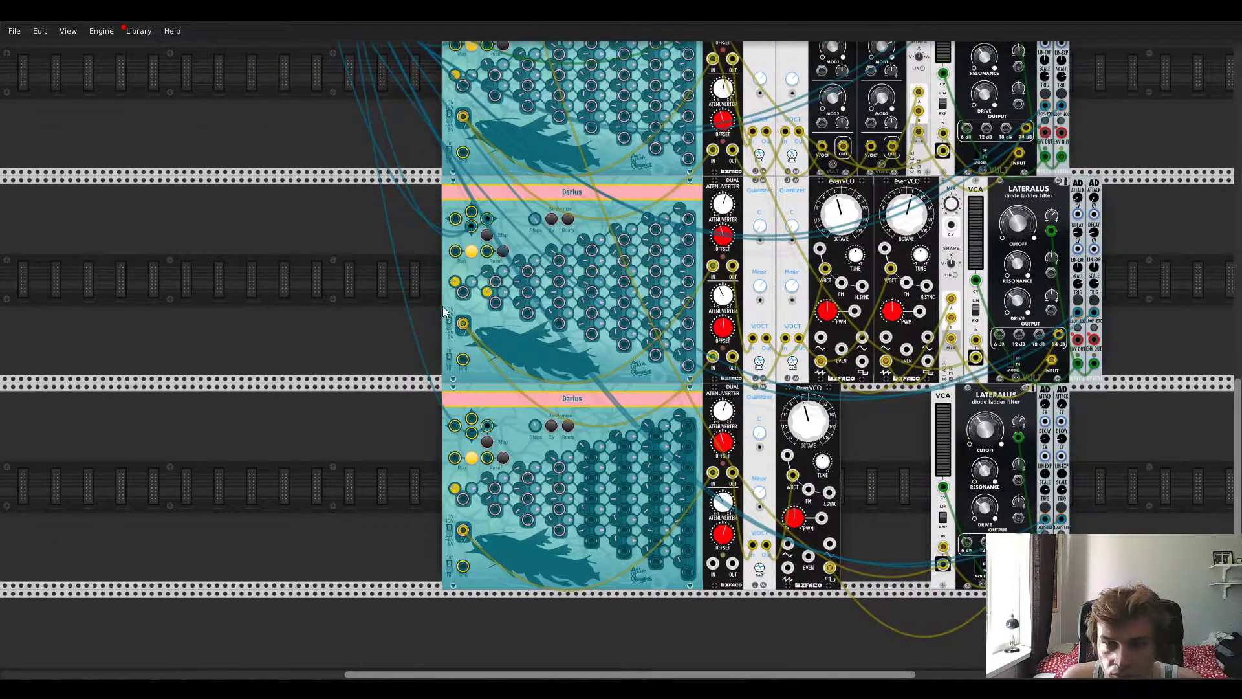
scroll(453, 317, "up", 1)
key("ctrl+d")
scroll(816, 482, "down", 3)
left_click_drag(872, 334, 938, 335)
left_click_drag(815, 335, 848, 334)
key("ctrl+d")
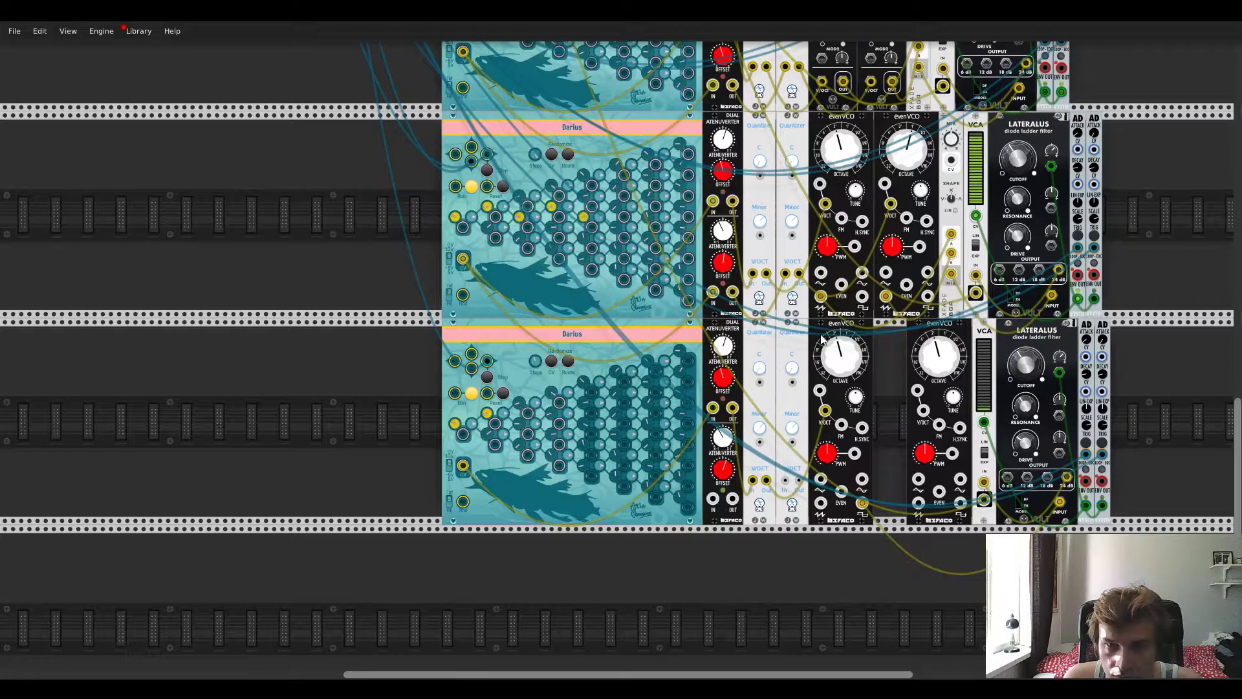
Step: Patch the fourth Darius's output through the attenuverter's second channel into the second Quantizer's V/OCT input
left_click_drag(788, 480, 564, 475)
left_click_drag(499, 438, 462, 498)
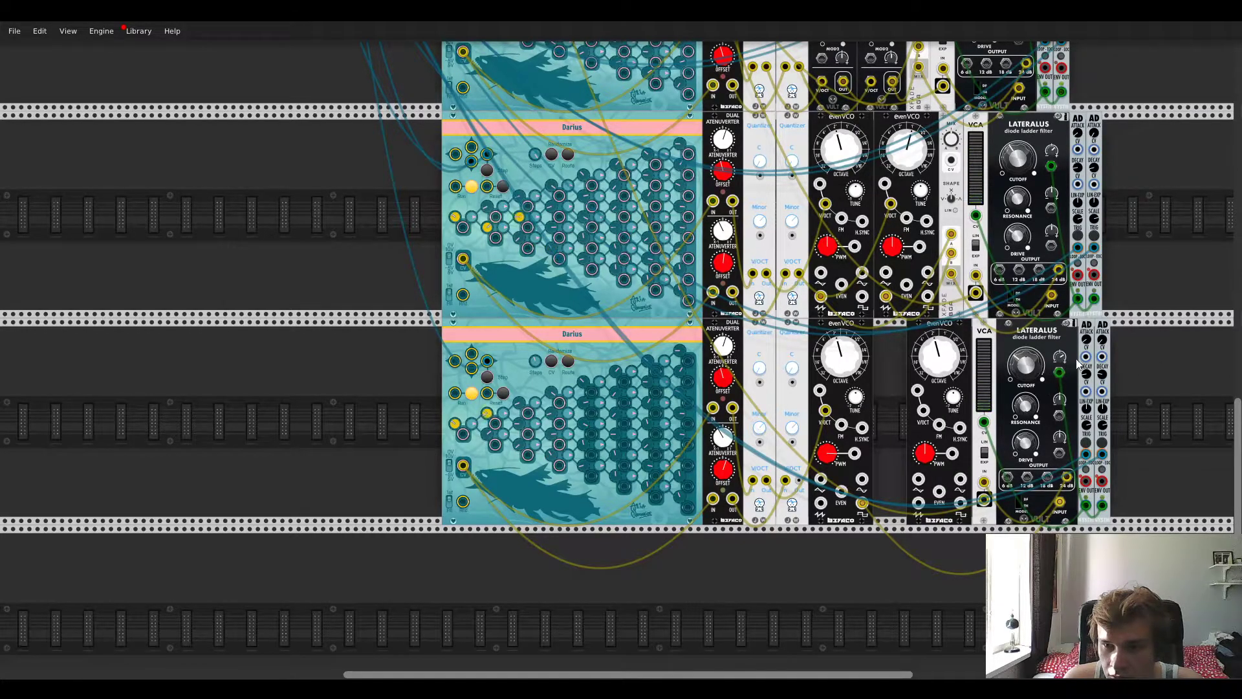
Step: Move the fourth row's second EvenVCO directly beside the first and lower its octave
scroll(1171, 357, "up", 8)
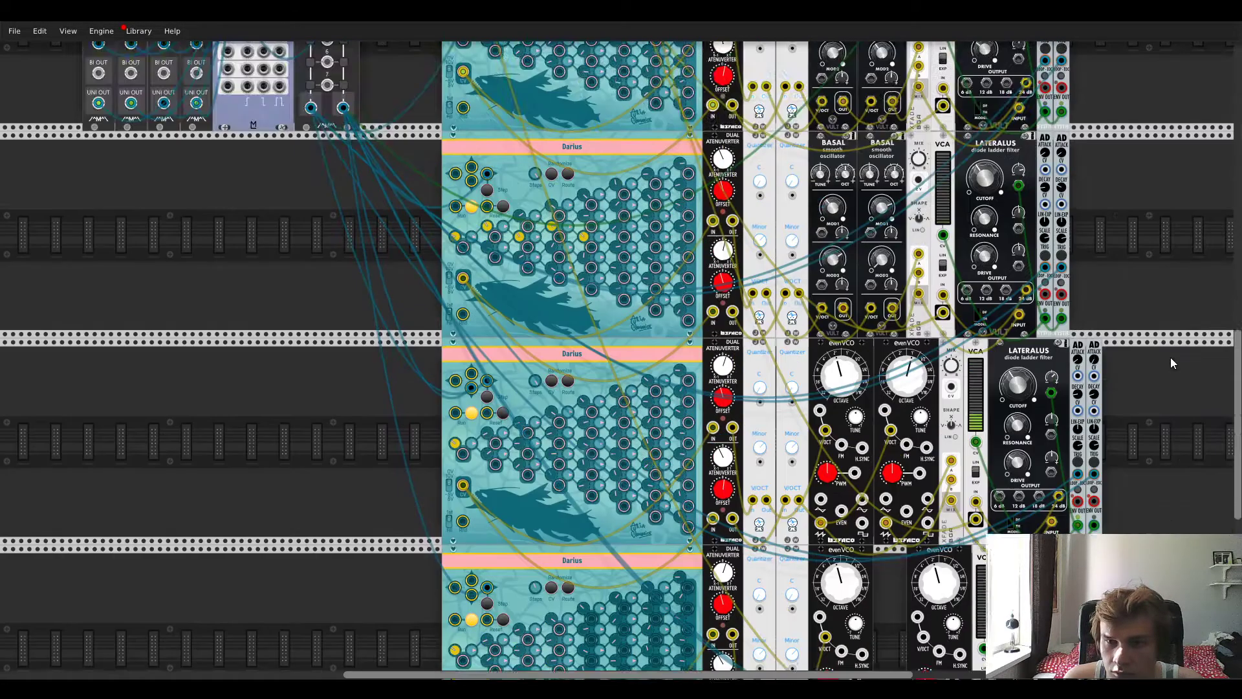
scroll(1132, 353, "up", 4)
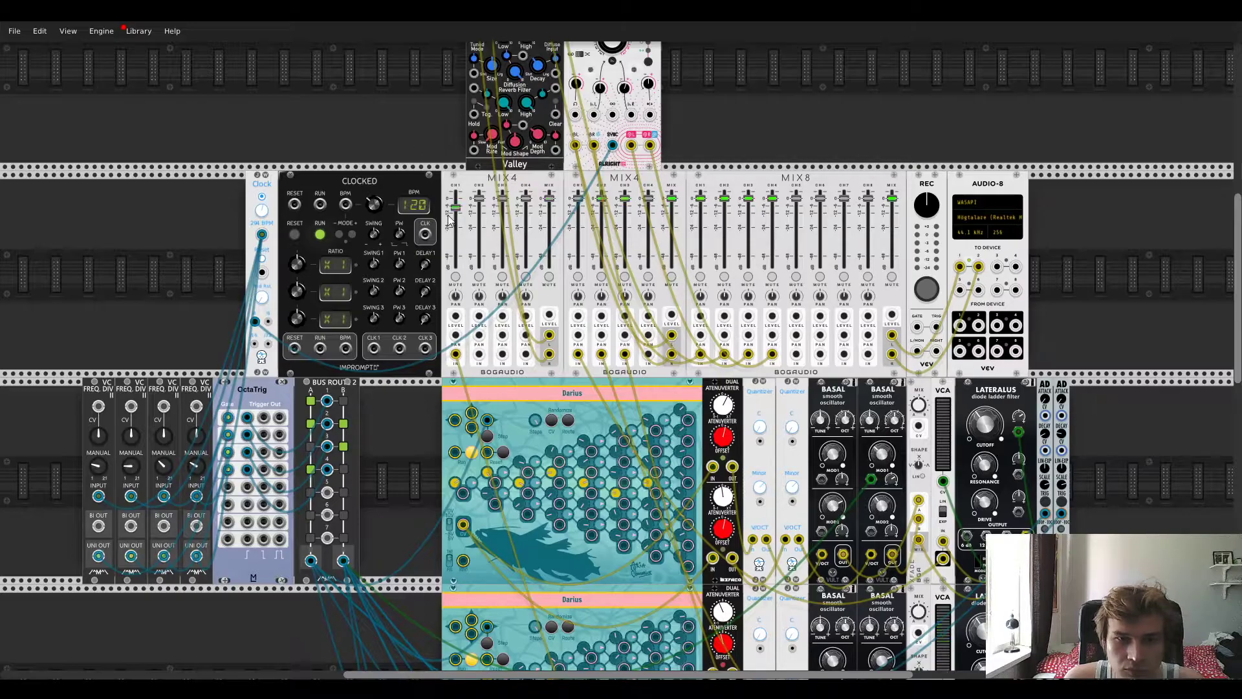
scroll(414, 288, "down", 10)
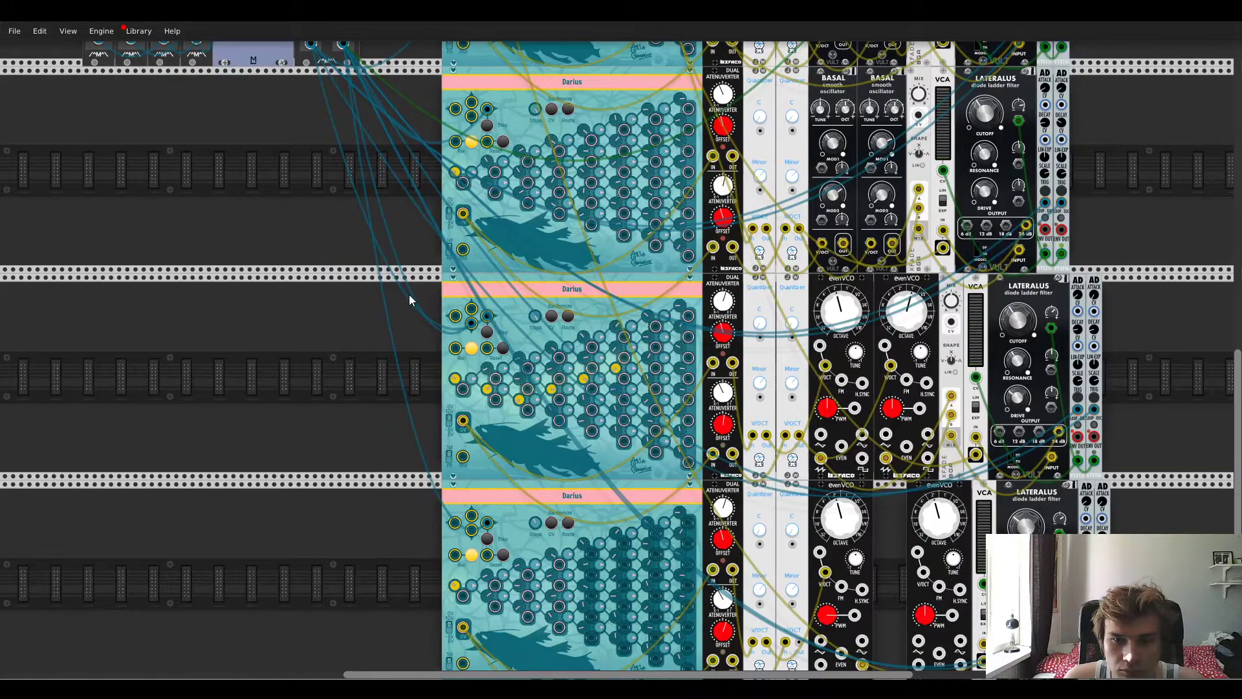
scroll(409, 290, "down", 2)
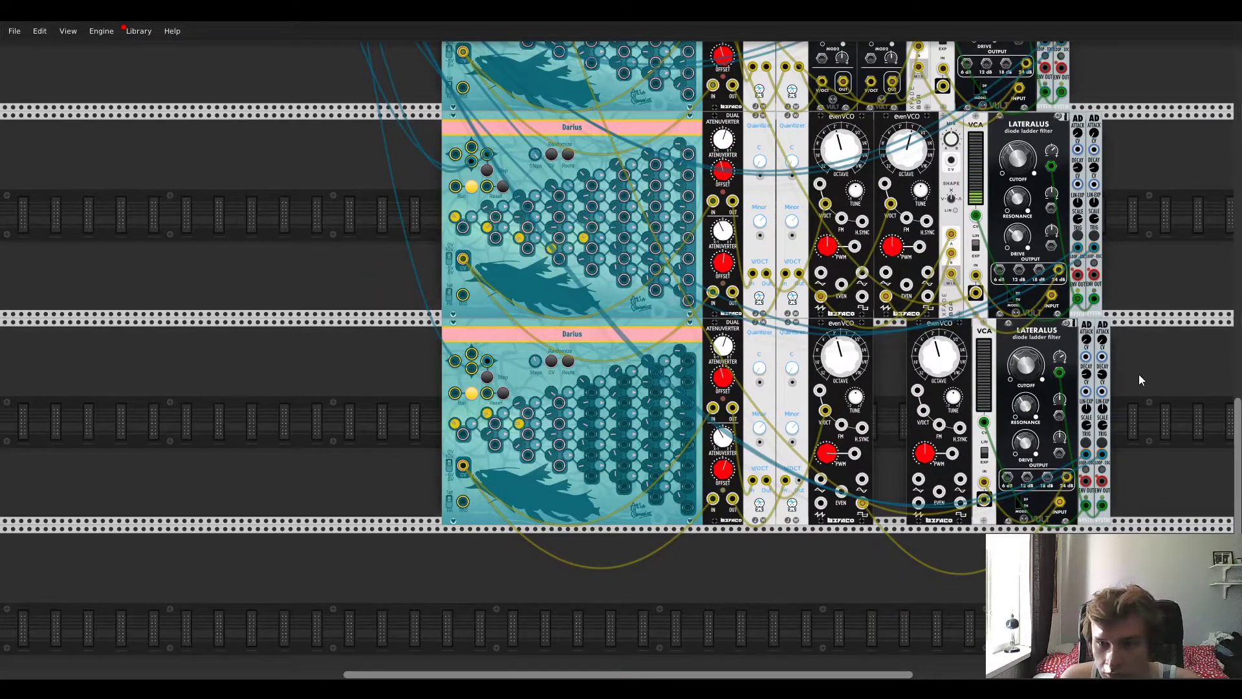
left_click_drag(952, 383, 899, 356)
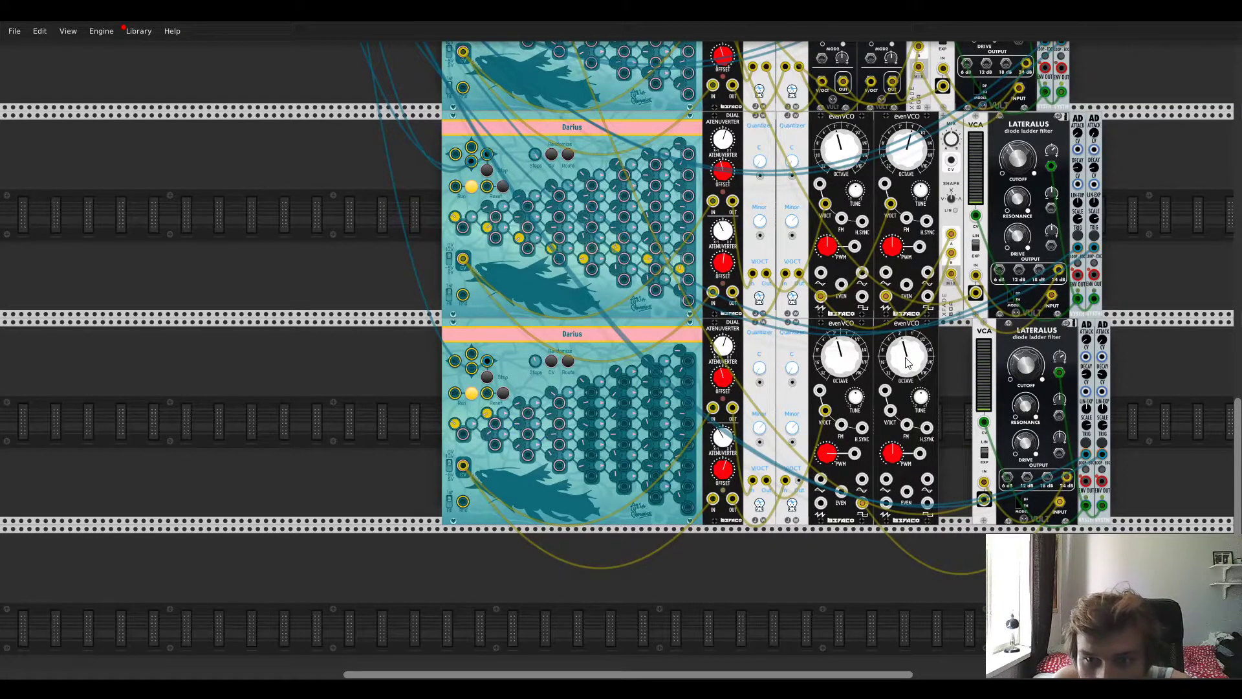
left_click_drag(906, 356, 906, 369)
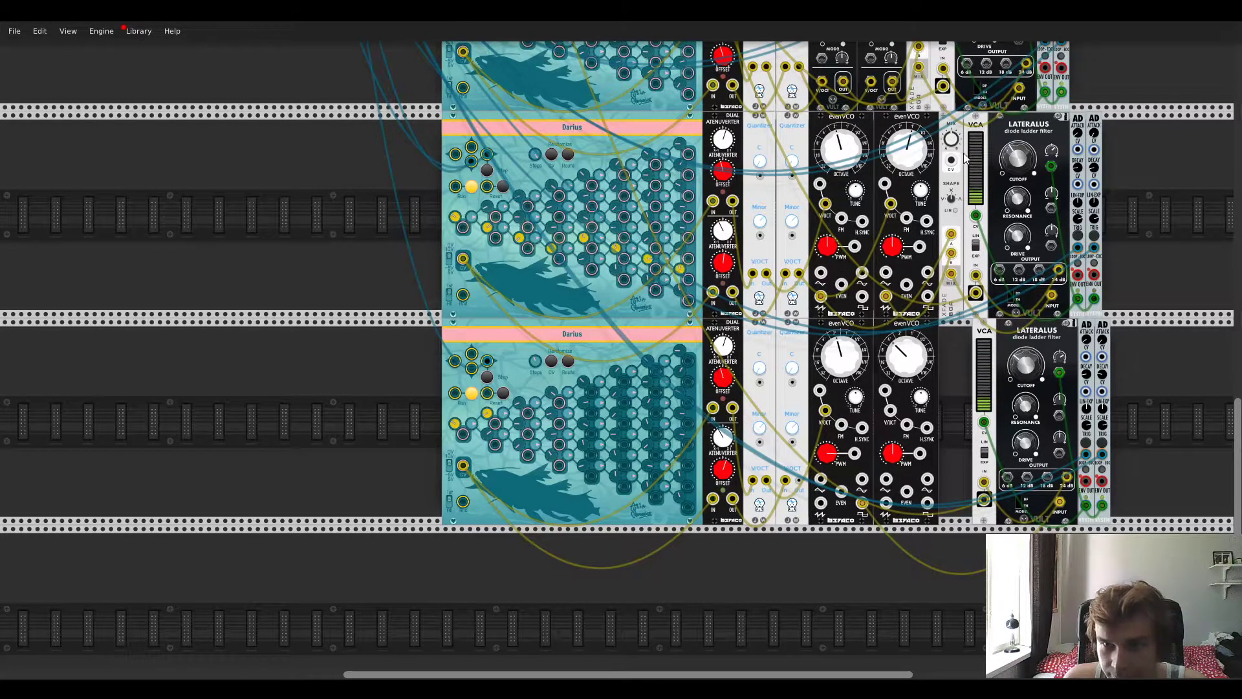
Step: Copy the third row's crossfader into the fourth row and mix both EvenVCOs' square outputs through it into the Lateralus filter input
key("ctrl+d")
left_click_drag(1110, 153, 956, 342)
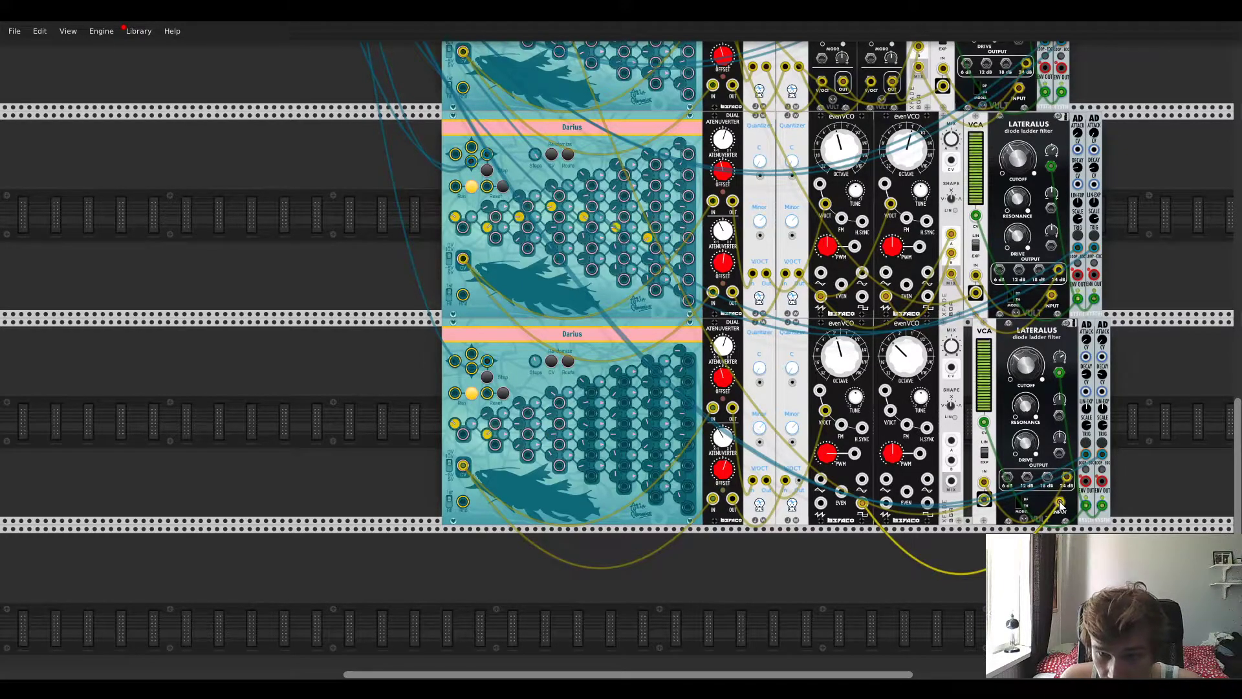
left_click_drag(1061, 509, 951, 441)
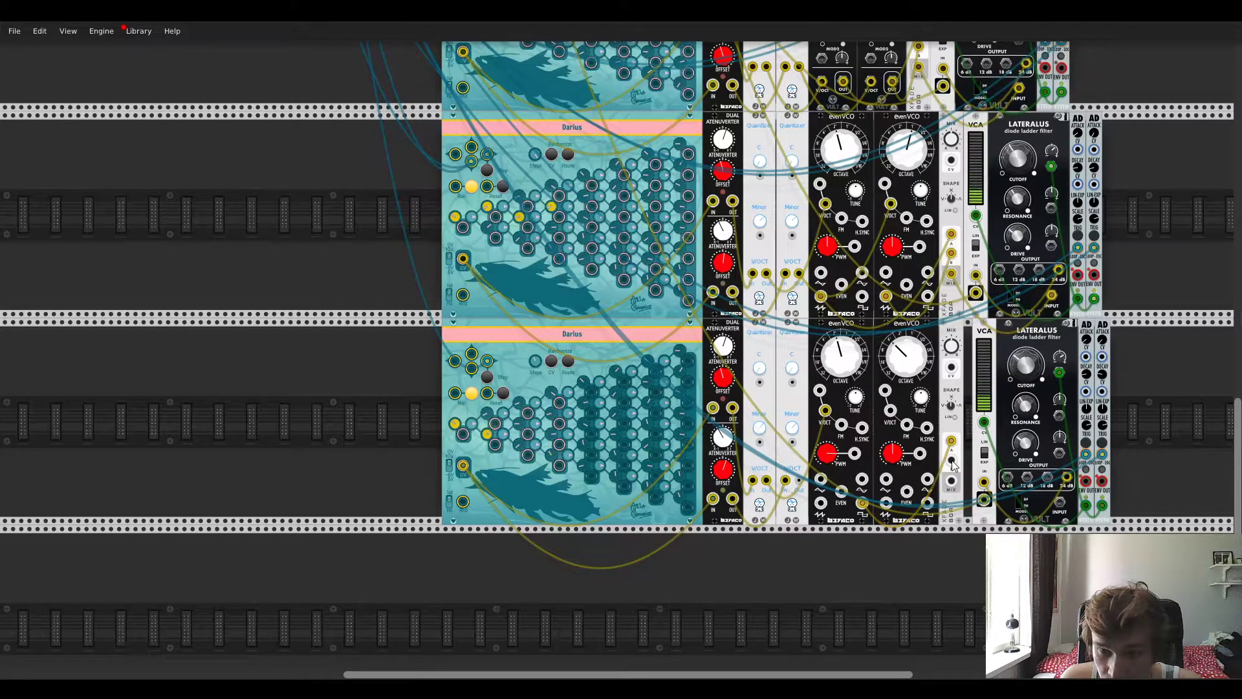
left_click_drag(951, 481, 1048, 504)
left_click_drag(952, 461, 927, 503)
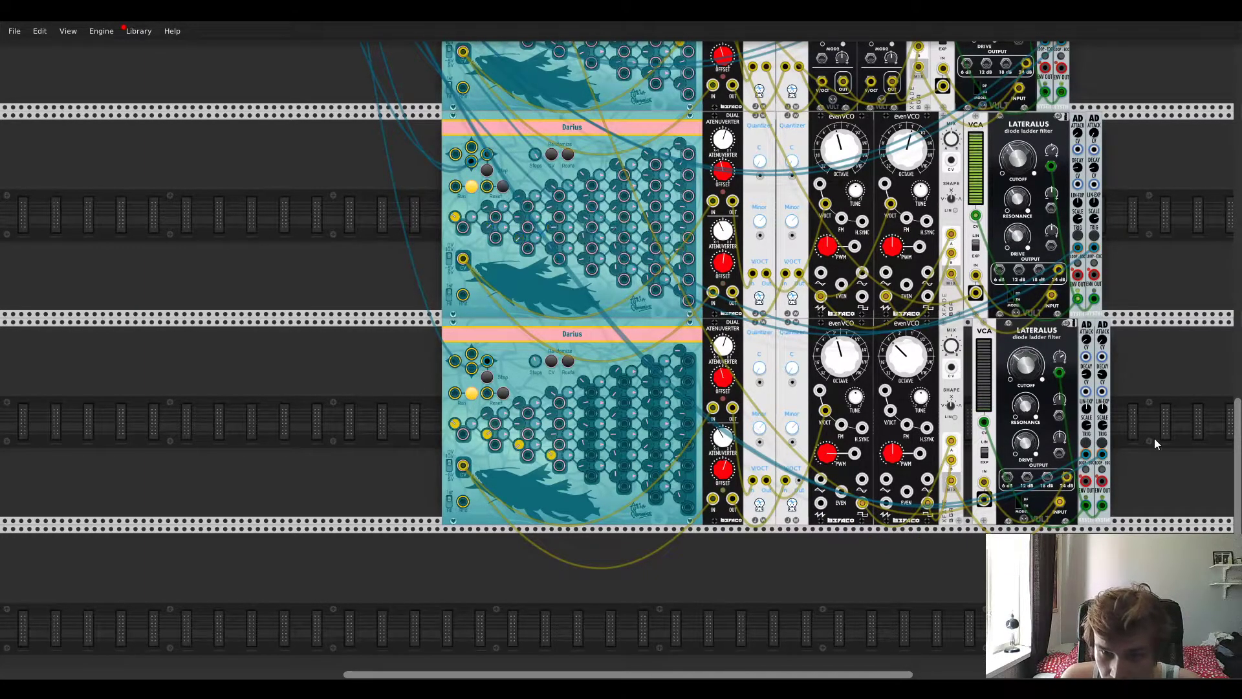
Step: Connect the second EvenVCO's V/OCT input to the second Quantizer's output and fine-tune the attenuverter's second channel in the fourth row
scroll(1135, 403, "up", 5)
scroll(930, 400, "up", 2)
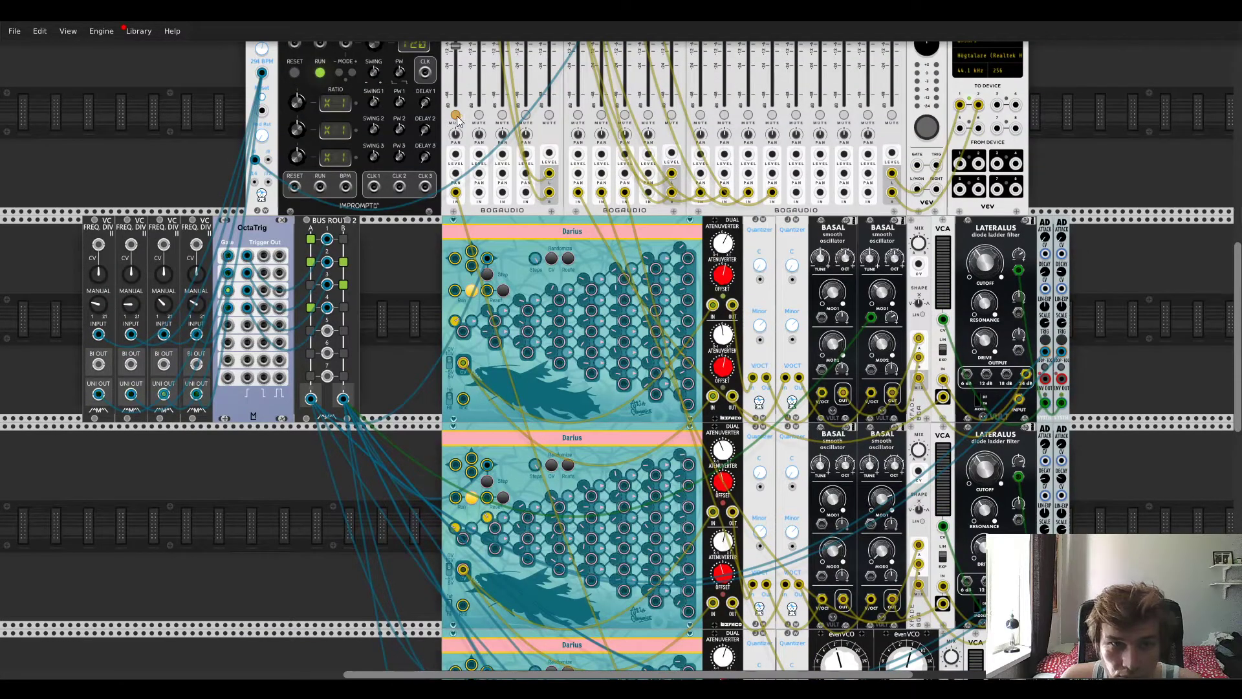
scroll(423, 359, "down", 7)
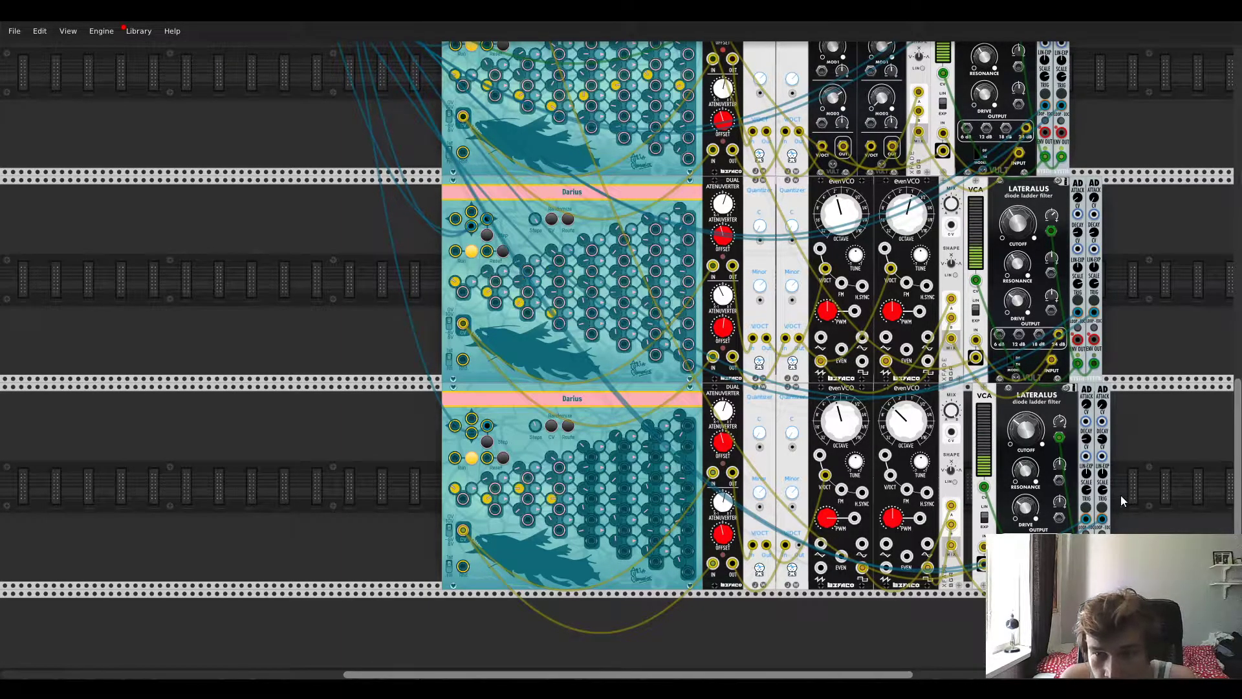
left_click_drag(890, 475, 799, 545)
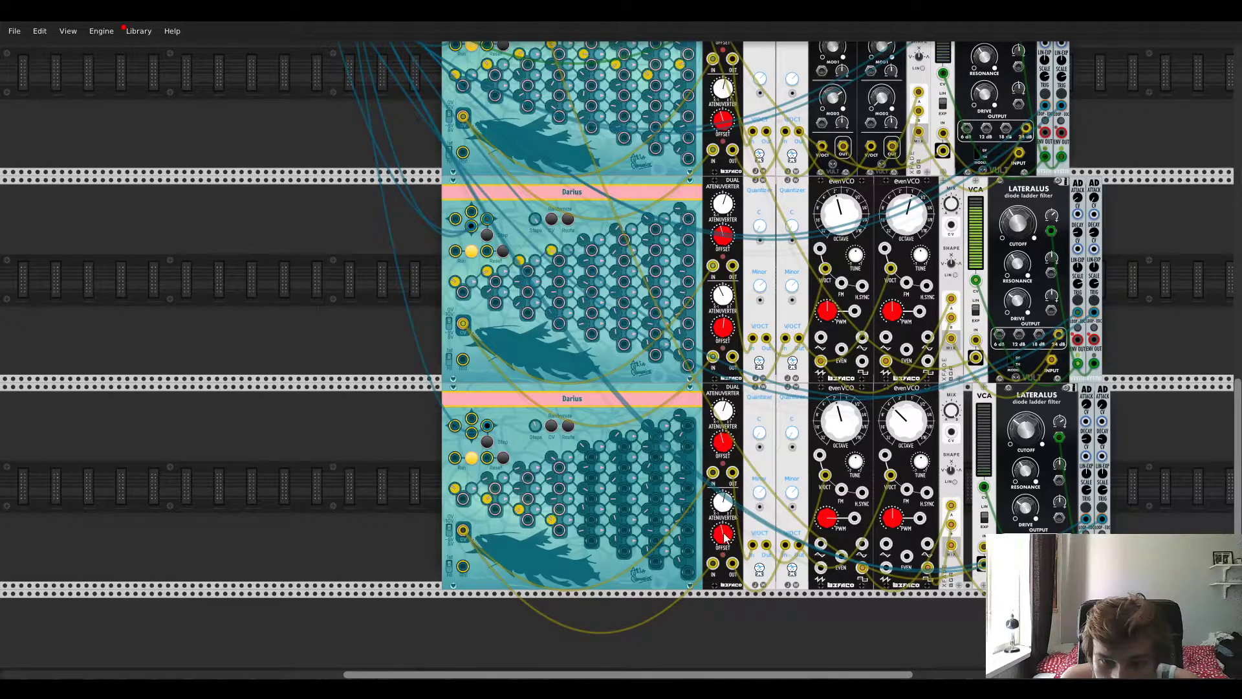
left_click_drag(724, 507, 724, 506)
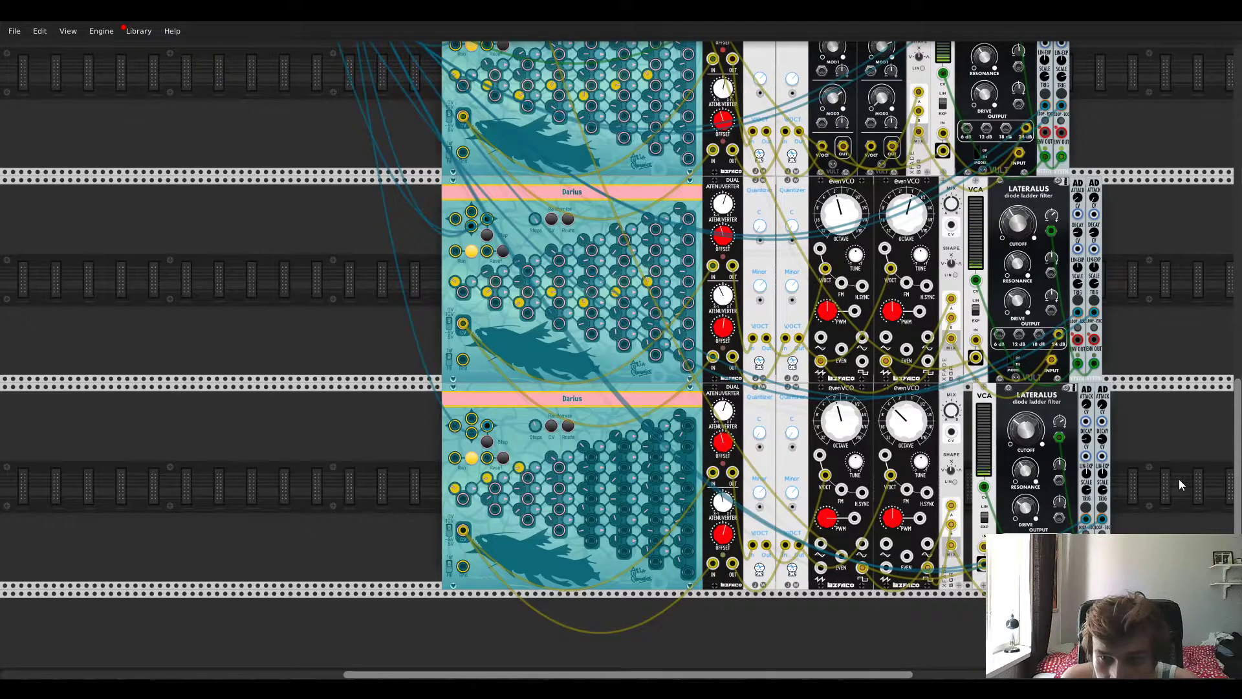
scroll(1061, 472, "up", 3)
scroll(1061, 471, "down", 1)
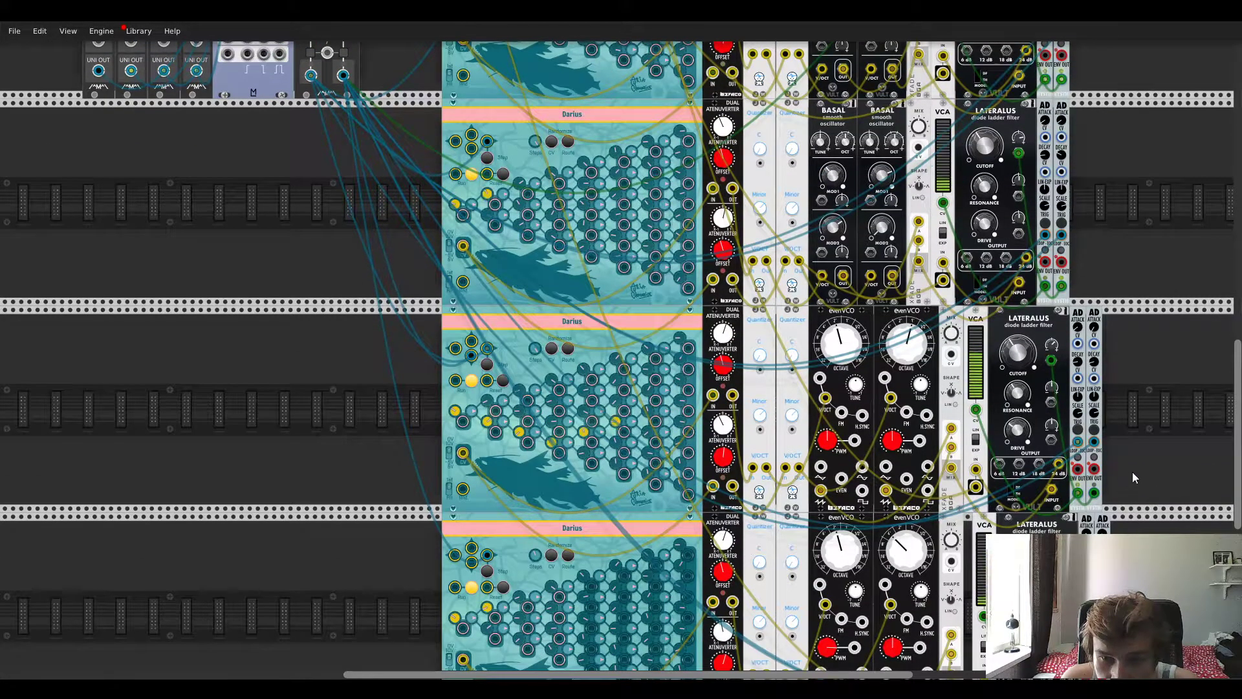
scroll(1147, 475, "down", 1)
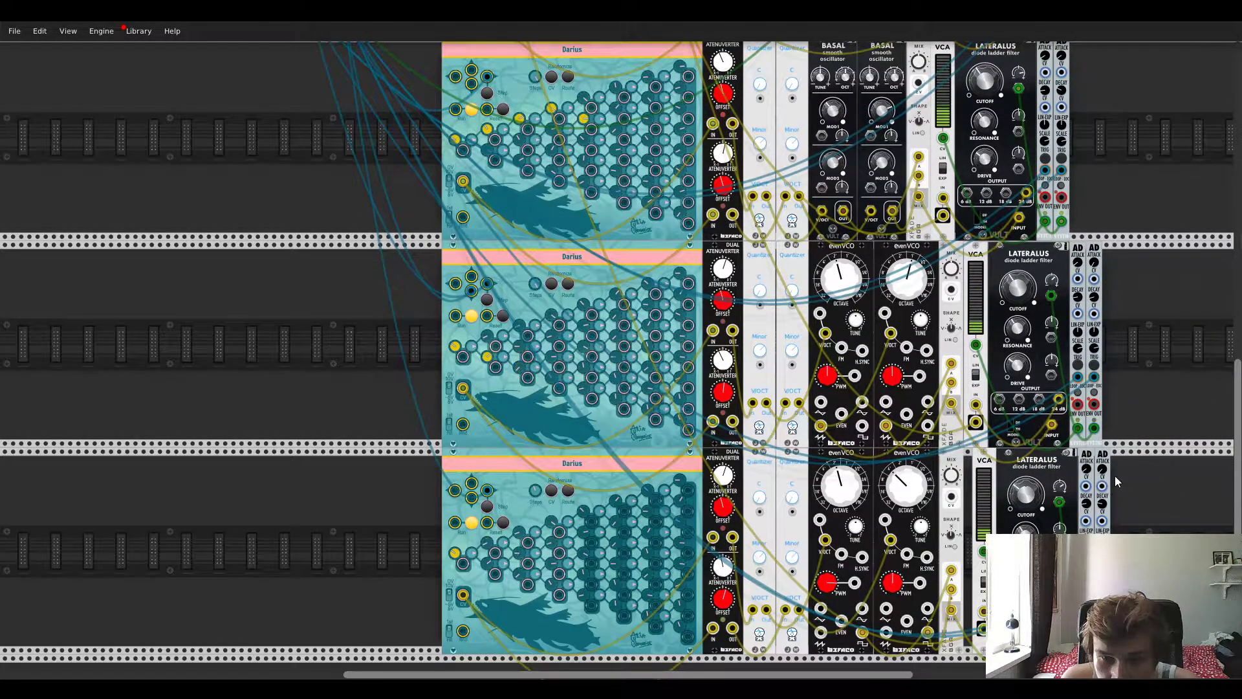
scroll(1171, 471, "up", 3)
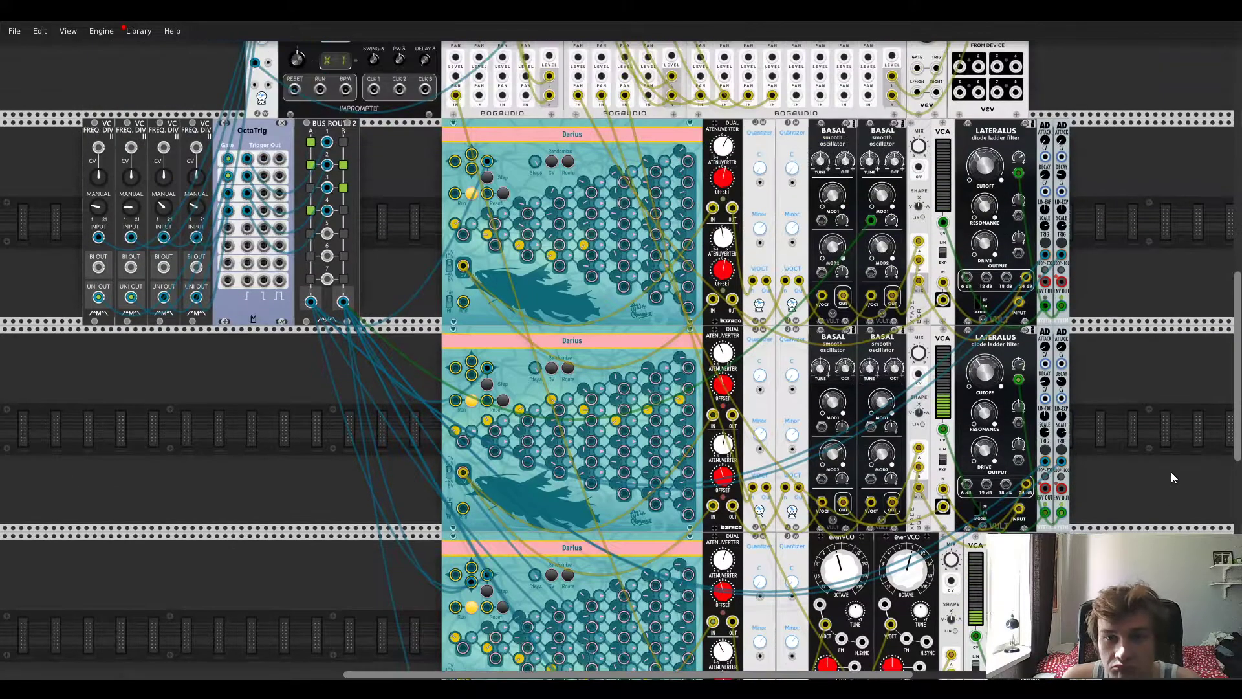
scroll(977, 458, "up", 1)
Step: Raise the octave of the fourth row's second EvenVCO to match the second EvenVCO in the third row
scroll(989, 462, "down", 9)
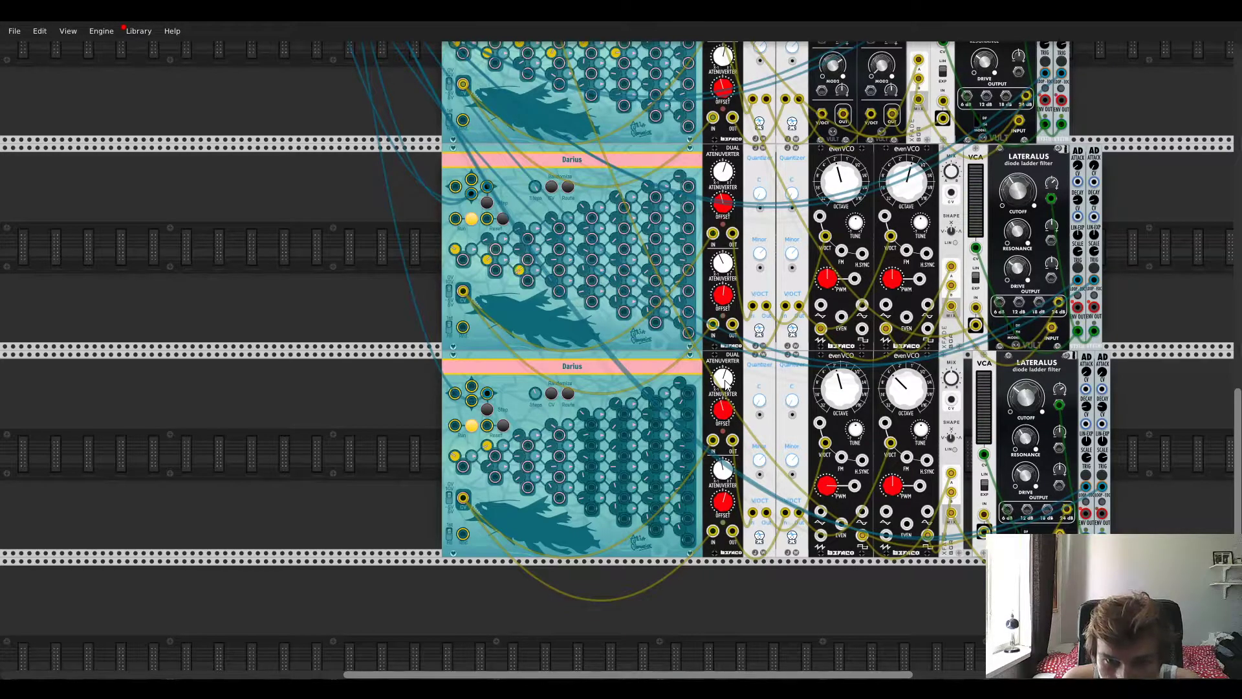
mouse_move(733, 441)
left_mouse_down()
mouse_move(731, 533)
mouse_move(734, 445)
left_mouse_up()
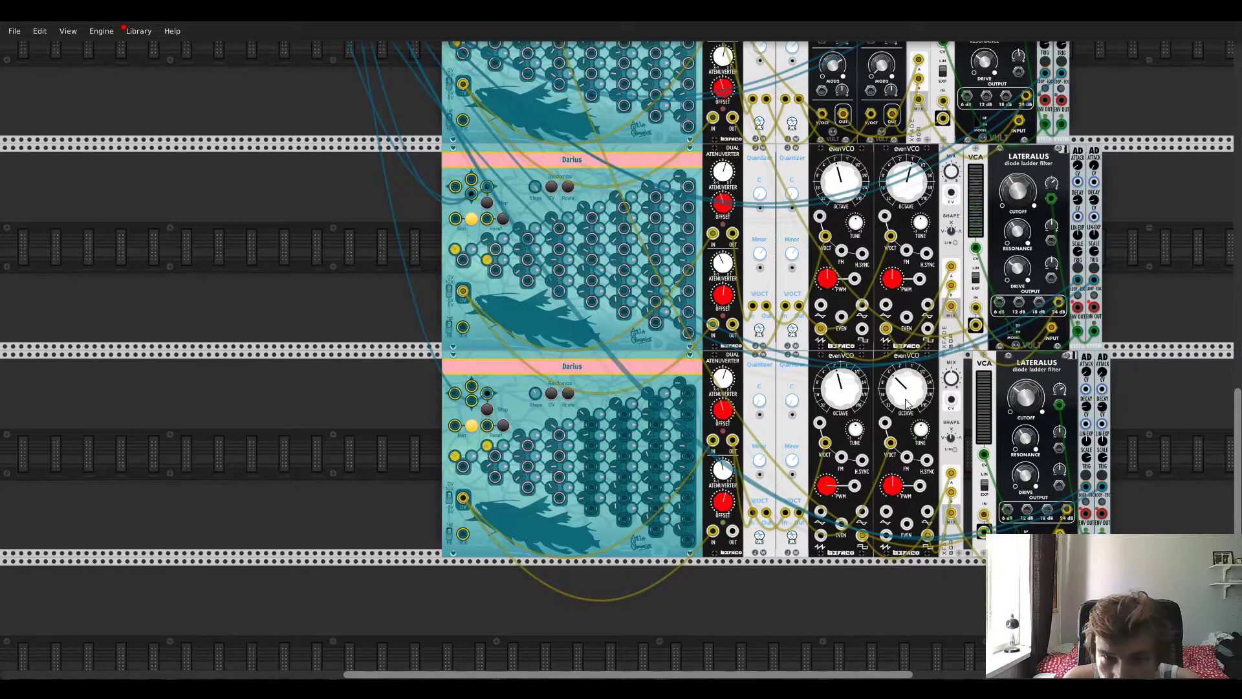
left_click_drag(905, 394, 905, 379)
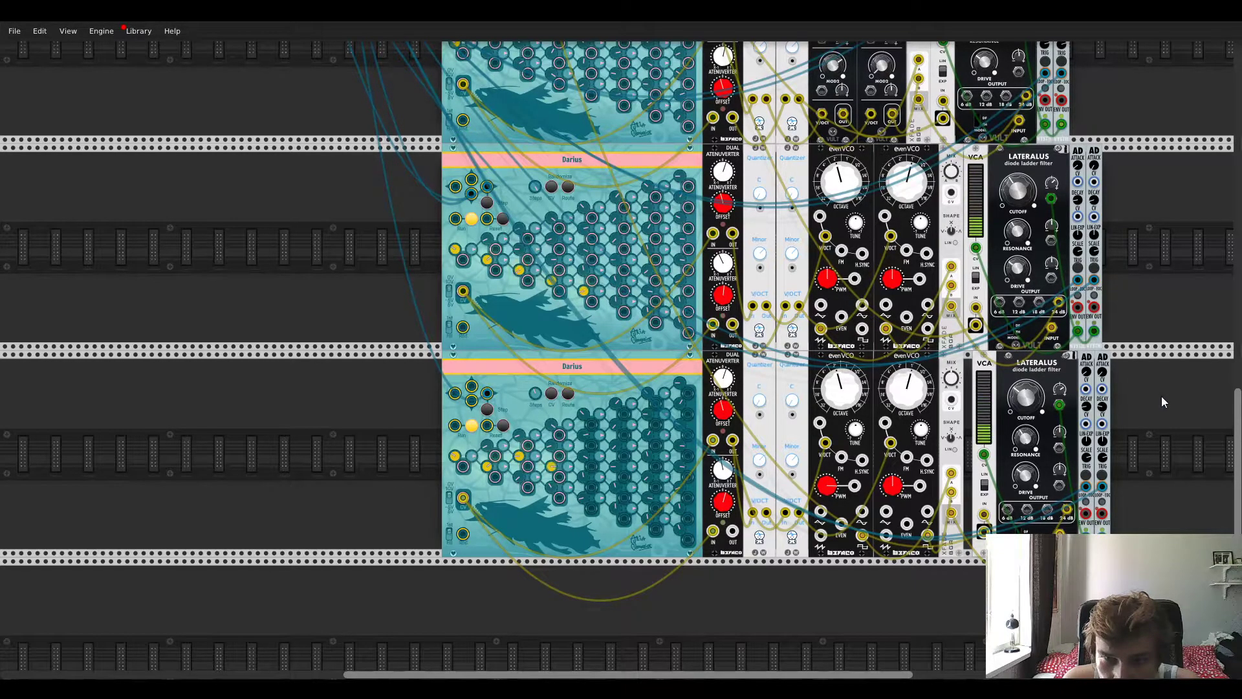
scroll(1162, 395, "down", 3)
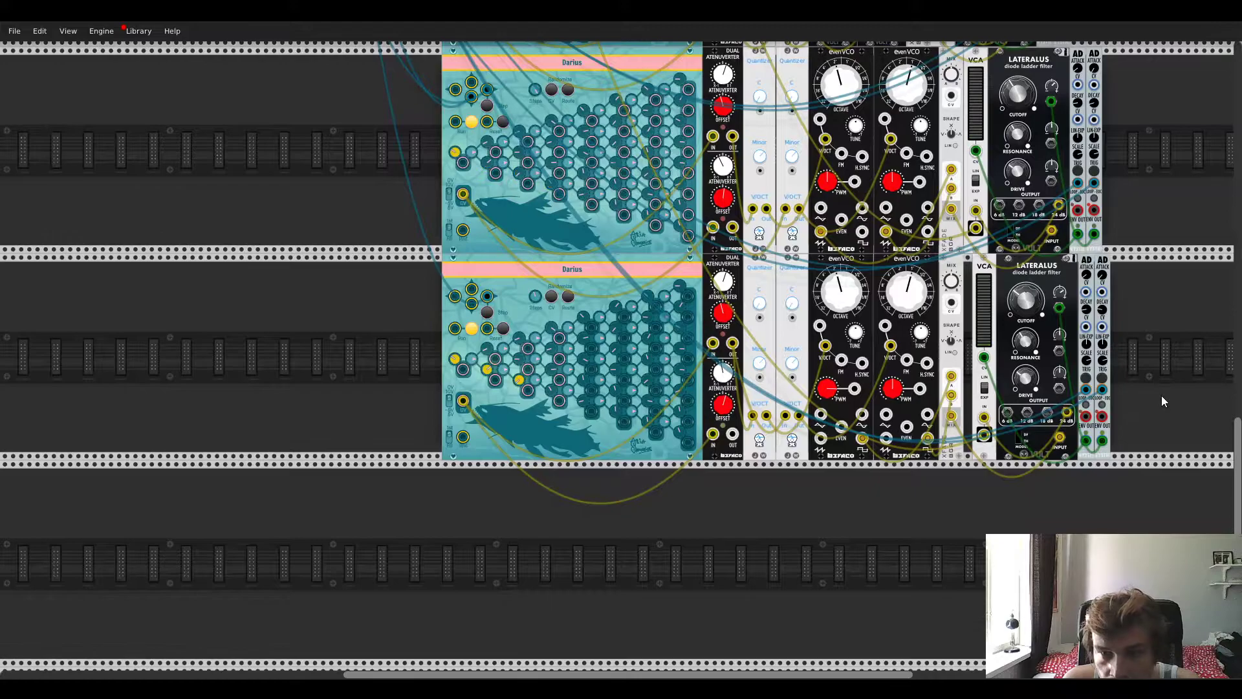
Step: Review the four voice rows, the frequency dividers, the mixers and the effects while the patch runs
scroll(1162, 401, "up", 3)
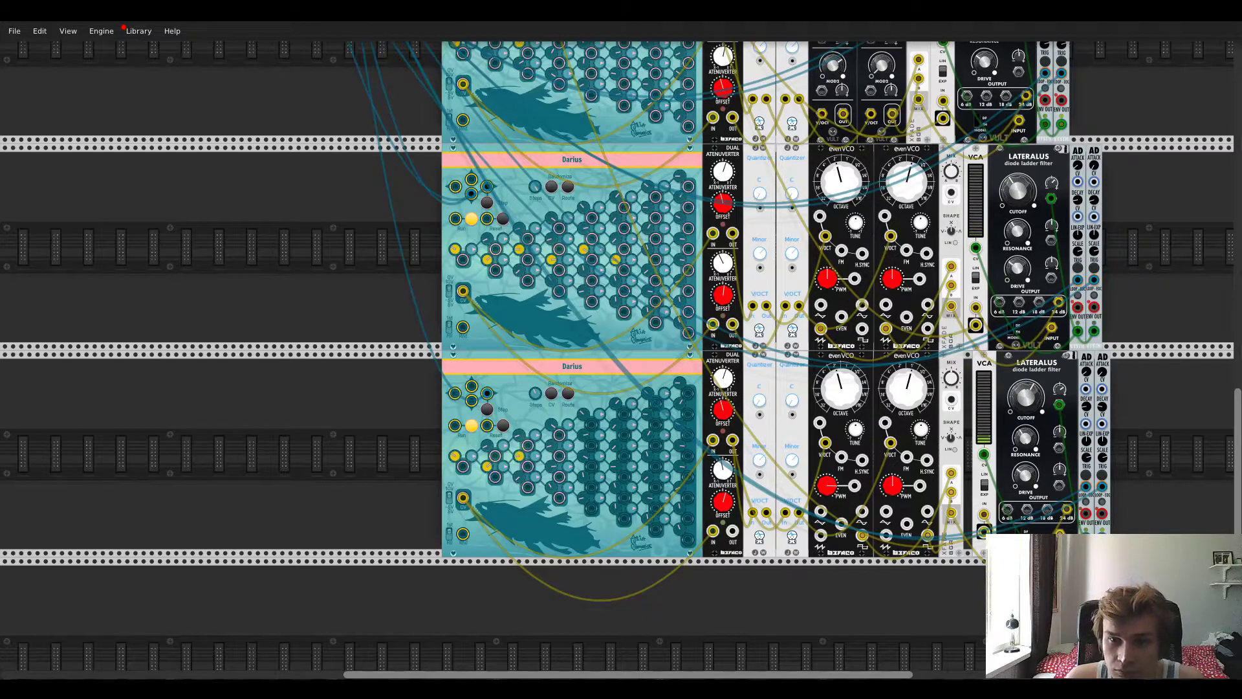
scroll(946, 535, "up", 5)
scroll(575, 455, "up", 2)
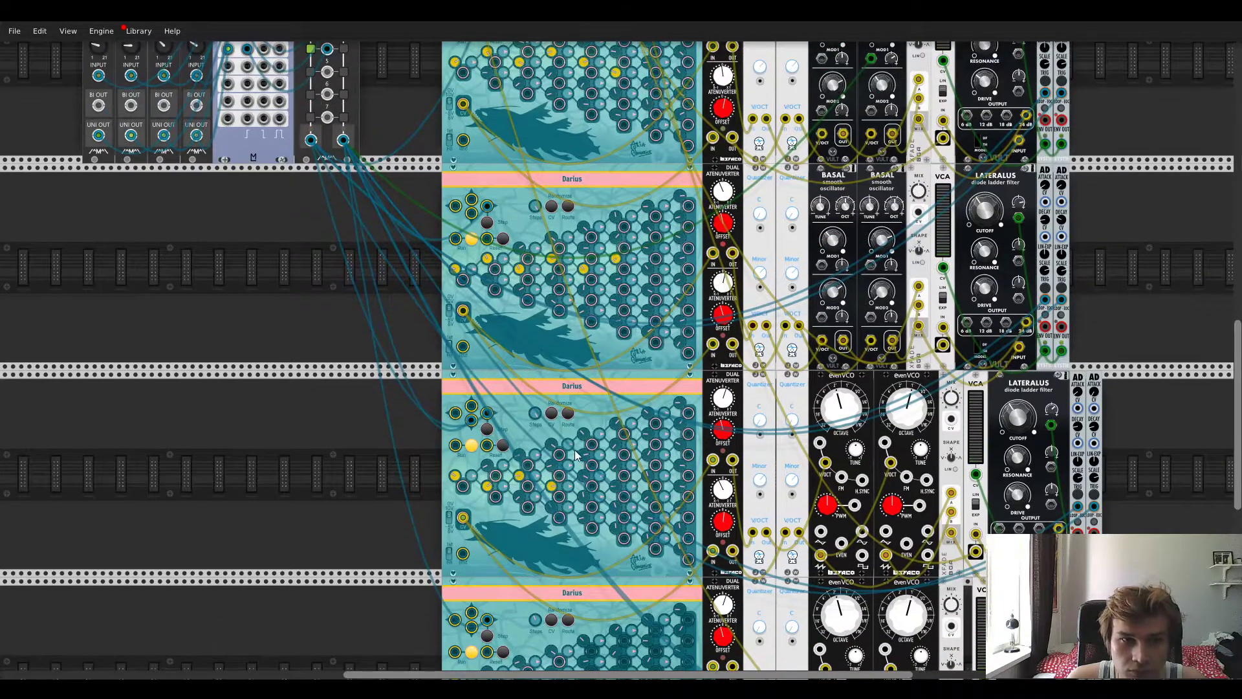
scroll(297, 370, "up", 5)
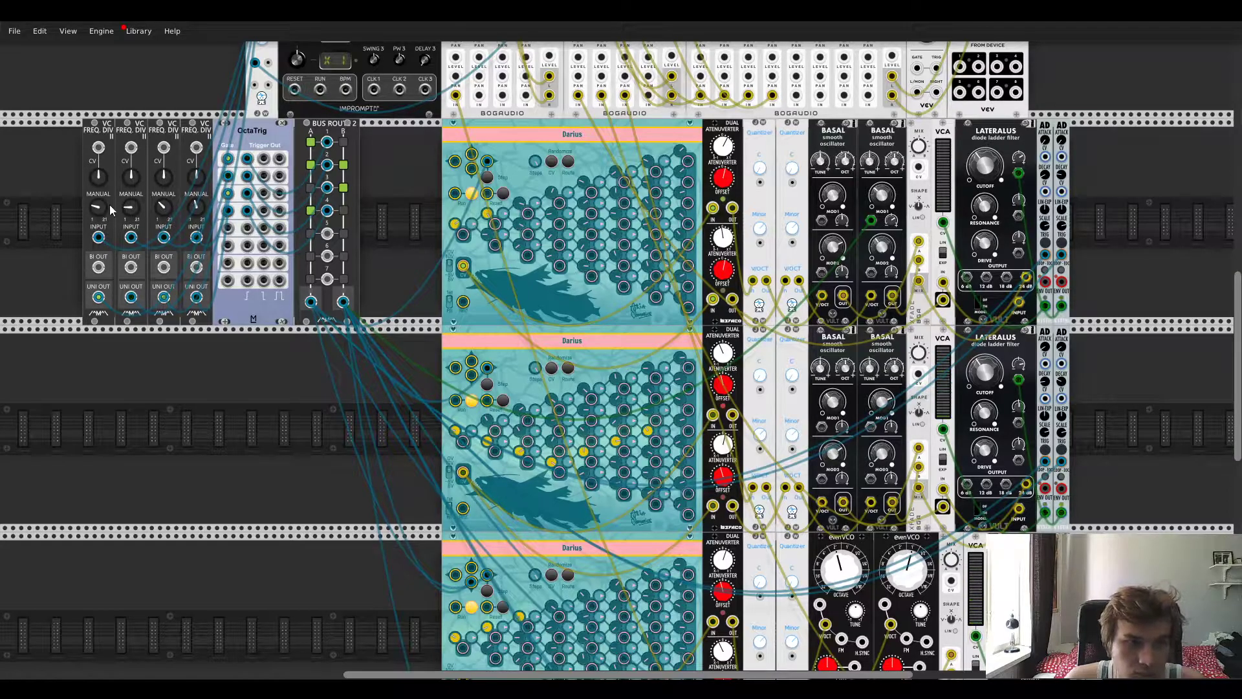
scroll(394, 200, "down", 5)
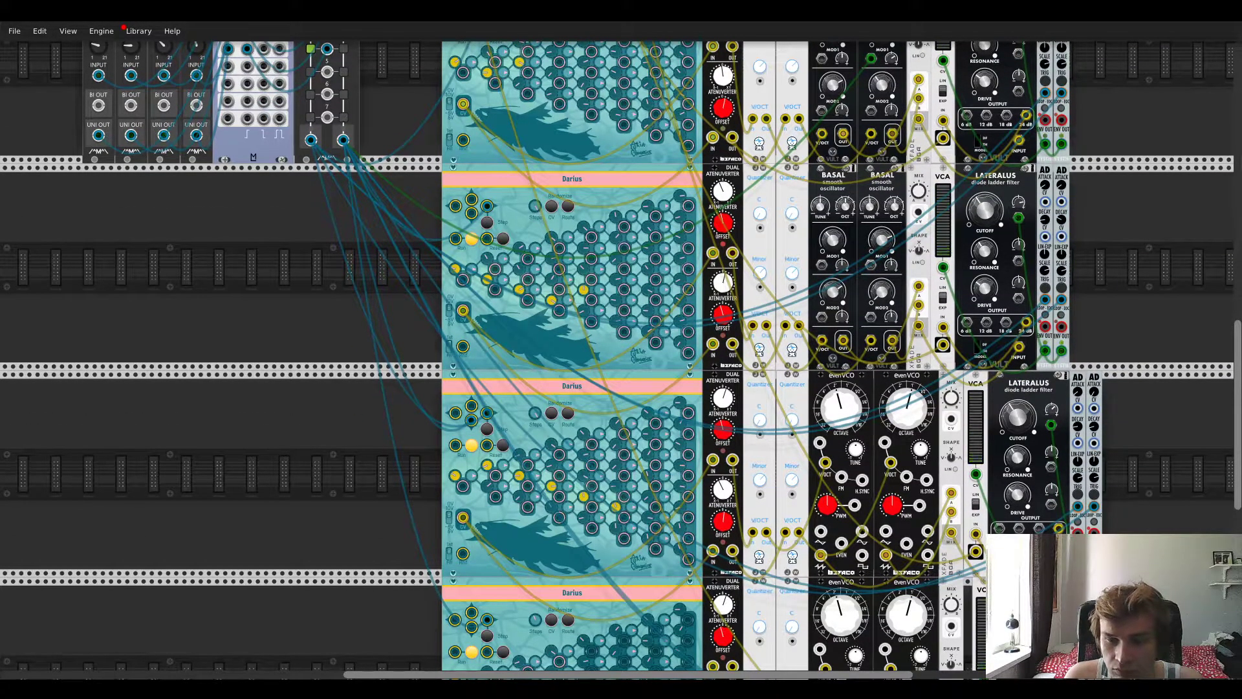
scroll(621, 356, "down", 3)
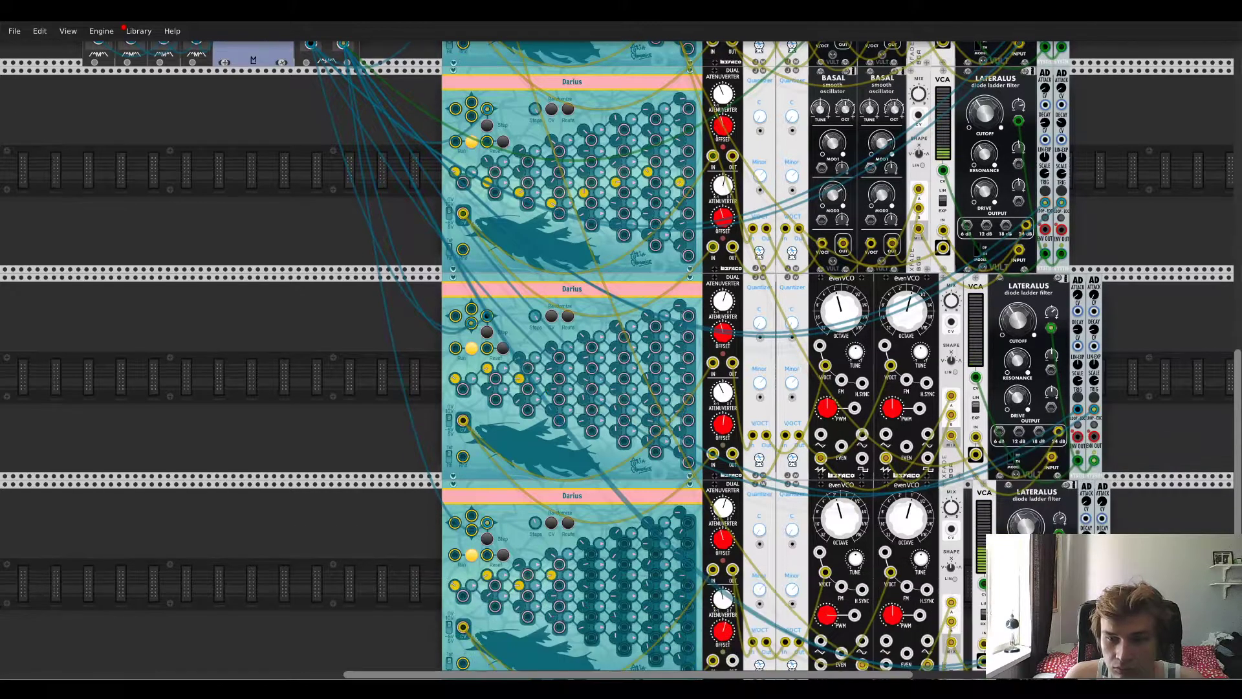
scroll(1121, 395, "down", 5)
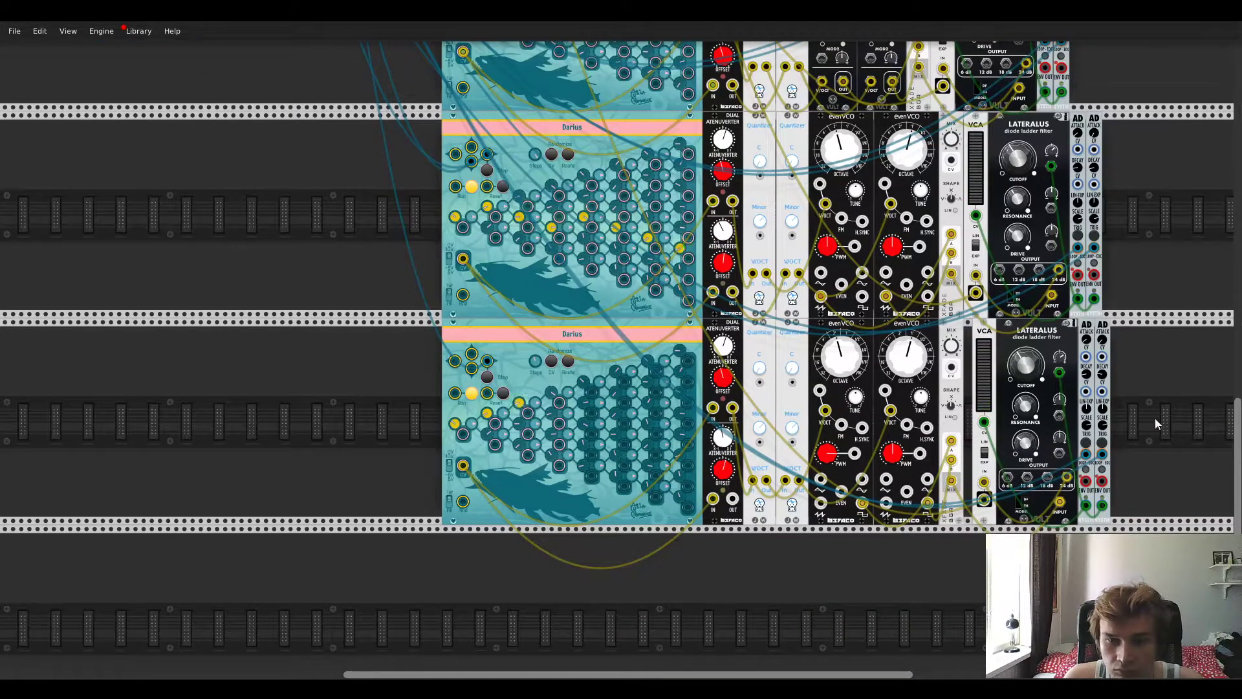
scroll(1155, 420, "up", 15)
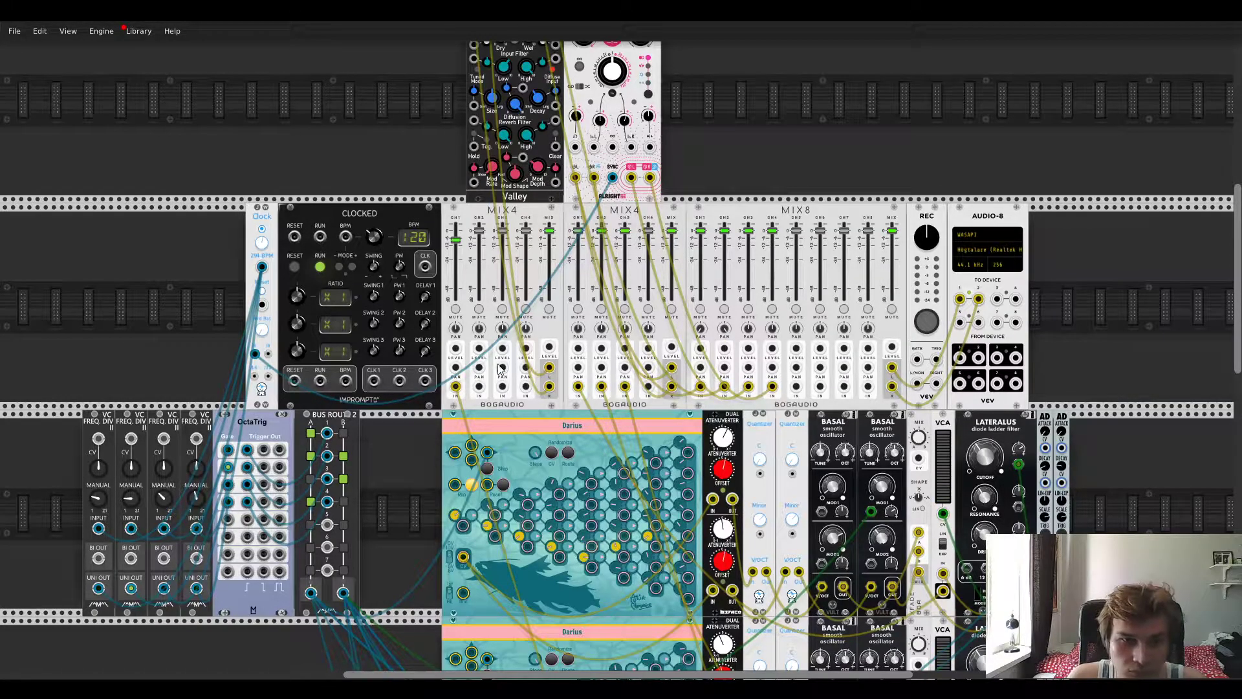
scroll(498, 388, "down", 10)
scroll(495, 386, "up", 15)
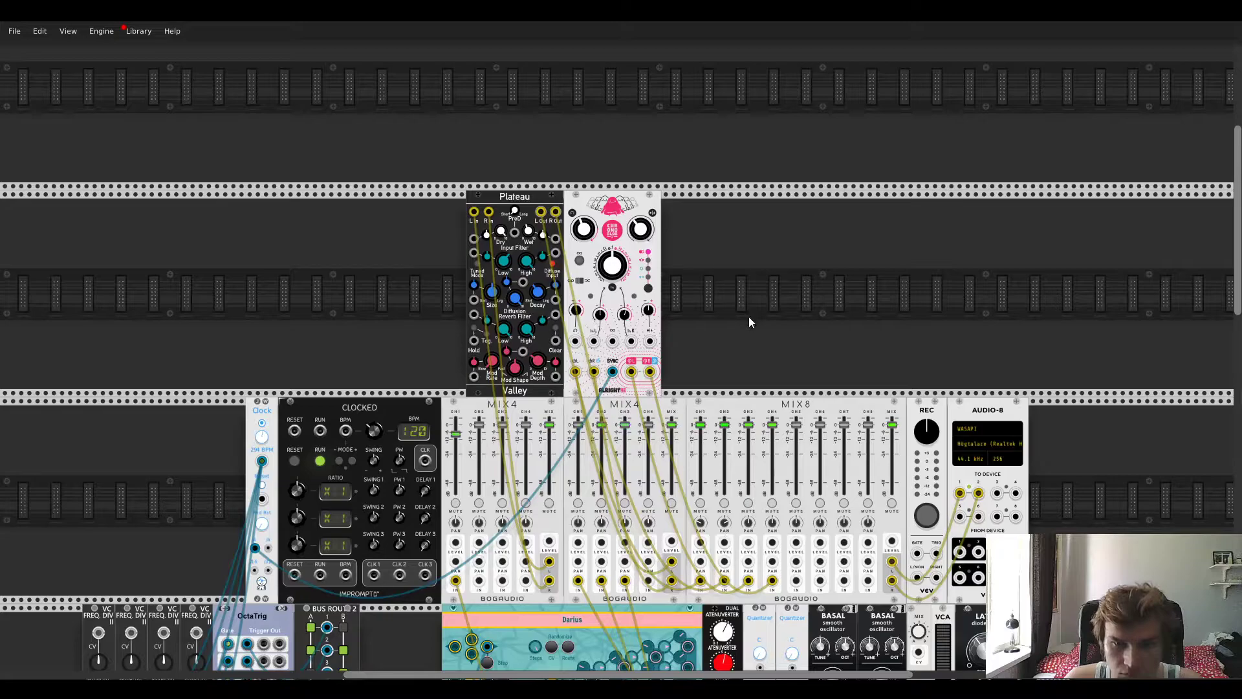
Step: Lower the cutoff of the Lateralus filter in the second voice row
scroll(747, 316, "down", 10)
scroll(814, 342, "up", 4)
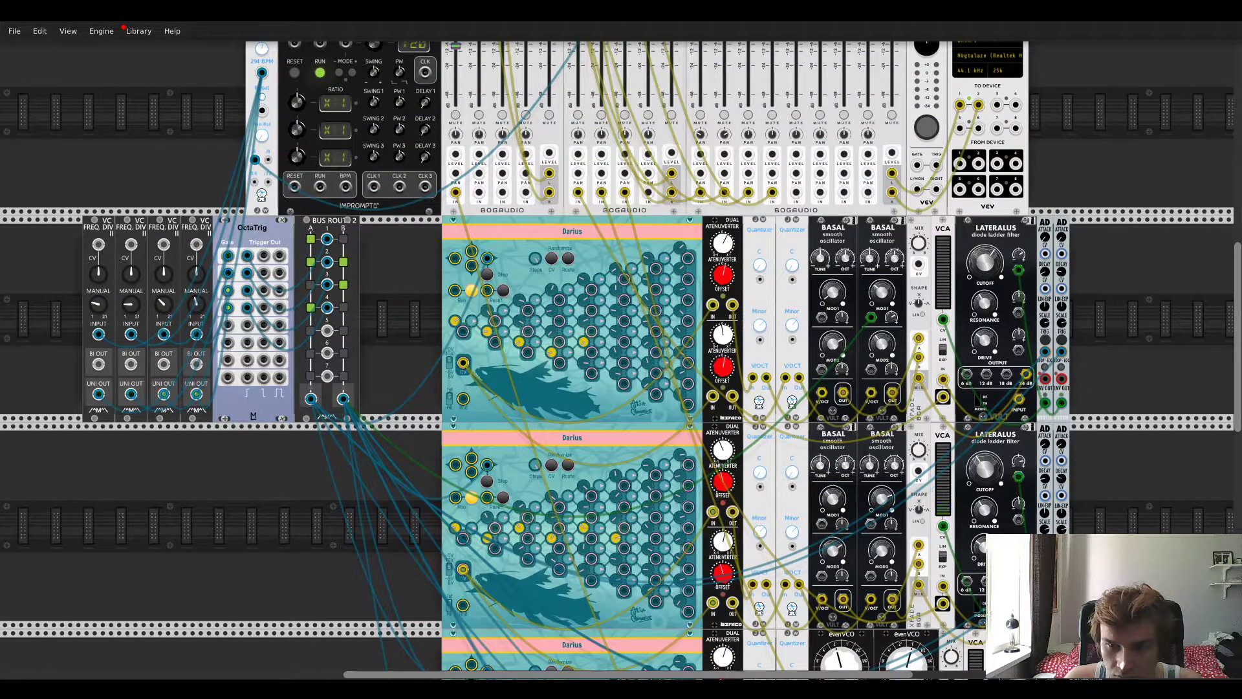
left_click_drag(990, 467, 990, 504)
scroll(1139, 340, "up", 5)
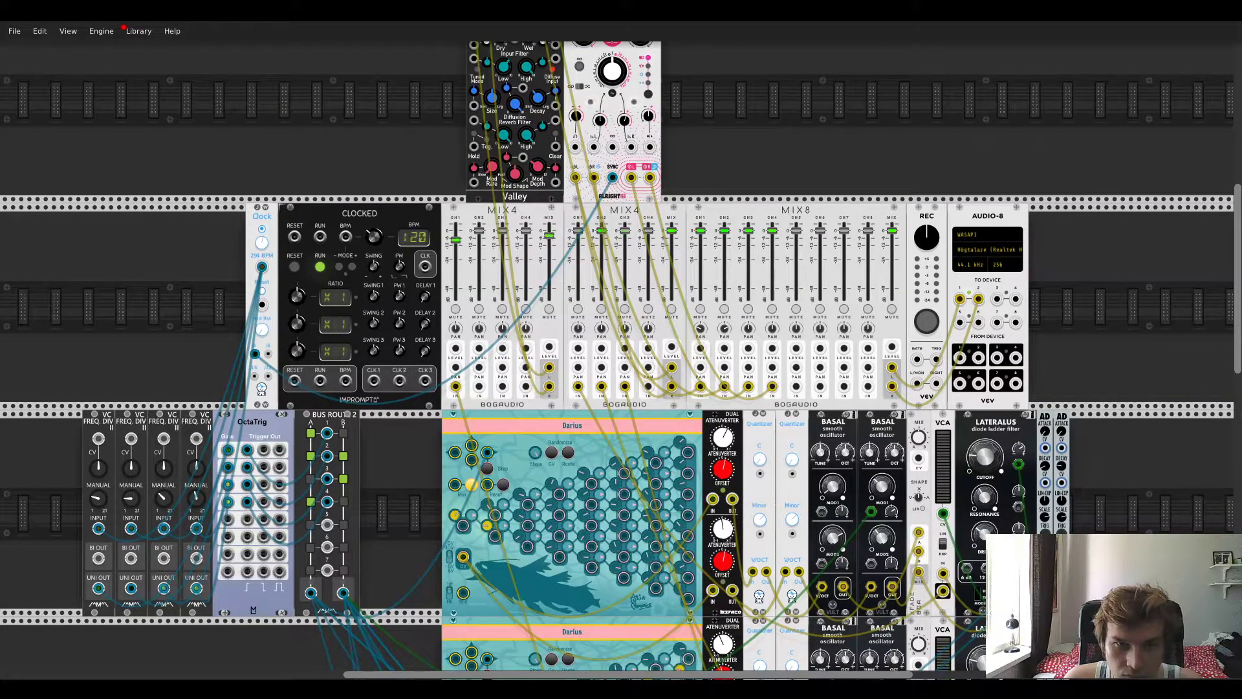
scroll(852, 140, "down", 8)
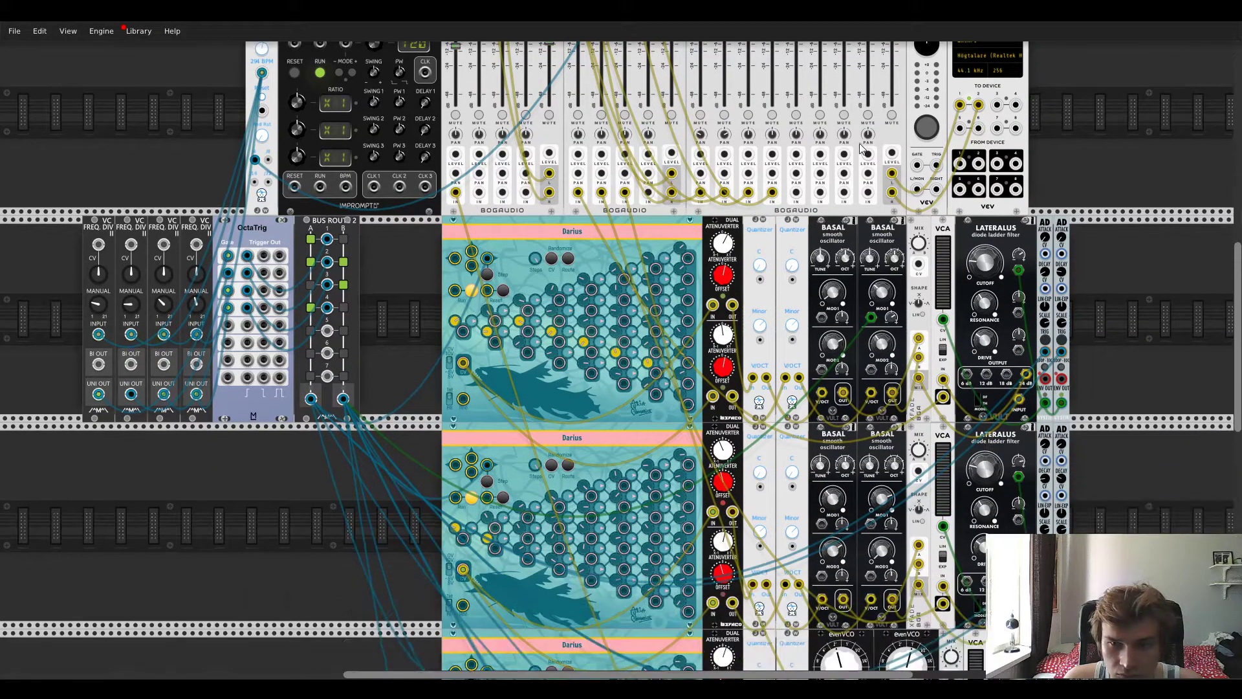
scroll(1125, 288, "up", 4)
scroll(1126, 291, "down", 6)
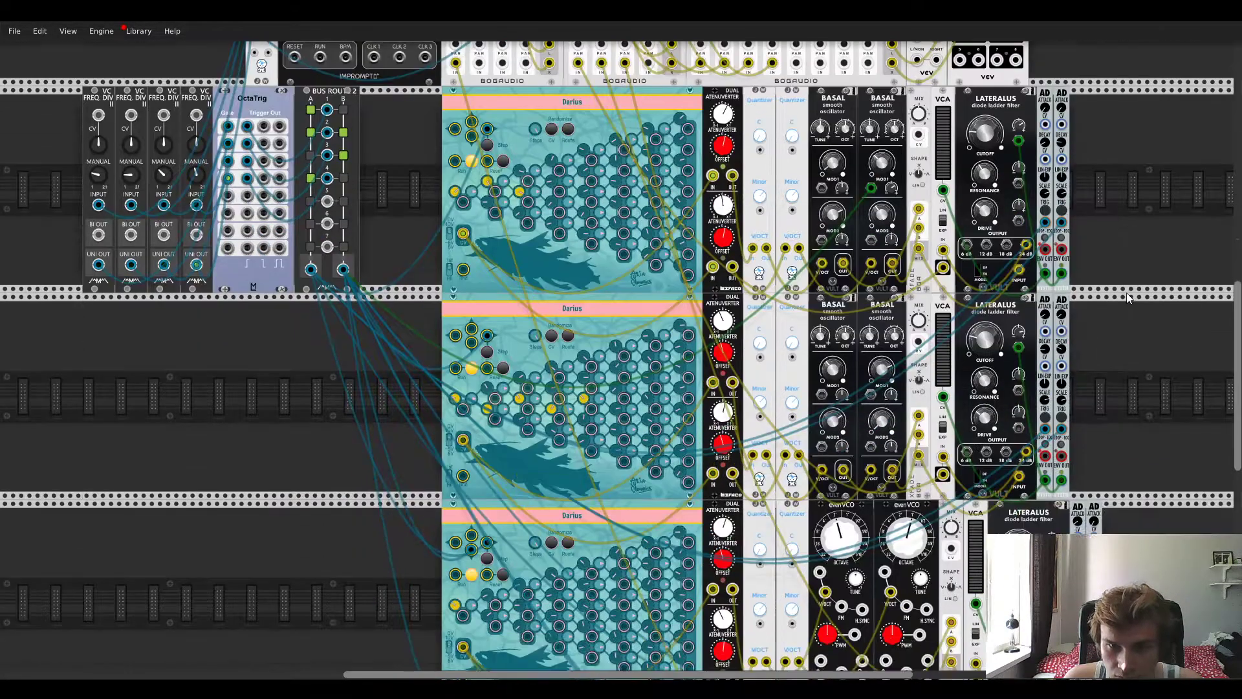
scroll(1162, 286, "up", 15)
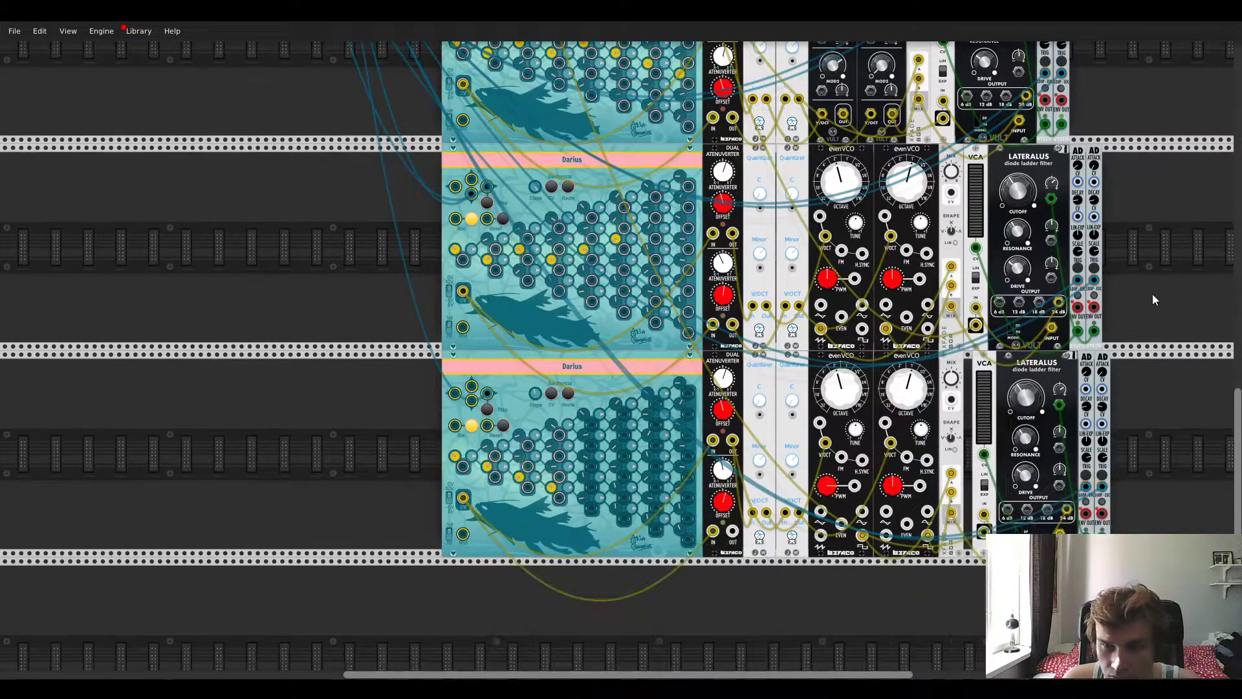
scroll(1086, 296, "down", 8)
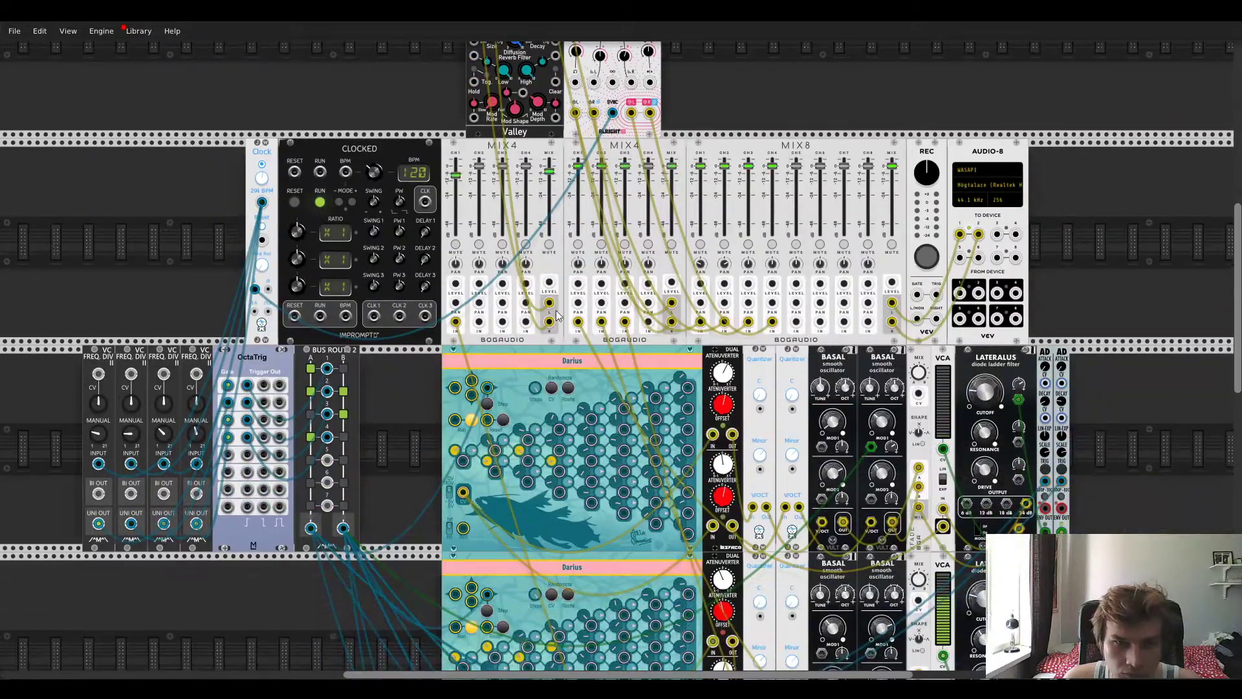
scroll(328, 135, "up", 1)
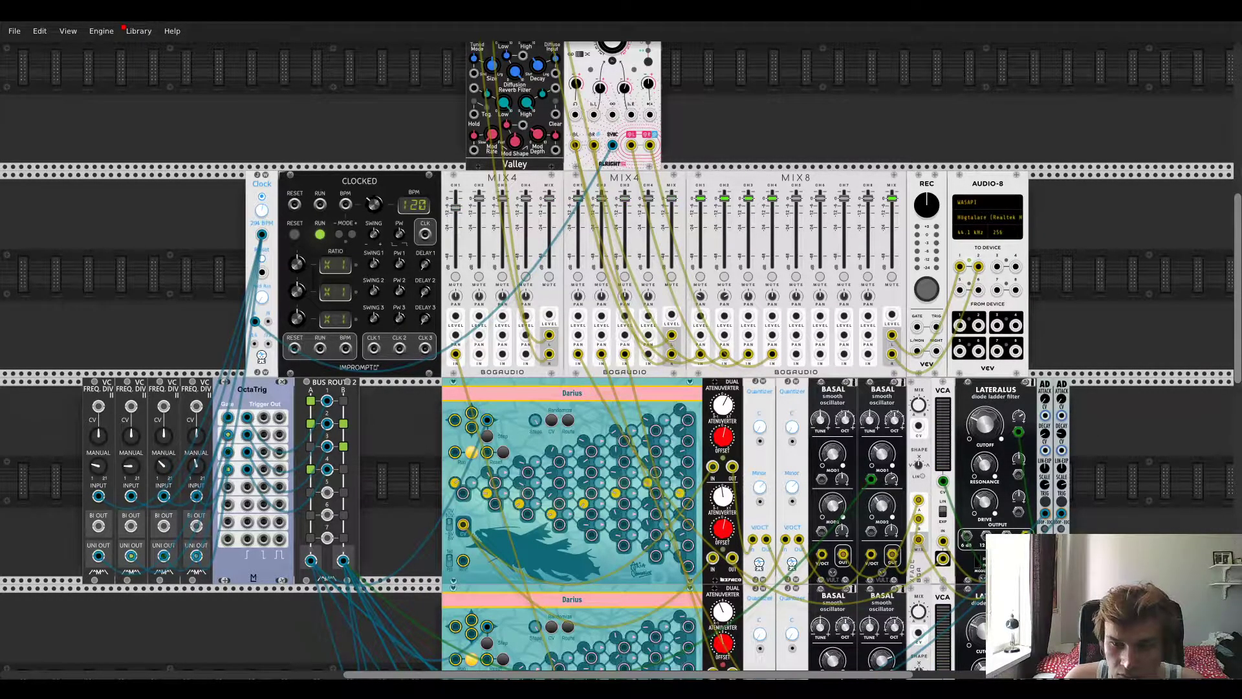
Step: Search the module library for "trum" and add a Trummor² and a Trummor drum synthesizer in the empty rack space beside the sequencers
scroll(402, 444, "down", 10)
right_click(254, 486)
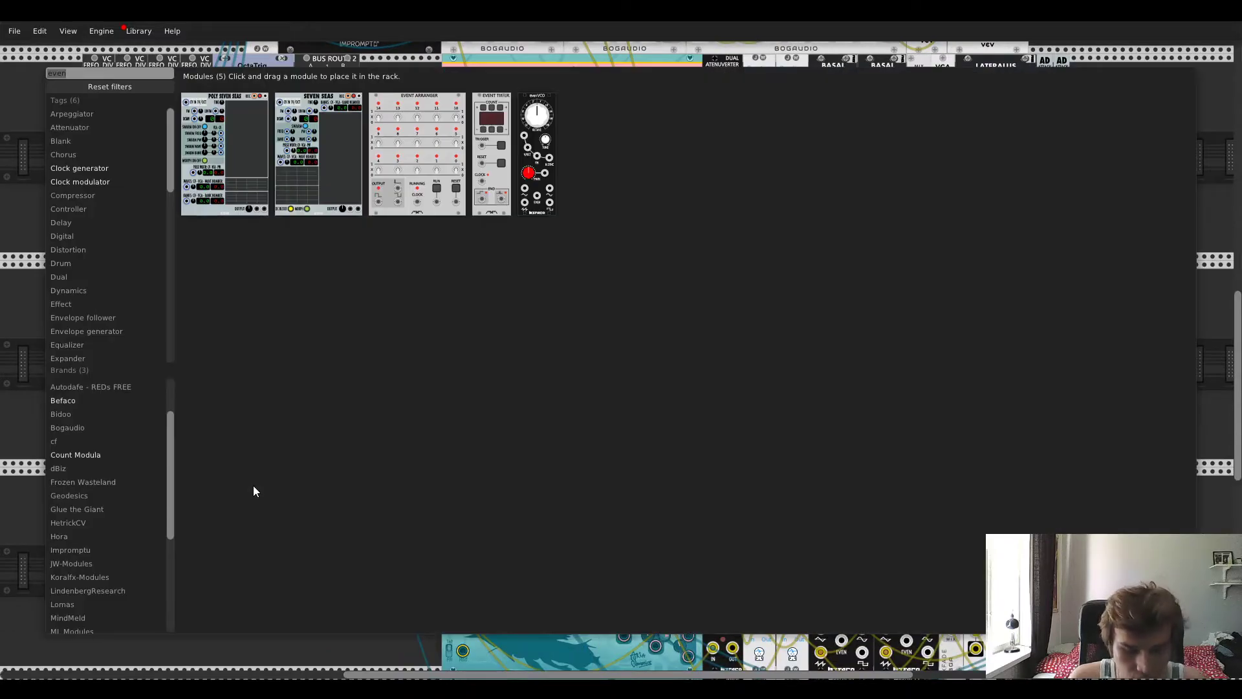
type("trumm")
left_click_drag(329, 164, 242, 450)
right_click(215, 378)
left_click(220, 195)
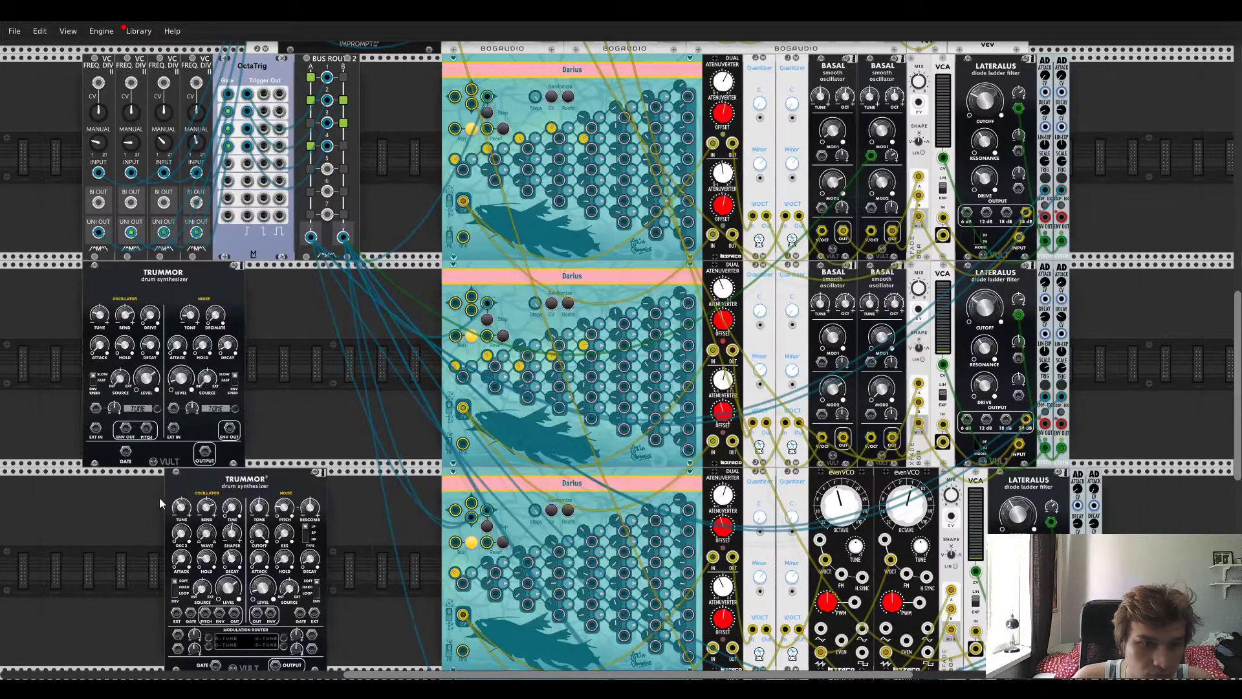
Step: Duplicate the Trummor and line up both copies with the Trummor² in one row
scroll(136, 472, "down", 4)
scroll(128, 445, "left", 3)
left_click_drag(282, 197, 244, 307)
key("ctrl+d")
scroll(219, 306, "left", 5)
left_click_drag(436, 137, 268, 347)
scroll(238, 263, "up", 2)
Step: Add a Bogaudio BOOL logic module above the drum synthesizers and connect its two inputs to OctaTrig trigger outputs
right_click(245, 298)
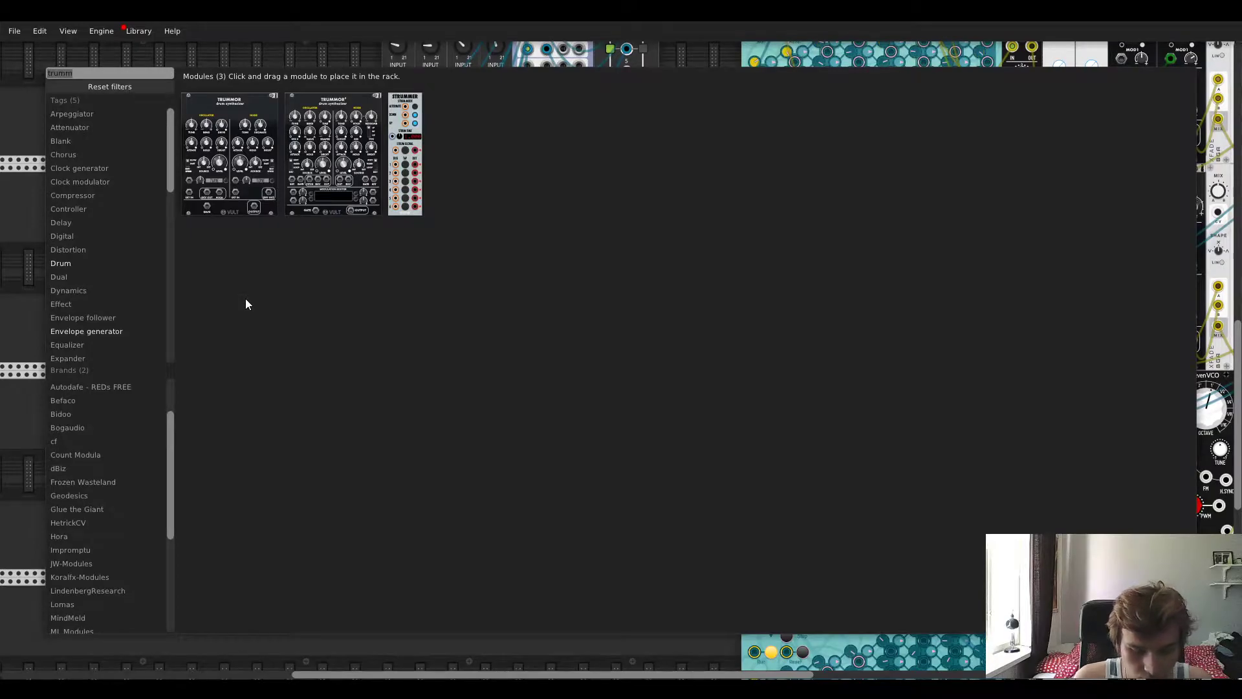
left_click_drag(190, 166, 546, 162)
scroll(243, 317, "up", 3)
scroll(362, 288, "up", 2)
left_click_drag(167, 361, 547, 193)
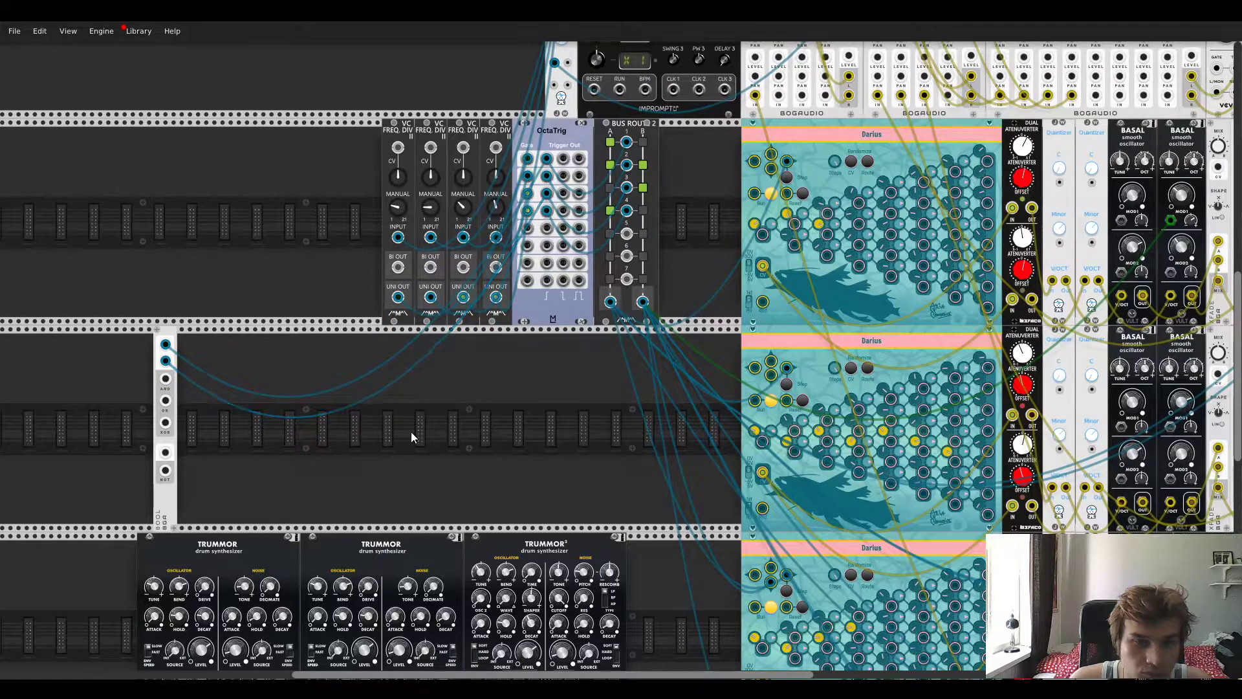
Step: Connect the BOOL module's AND output to the first Trummor's gate and its OR output to the second Trummor's gate
scroll(401, 414, "down", 3)
left_click_drag(166, 285, 183, 535)
scroll(245, 411, "down", 3)
left_click_drag(165, 206, 767, 342)
Step: Connect the audio outputs of the first and second Trummor to MIX8 channels 5 and 6
left_click(259, 531)
scroll(748, 396, "up", 11)
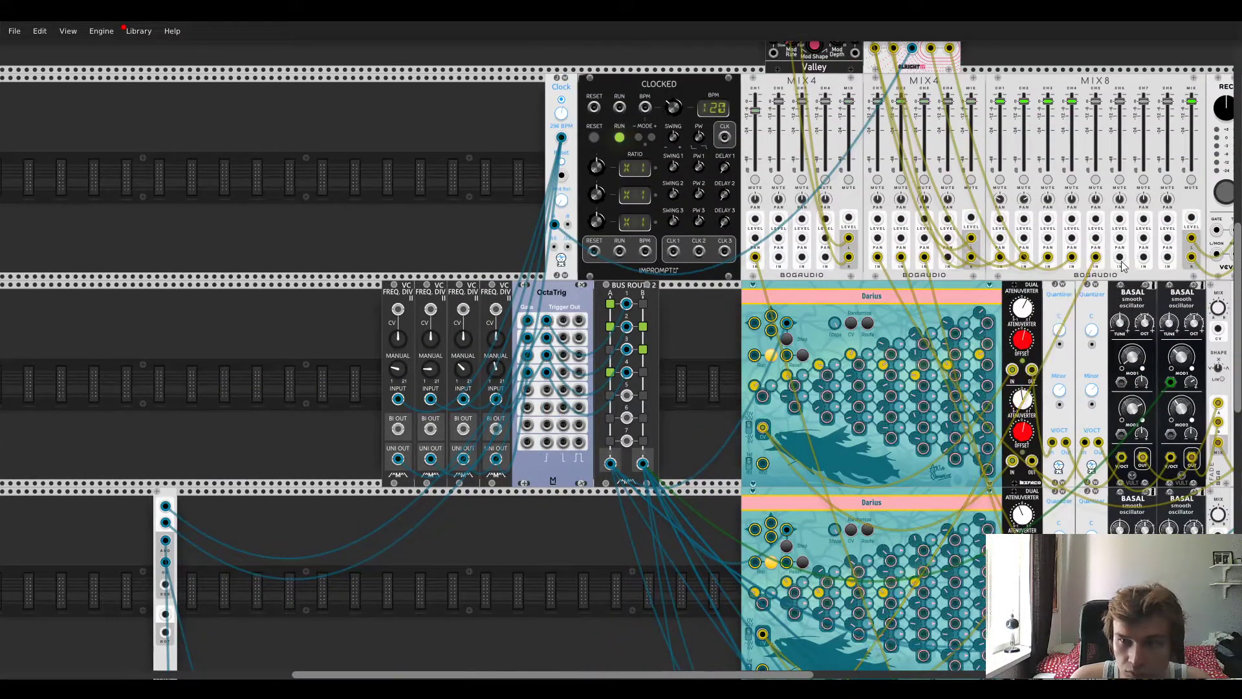
scroll(926, 424, "down", 5)
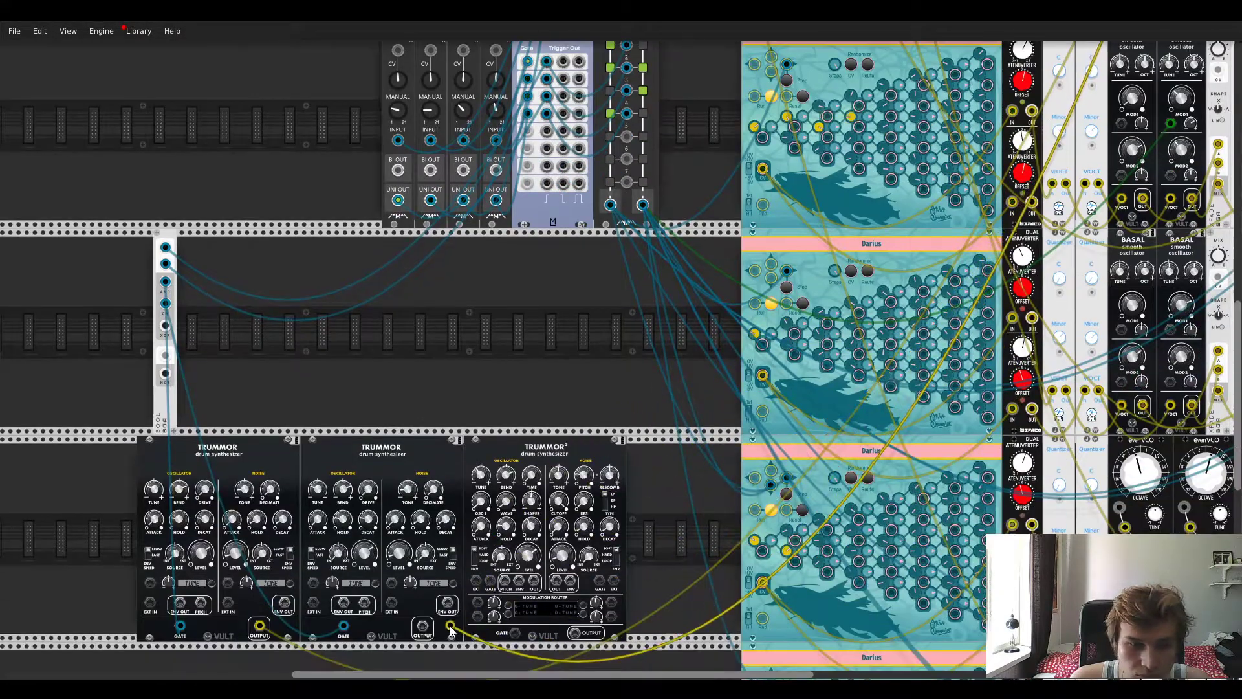
Step: Connect the Trummor² gate input to an OctaTrig trigger output
scroll(504, 355, "down", 3)
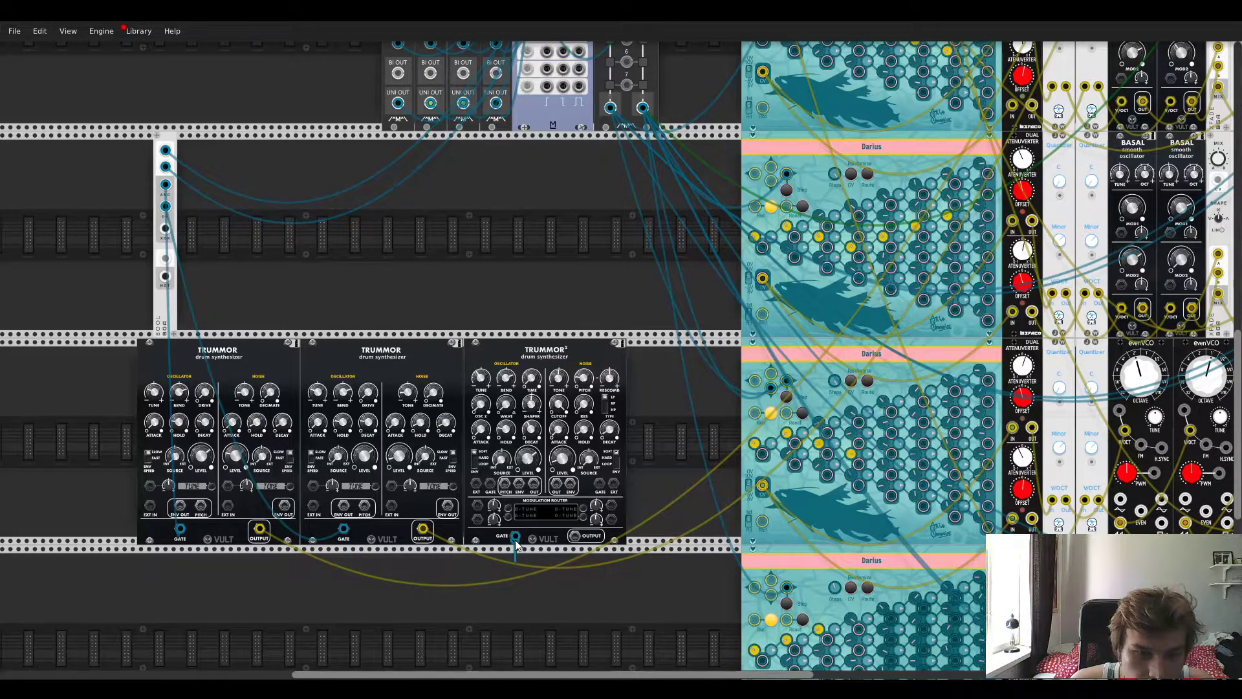
left_click_drag(514, 537, 555, 226)
scroll(447, 304, "up", 5)
scroll(563, 229, "up", 6)
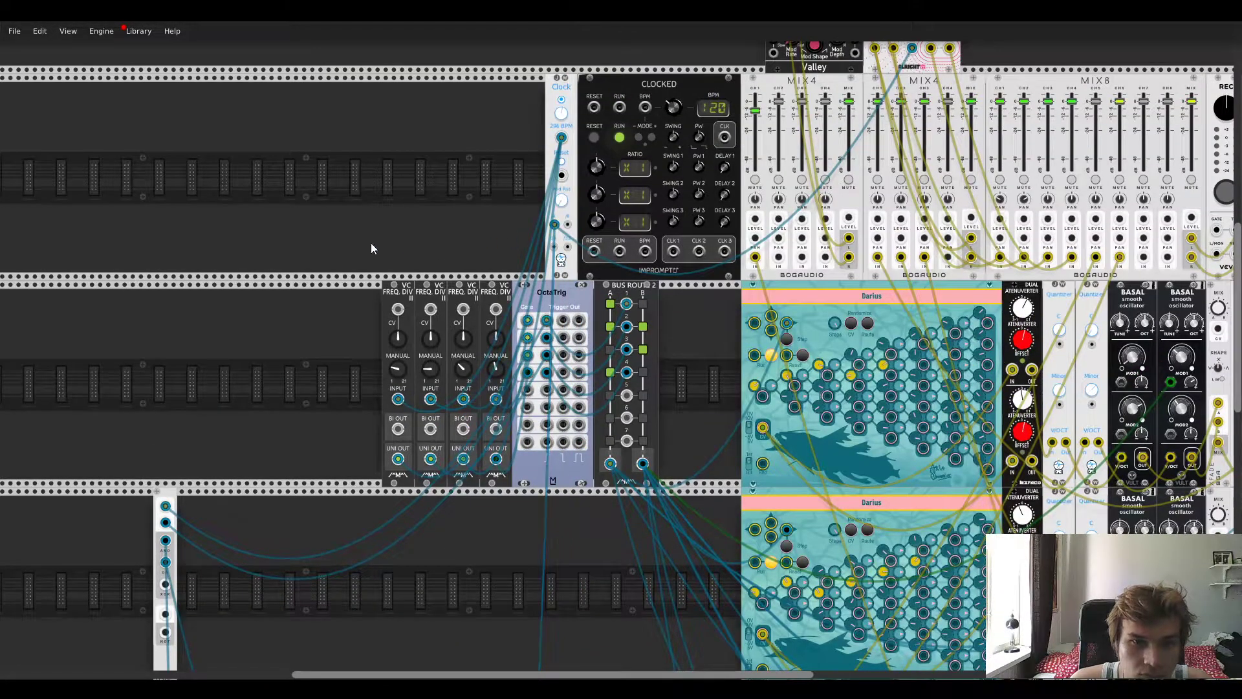
Step: Connect the Trummor² output to MIX8 channel 7 and slightly lower the level of channel 5
scroll(352, 235, "down", 12)
left_click_drag(572, 408, 1143, 387)
scroll(744, 400, "up", 20)
scroll(1066, 323, "down", 1)
left_click_drag(1095, 231, 1095, 233)
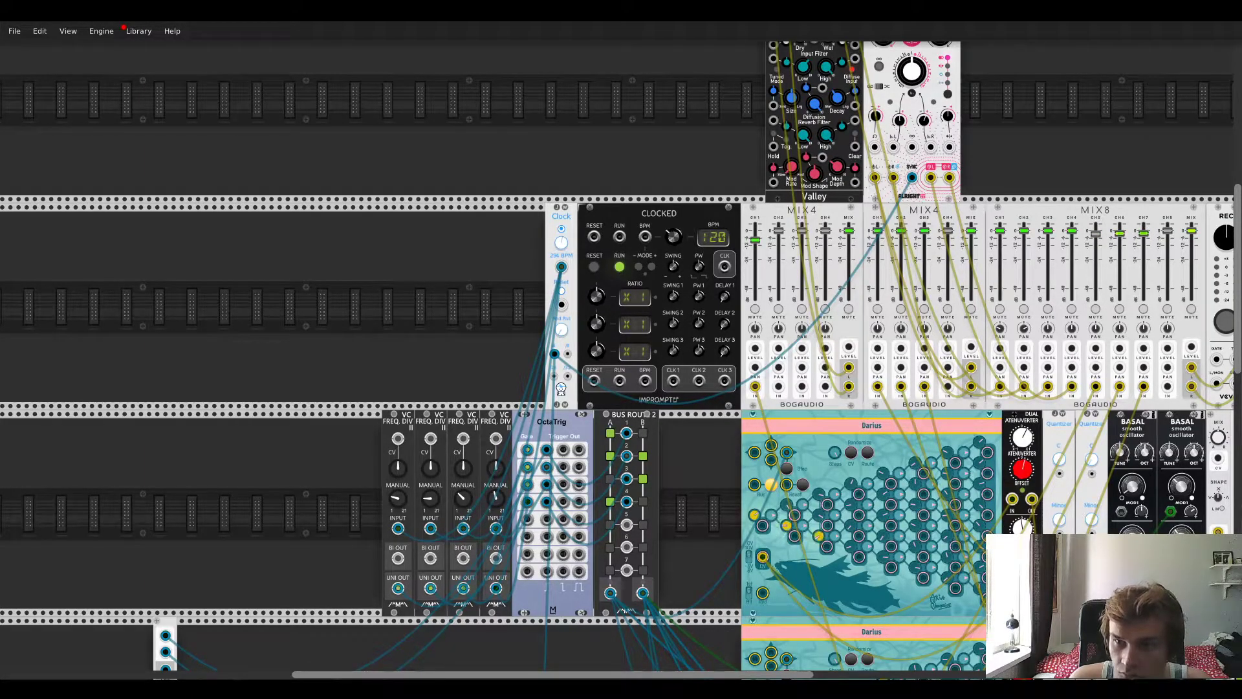
Step: Duplicate the BOOL module, place the copy beside the original and connect its two inputs to trigger sources in the clock section
scroll(1088, 164, "down", 11)
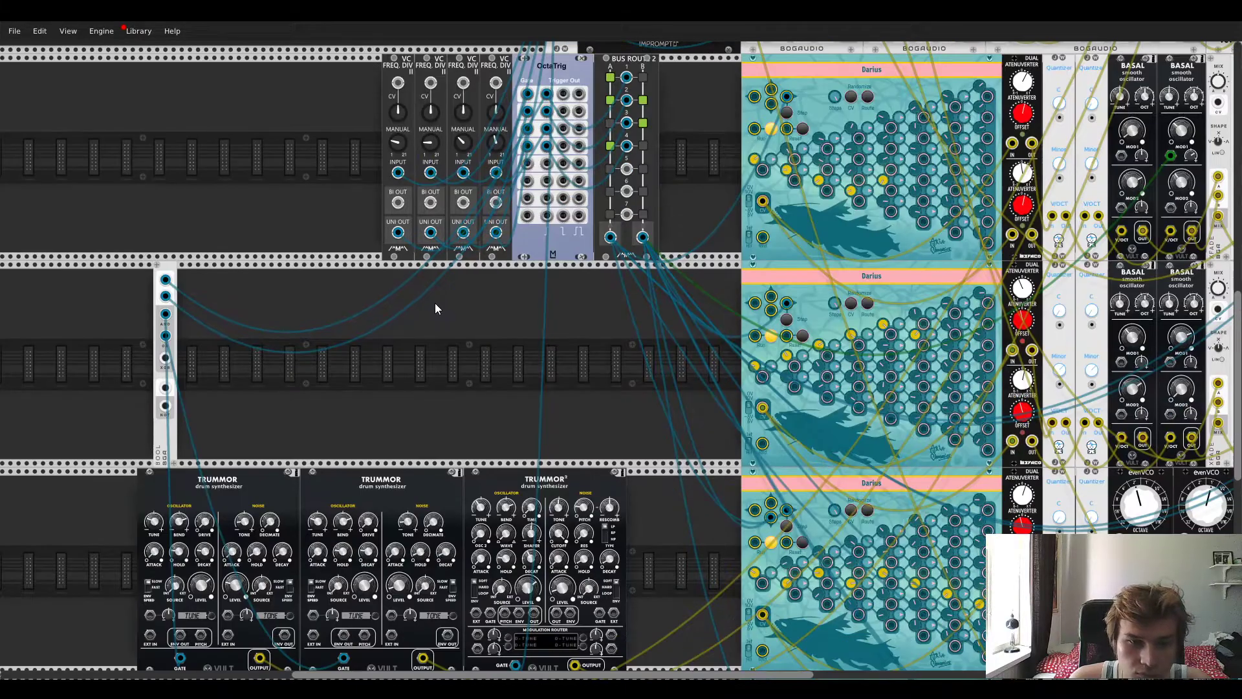
key("ctrl+d")
left_click_drag(190, 280, 217, 302)
scroll(226, 302, "down", 3)
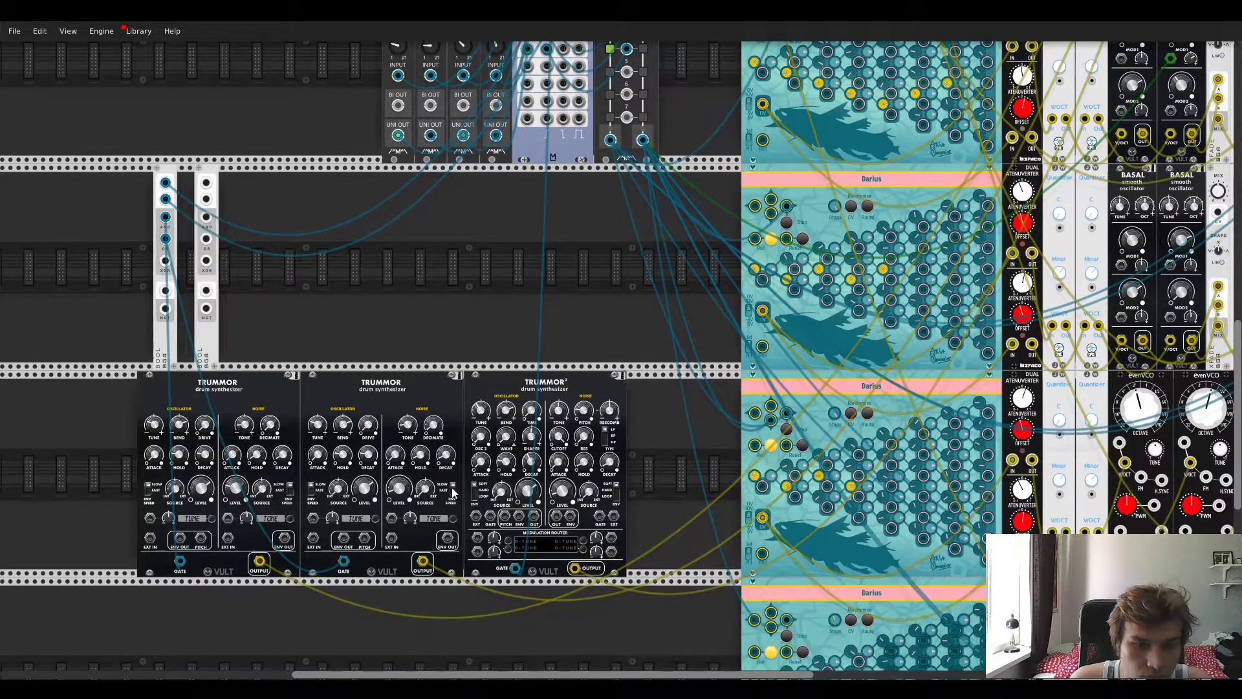
left_click_drag(237, 205, 548, 376)
left_click(206, 199)
scroll(415, 259, "up", 7)
scroll(413, 297, "up", 4)
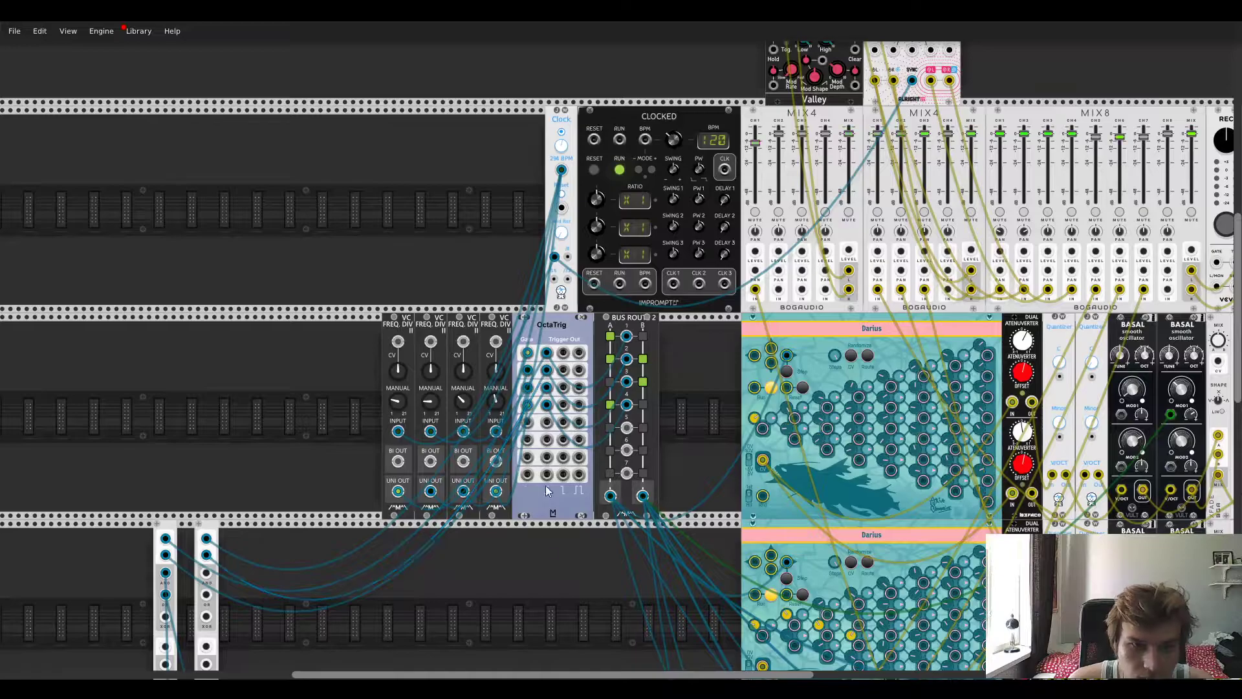
Step: Replace the Trummor² gate source with the second BOOL module's OR output
scroll(481, 580, "down", 5)
left_click(206, 412)
left_click(206, 411)
left_click(207, 411)
left_click_drag(207, 411, 515, 601)
scroll(323, 447, "down", 5)
left_click_drag(206, 251, 205, 276)
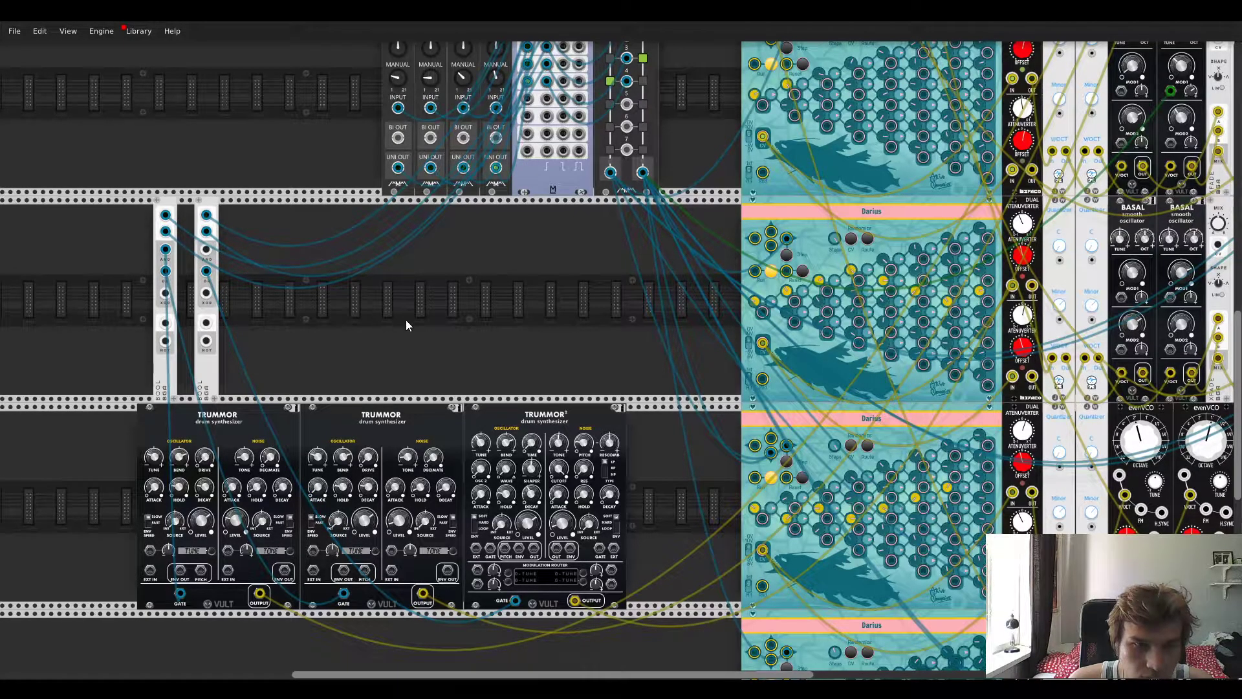
Step: Move the Trummor² gate cable to the second BOOL module's XOR output
scroll(406, 321, "up", 2)
scroll(408, 325, "down", 3)
scroll(409, 329, "up", 2)
scroll(409, 330, "down", 1)
scroll(409, 330, "down", 1)
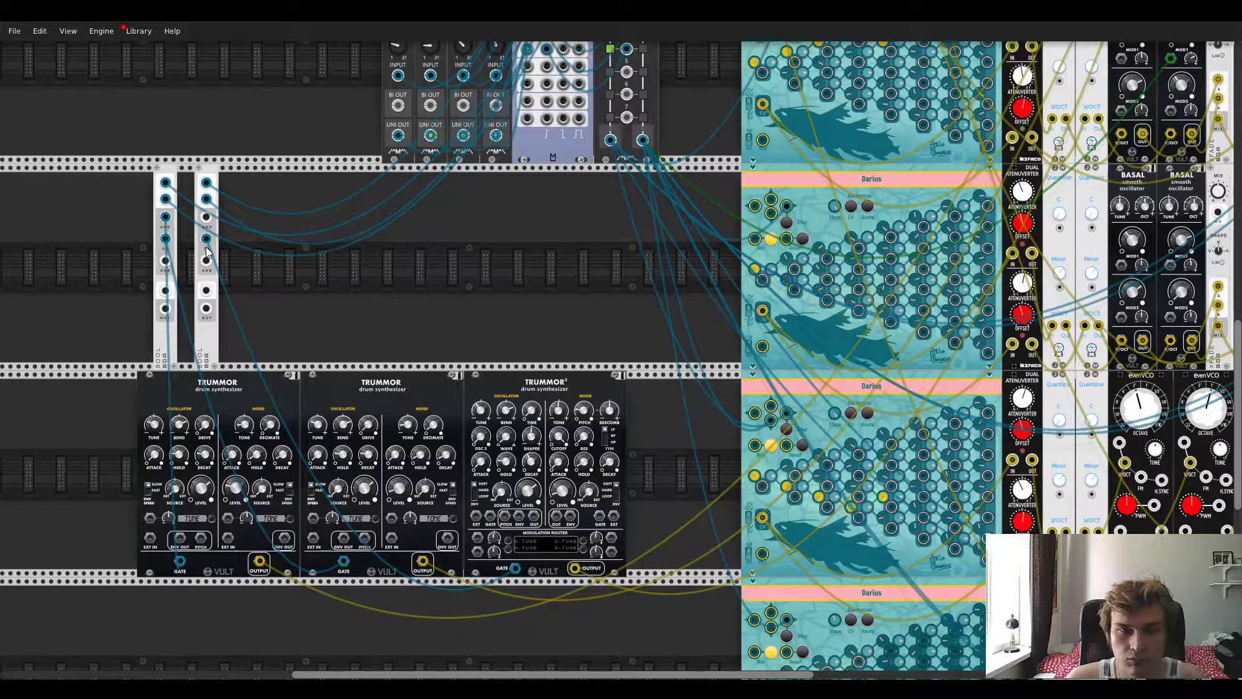
left_click_drag(206, 240, 206, 260)
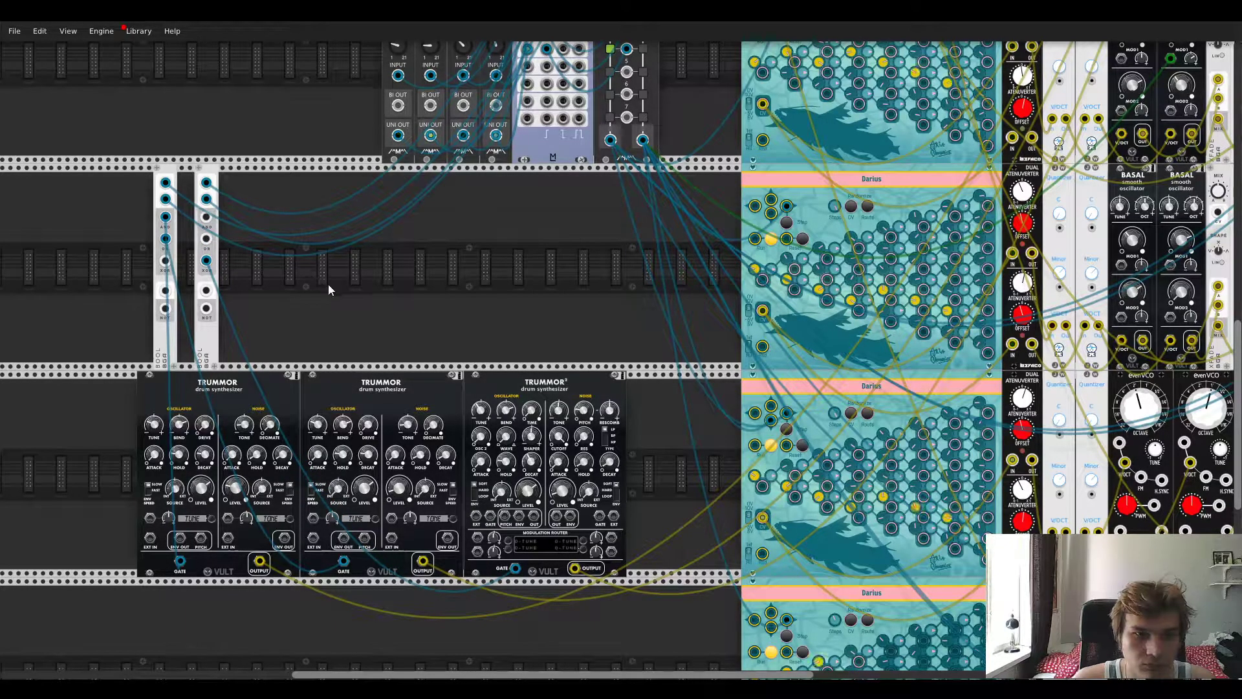
Step: Examine the drum synthesizers, their logic modules, the clock section and the four voice rows while the patch runs
scroll(328, 288, "up", 2)
scroll(328, 285, "up", 1)
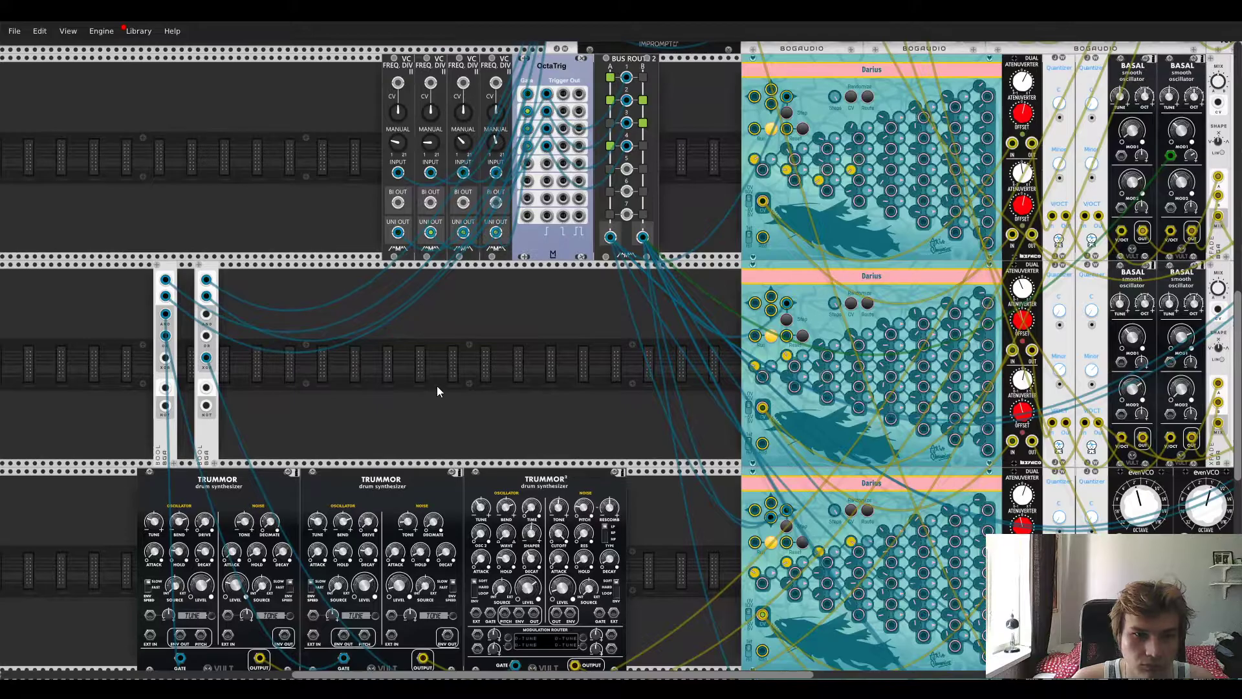
scroll(453, 383, "down", 1)
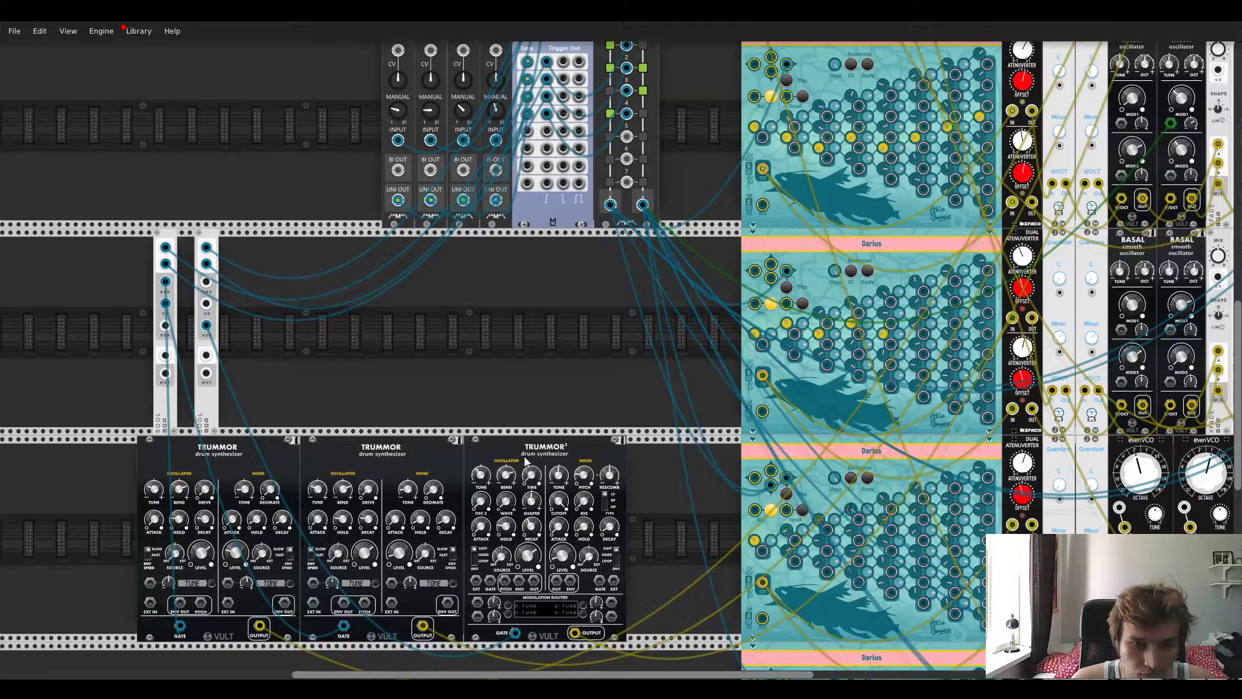
scroll(518, 453, "up", 5)
scroll(465, 443, "down", 5)
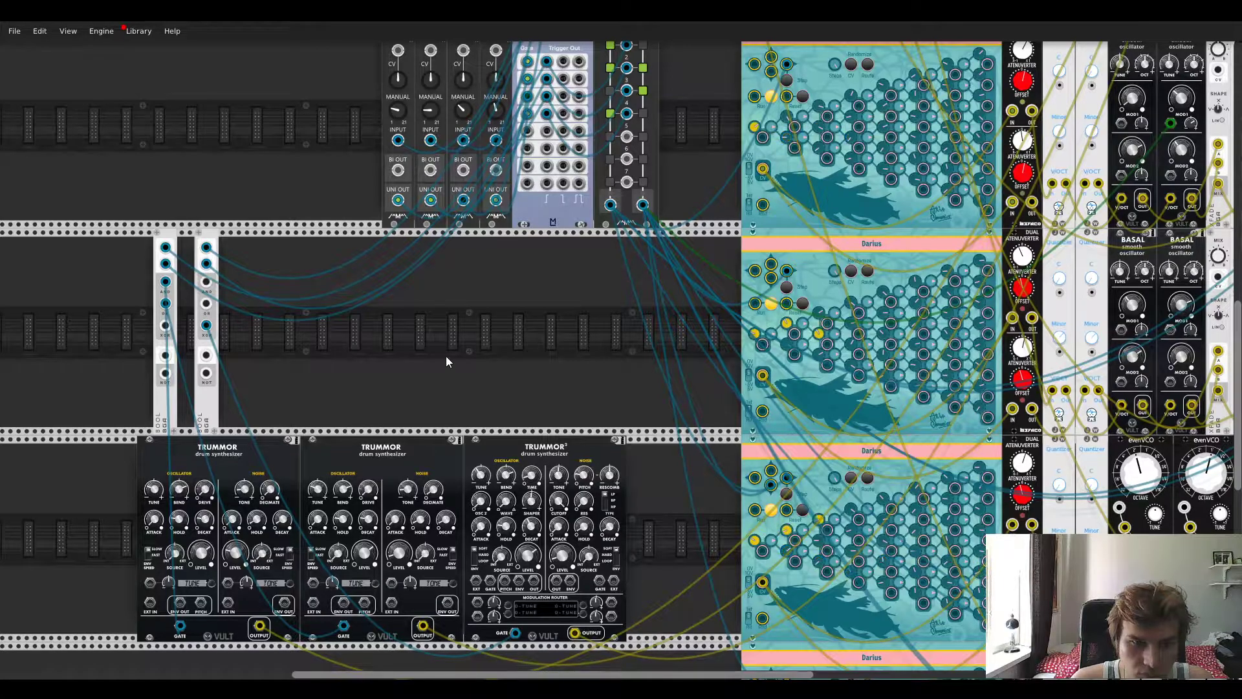
scroll(446, 356, "down", 3)
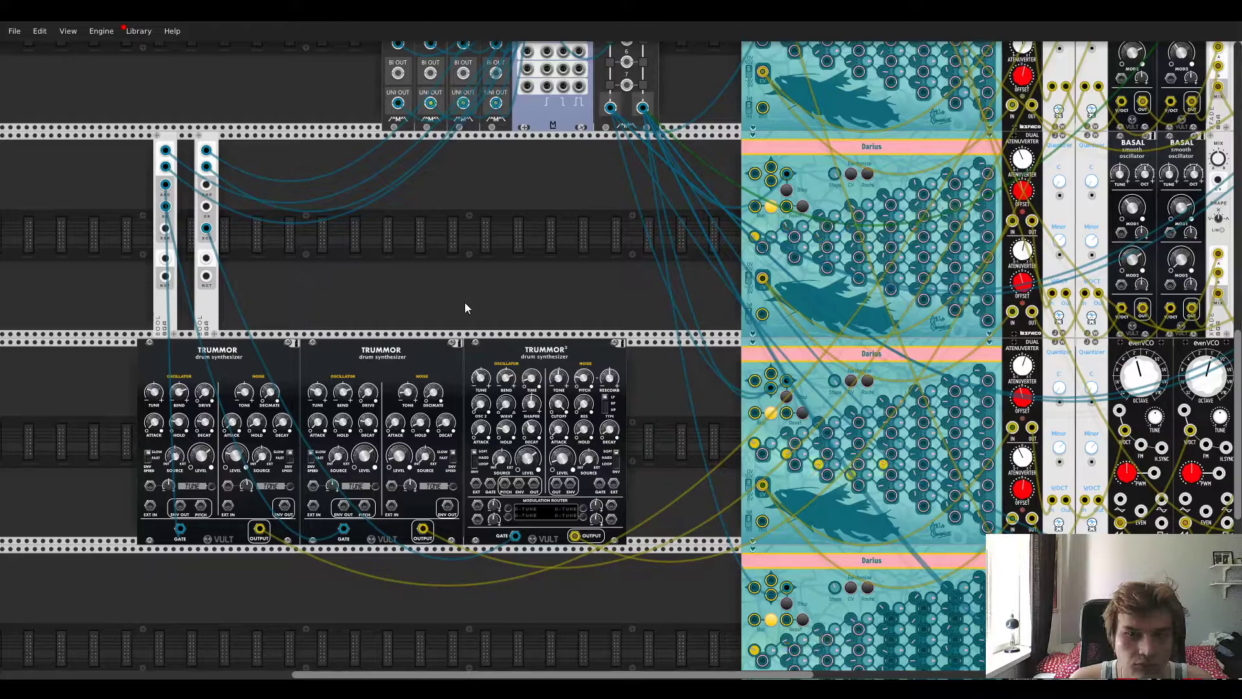
scroll(463, 305, "left", 3)
scroll(469, 311, "right", 2)
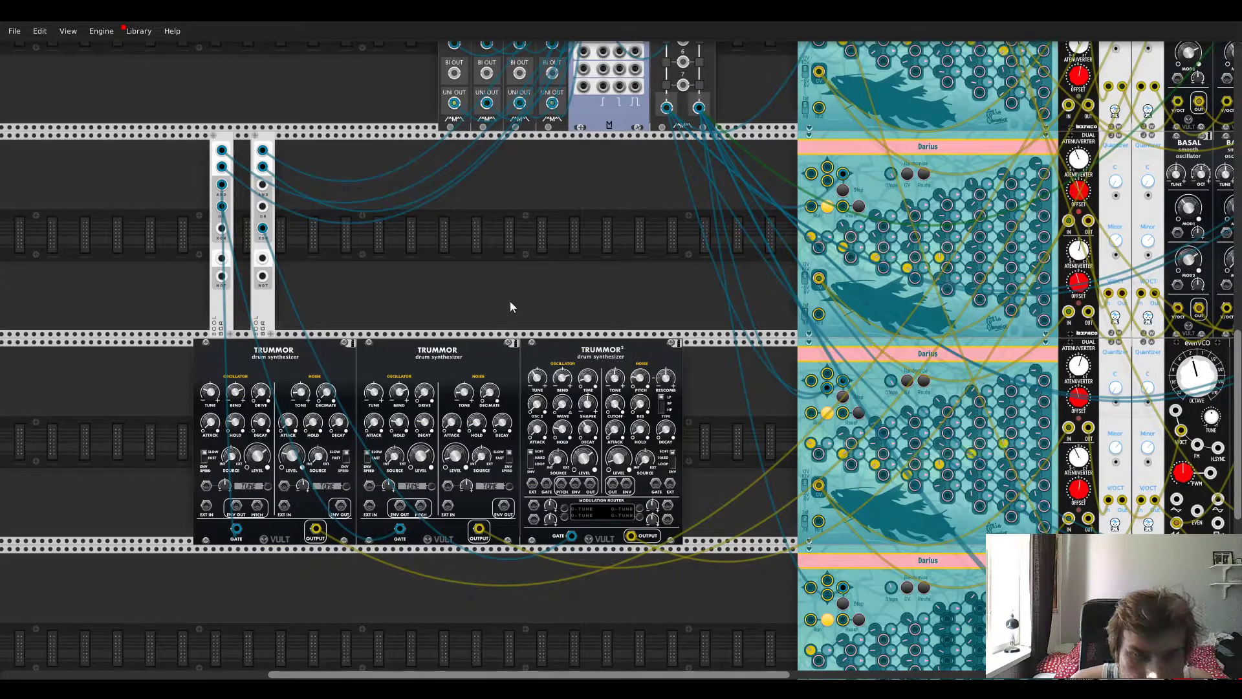
scroll(510, 301, "up", 2)
scroll(510, 301, "right", 5)
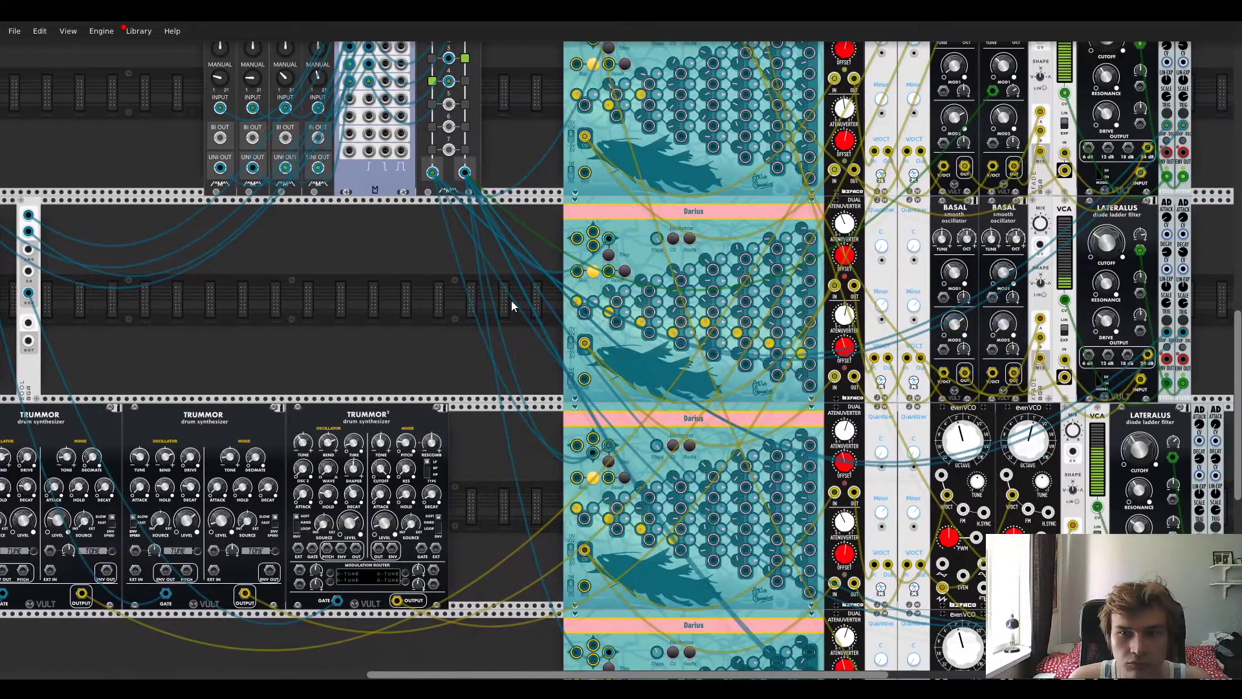
scroll(511, 300, "down", 2)
scroll(510, 300, "up", 1)
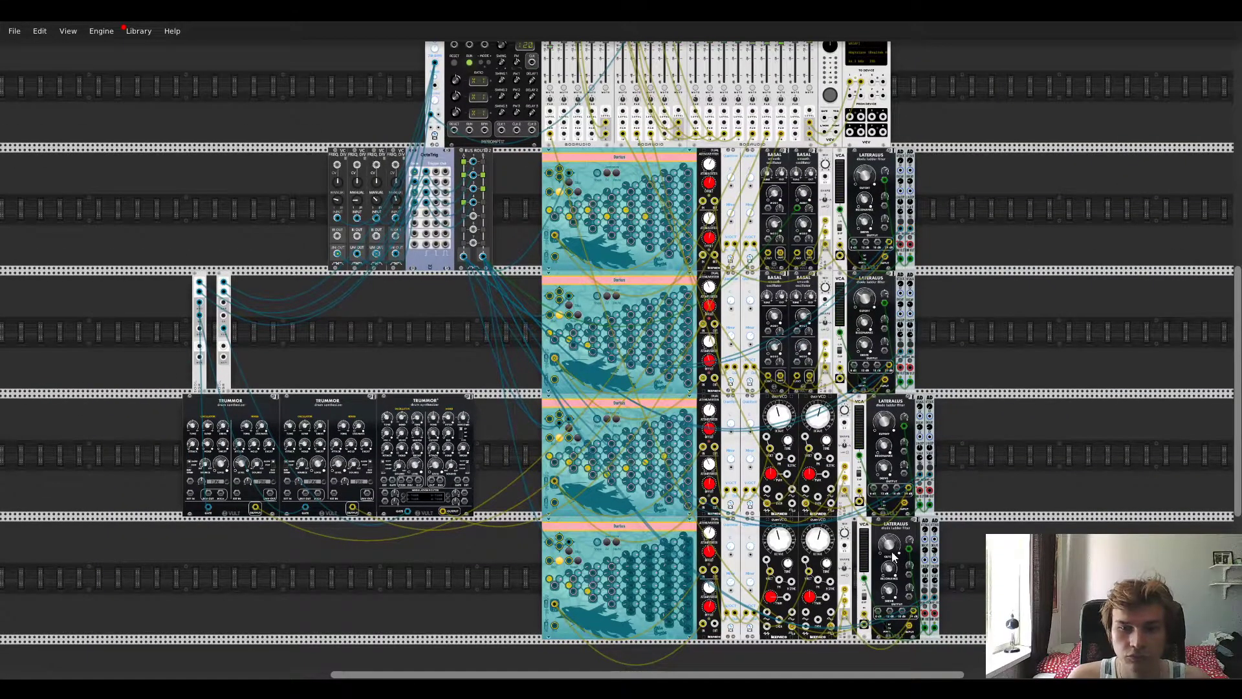
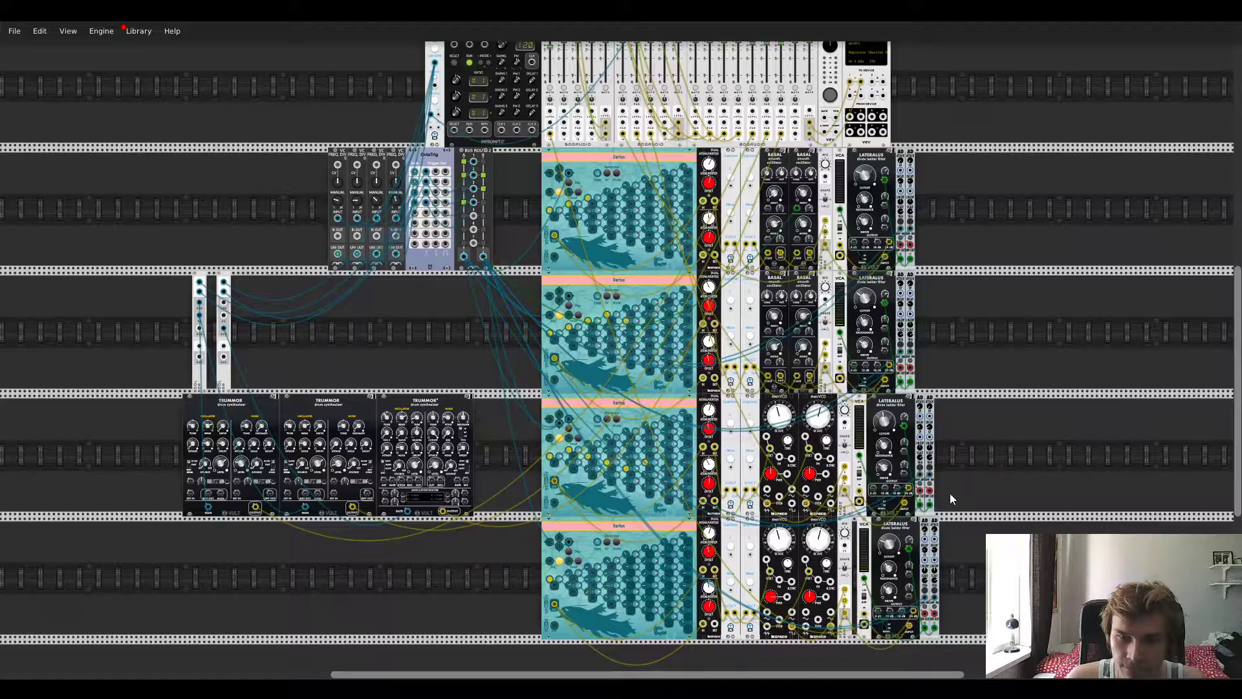
Step: Lower parameter #1 of the AD envelope in the third voice row to about 0.009
scroll(986, 452, "up", 2)
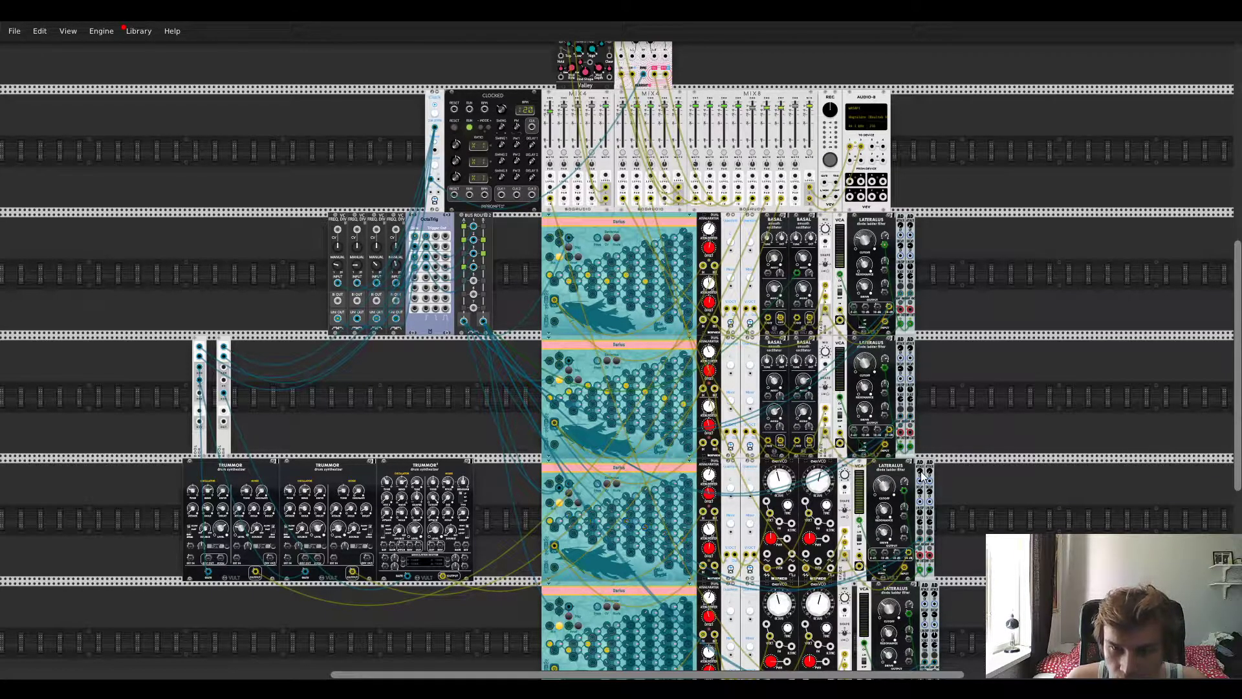
scroll(989, 505, "up", 1)
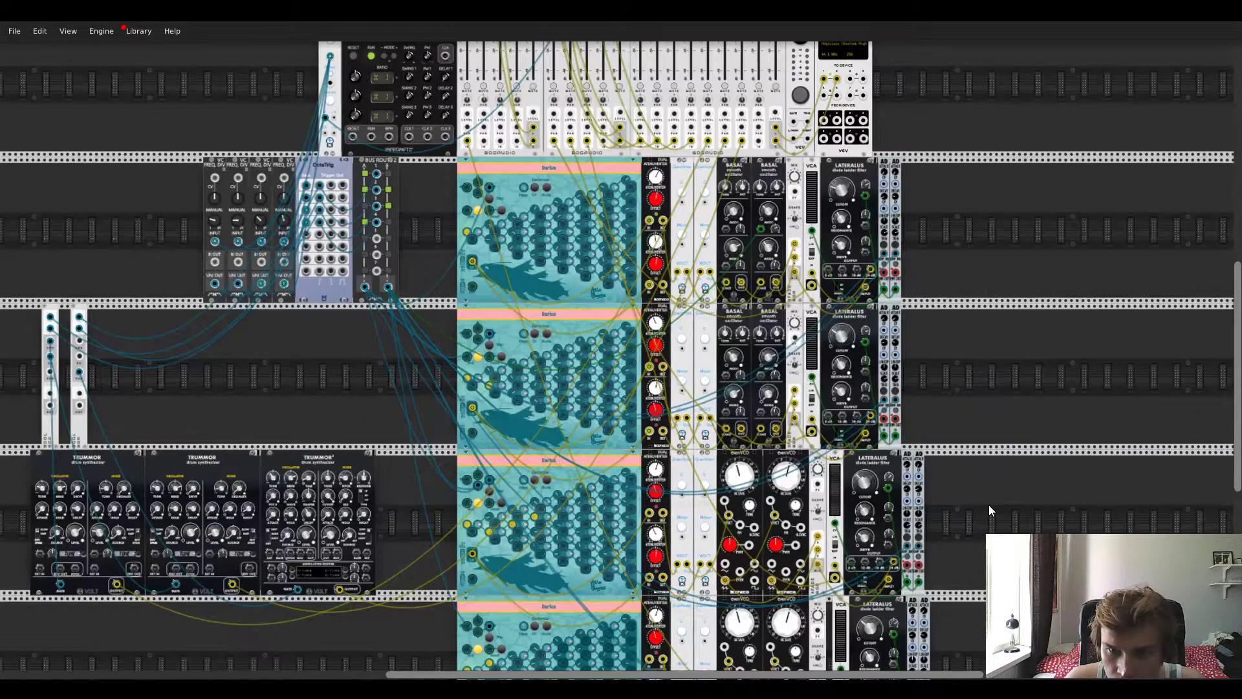
scroll(988, 505, "down", 1)
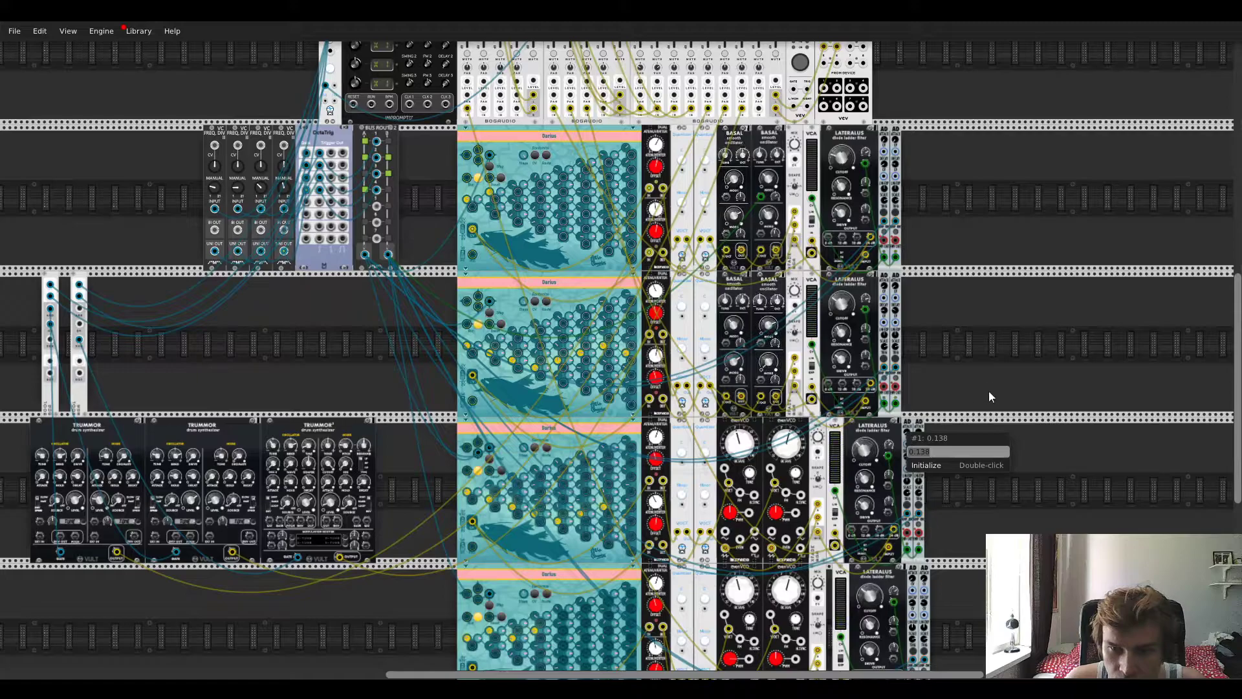
right_click(907, 437)
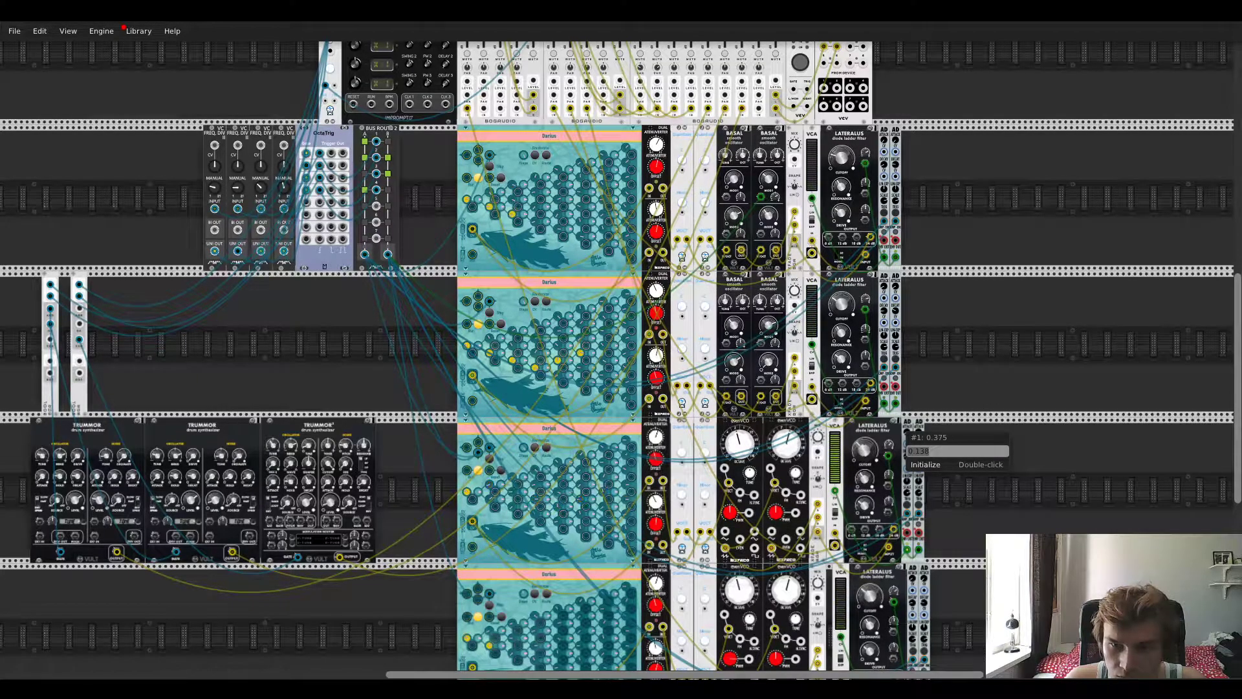
key("Escape")
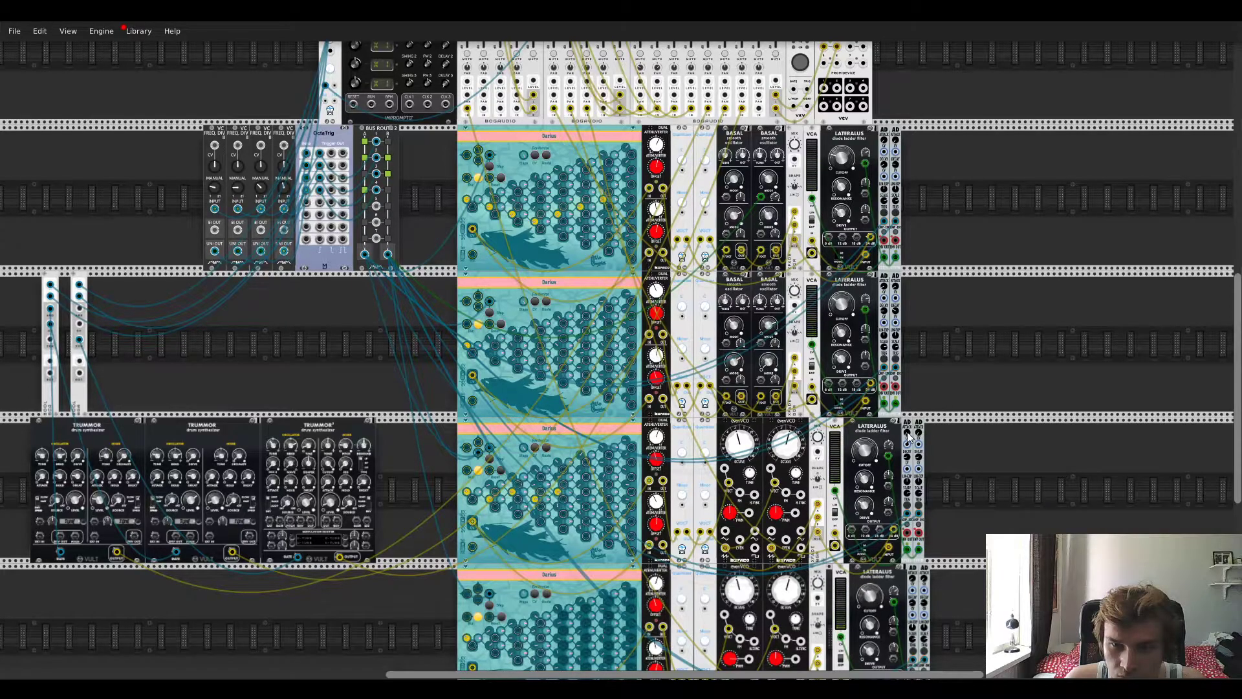
right_click(908, 437)
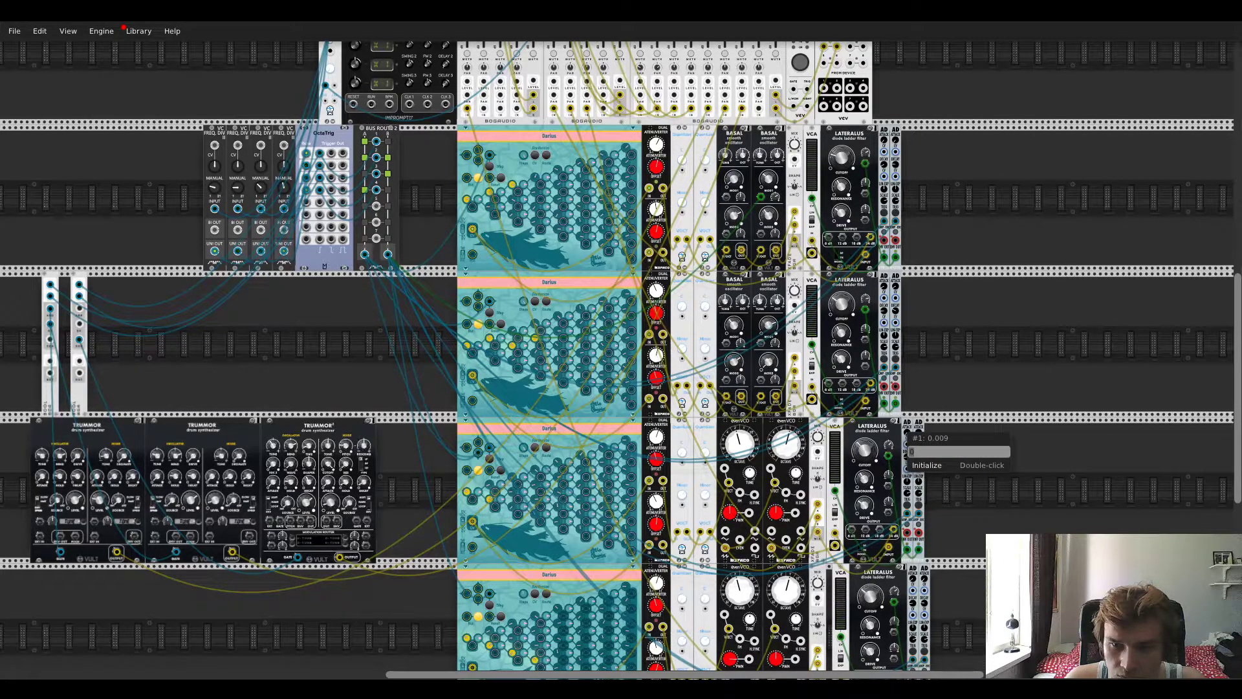
key("Return")
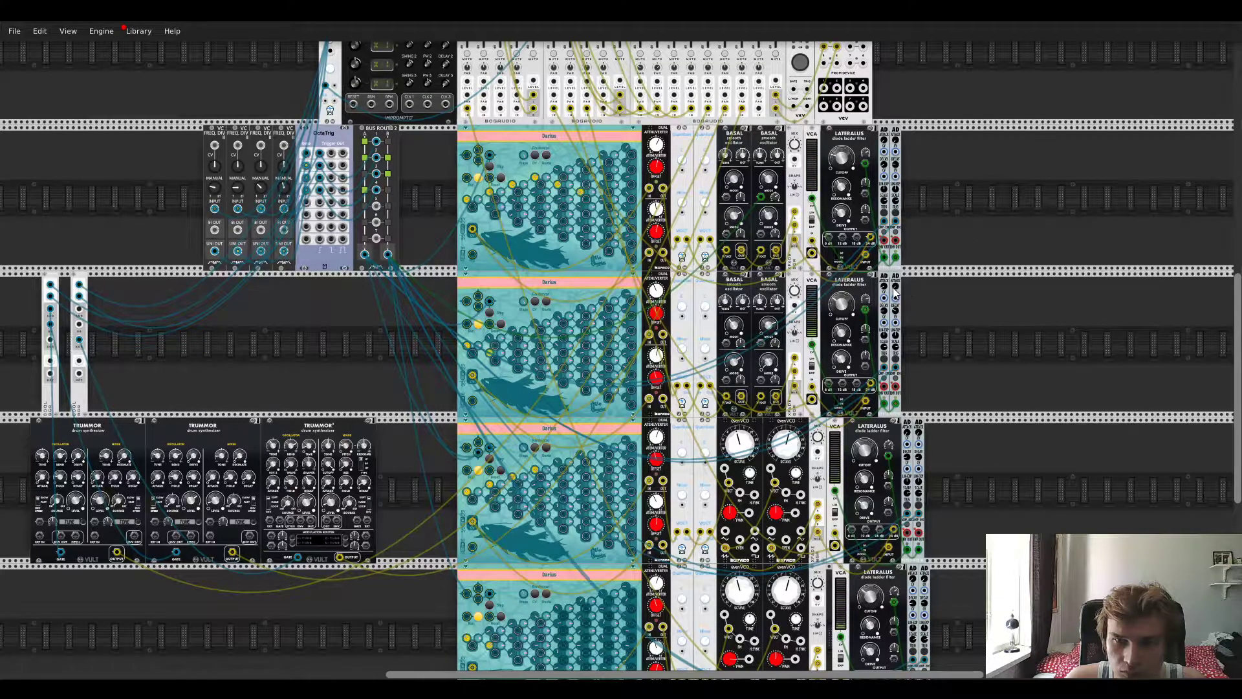
Step: Adjust parameter #1 of the AD envelope in the fourth voice row to about 0.04
right_click(926, 584)
scroll(982, 557, "down", 1)
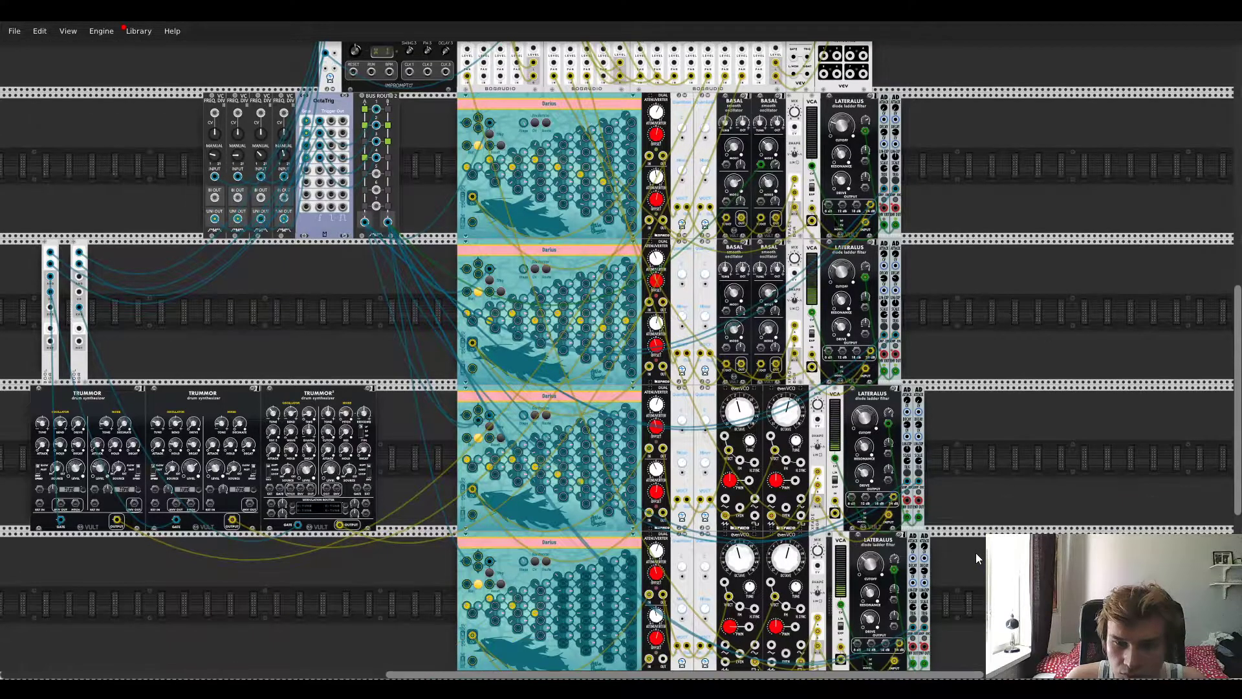
right_click(925, 547)
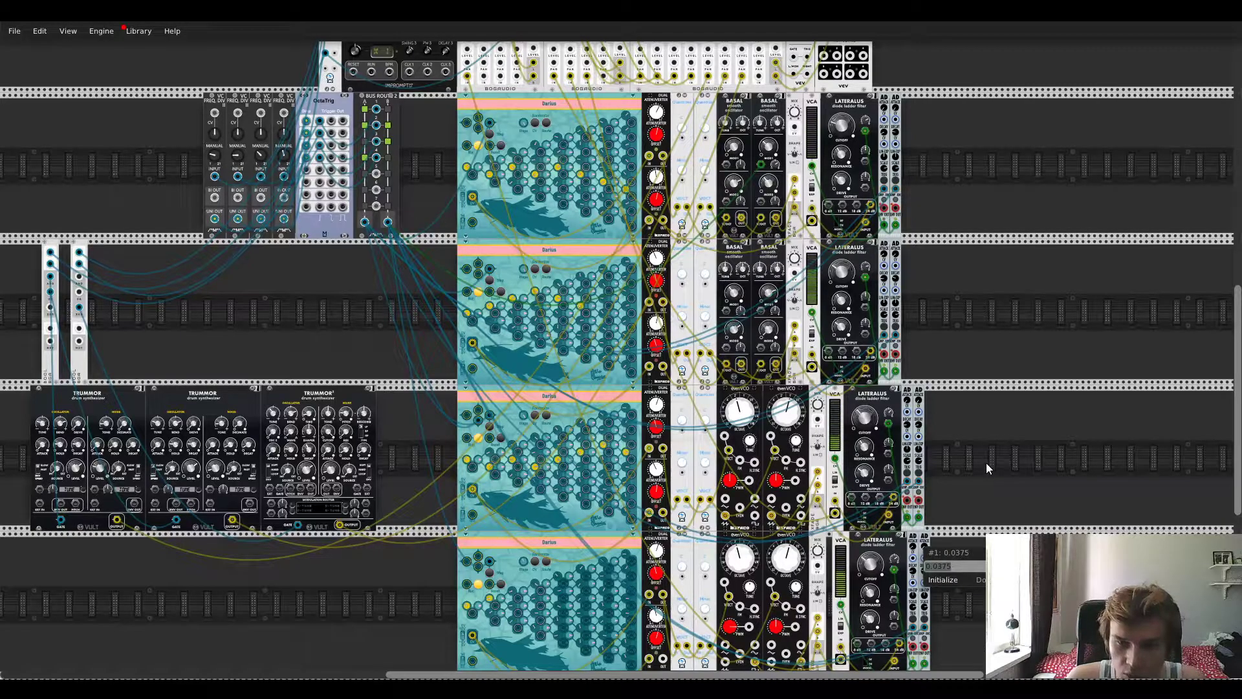
left_click(942, 521)
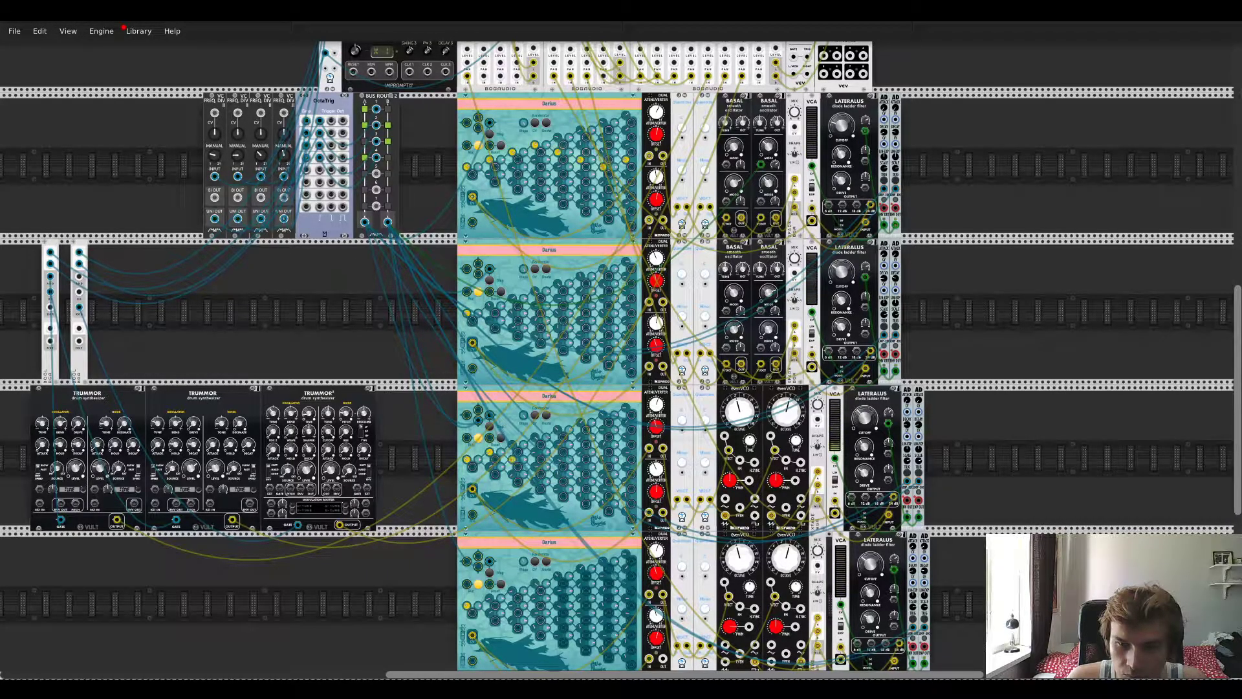
right_click(925, 552)
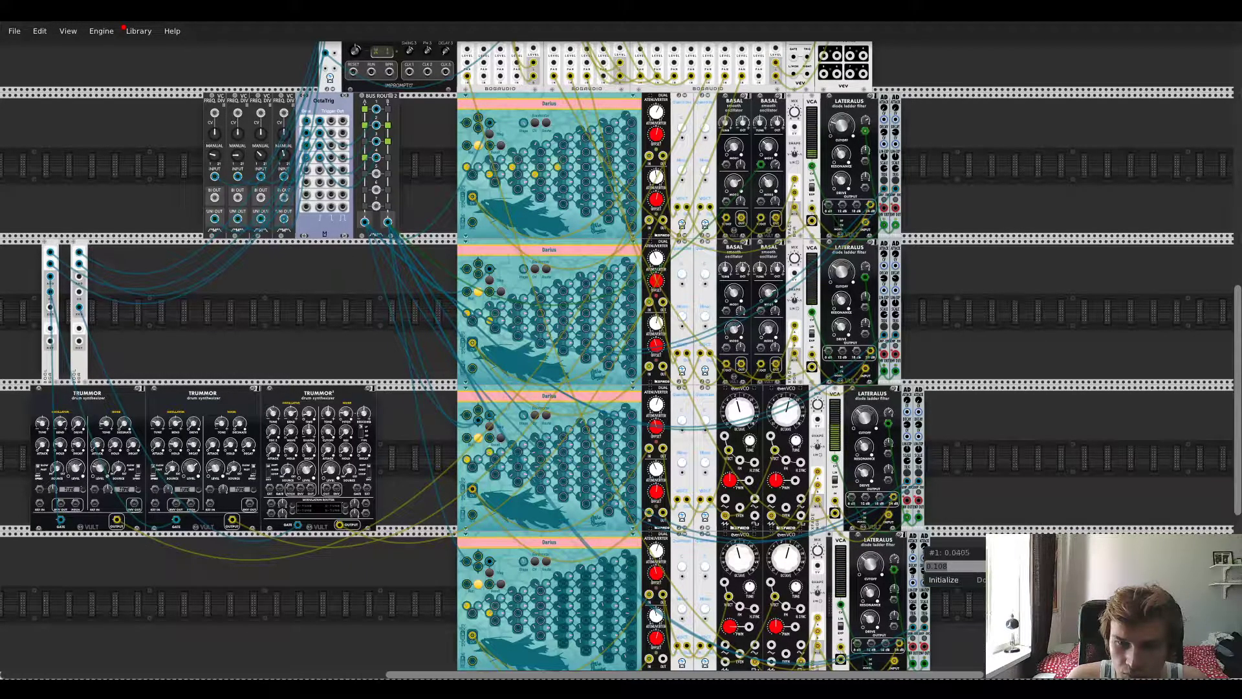
left_click(958, 499)
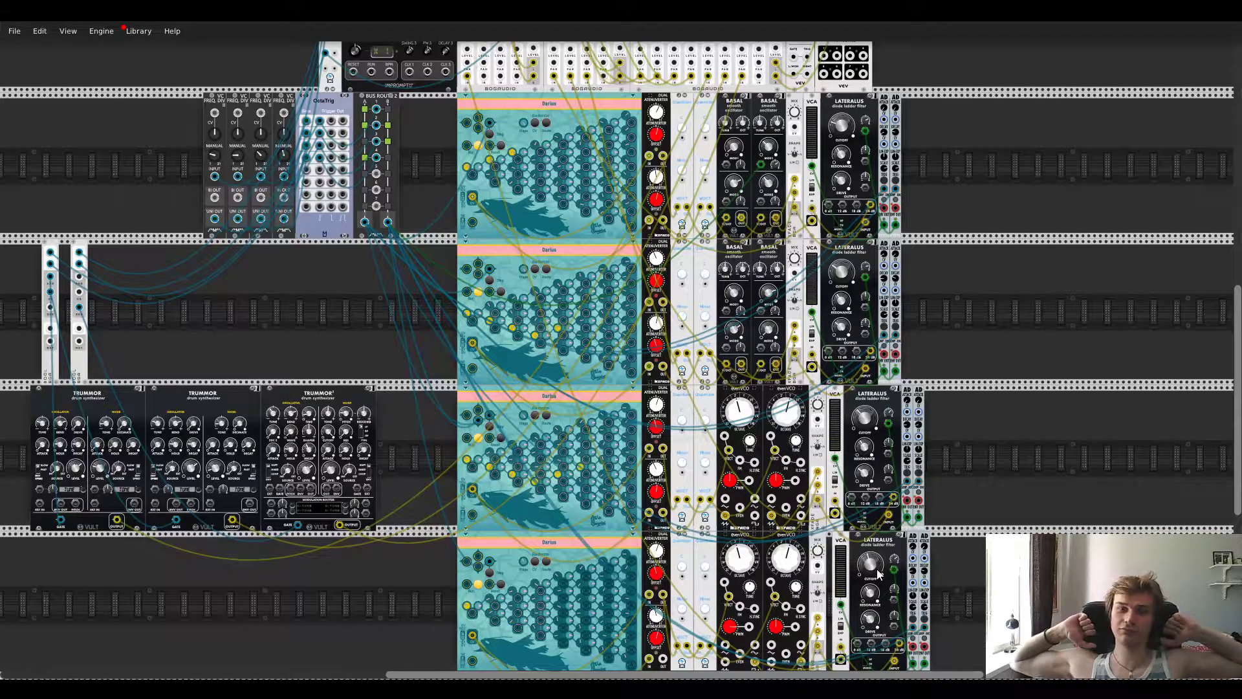
Step: Mute the three drum channels, 5 to 7, on the MIX8 mixer
scroll(1027, 398, "up", 5)
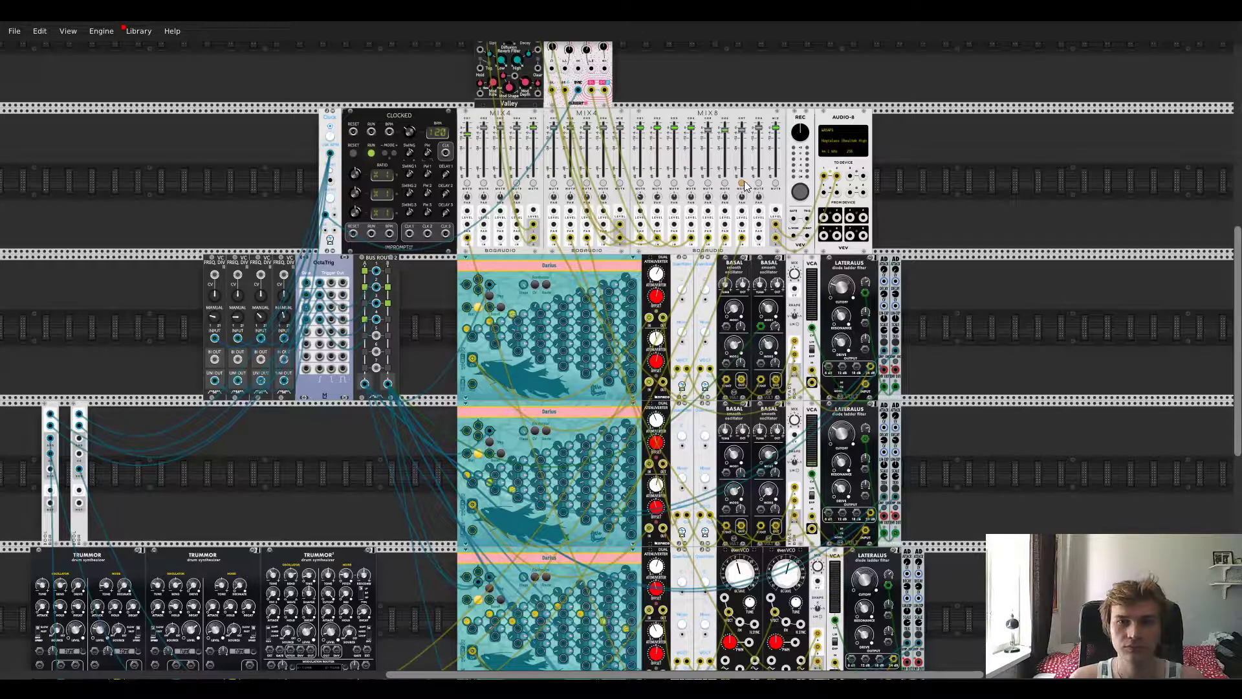
left_click(709, 183)
scroll(431, 297, "down", 3)
scroll(431, 296, "up", 3)
scroll(308, 471, "up", 1)
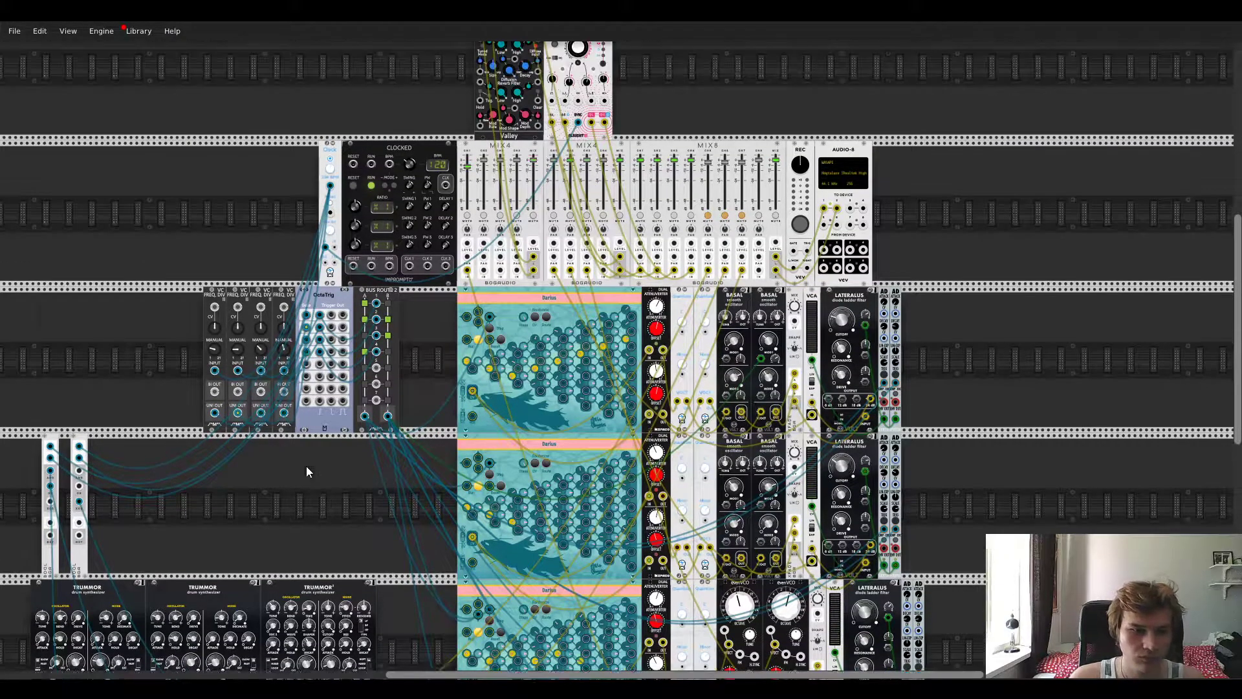
Step: Lower the master level of the MIX8 mixer and mute its master output
scroll(308, 472, "down", 4)
scroll(309, 471, "right", 6)
scroll(309, 472, "left", 9)
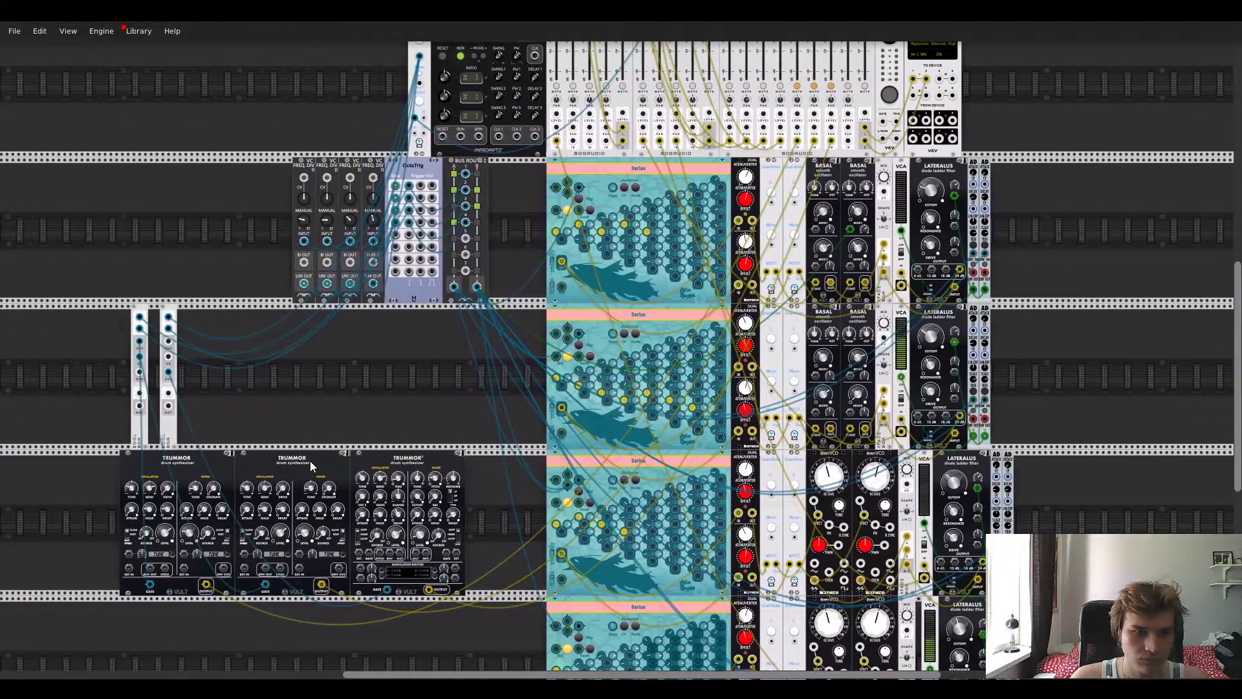
scroll(402, 366, "up", 3)
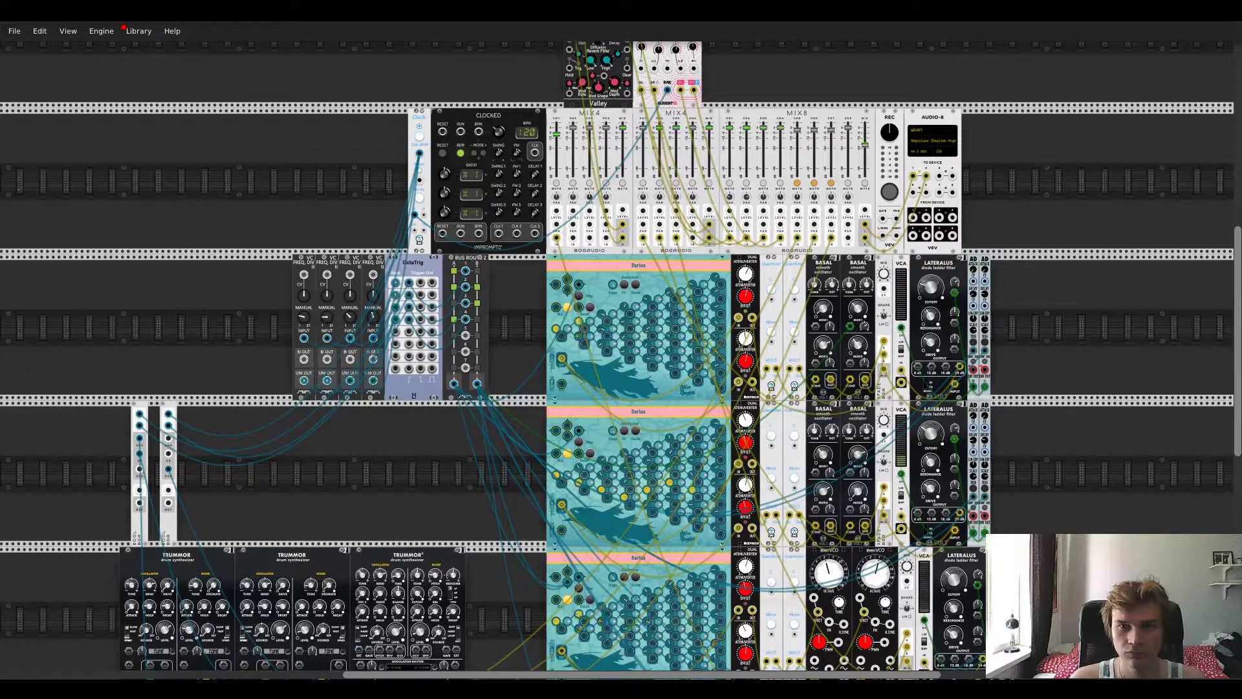
mouse_move(865, 155)
left_mouse_down()
mouse_move(865, 176)
mouse_move(866, 163)
left_mouse_up()
left_click(865, 184)
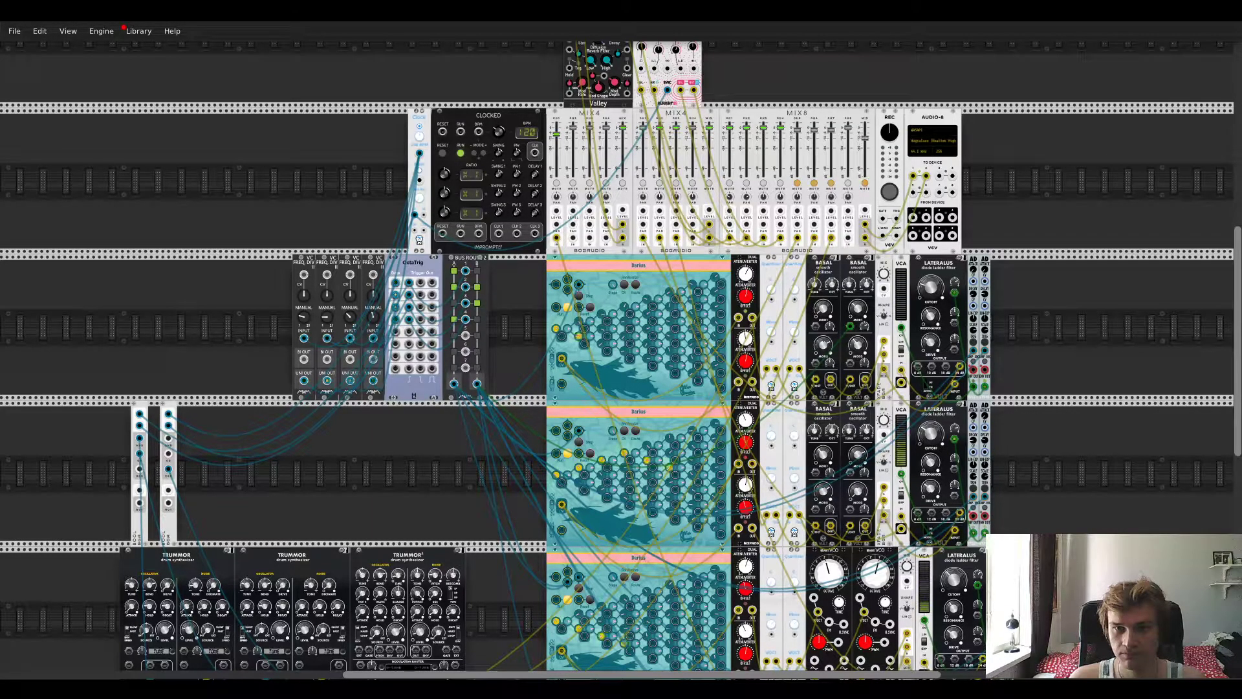